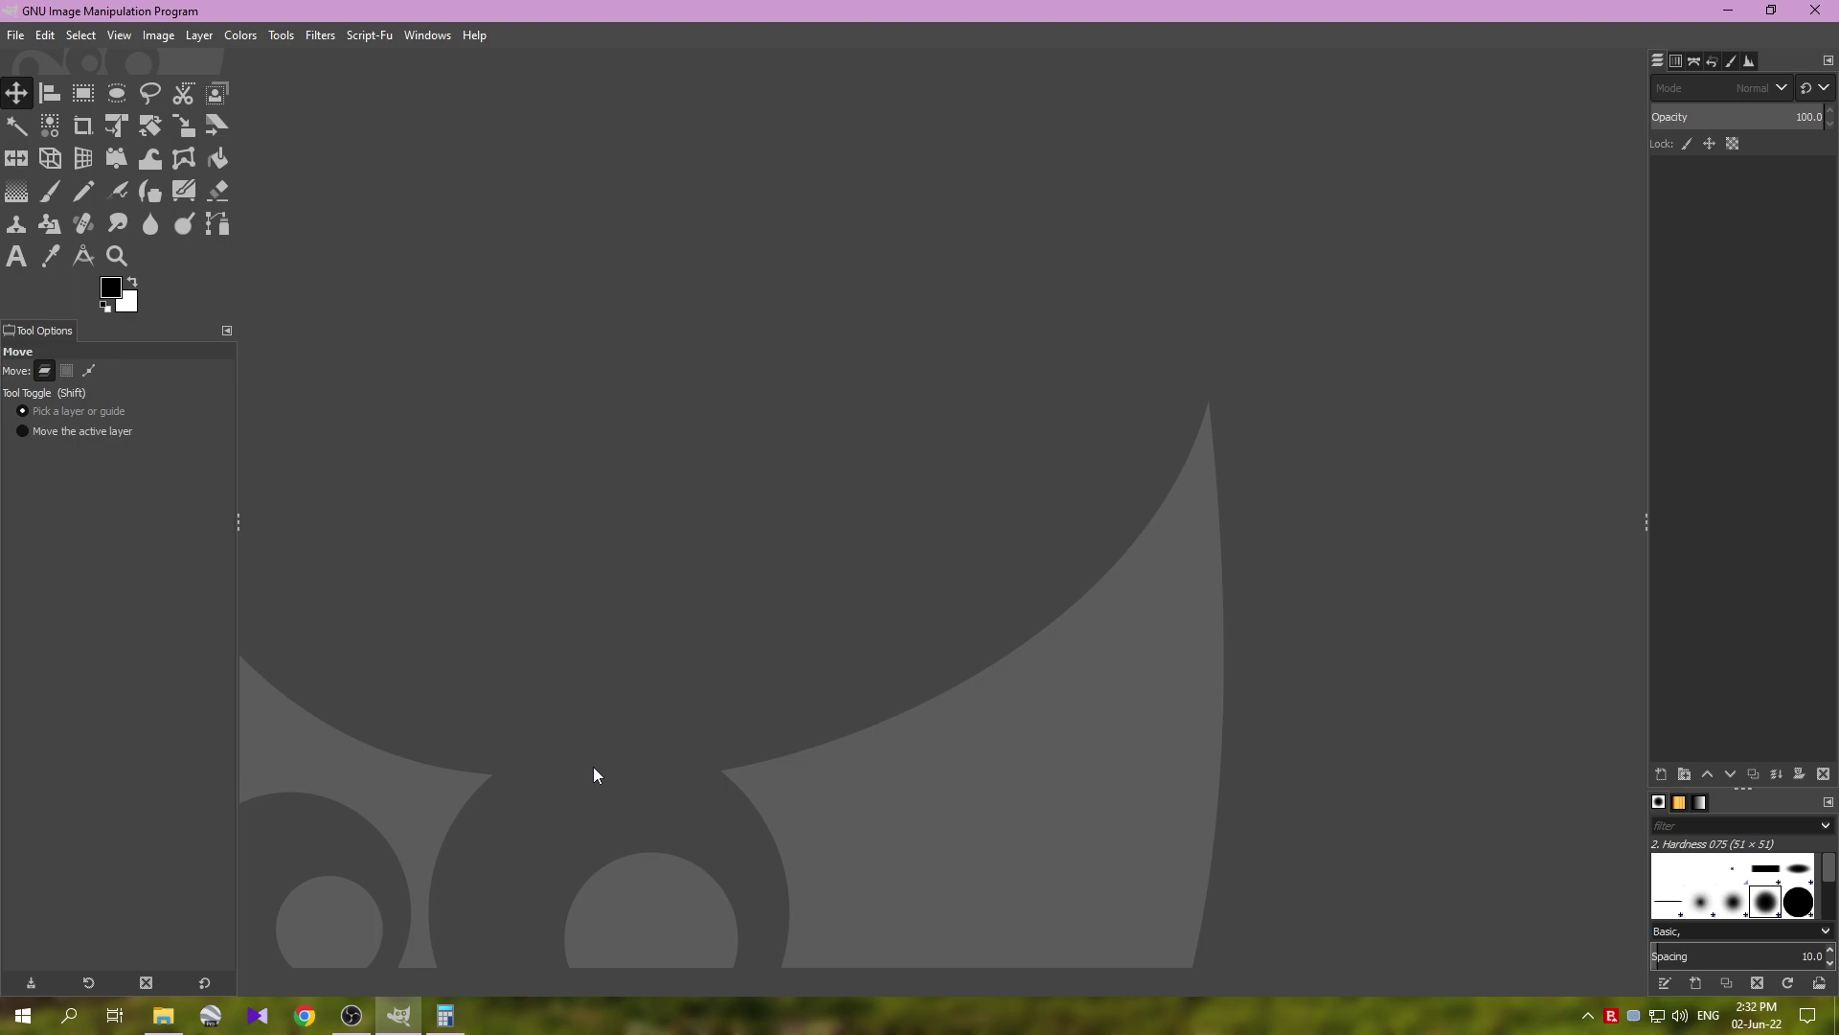
- Open File Explorer on the Tutorial folder holding the woman-1840386 photo, beside GIMP
click(163, 1015)
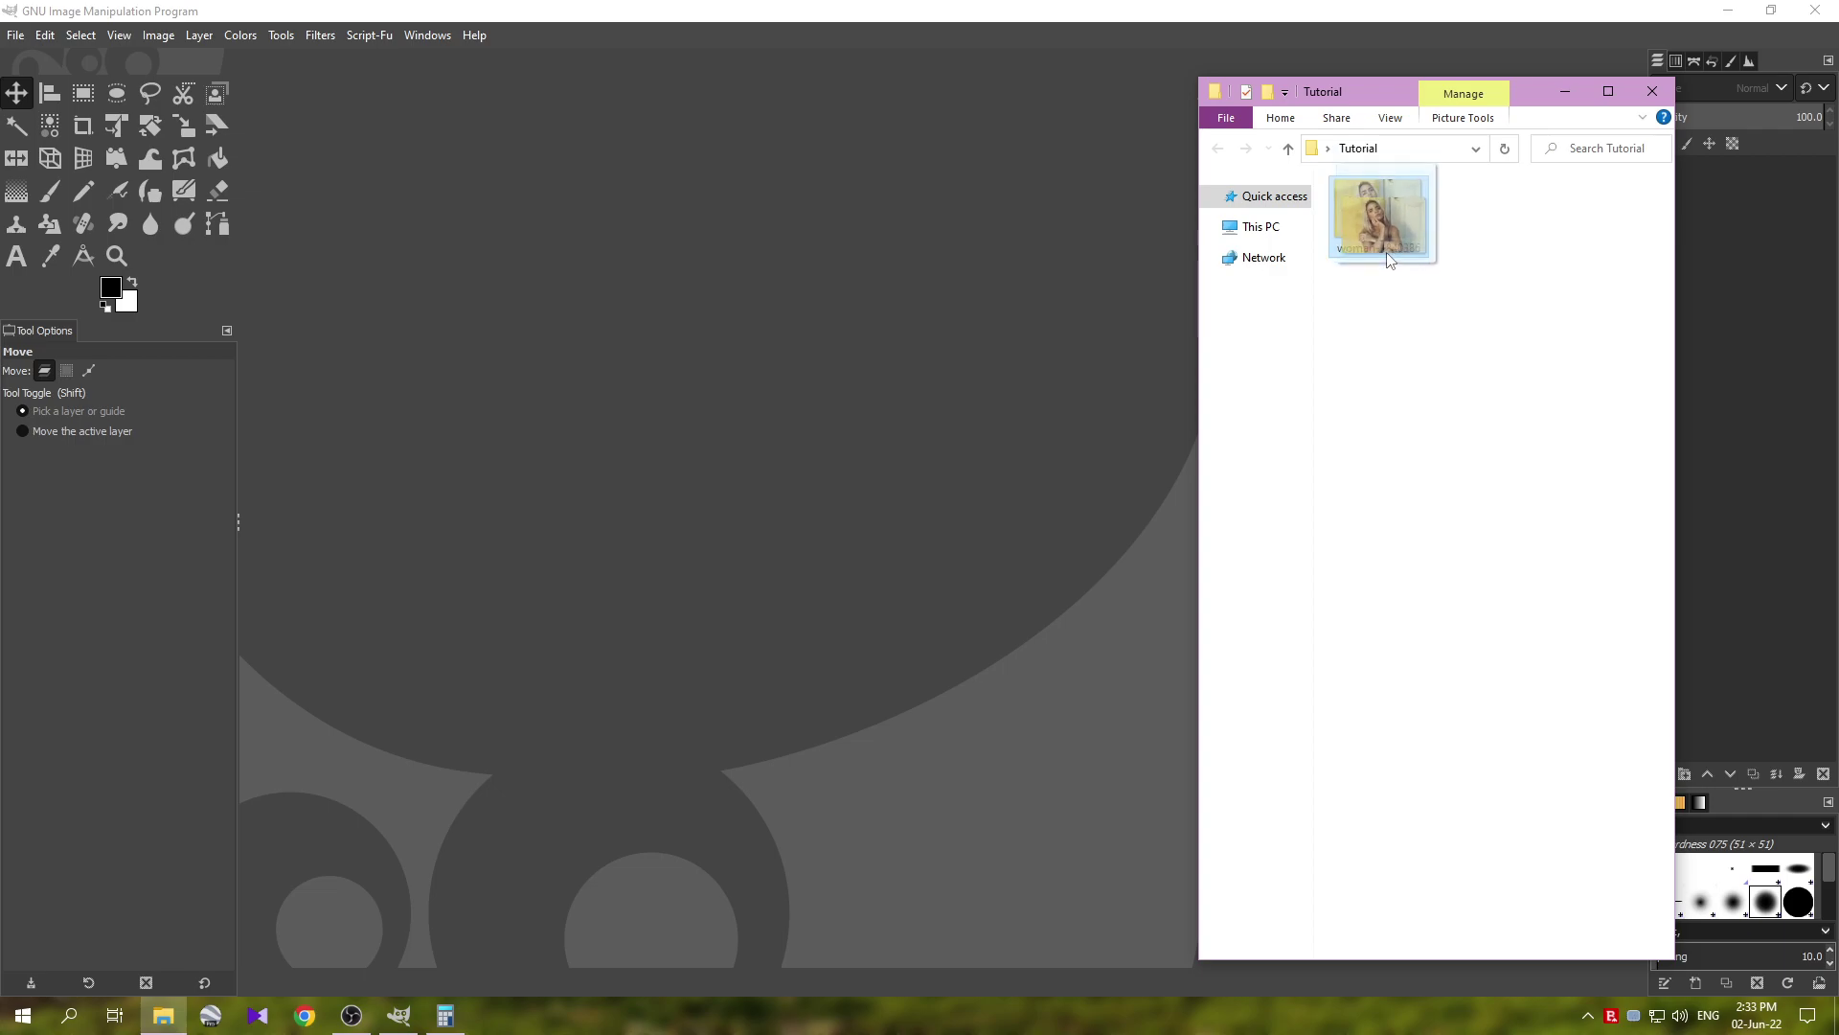
- Drag the woman-1840386 photo into GIMP to open it as a 5616×3744 image
drag(1387, 251, 853, 448)
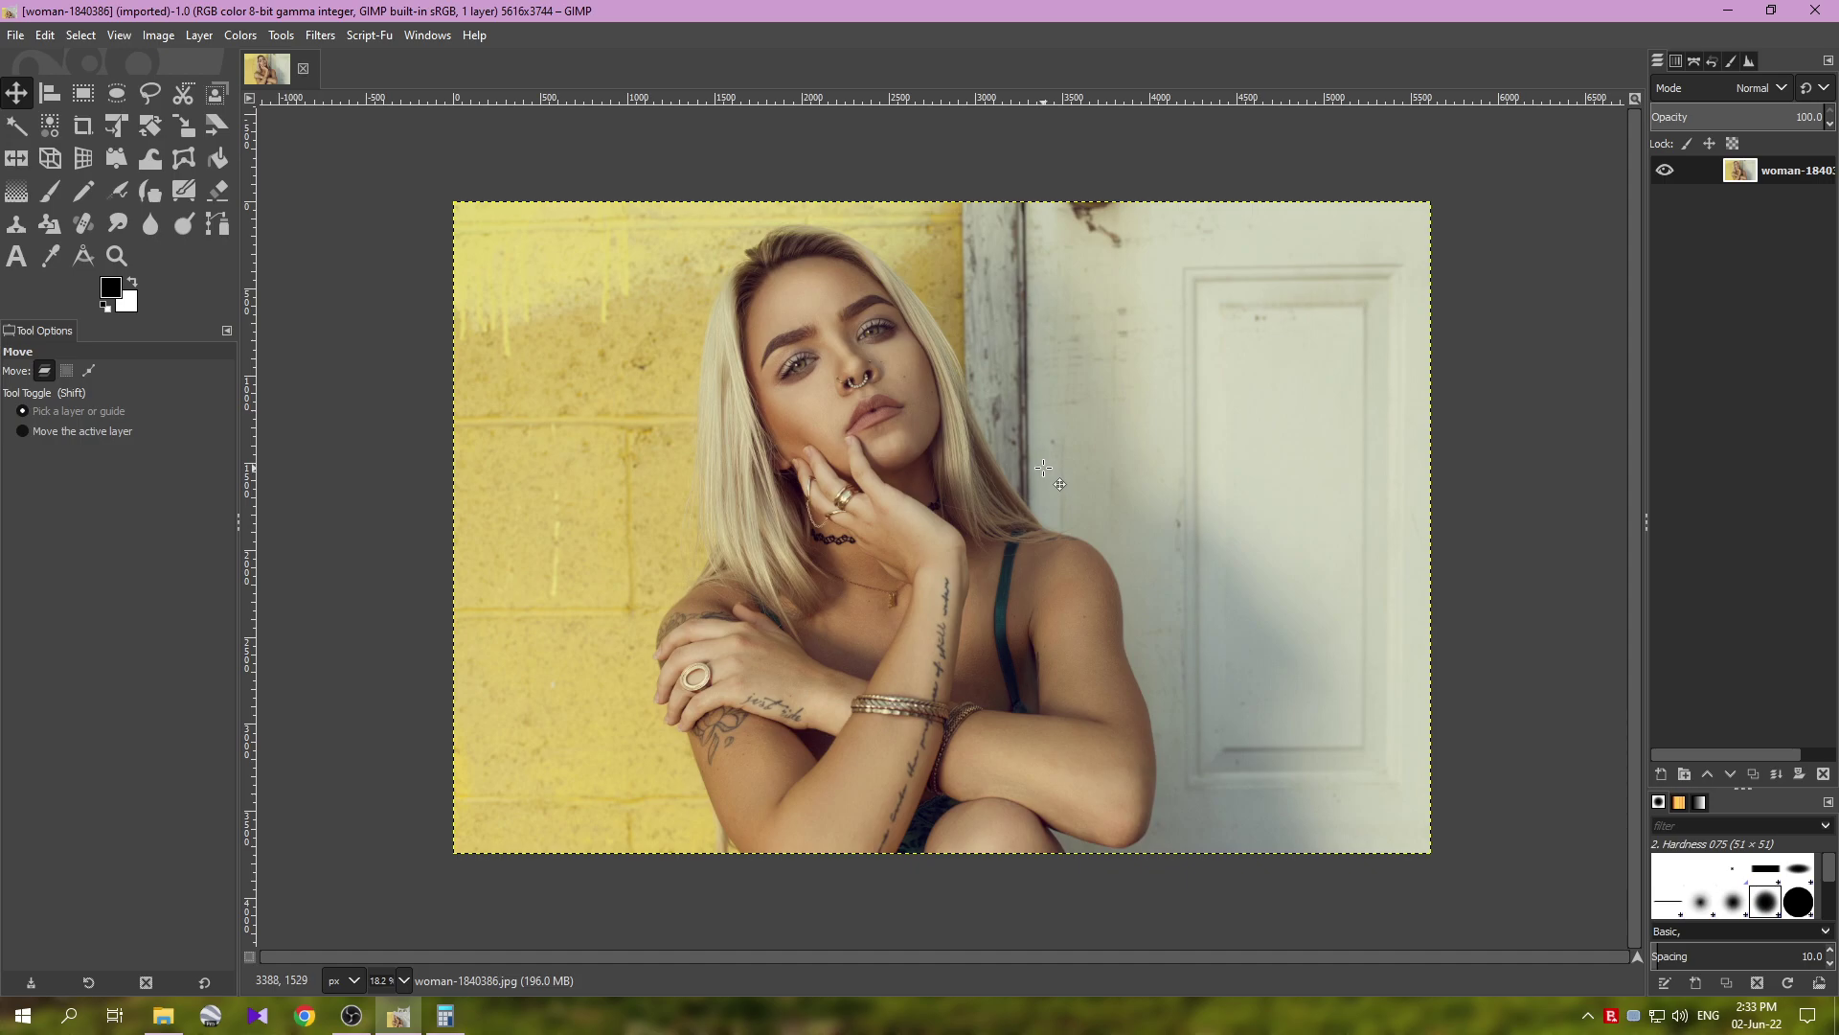
- Resize the canvas to 8078 px wide, keeping the 3744 px height
scroll(1089, 543, down, 2)
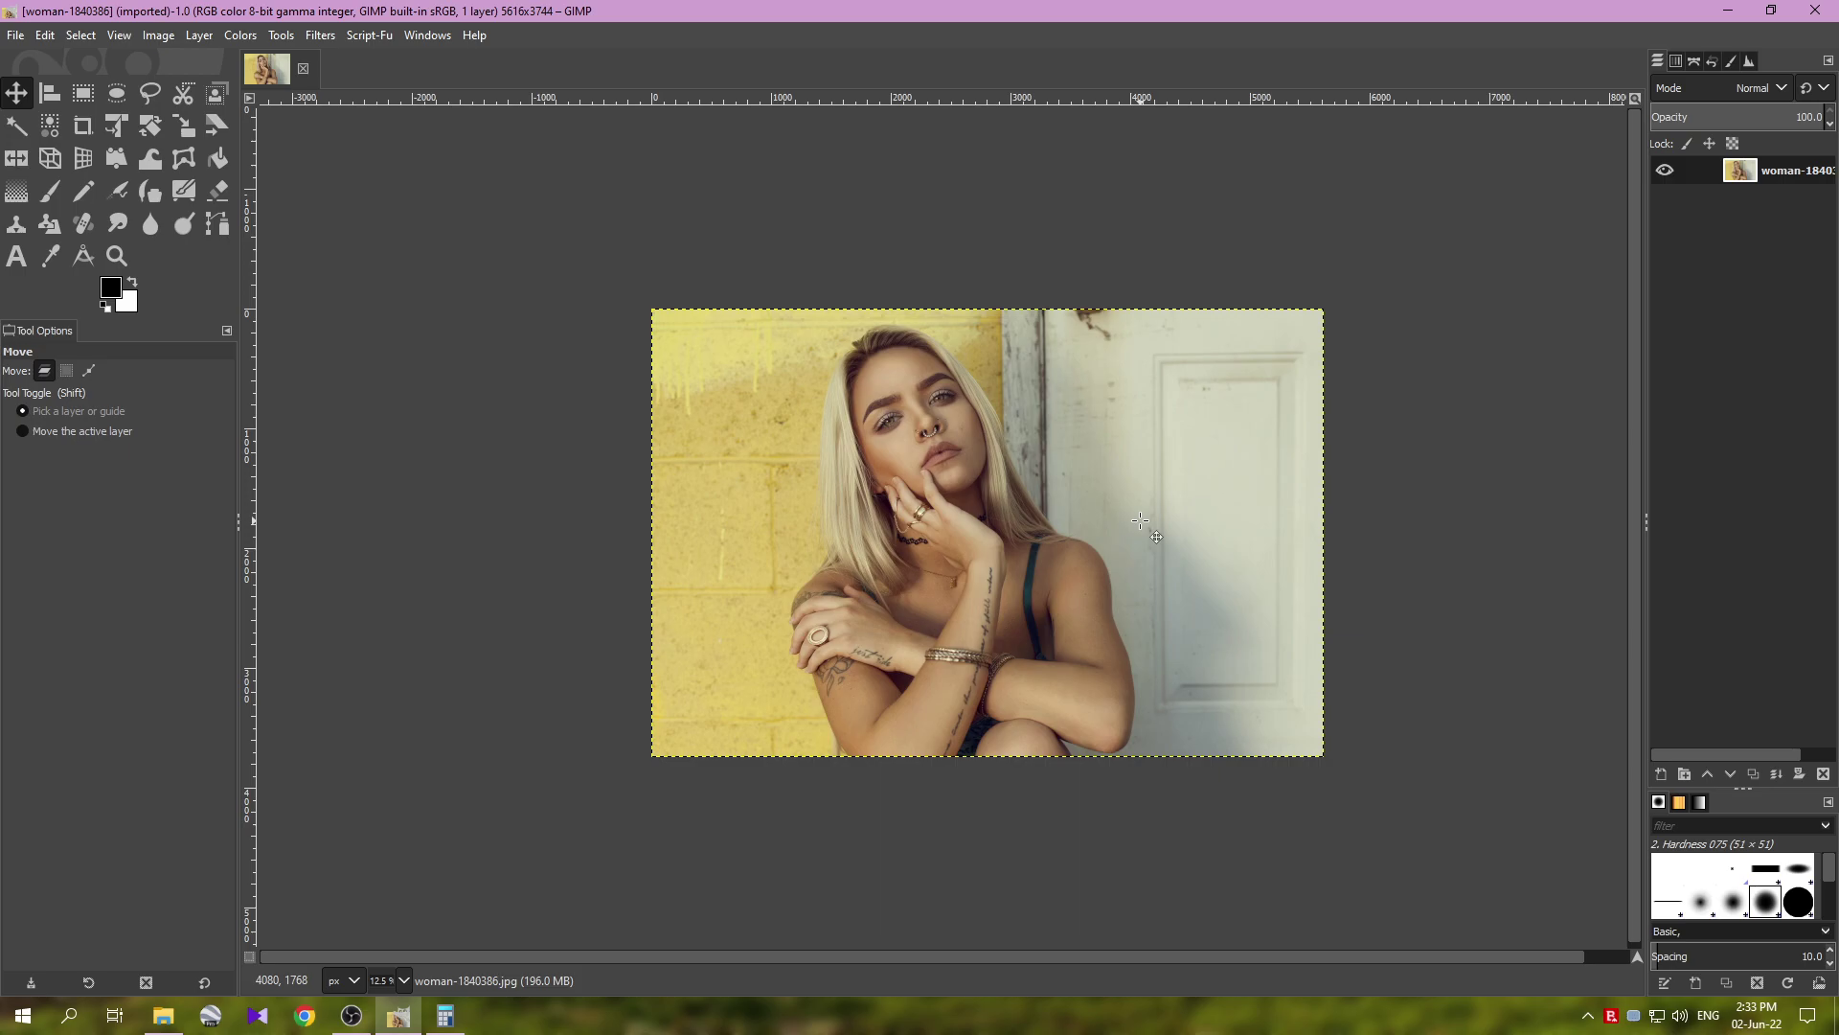
scroll(1140, 520, right, 5)
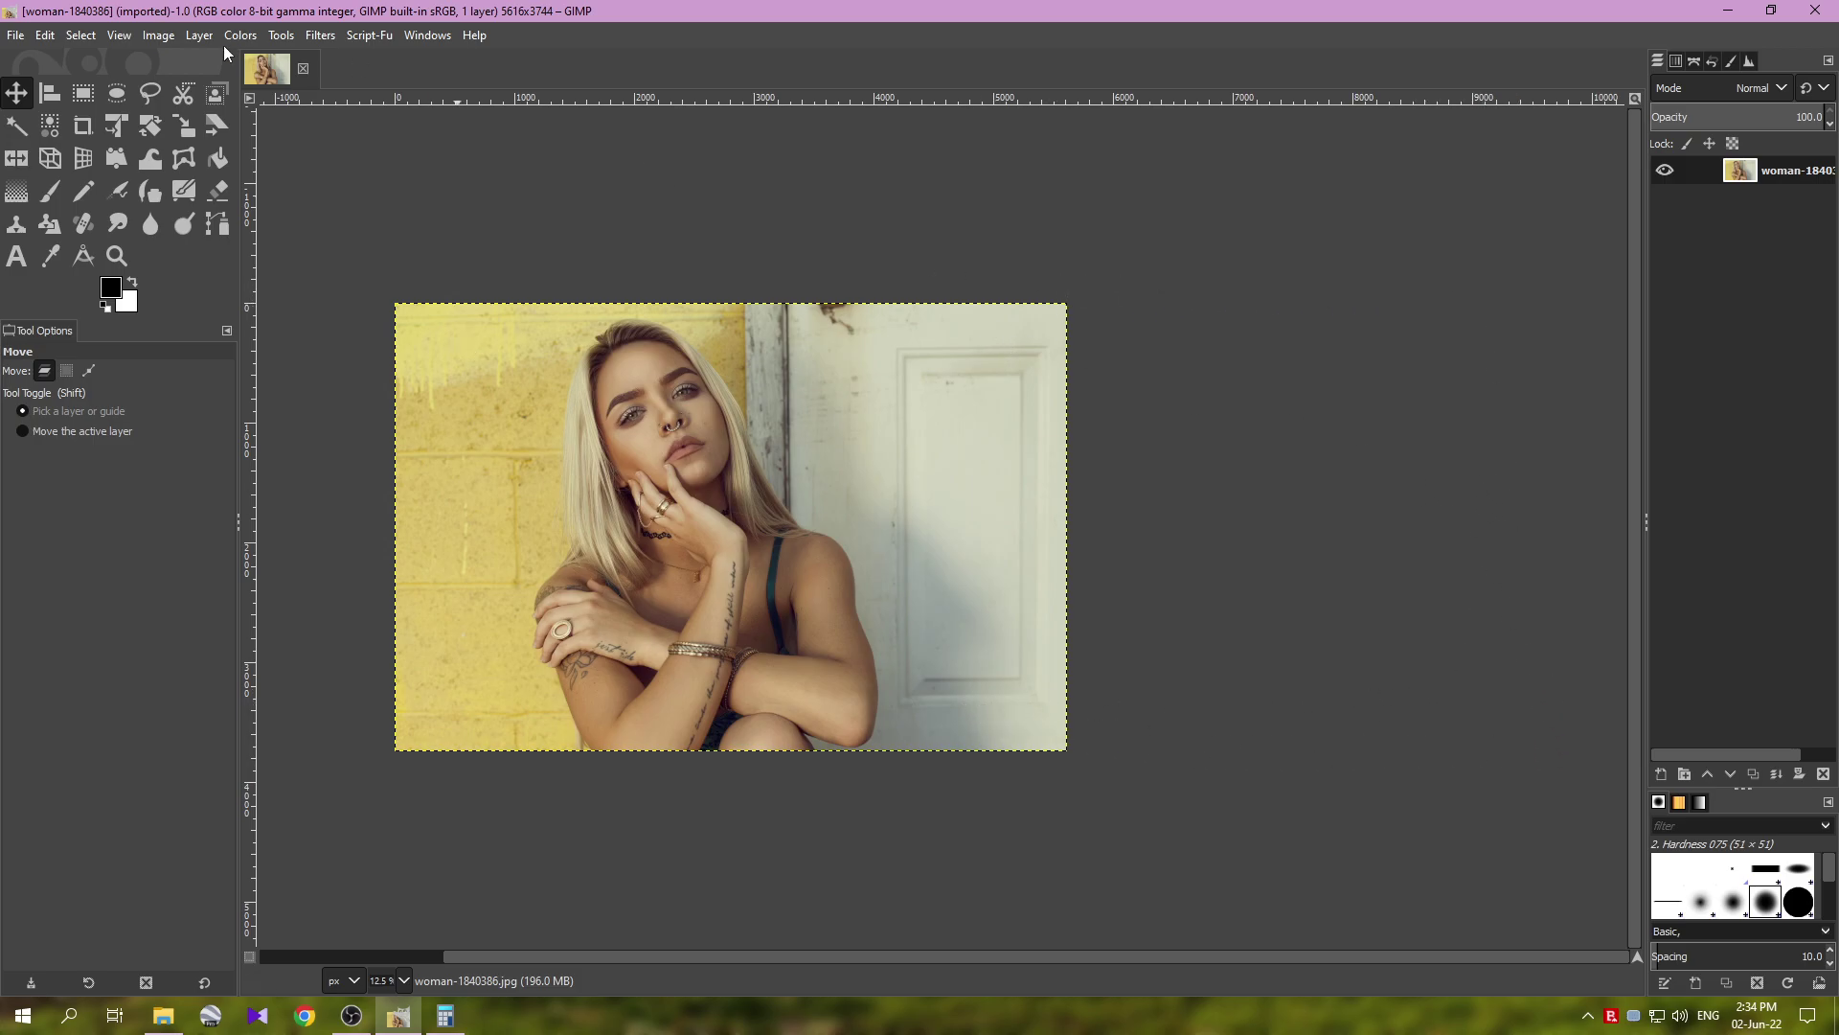
click(157, 38)
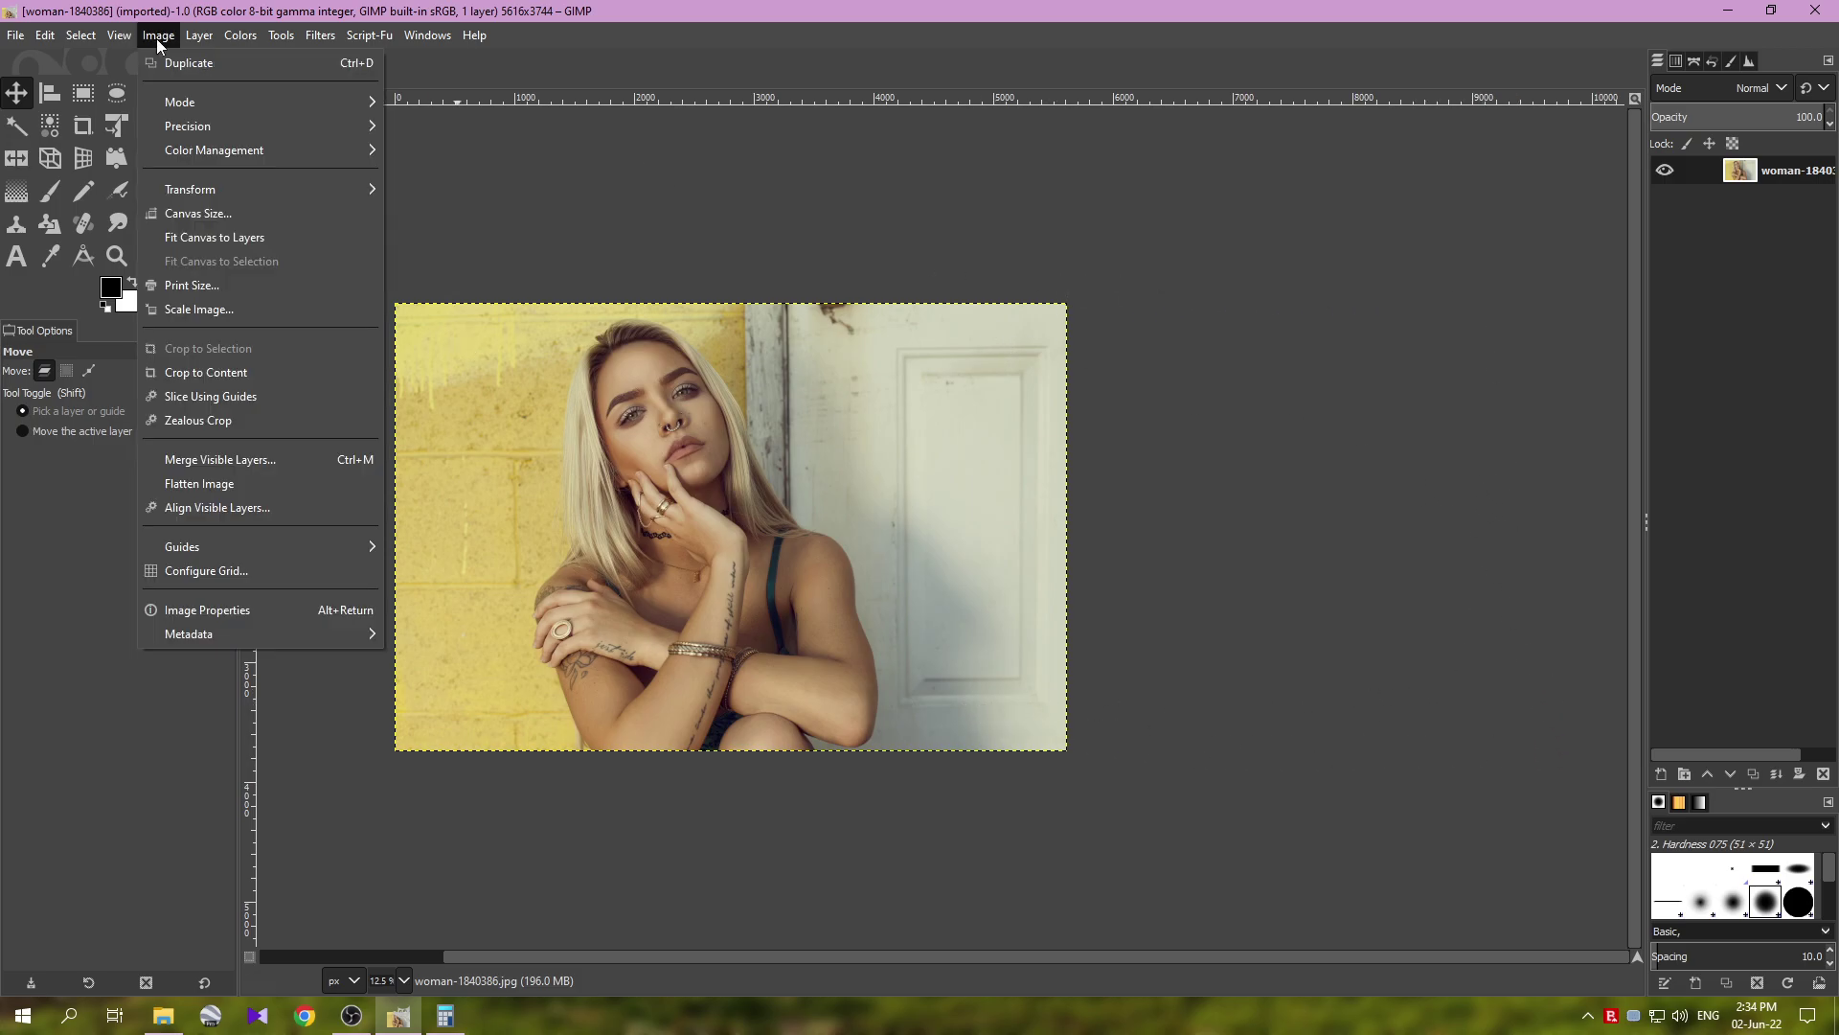
click(211, 216)
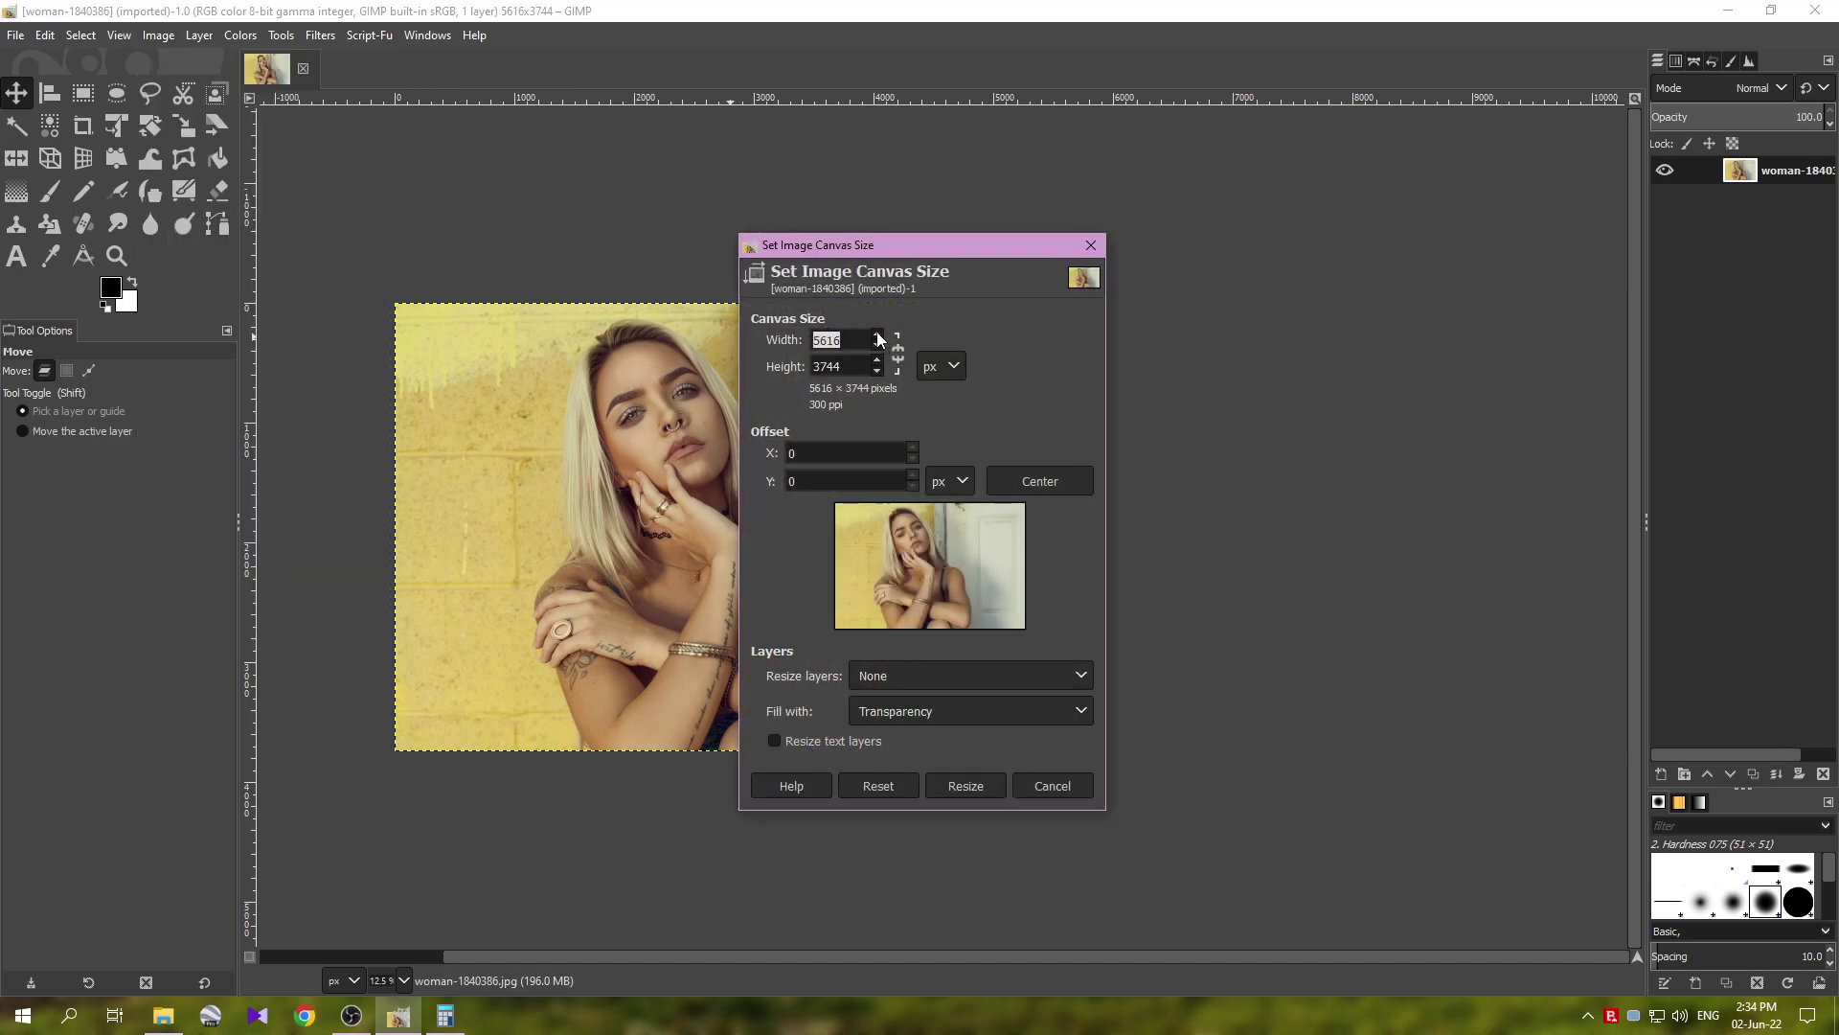
scroll(878, 338, up, 7)
scroll(879, 337, up, 20)
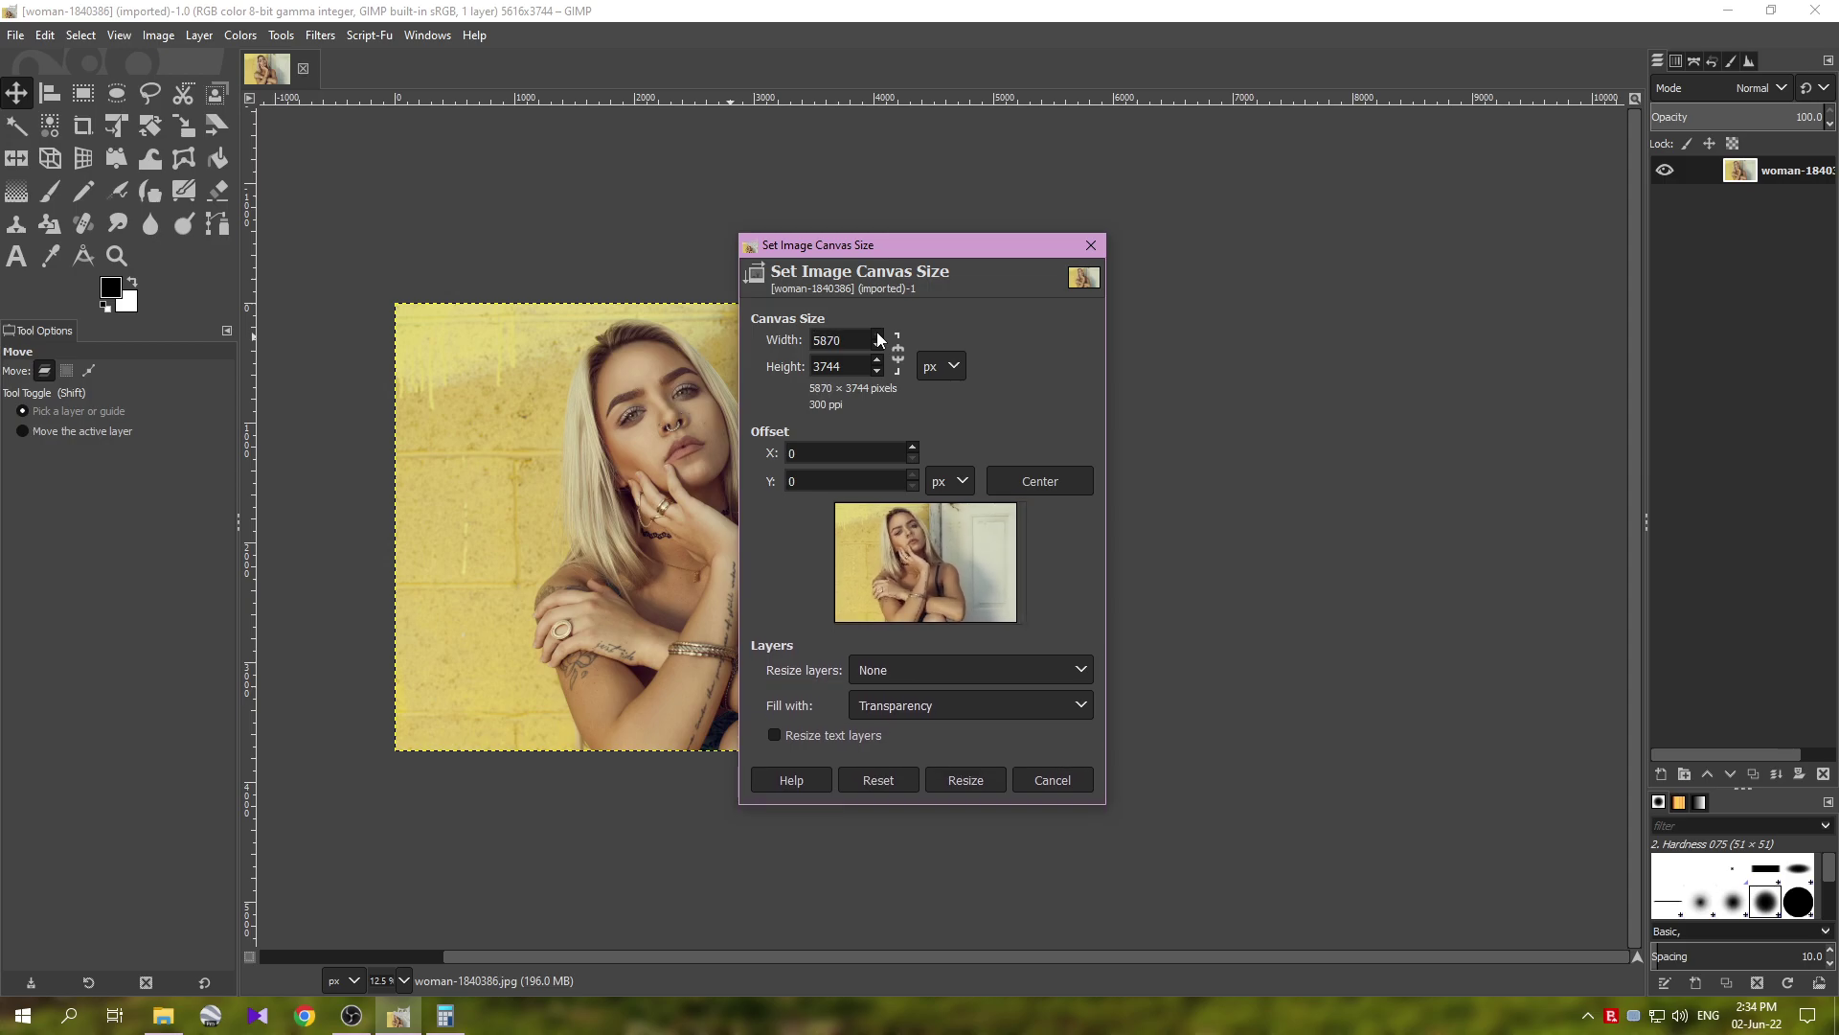
scroll(878, 337, up, 20)
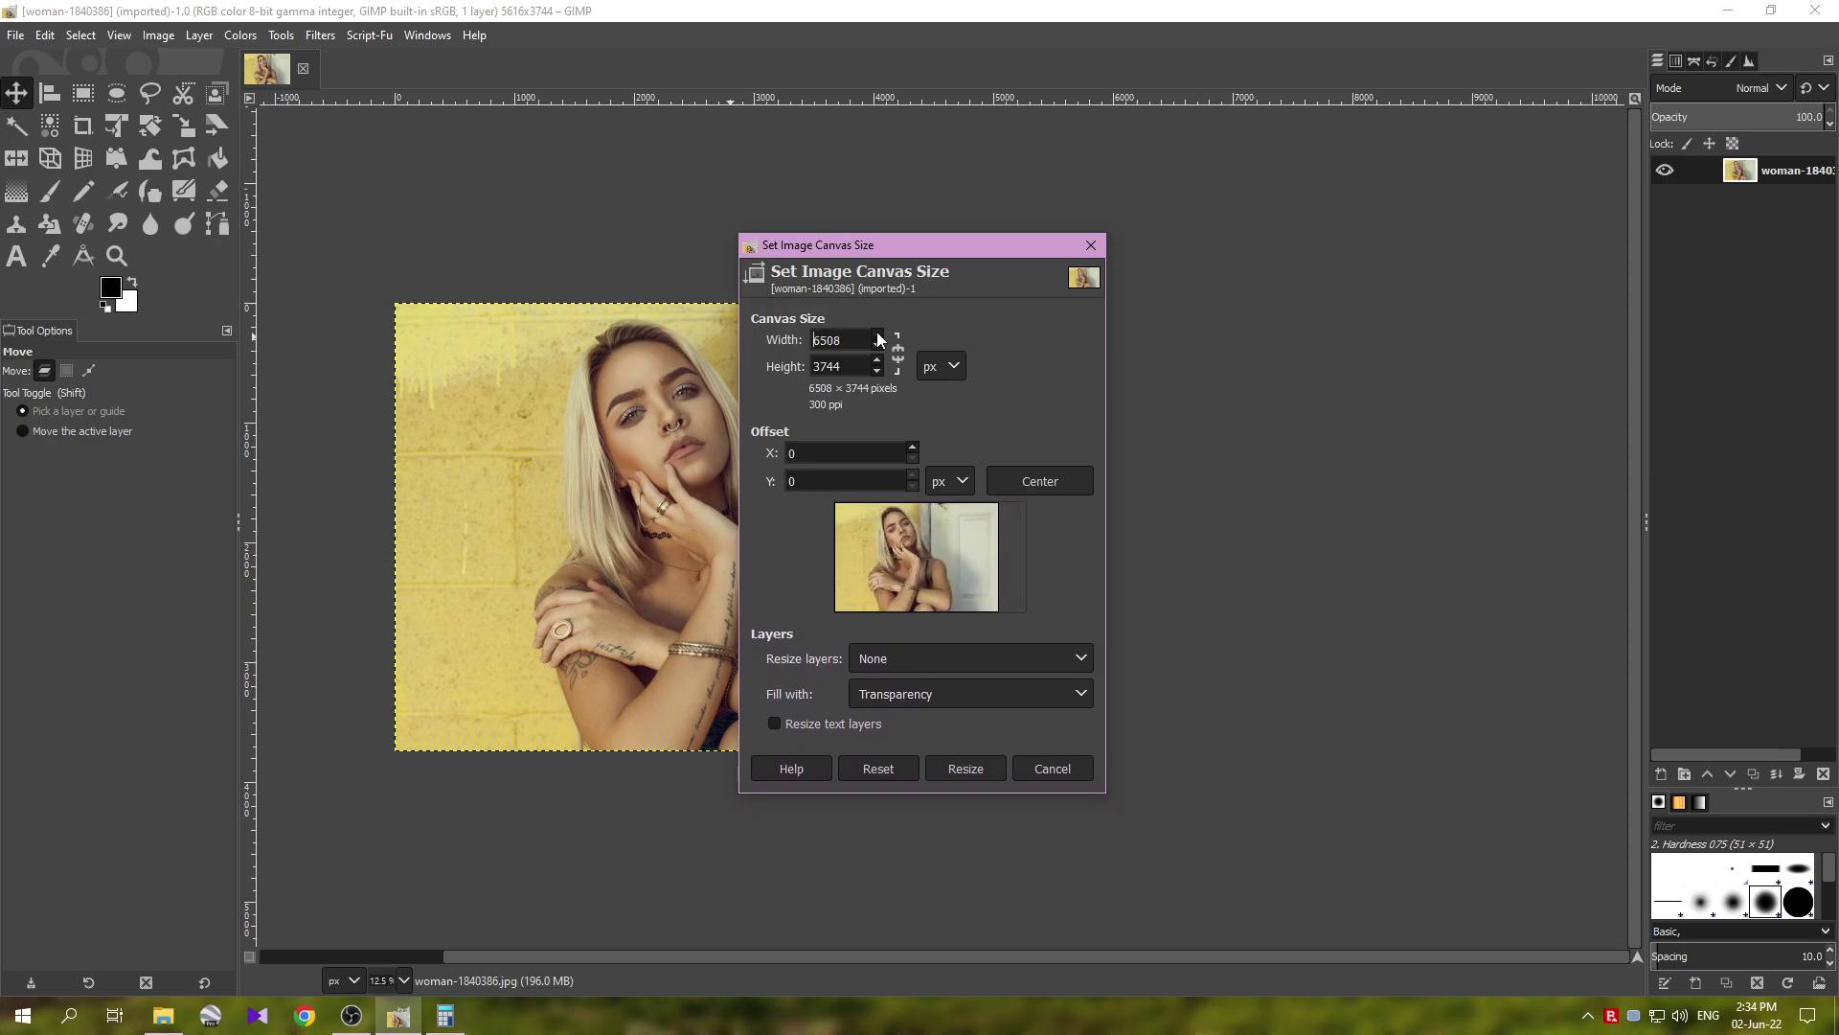
scroll(878, 338, up, 20)
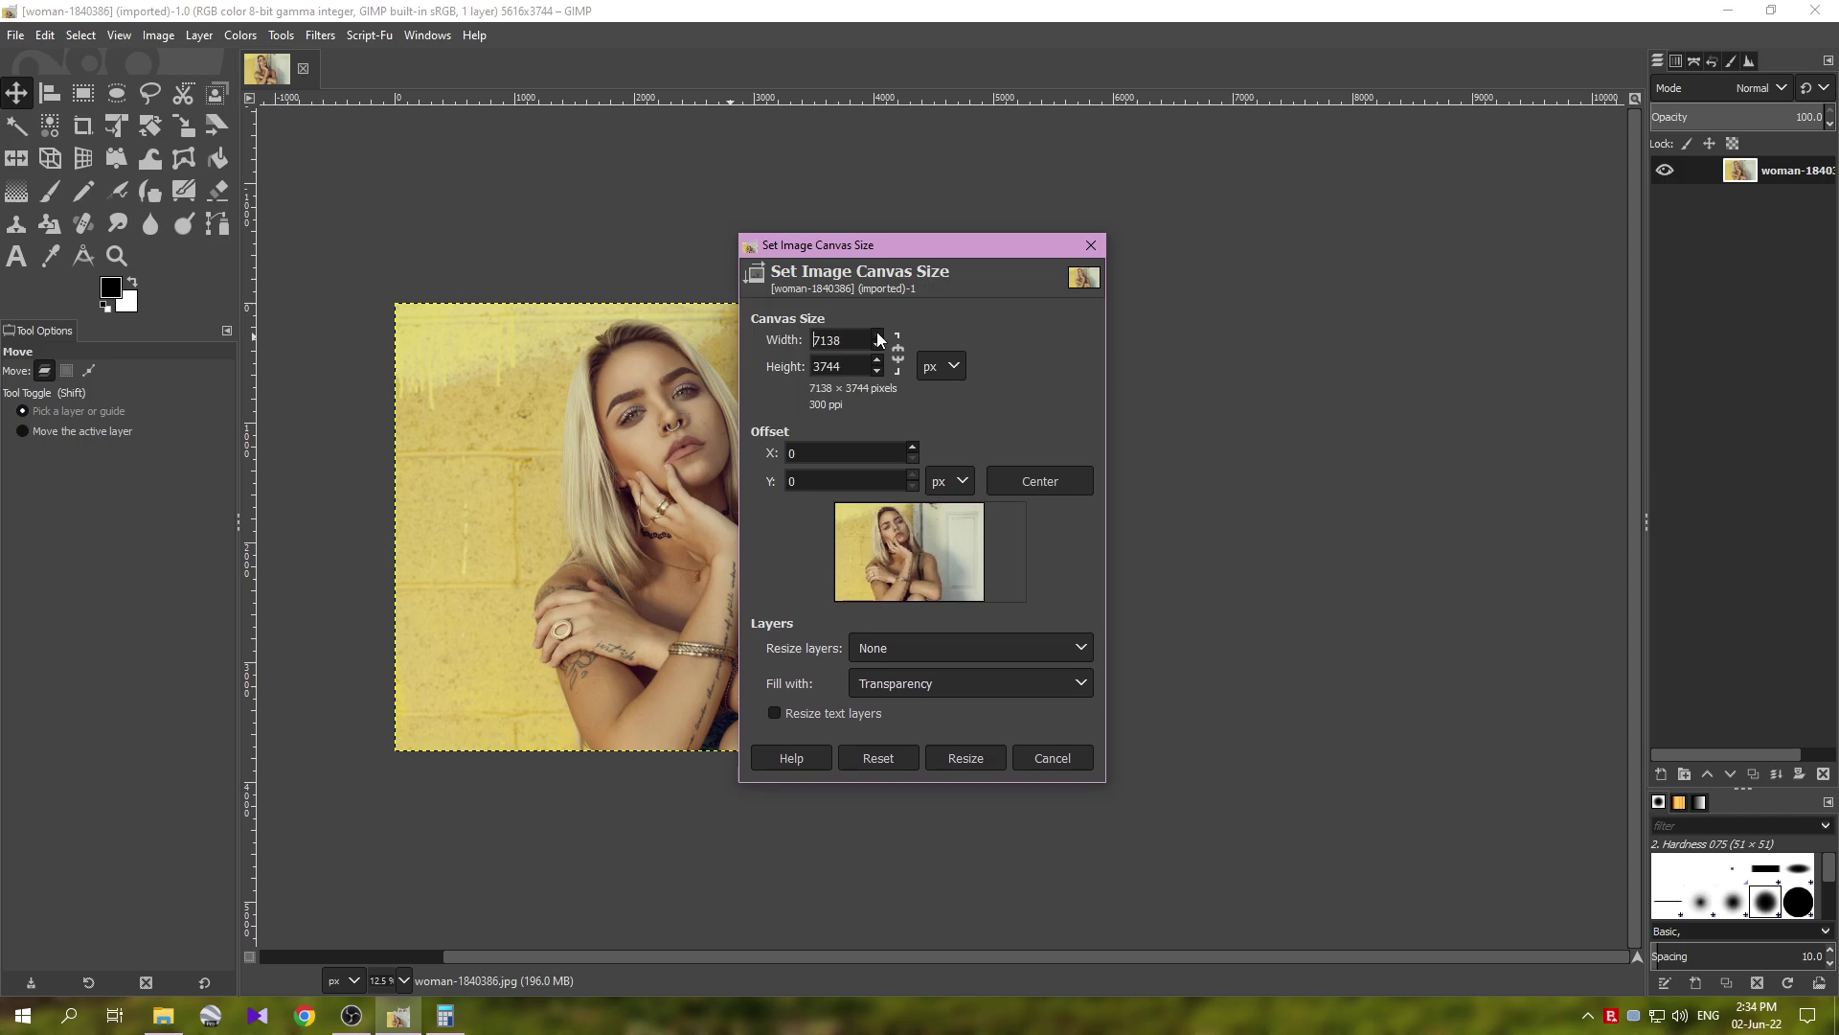
scroll(878, 338, up, 20)
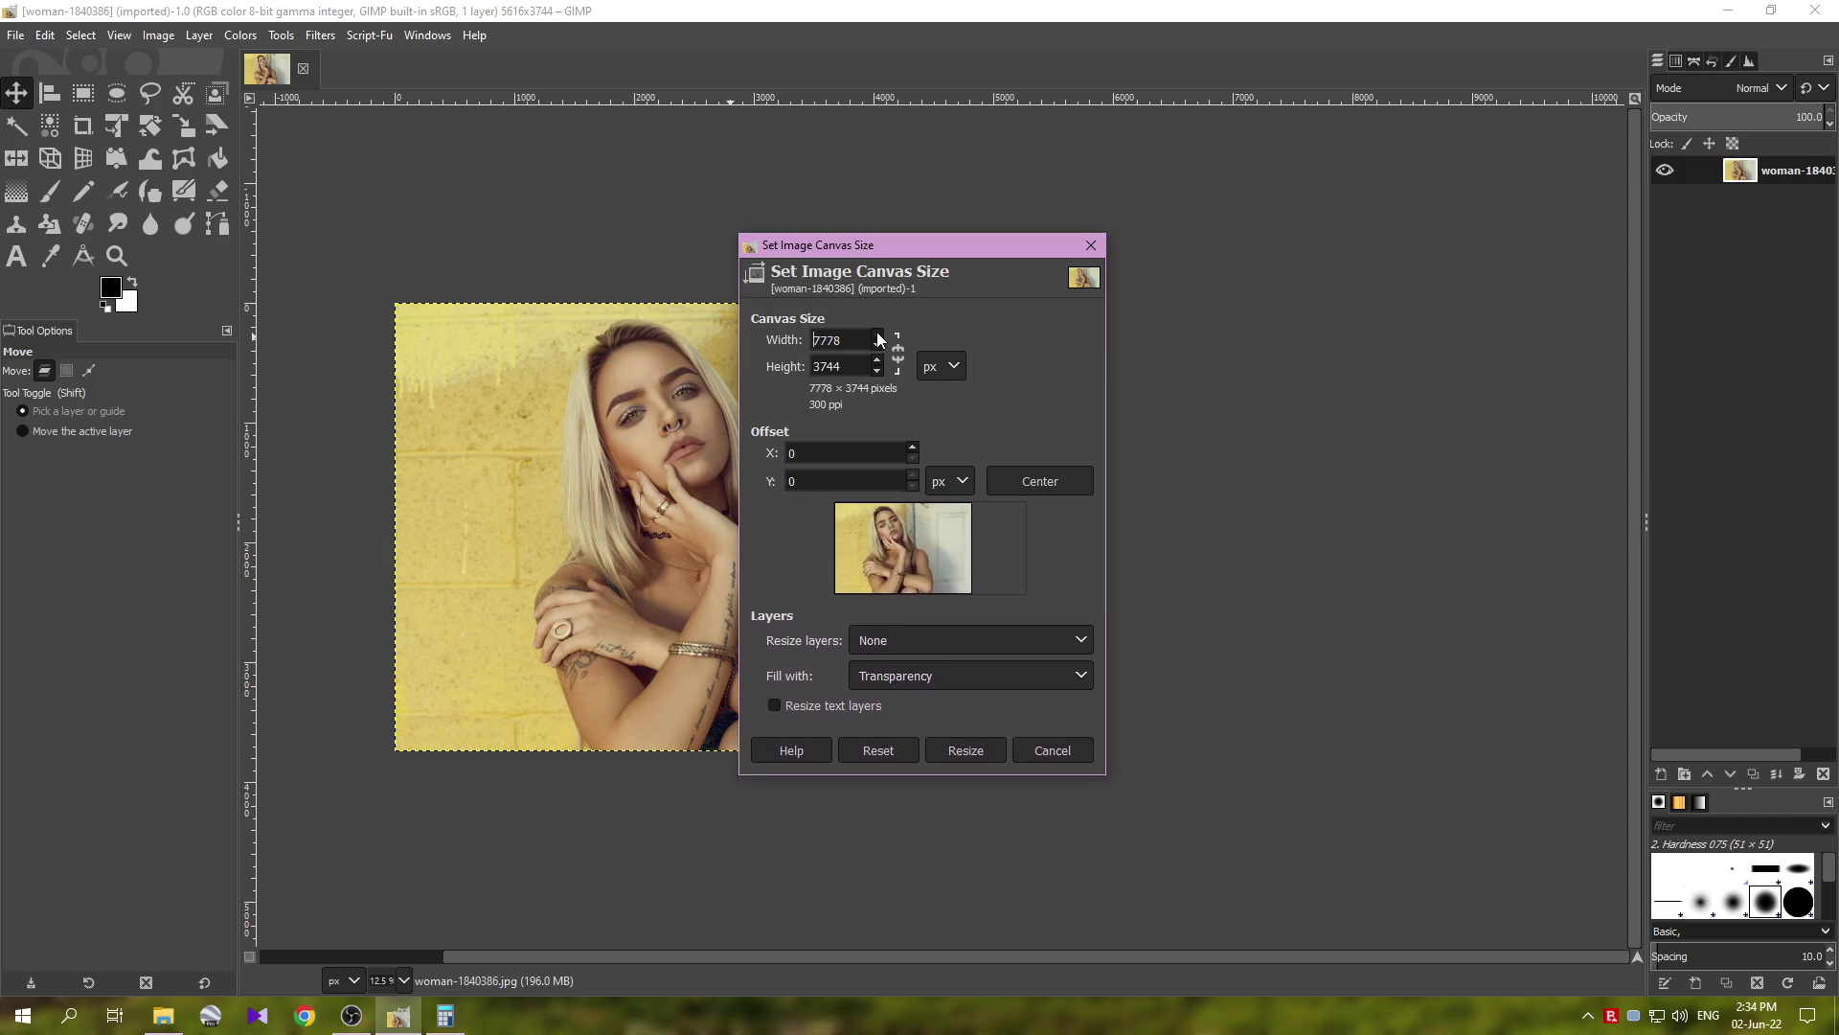
scroll(879, 338, up, 13)
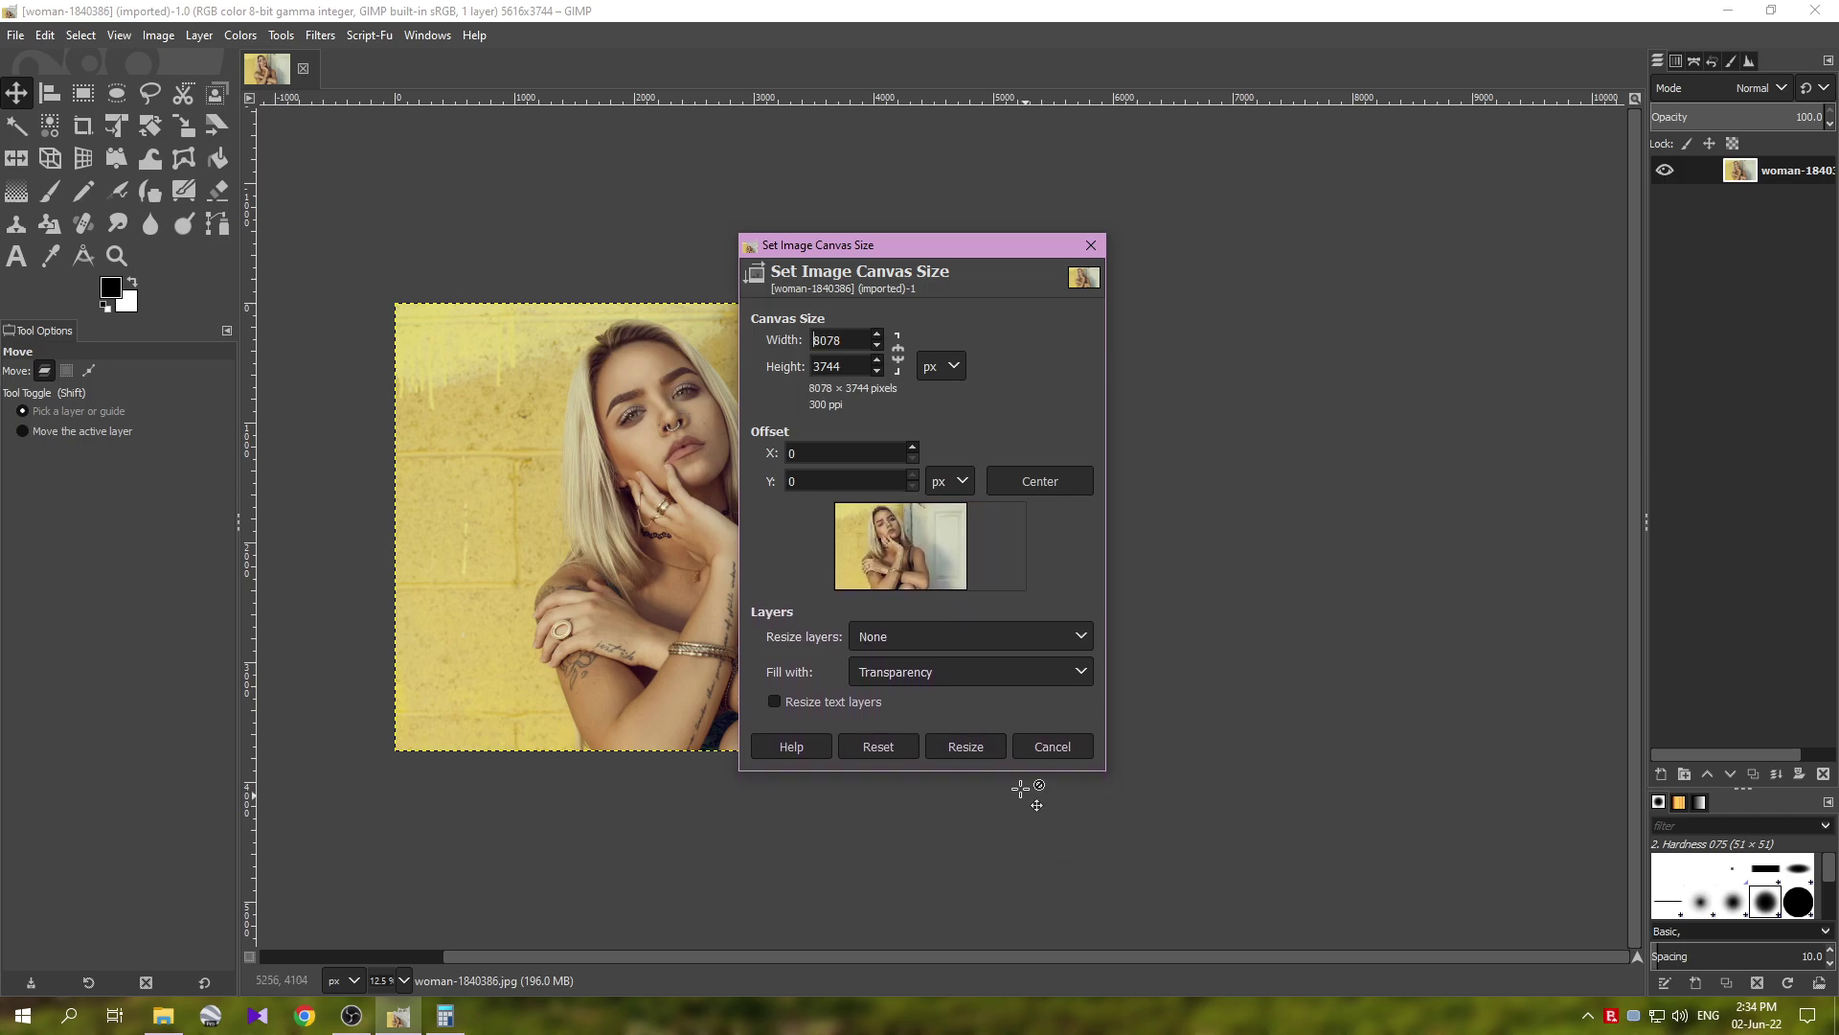
click(965, 747)
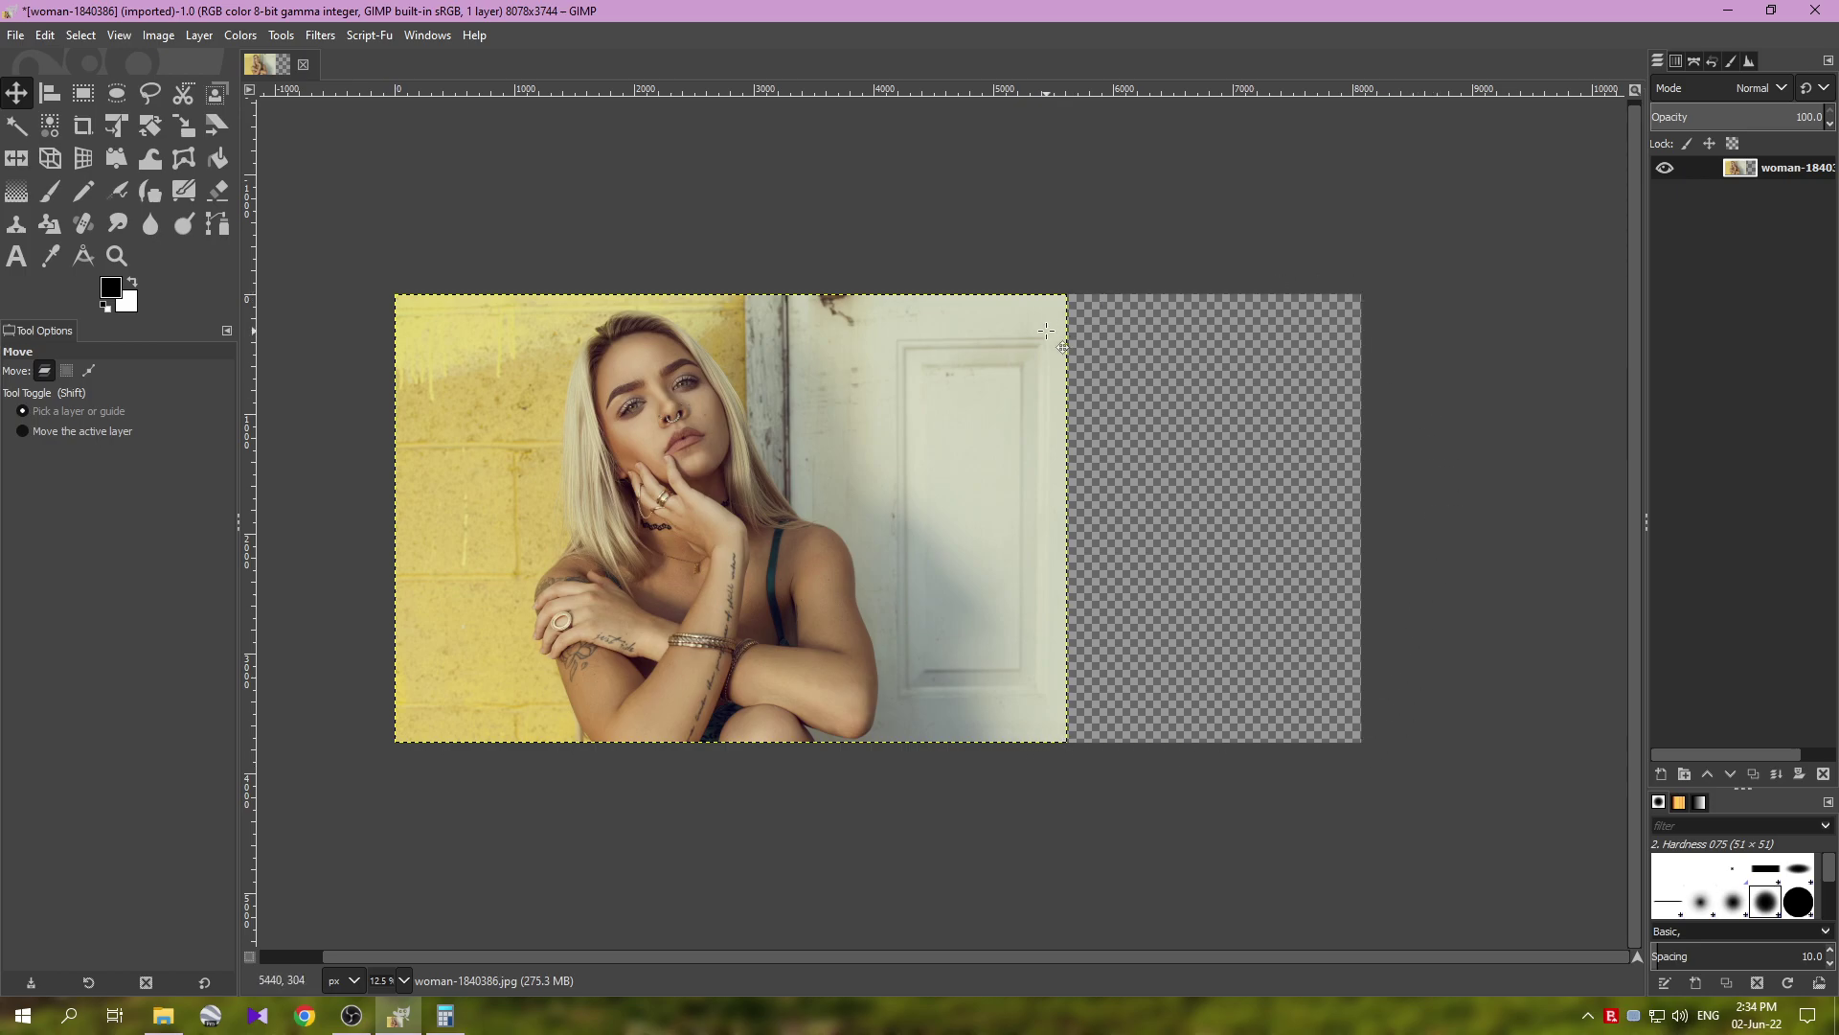
- Apply Layer to Image Size so the photo layer spans the full 8078×3744 canvas
click(196, 35)
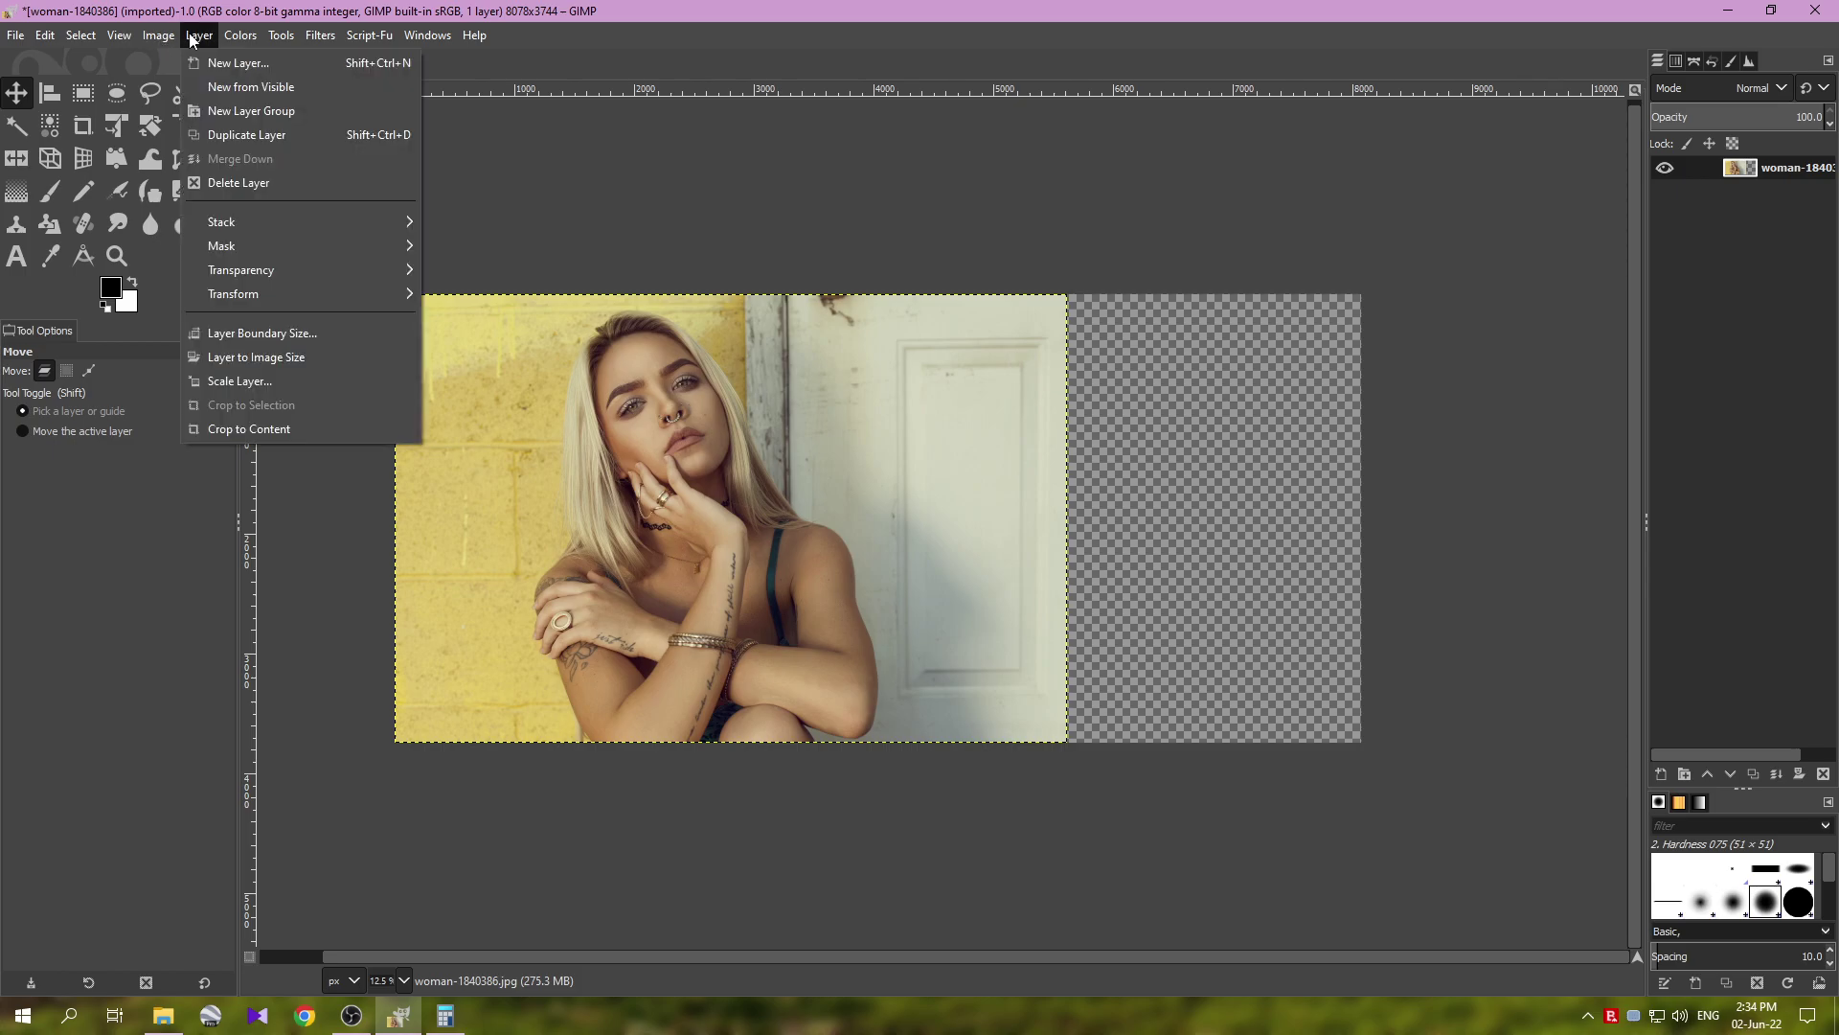
click(267, 358)
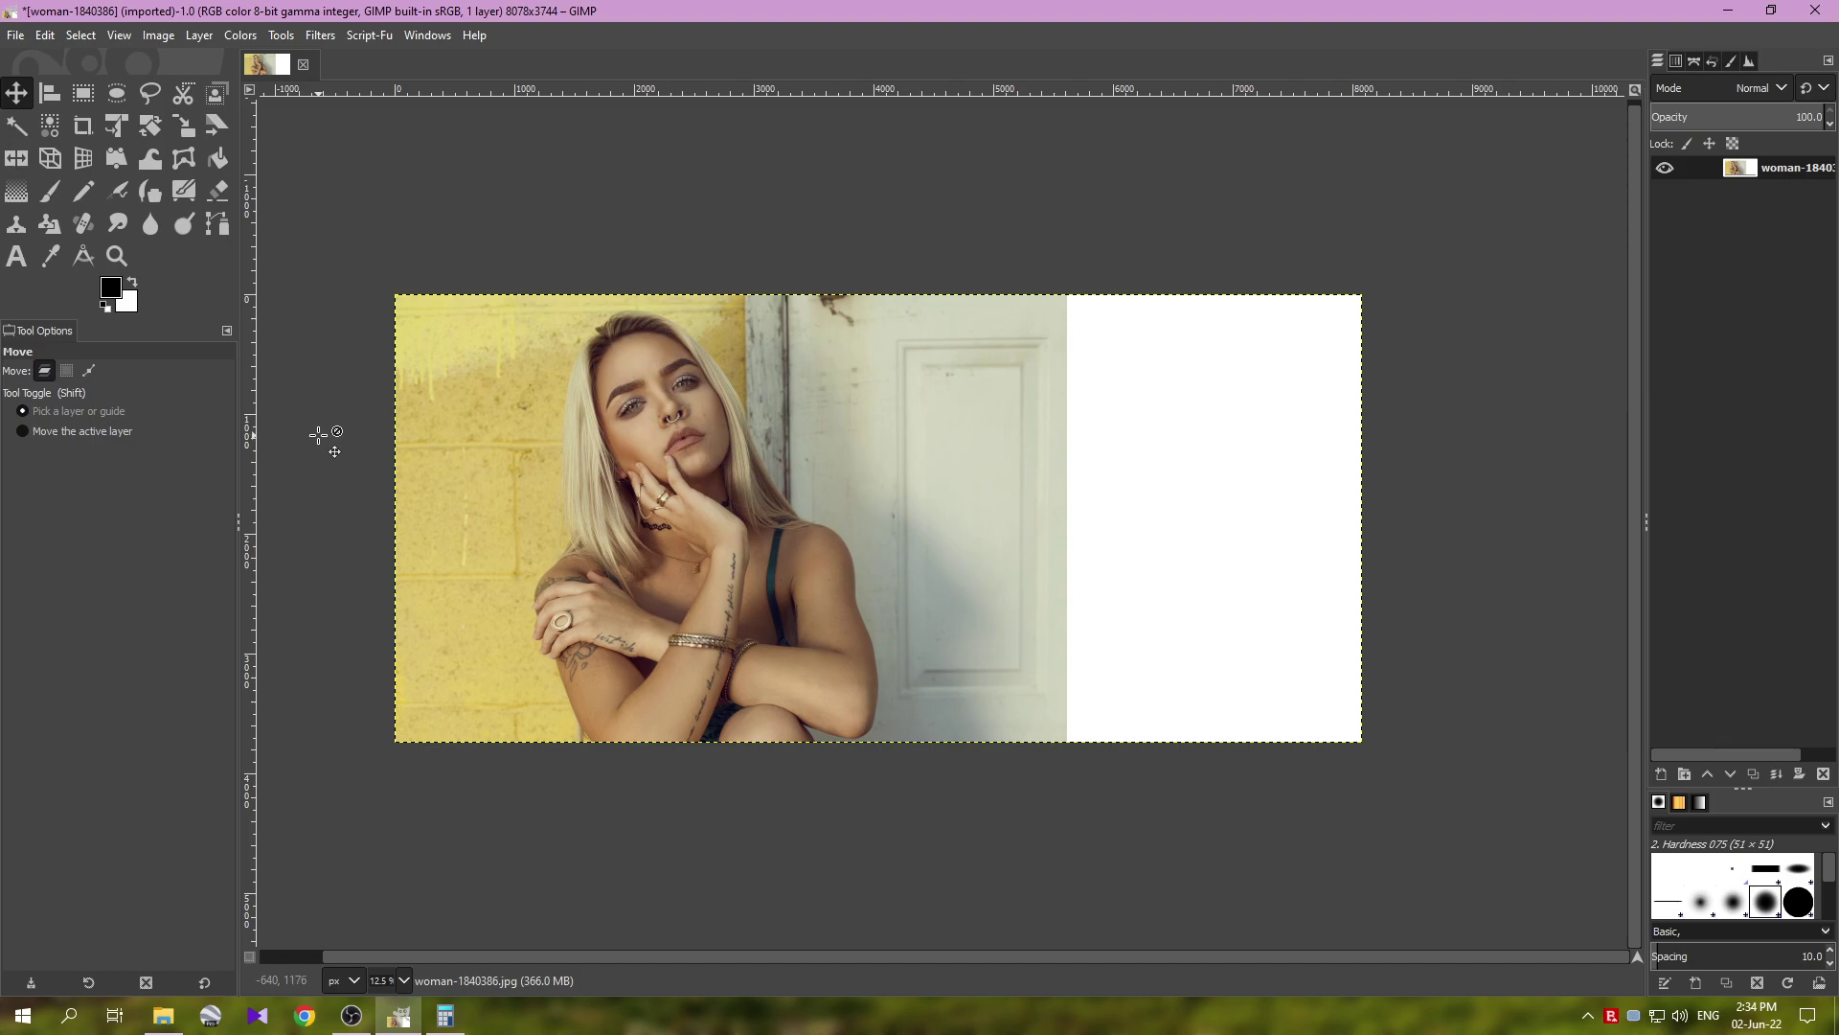
- Draw a crop frame on the photo's upper left and size it to 1080 × 1350 px
click(84, 126)
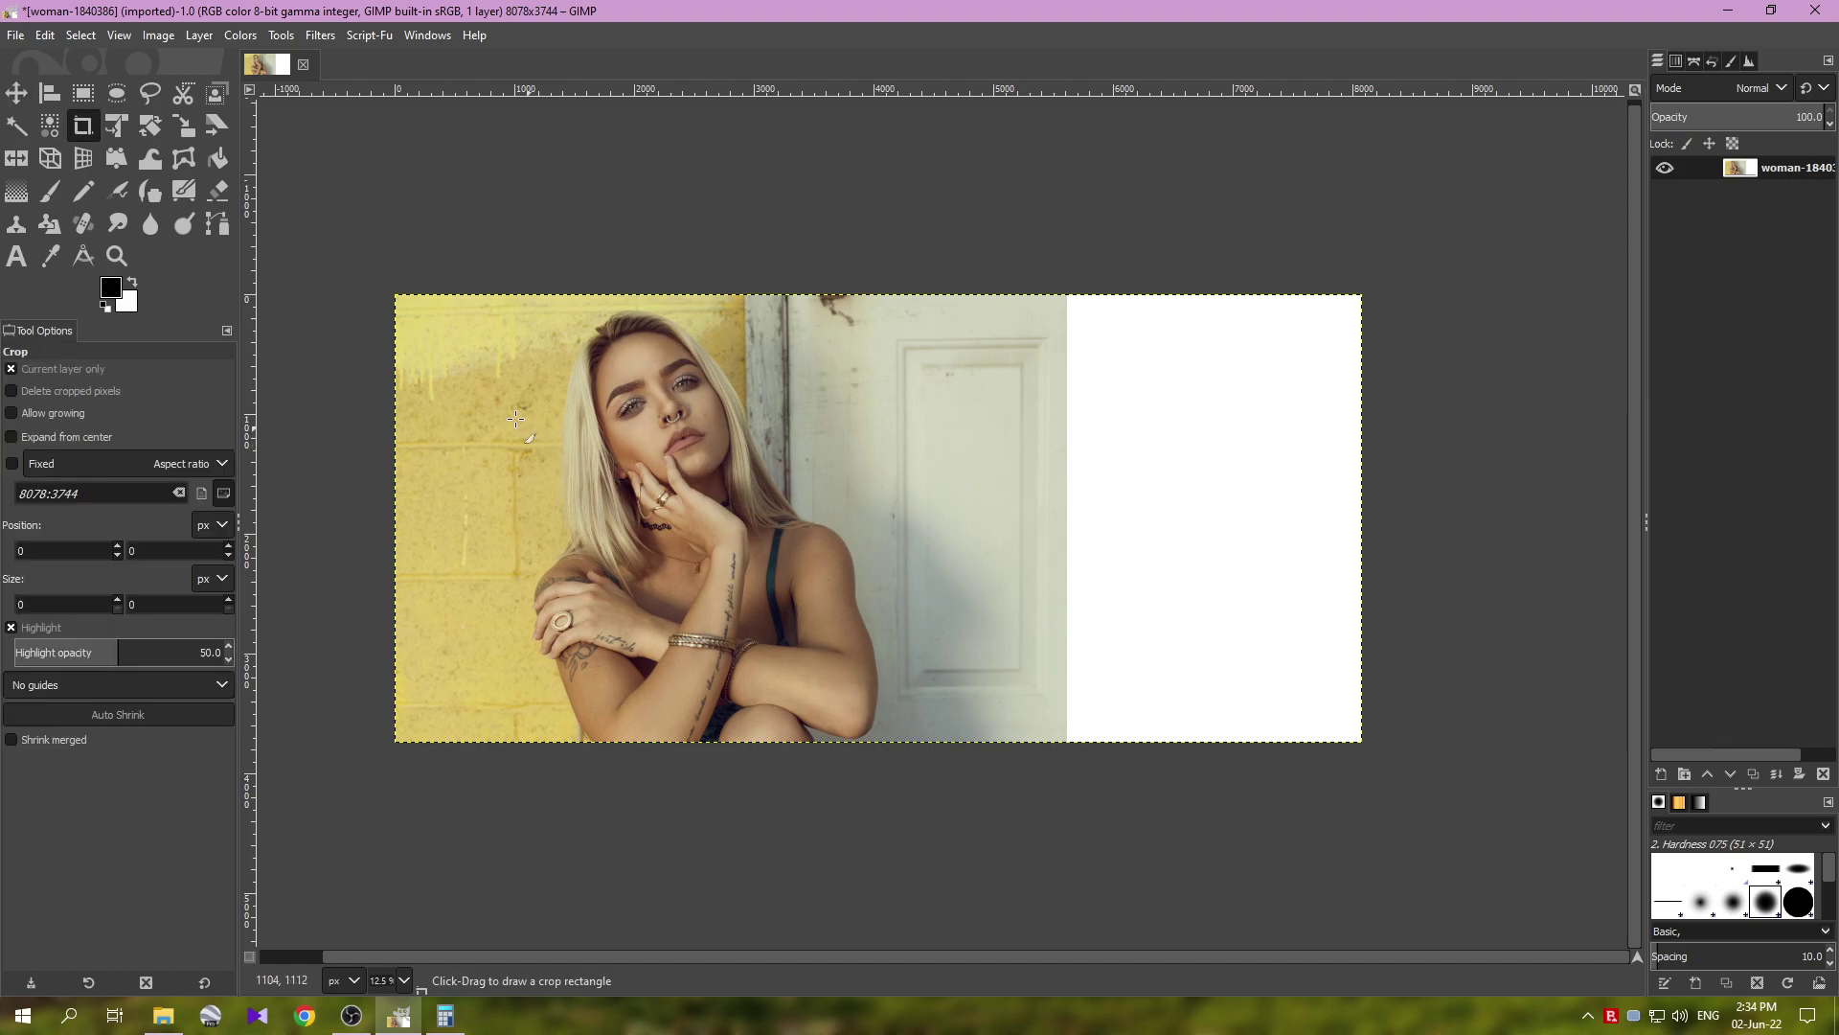
drag(420, 326, 628, 471)
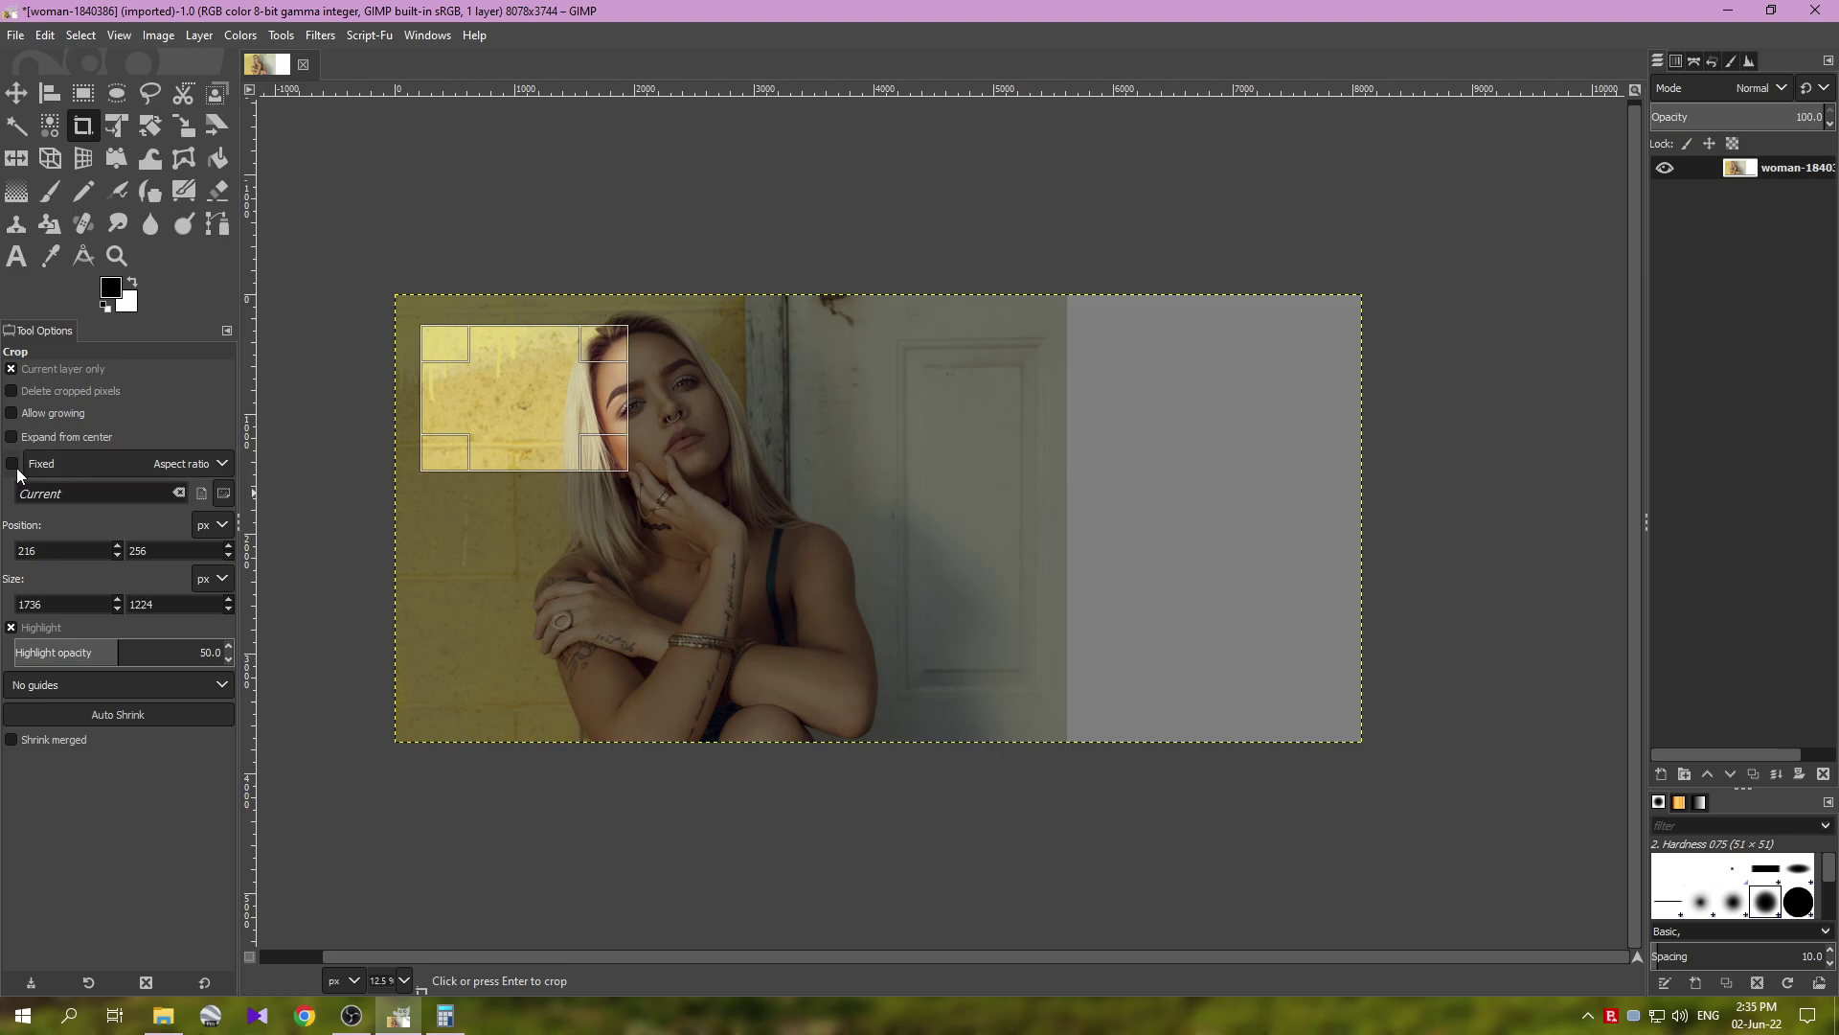
drag(72, 599, 9, 603)
text(1080)
key(Tab)
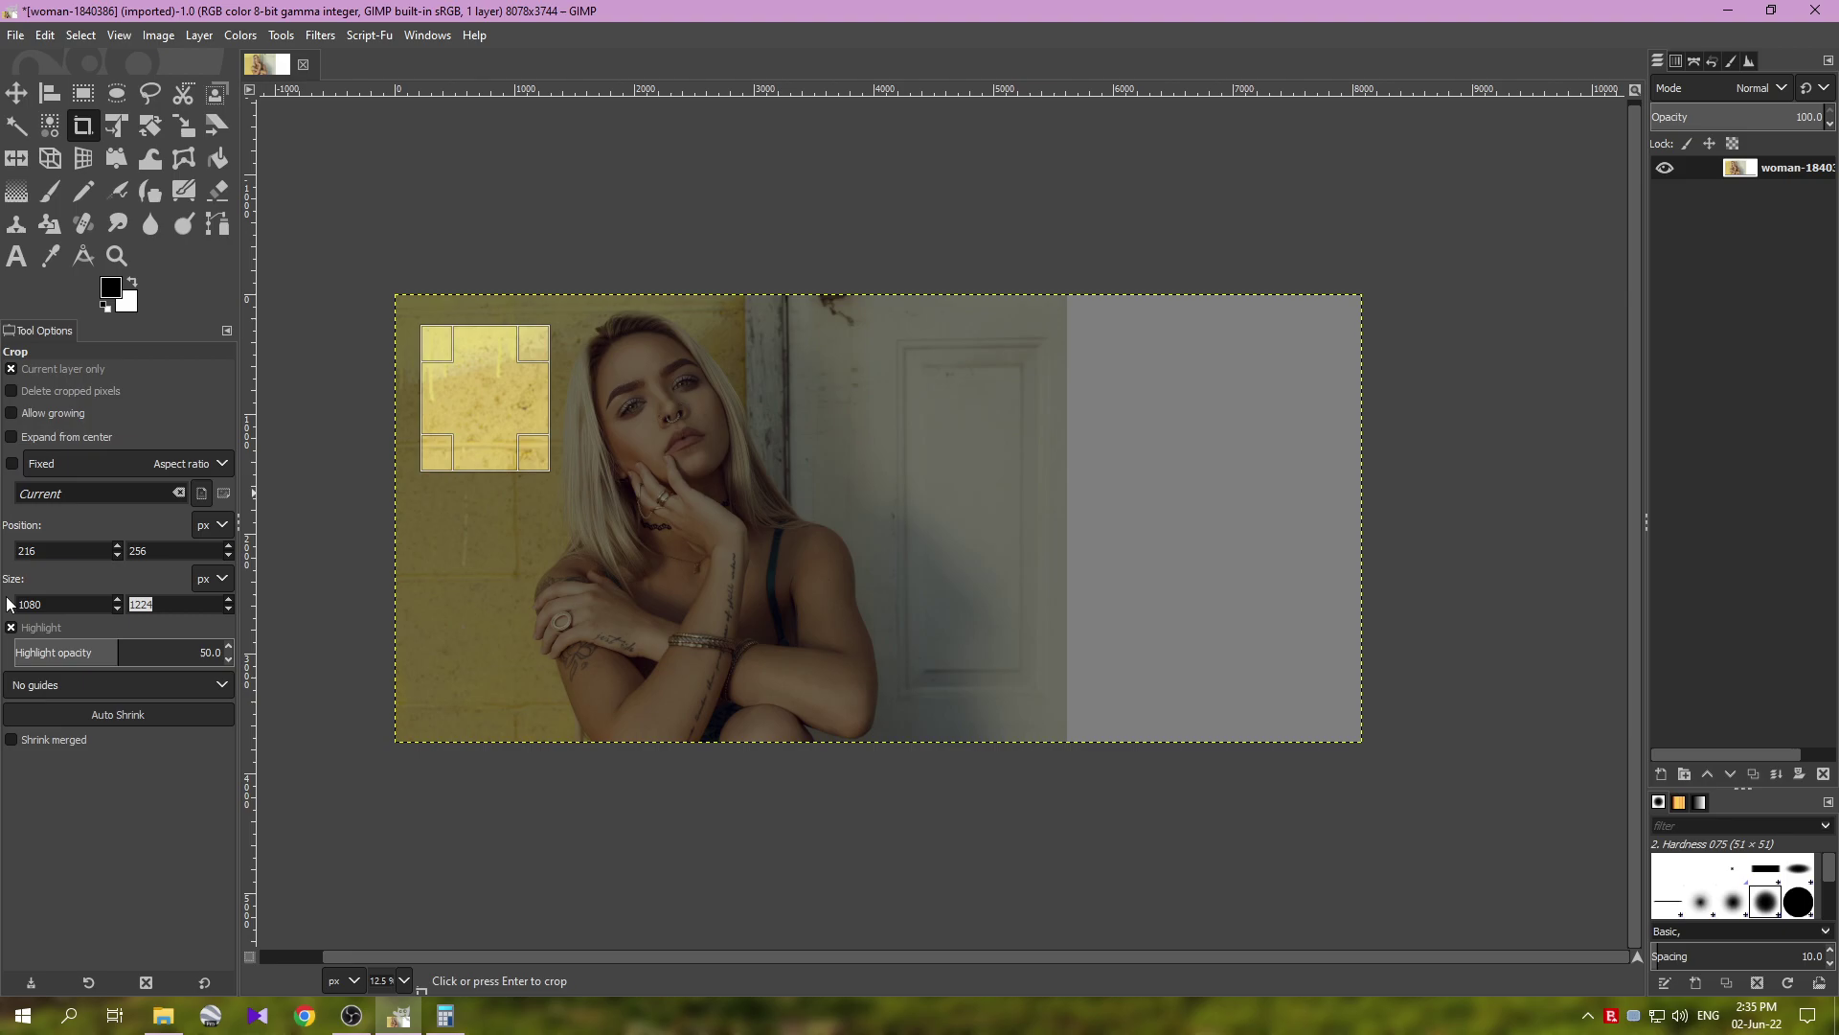
text(1350)
double_click(10, 606)
click(45, 604)
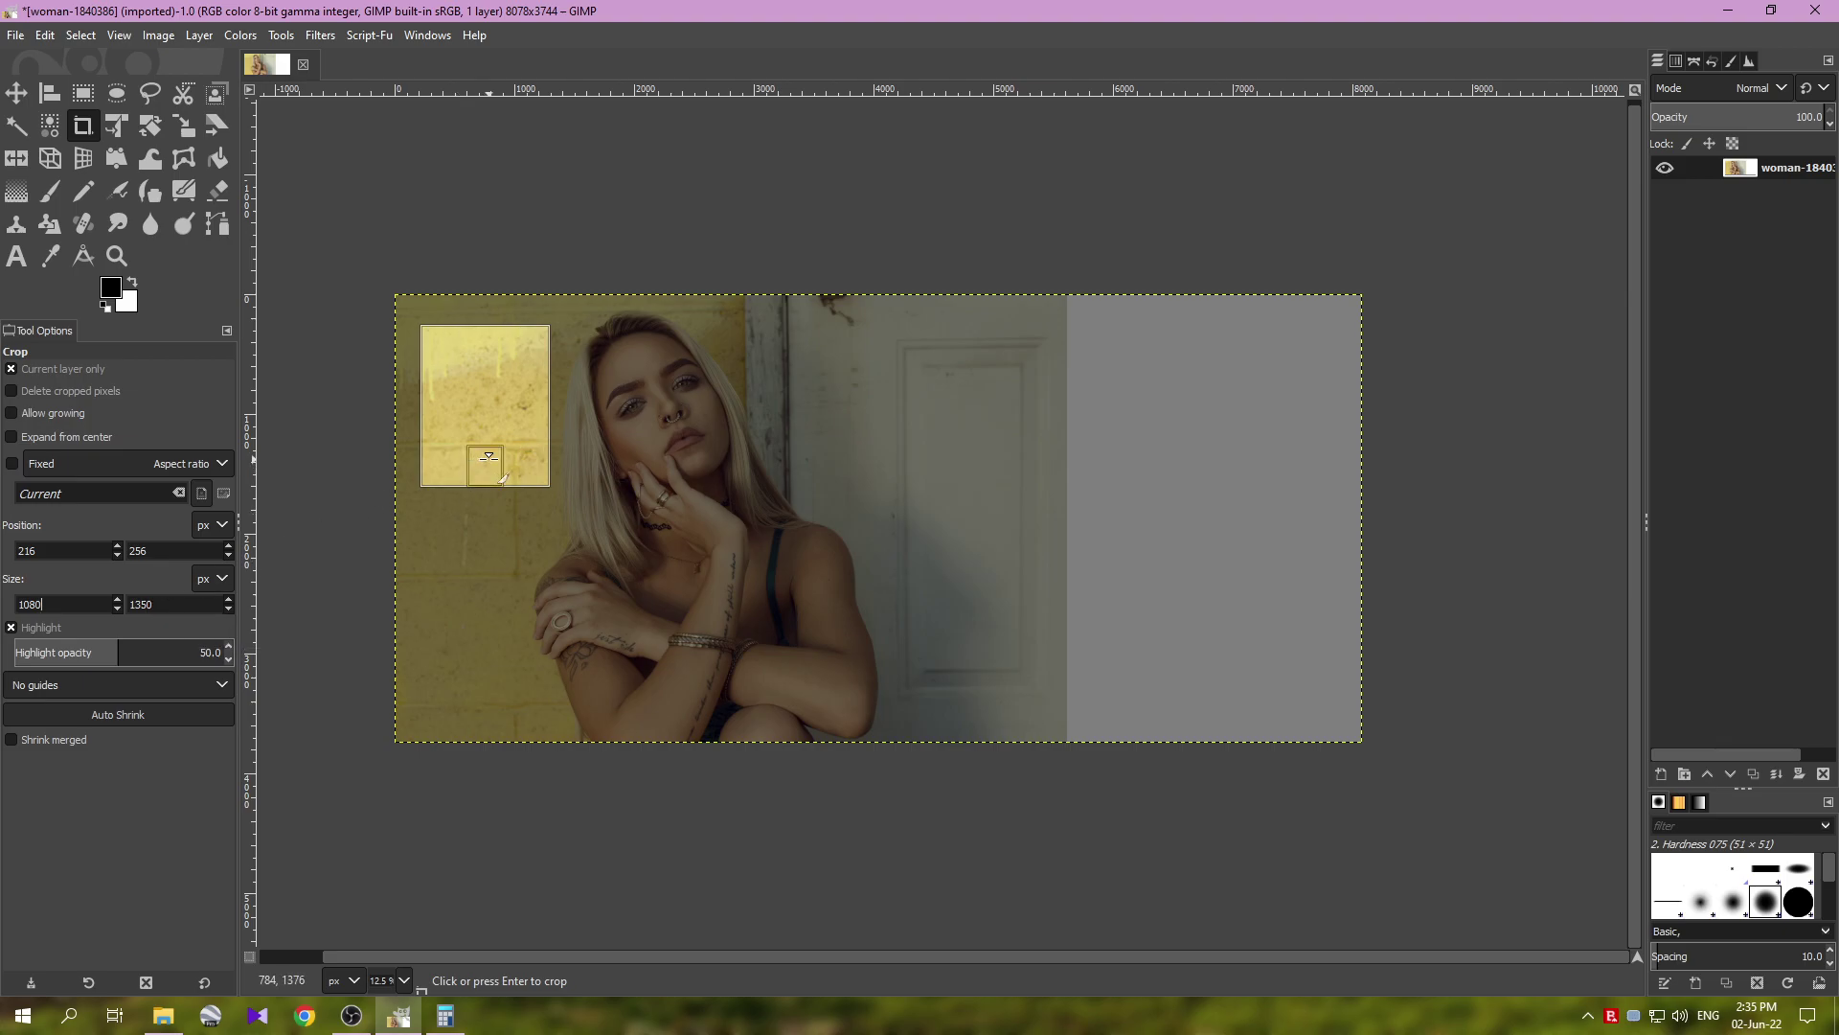
- Lock the aspect ratio and enlarge the crop frame to 1950 × 2438 at position 360, 40
click(11, 465)
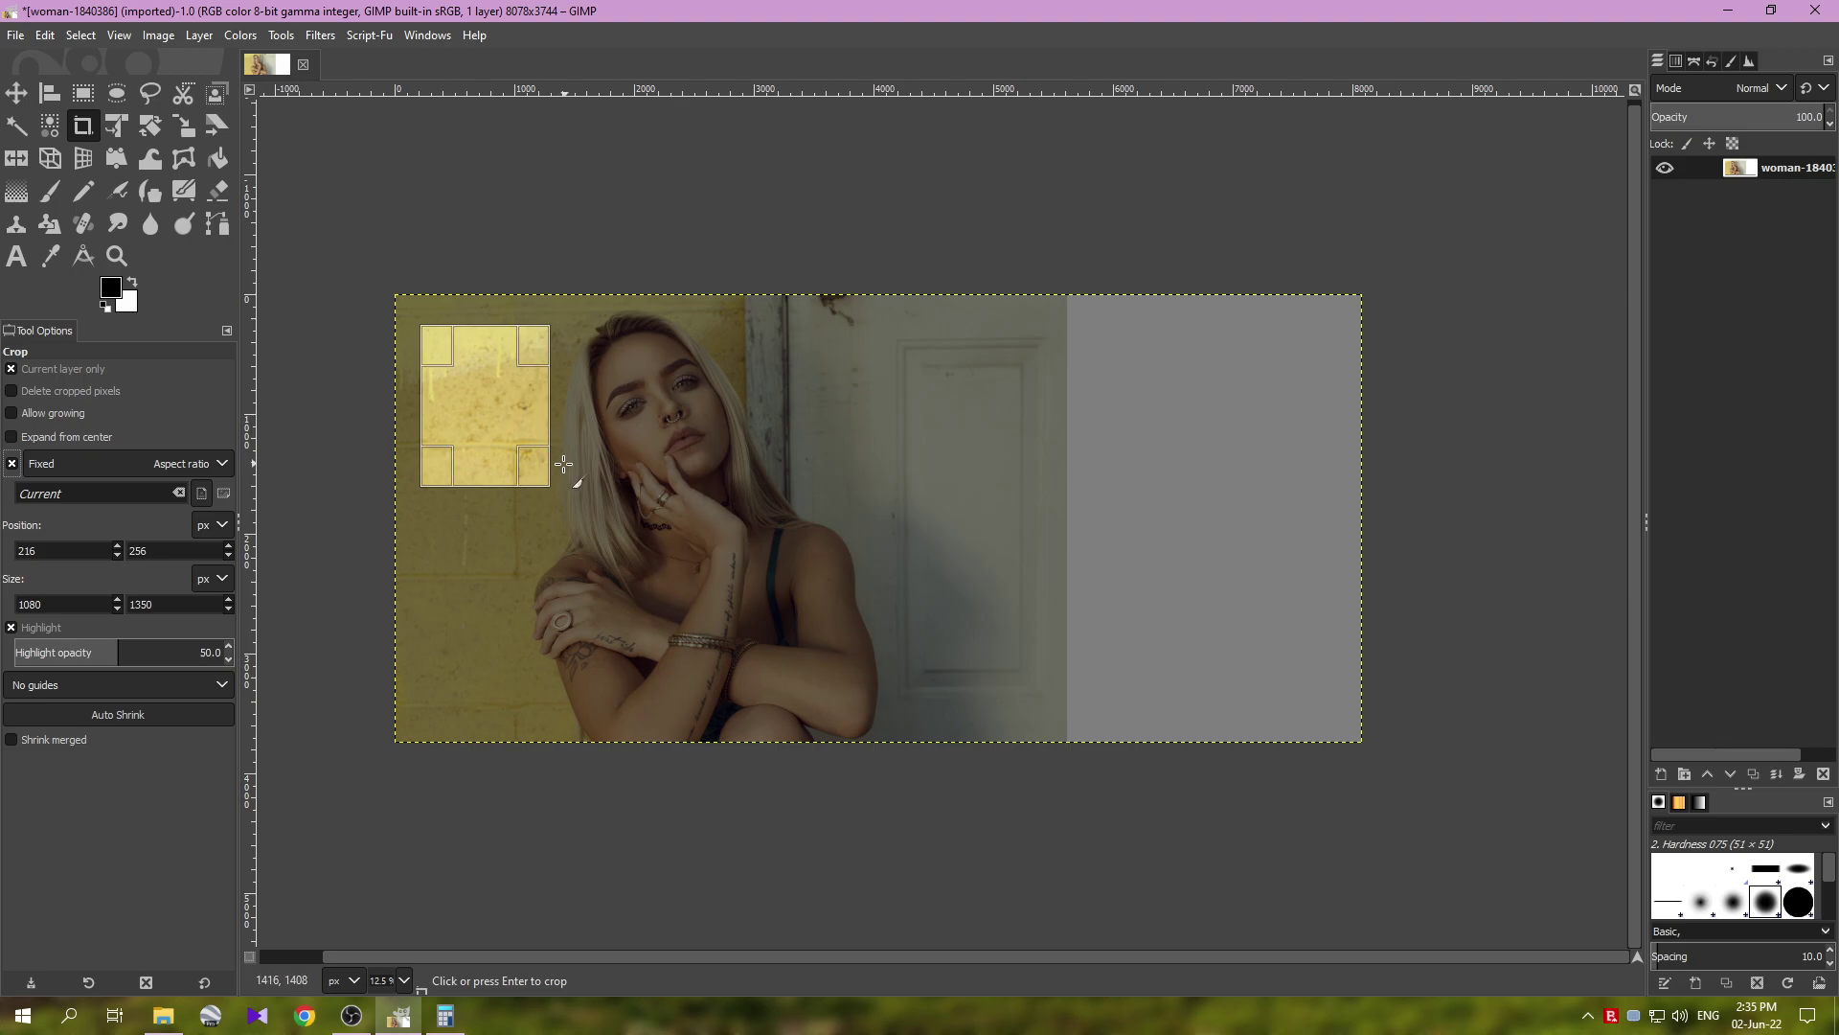
drag(529, 464, 635, 516)
drag(635, 516, 652, 503)
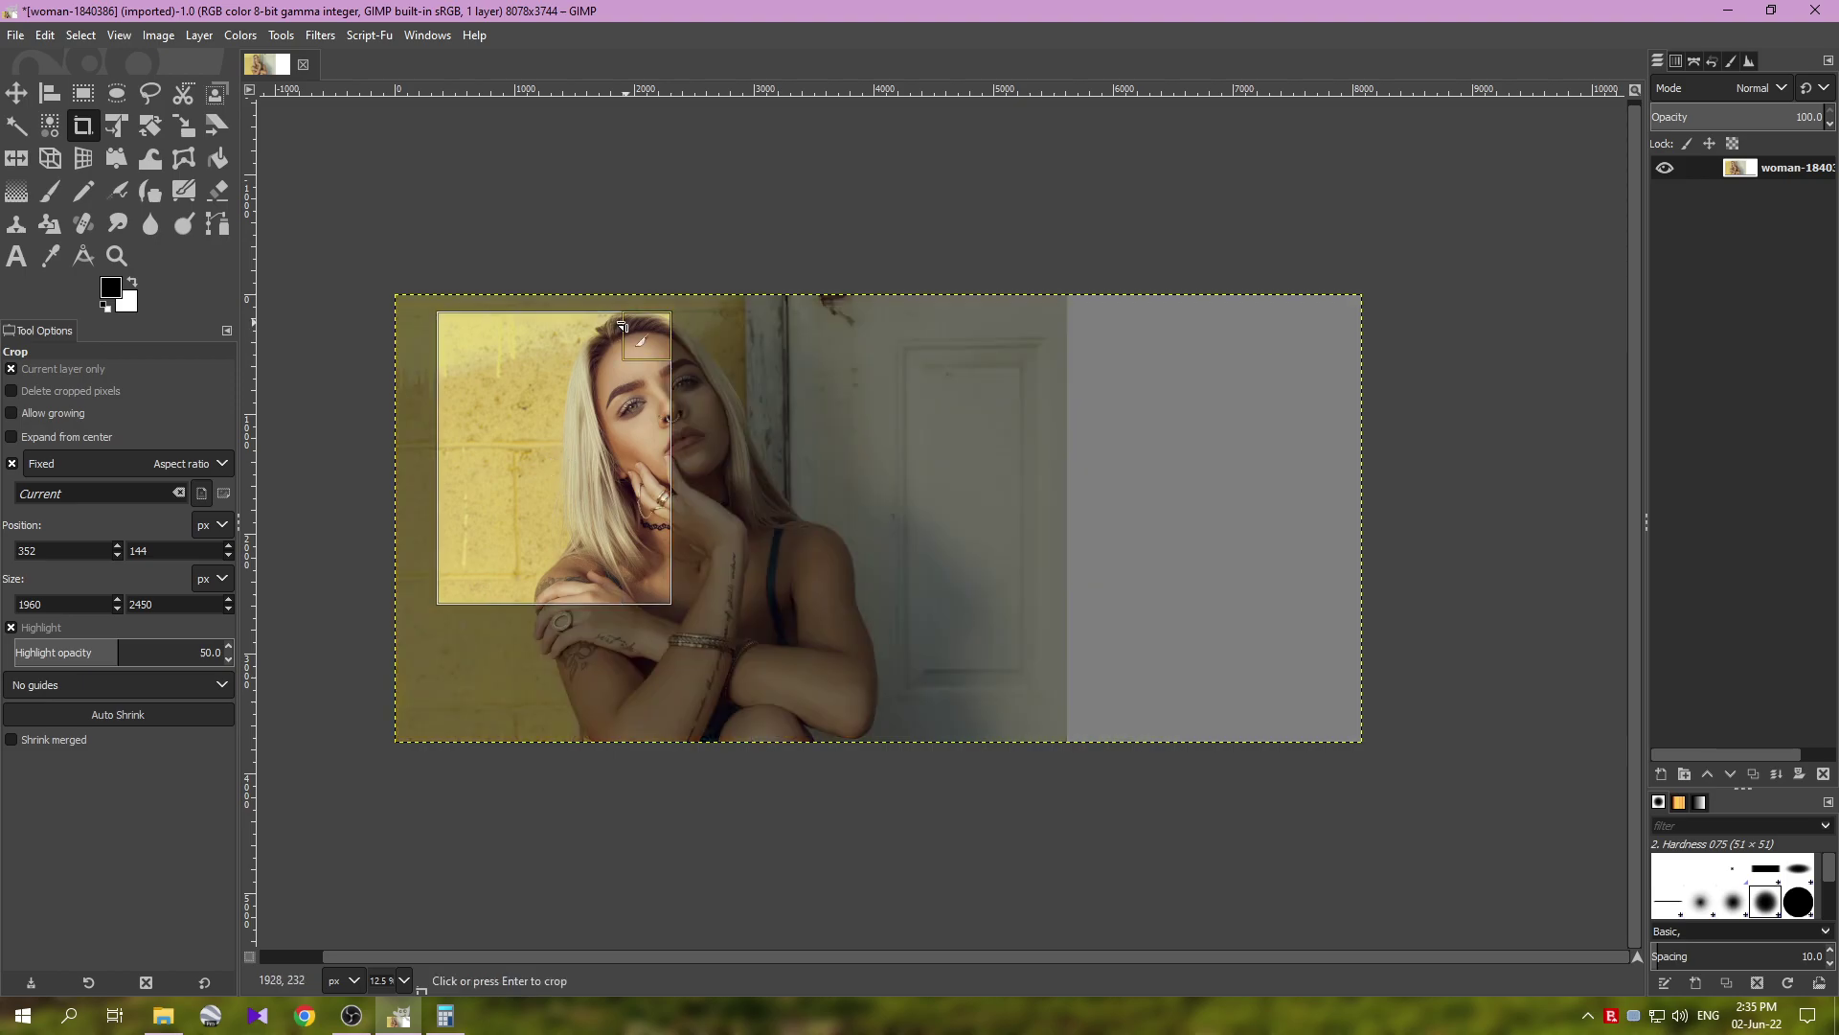
mouse_move(542, 460)
mouse_down()
mouse_move(1033, 445)
mouse_move(1005, 465)
mouse_move(547, 463)
mouse_move(544, 443)
mouse_move(549, 492)
mouse_up()
click(546, 485)
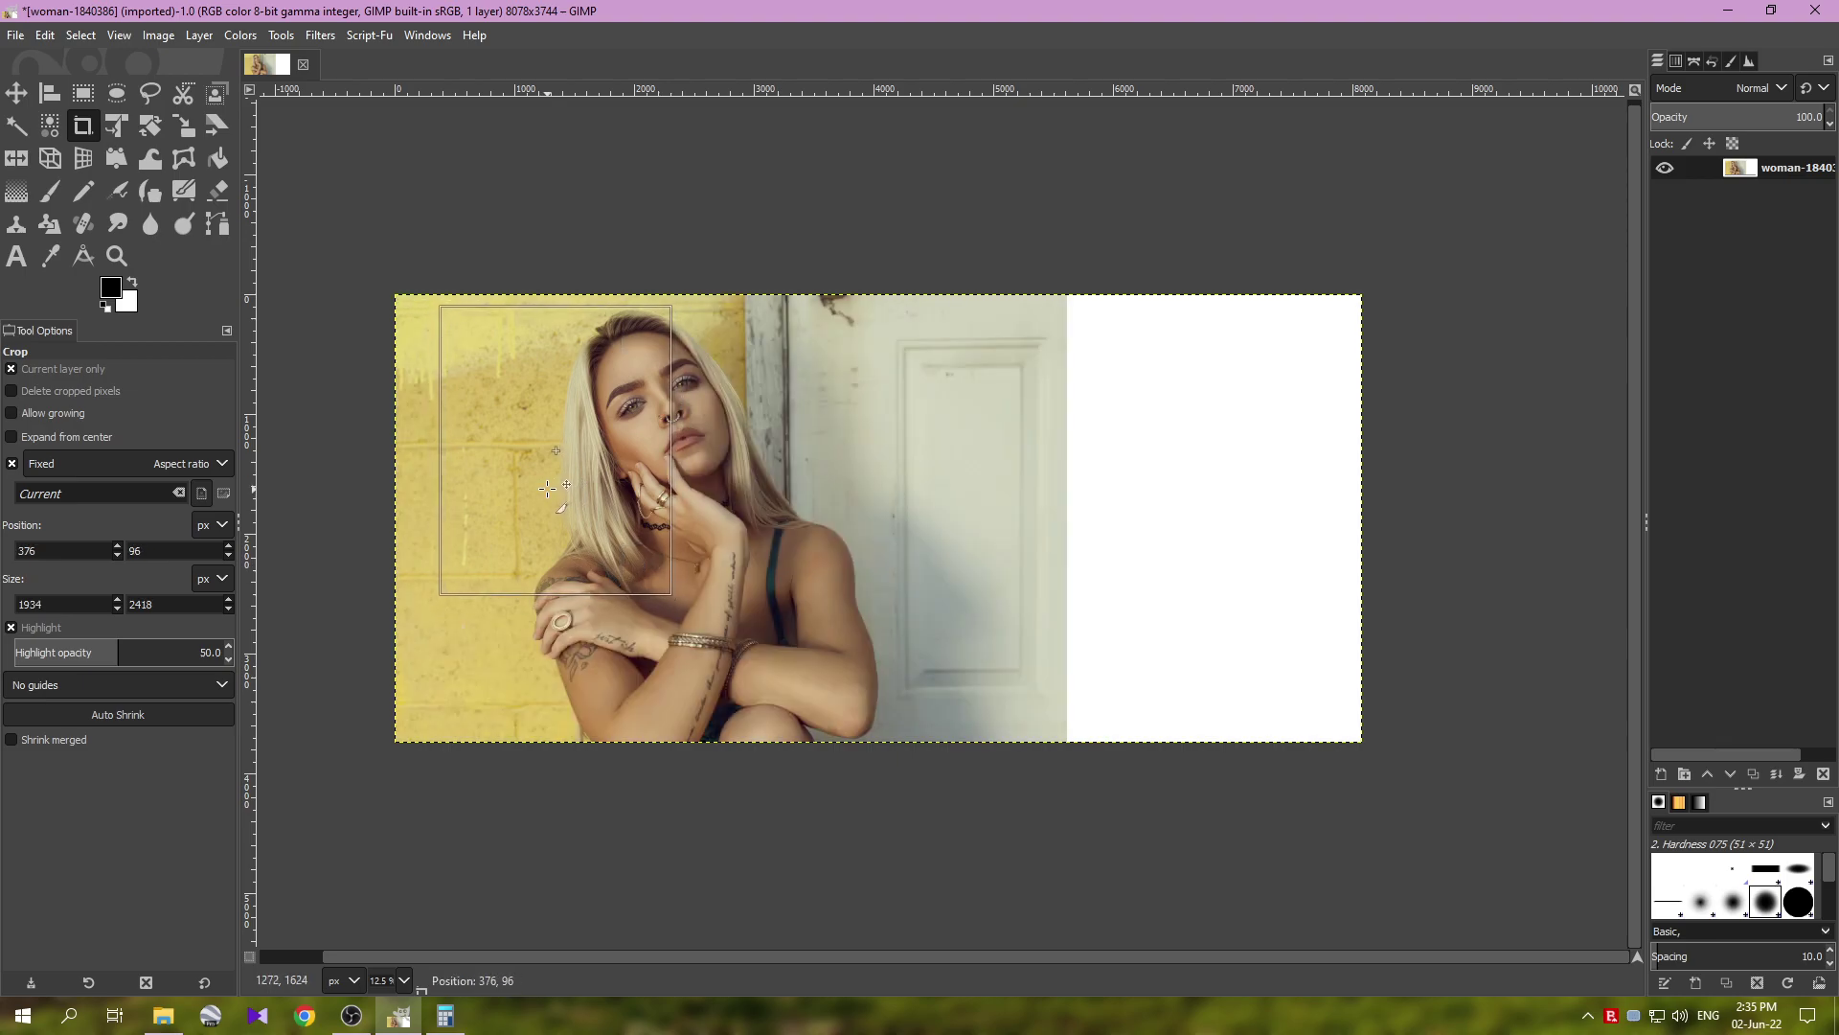
drag(547, 489, 548, 482)
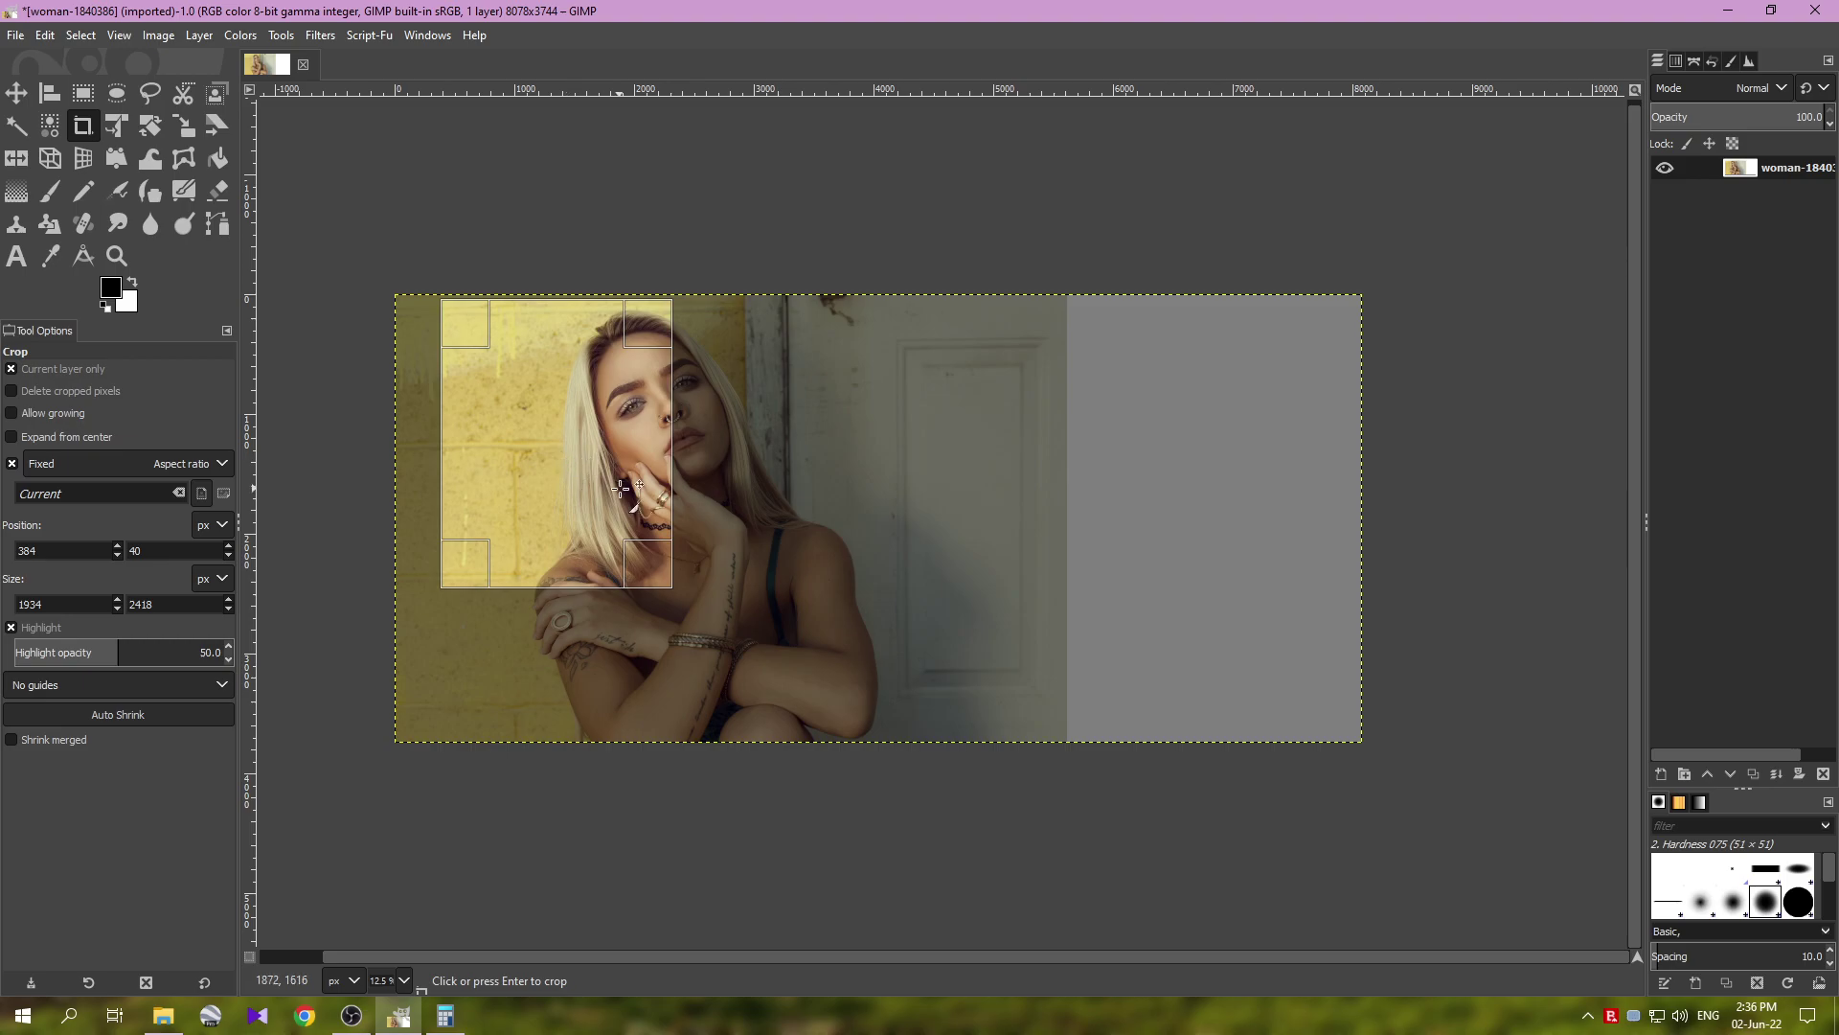
drag(646, 565, 648, 568)
drag(577, 479, 575, 468)
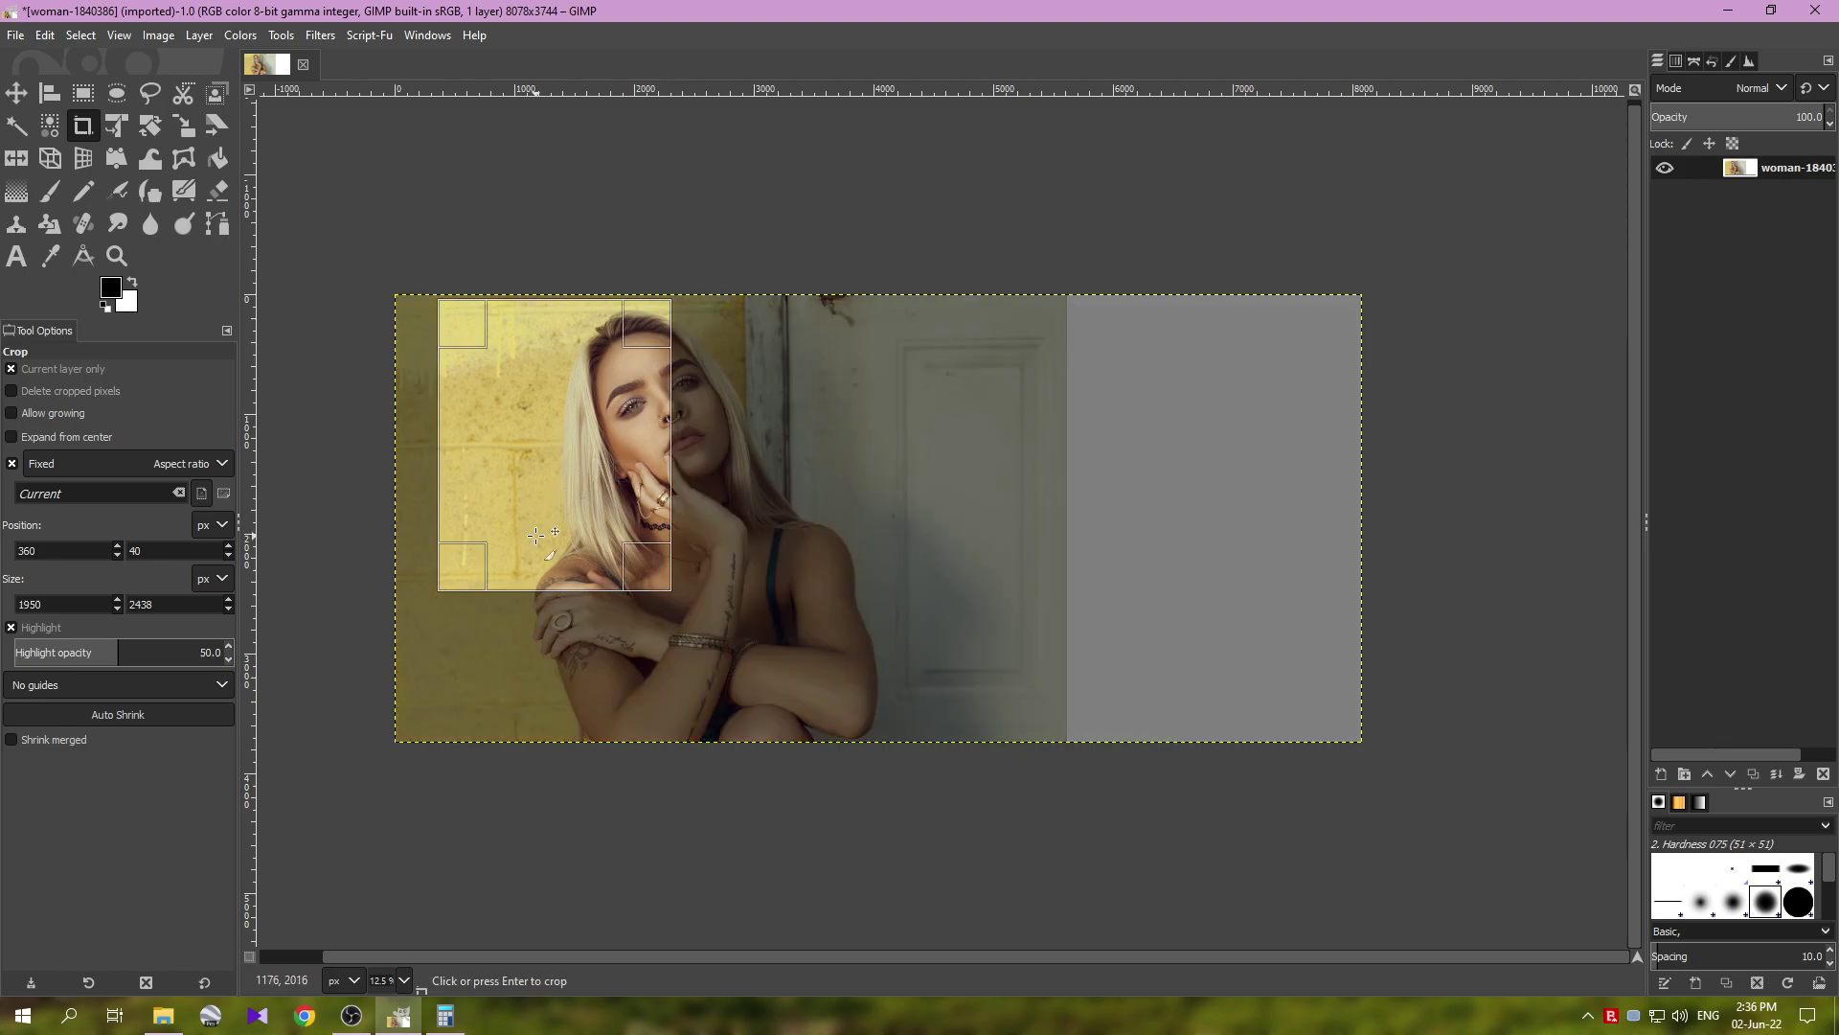
double_click(29, 603)
key(ctrl+c)
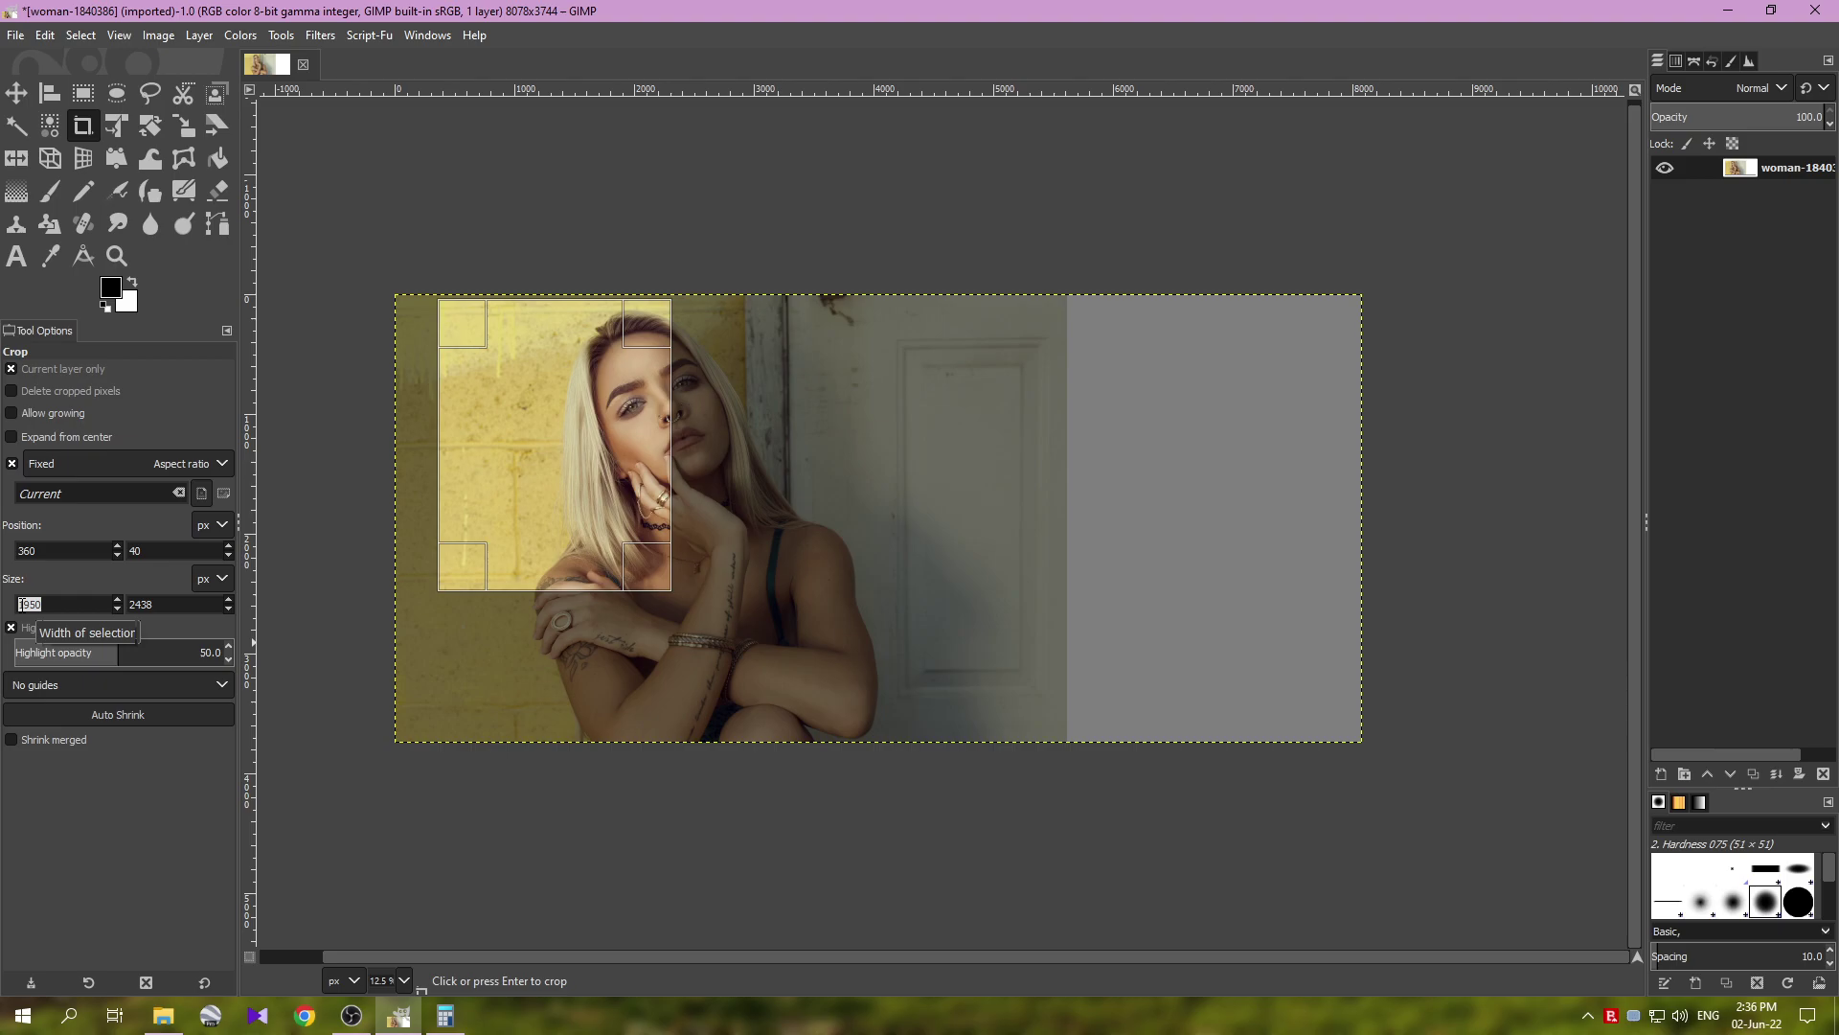
click(398, 1016)
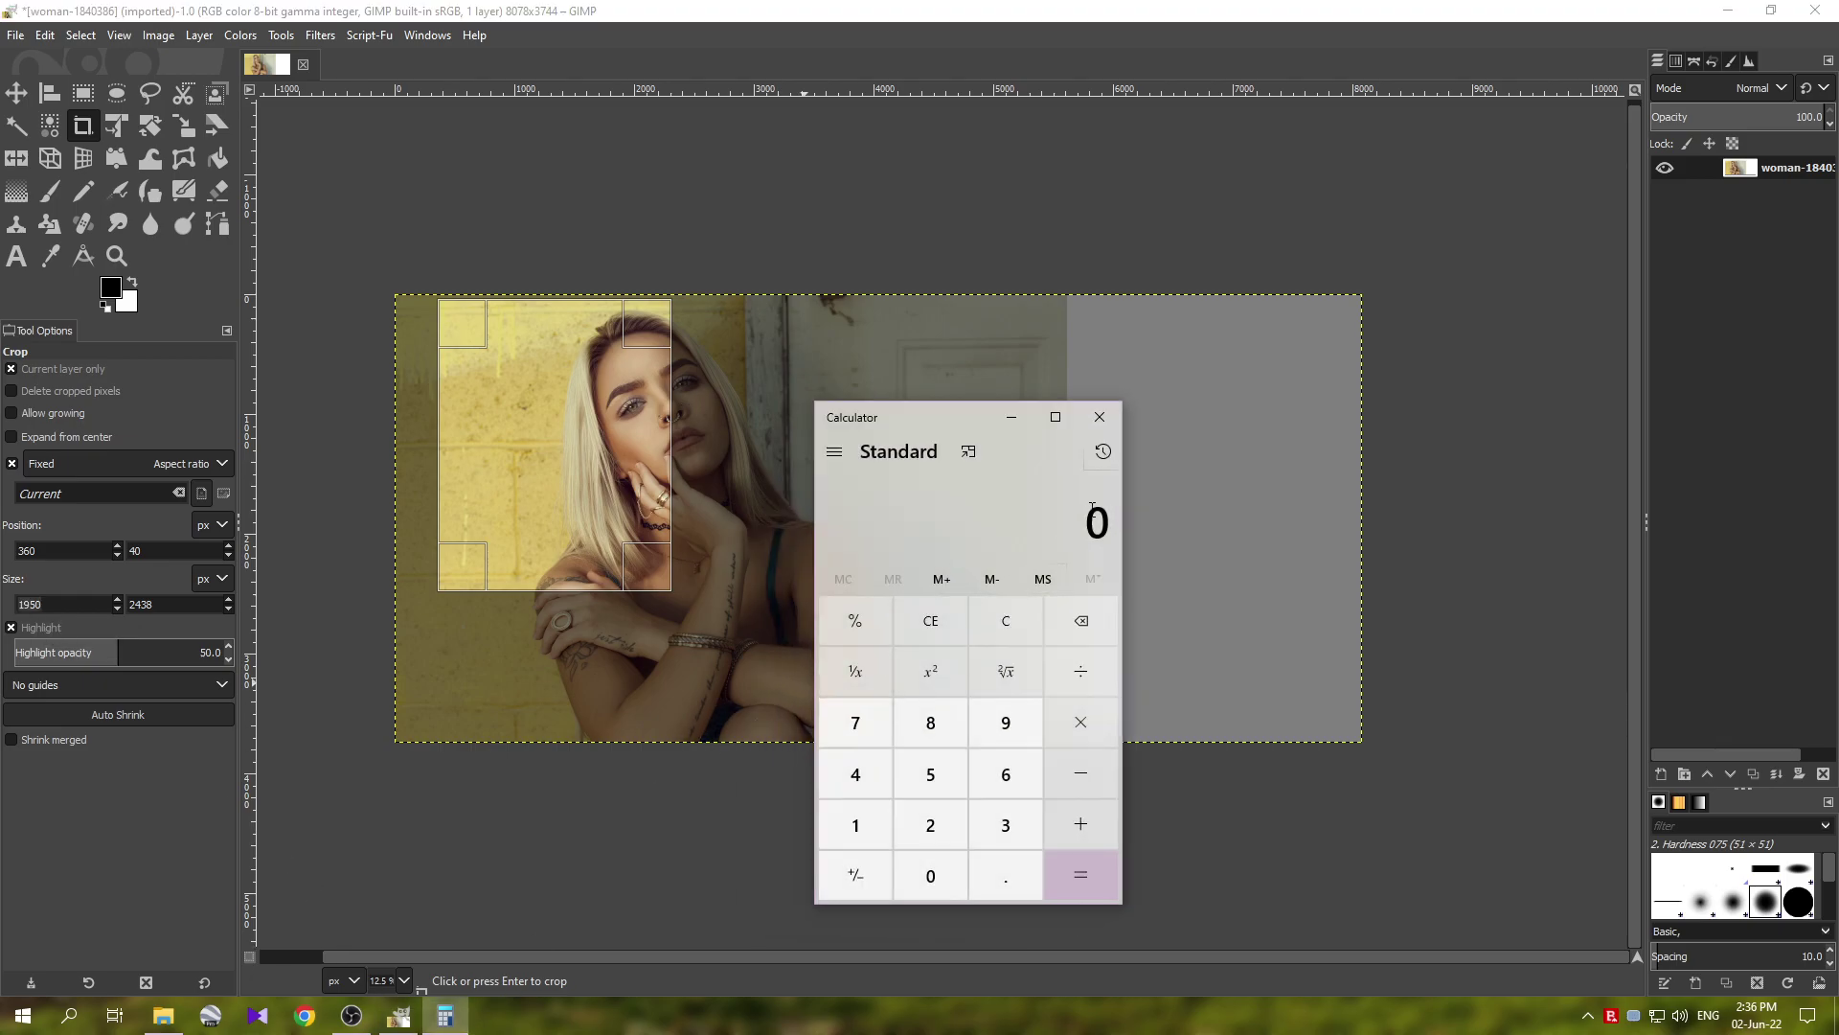
key(ctrl+v)
click(532, 12)
click(84, 606)
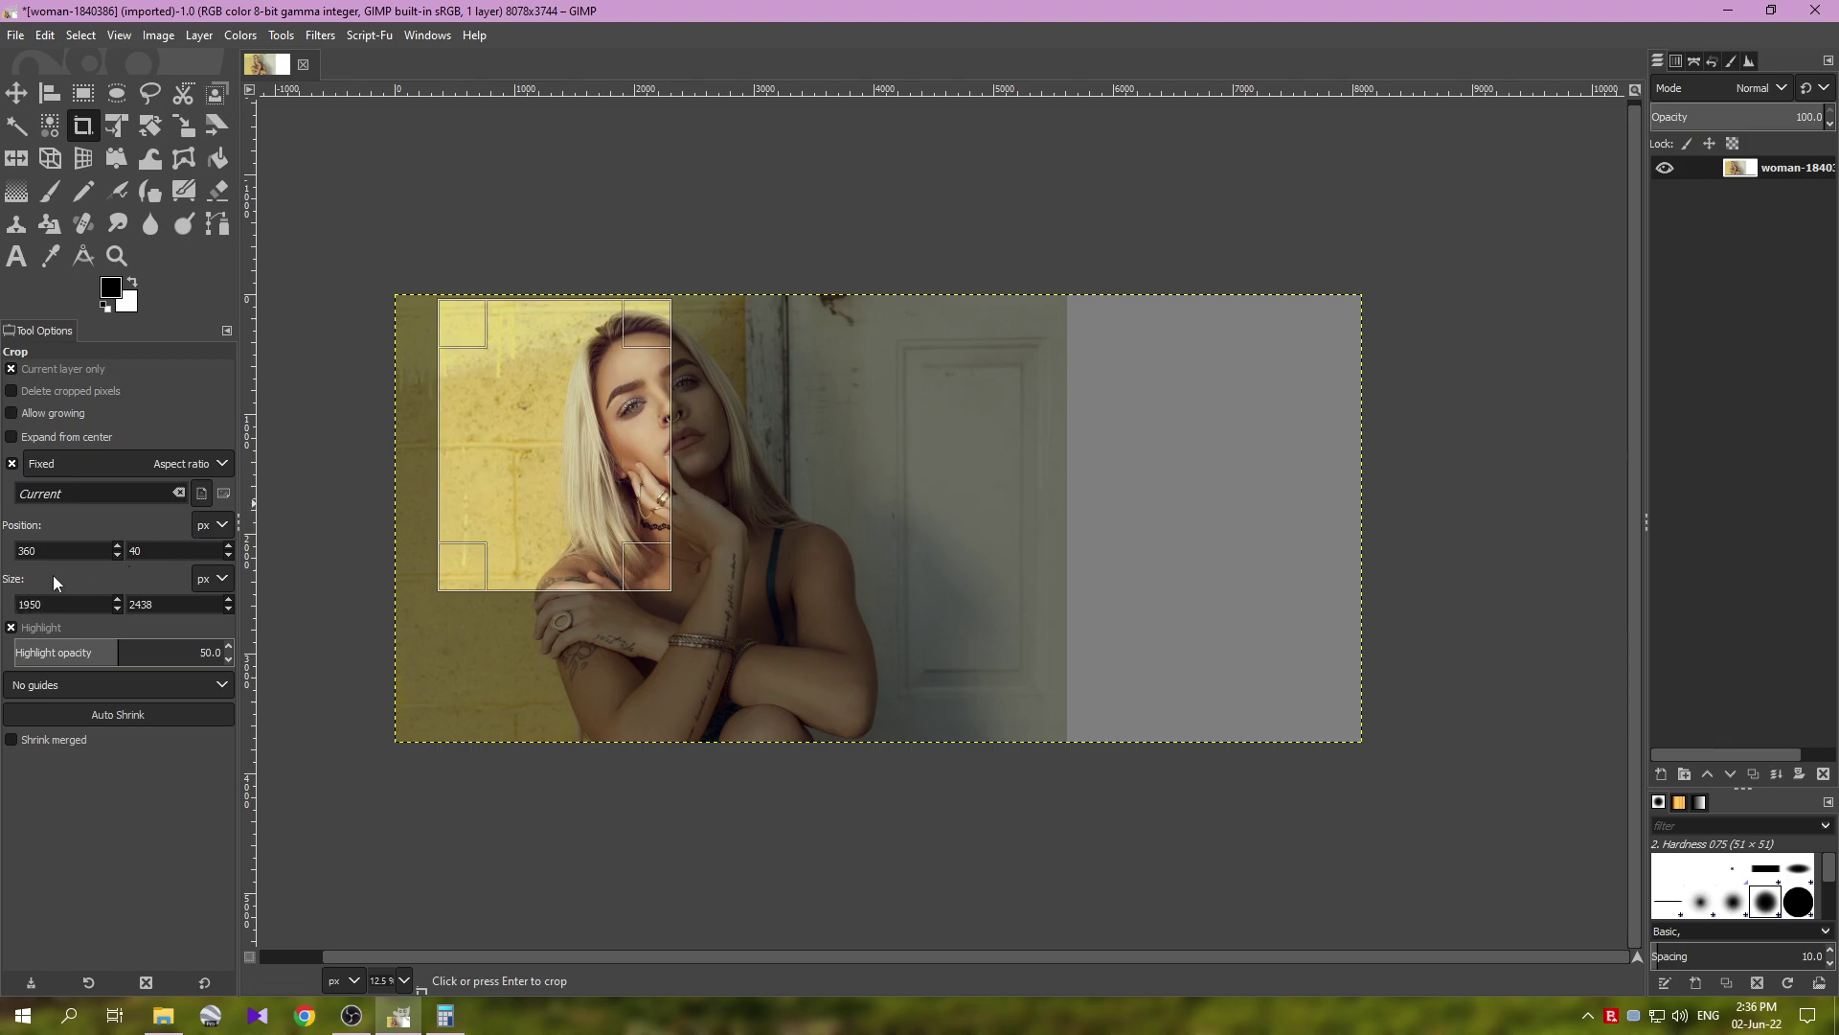
- Unlock the ratio, widen the crop to 5850 (1950*3) and crop the layer to 5850×2438
click(11, 464)
key(Return)
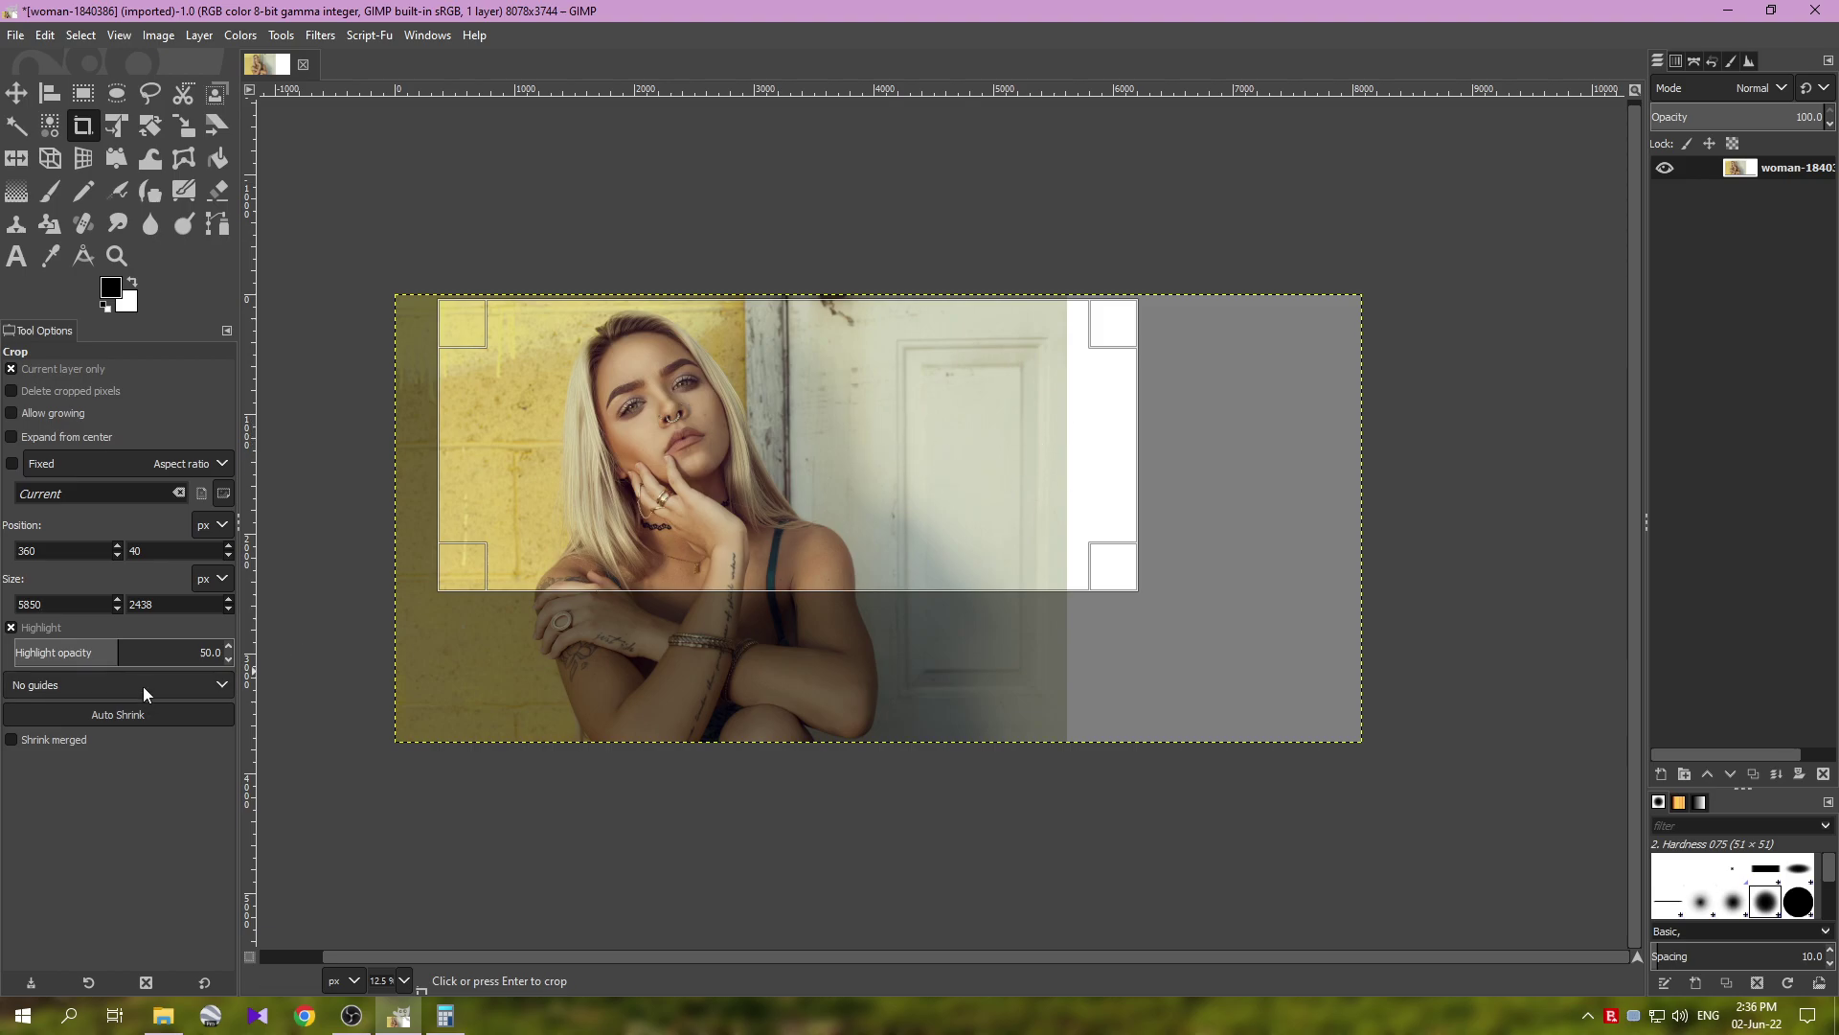
click(801, 436)
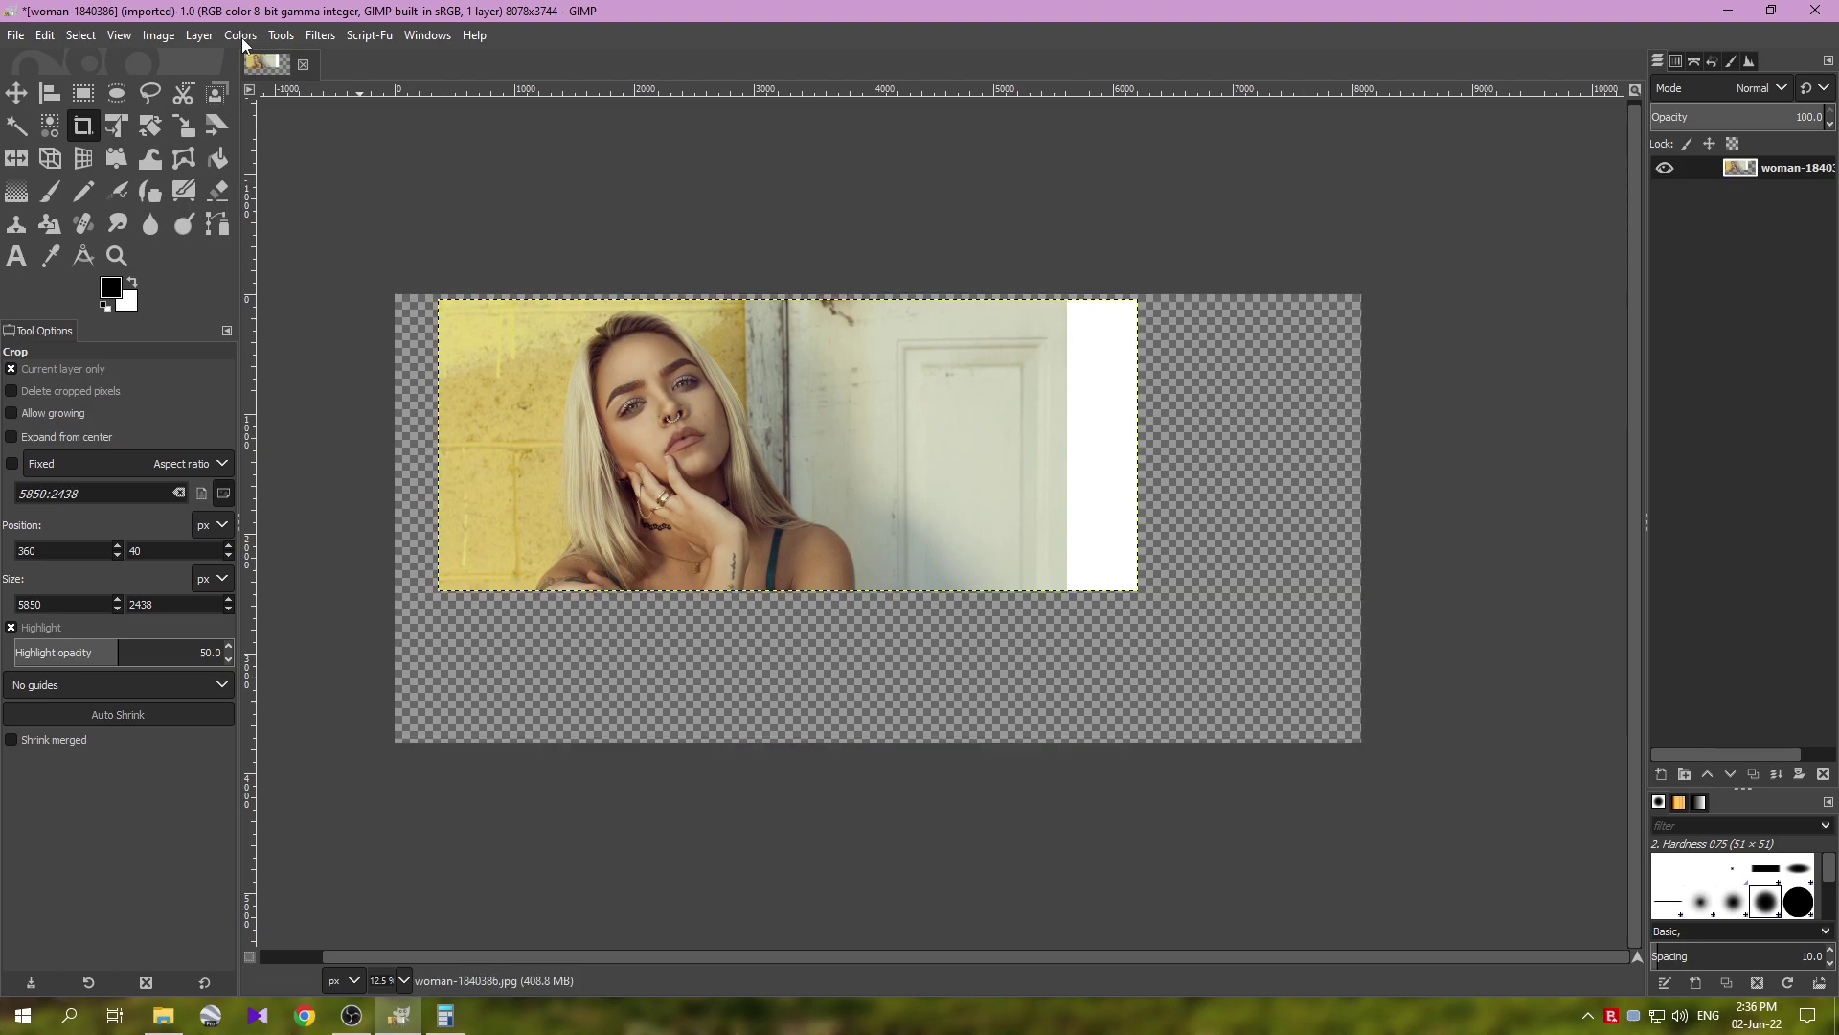
- Fit the canvas to the layer, trimming the image to 5850×2438
click(158, 35)
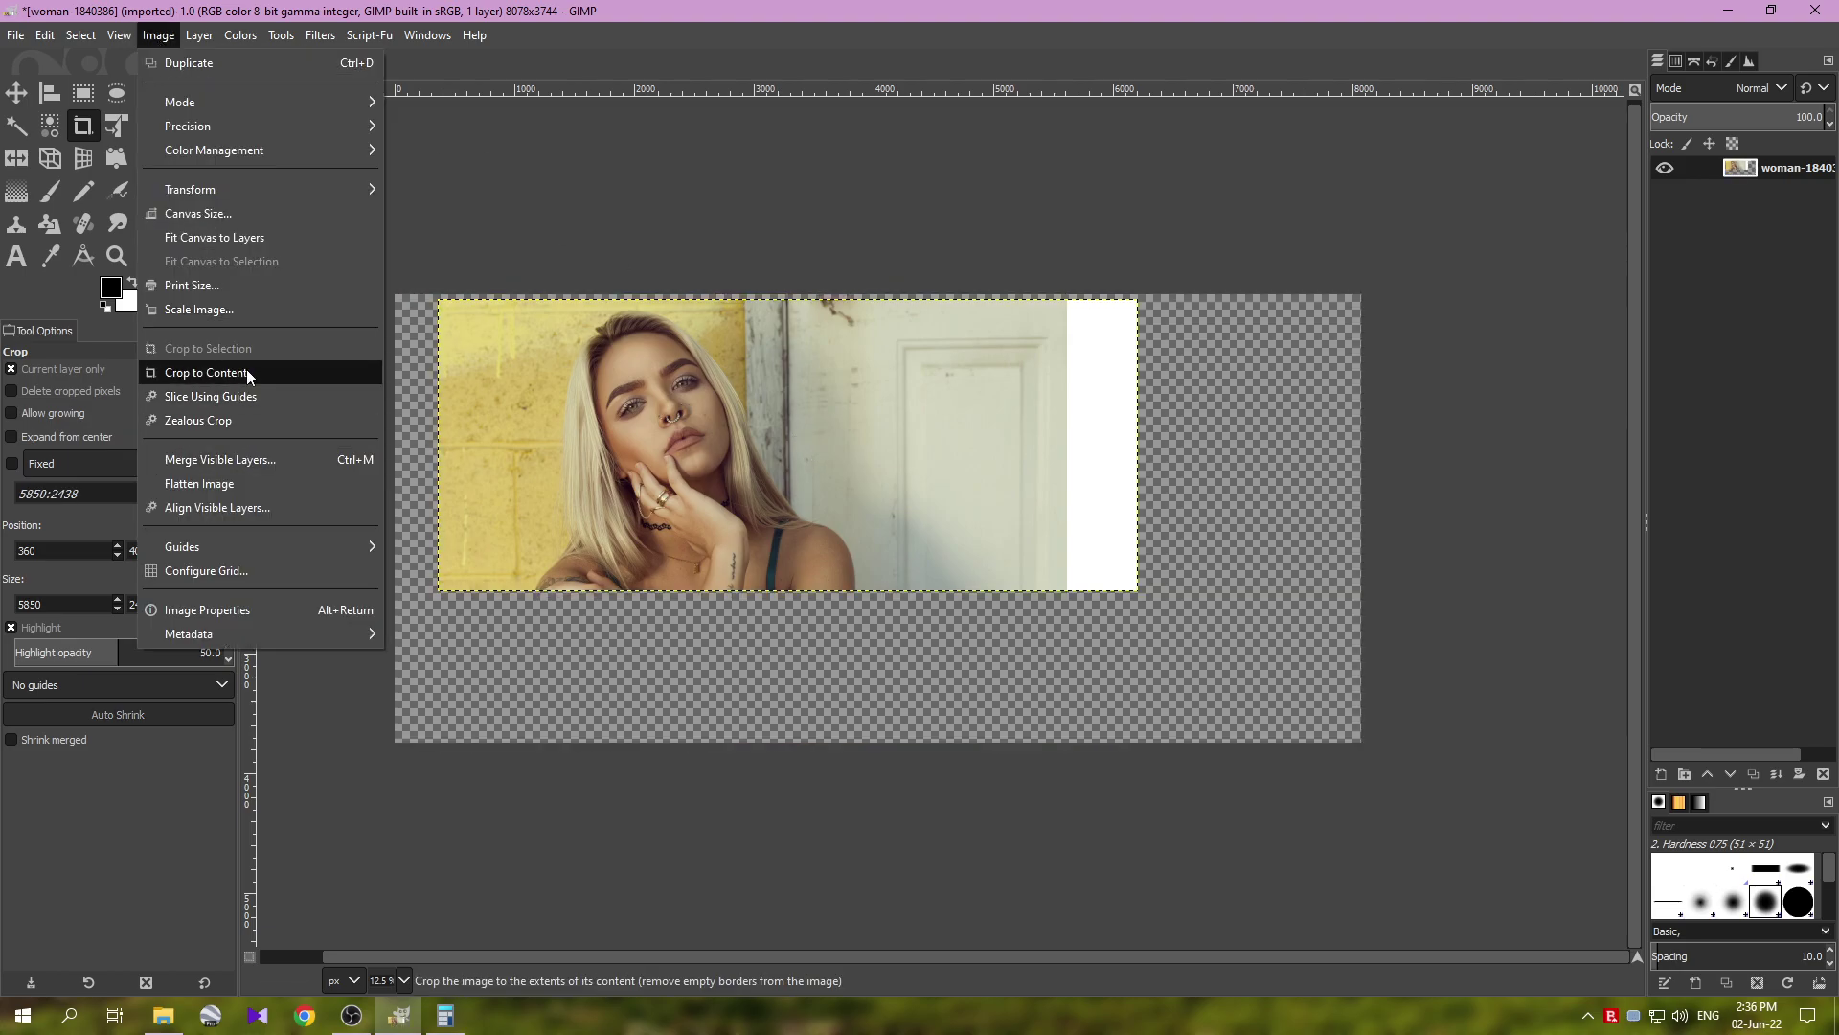
click(245, 239)
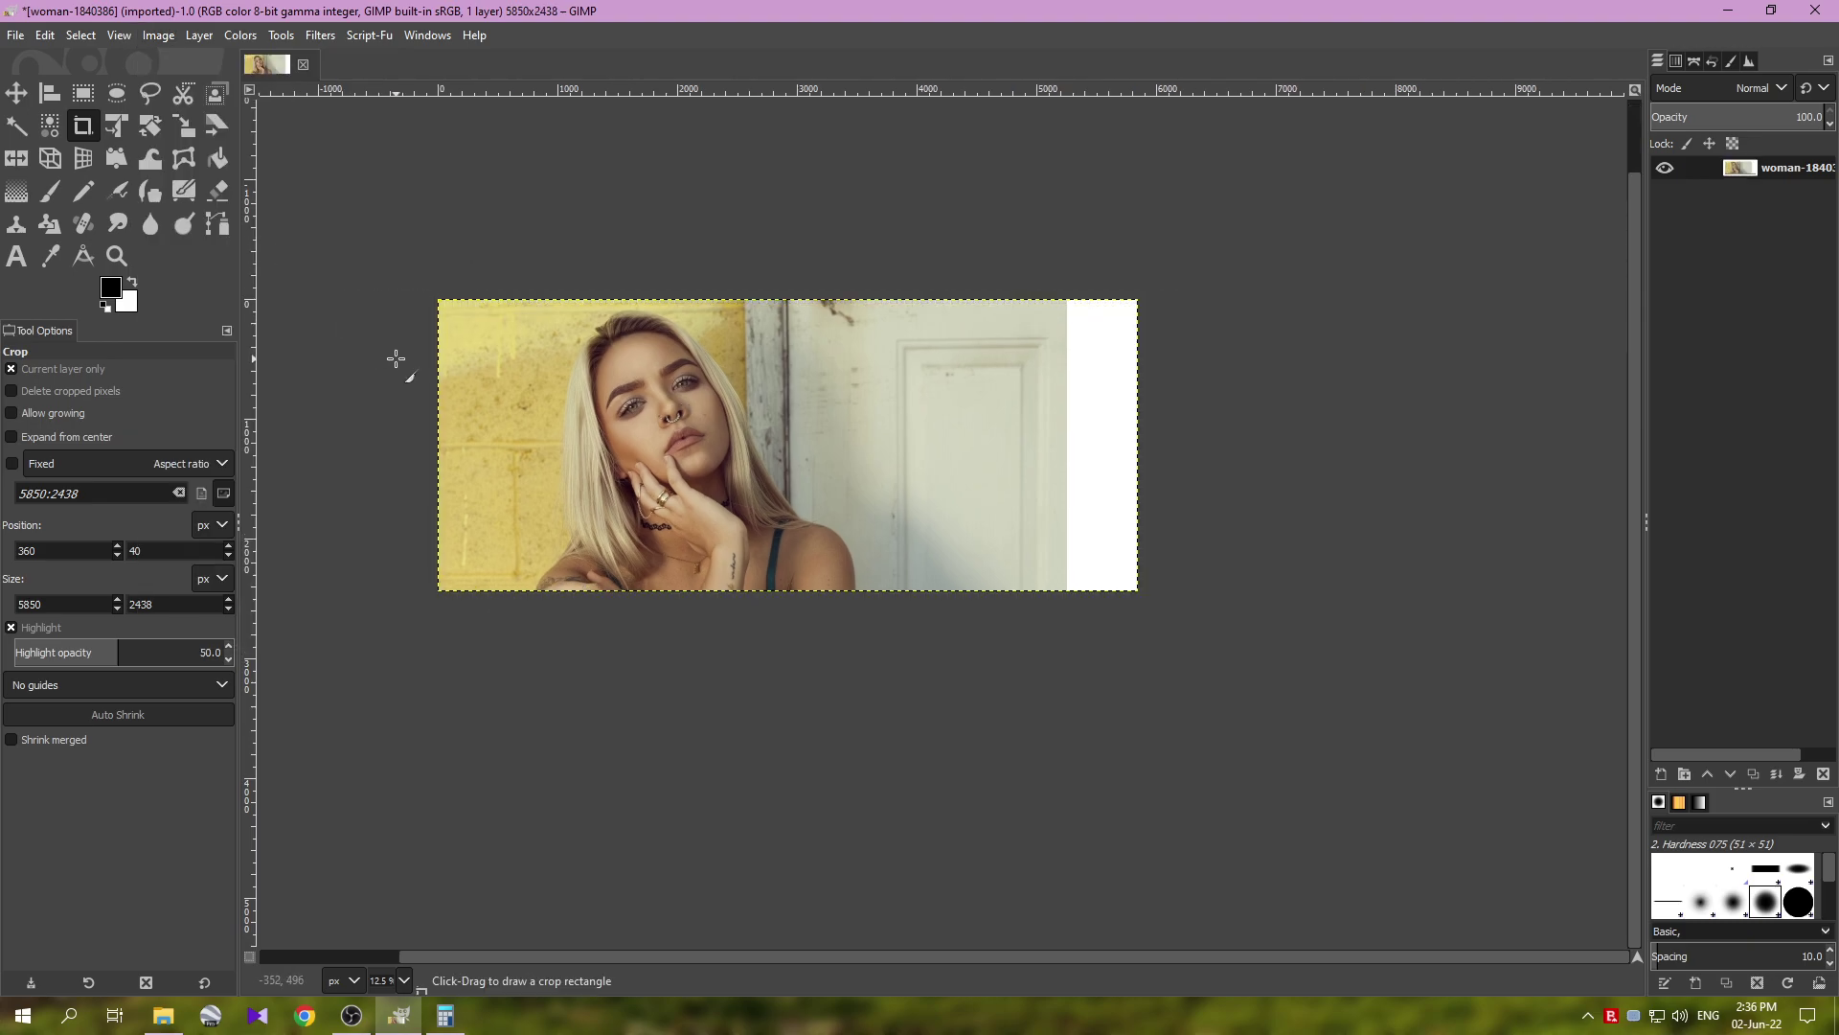
scroll(829, 464, up, 1)
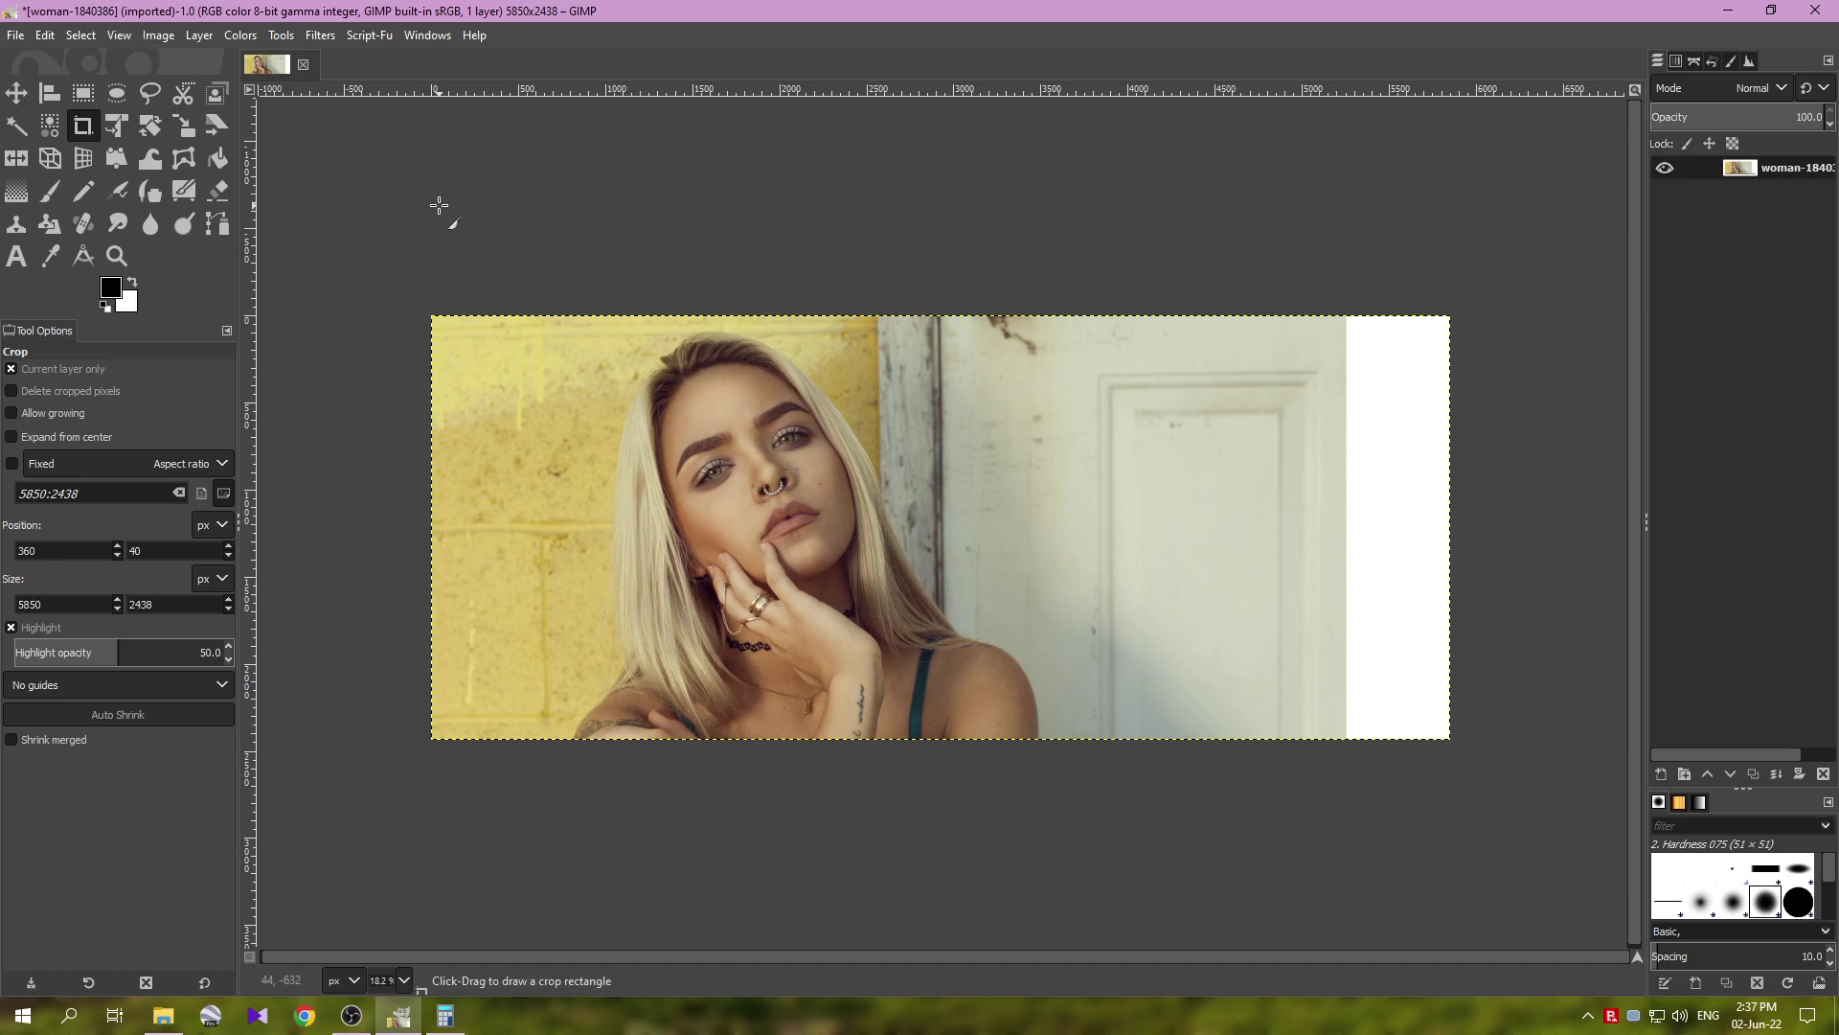
- Add a horizontal guide at 50% with New Guide (by Percent)
click(149, 34)
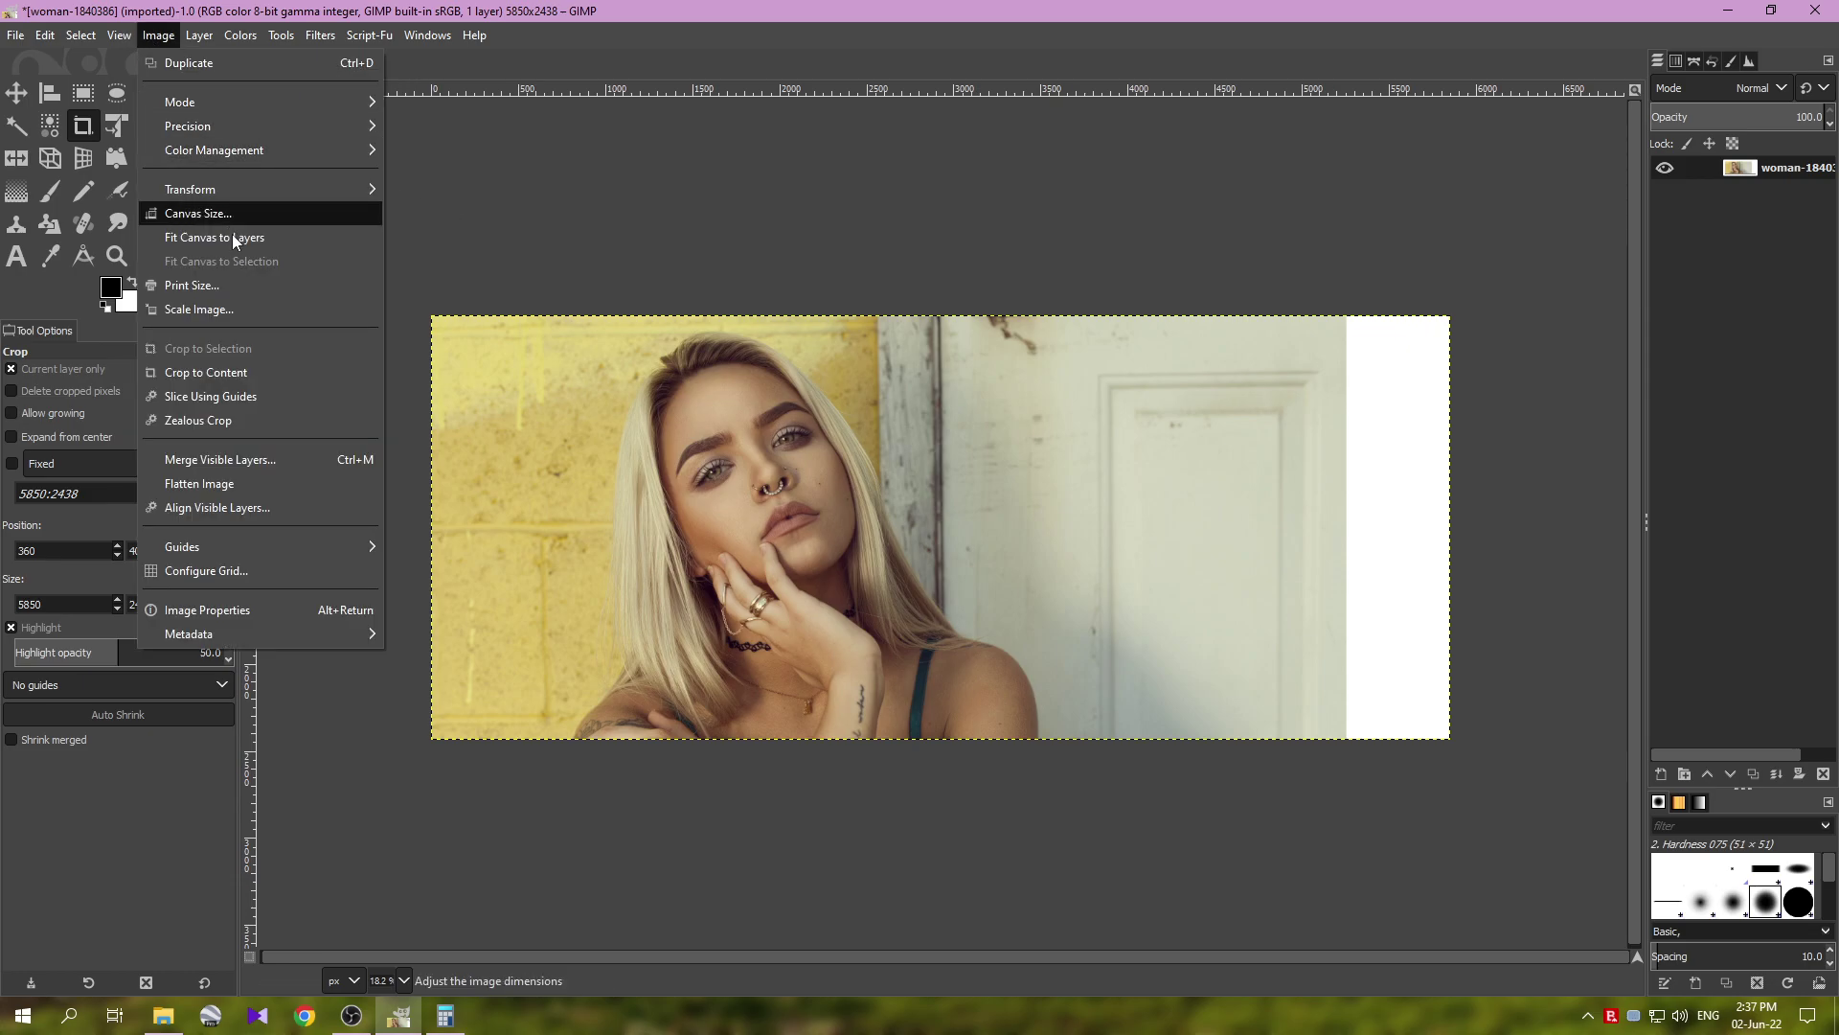
mouse_move(220, 548)
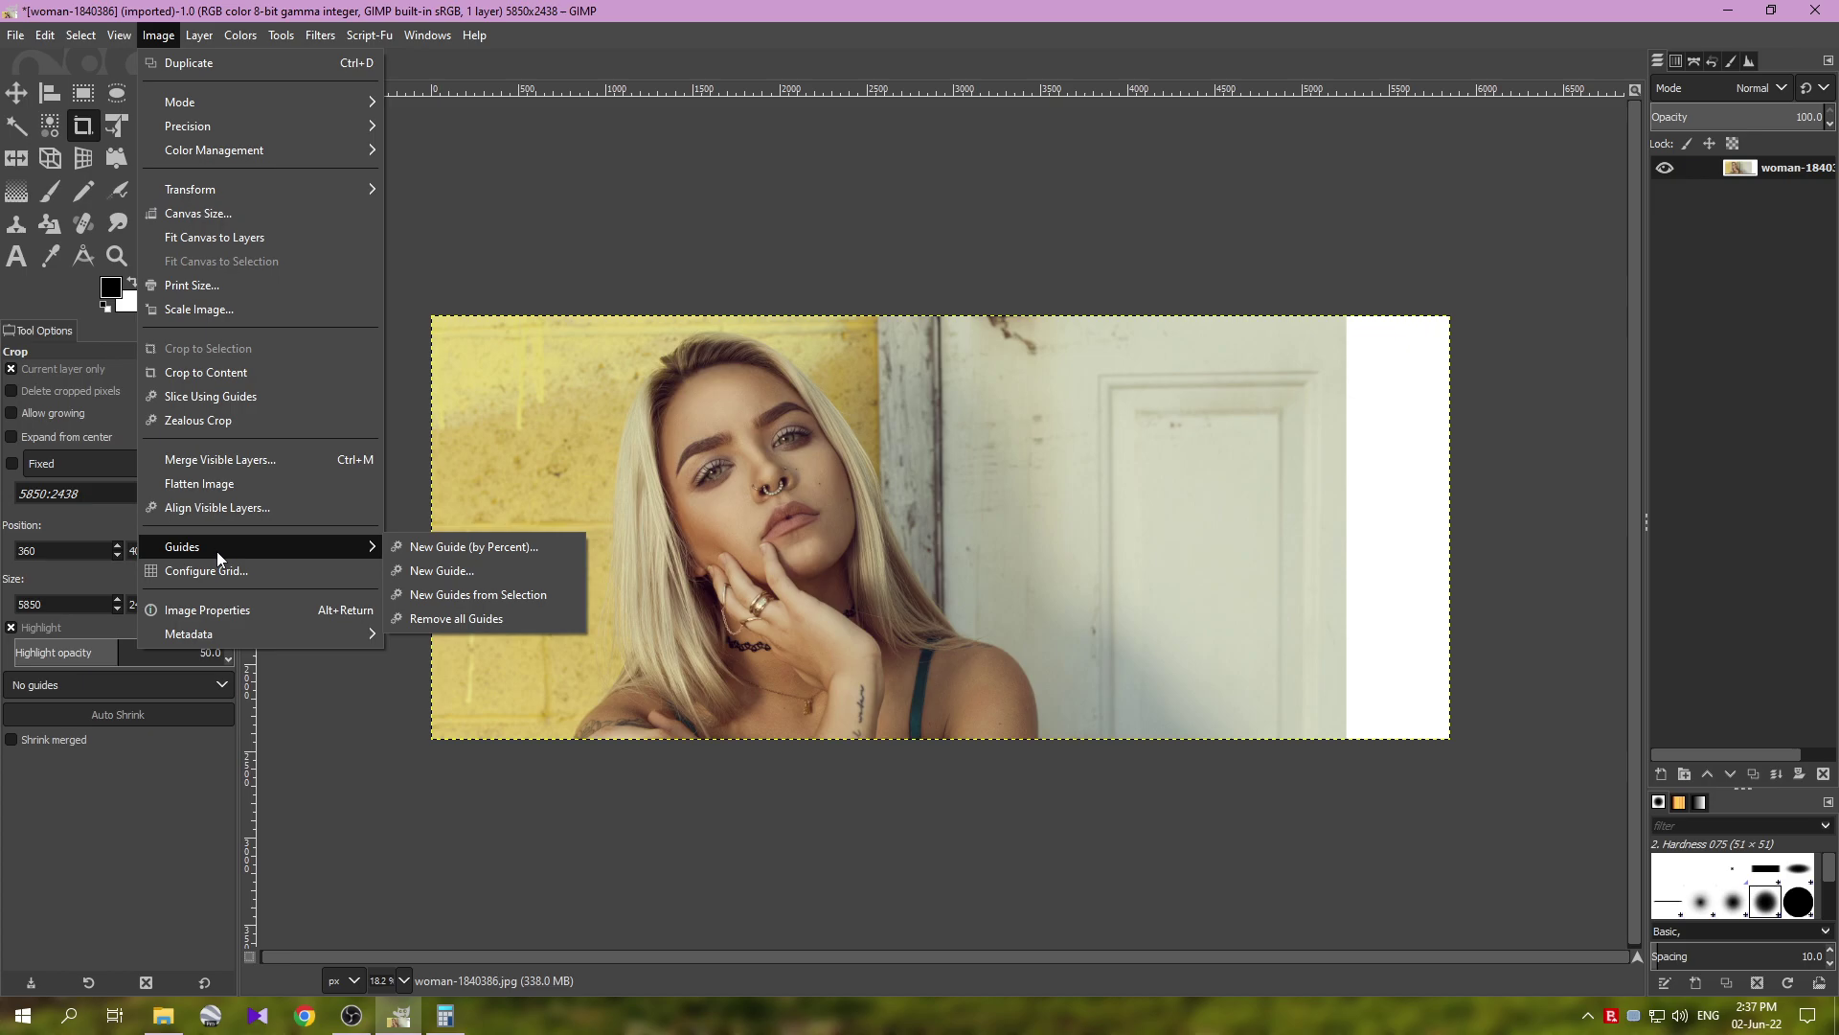
click(469, 548)
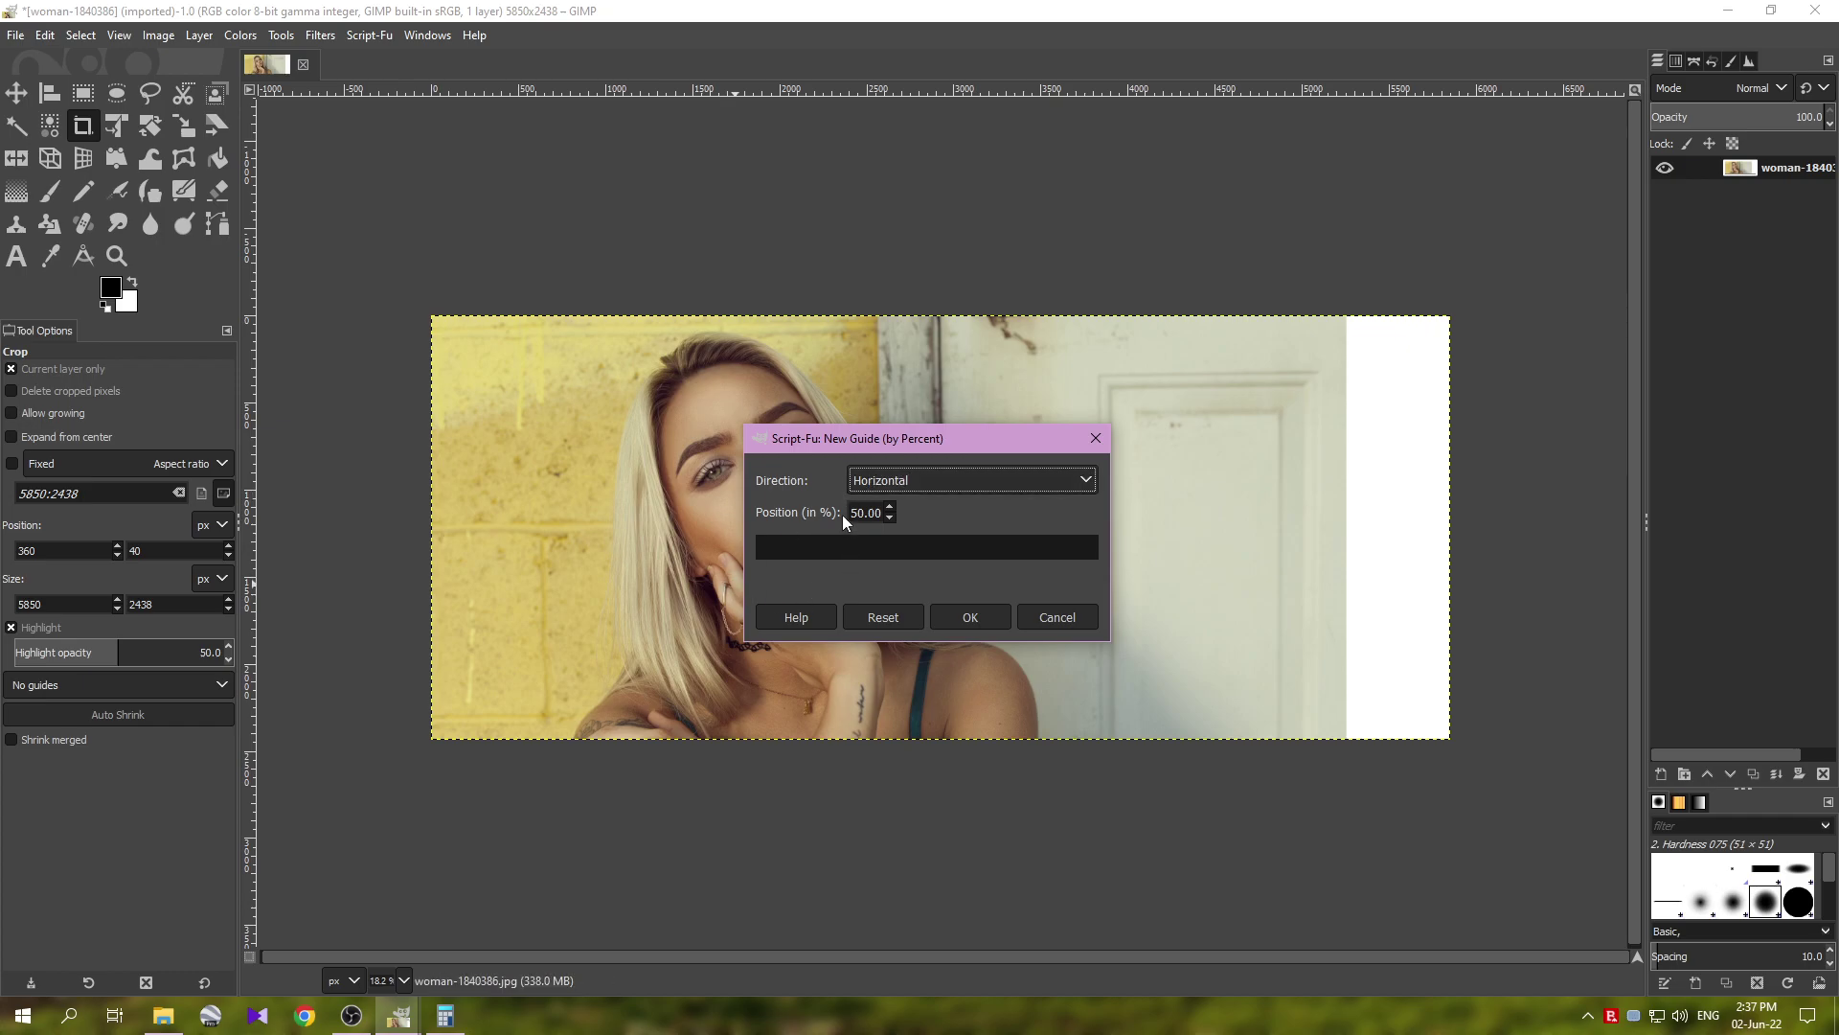
click(985, 616)
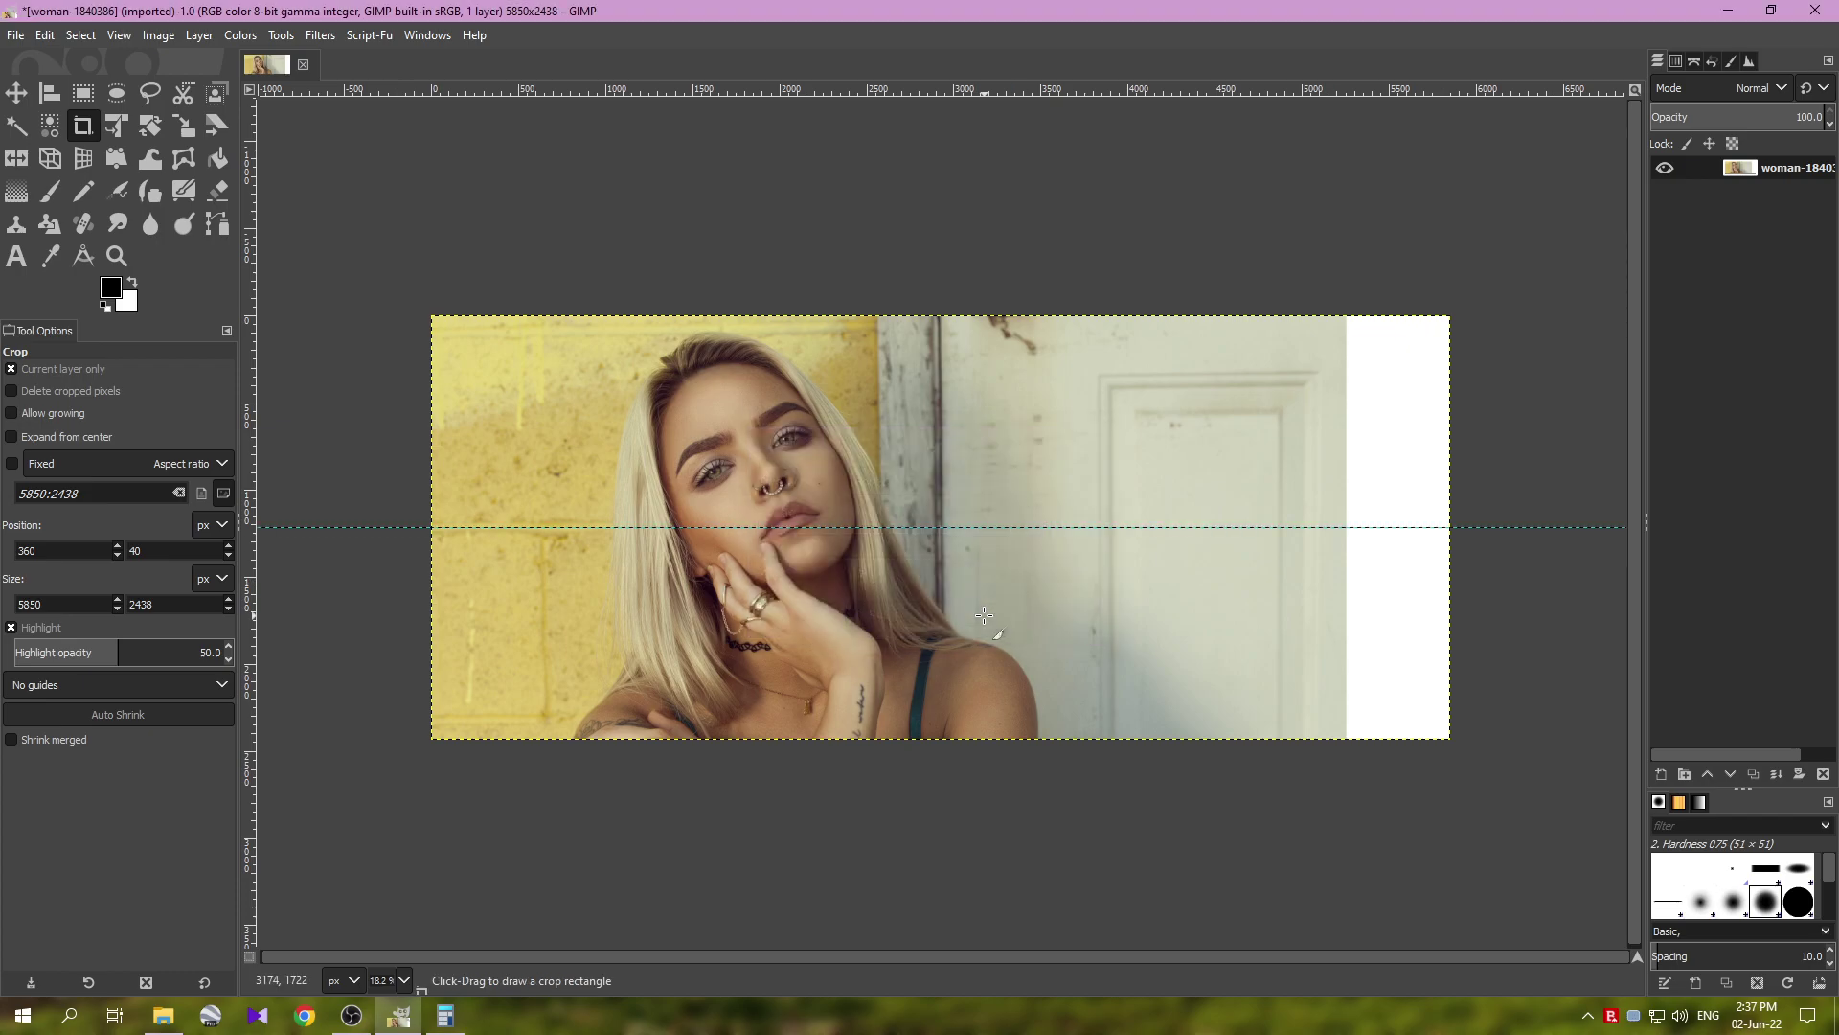
- Open the New Guide dialog for placing a guide by pixel position
click(158, 36)
mouse_move(268, 543)
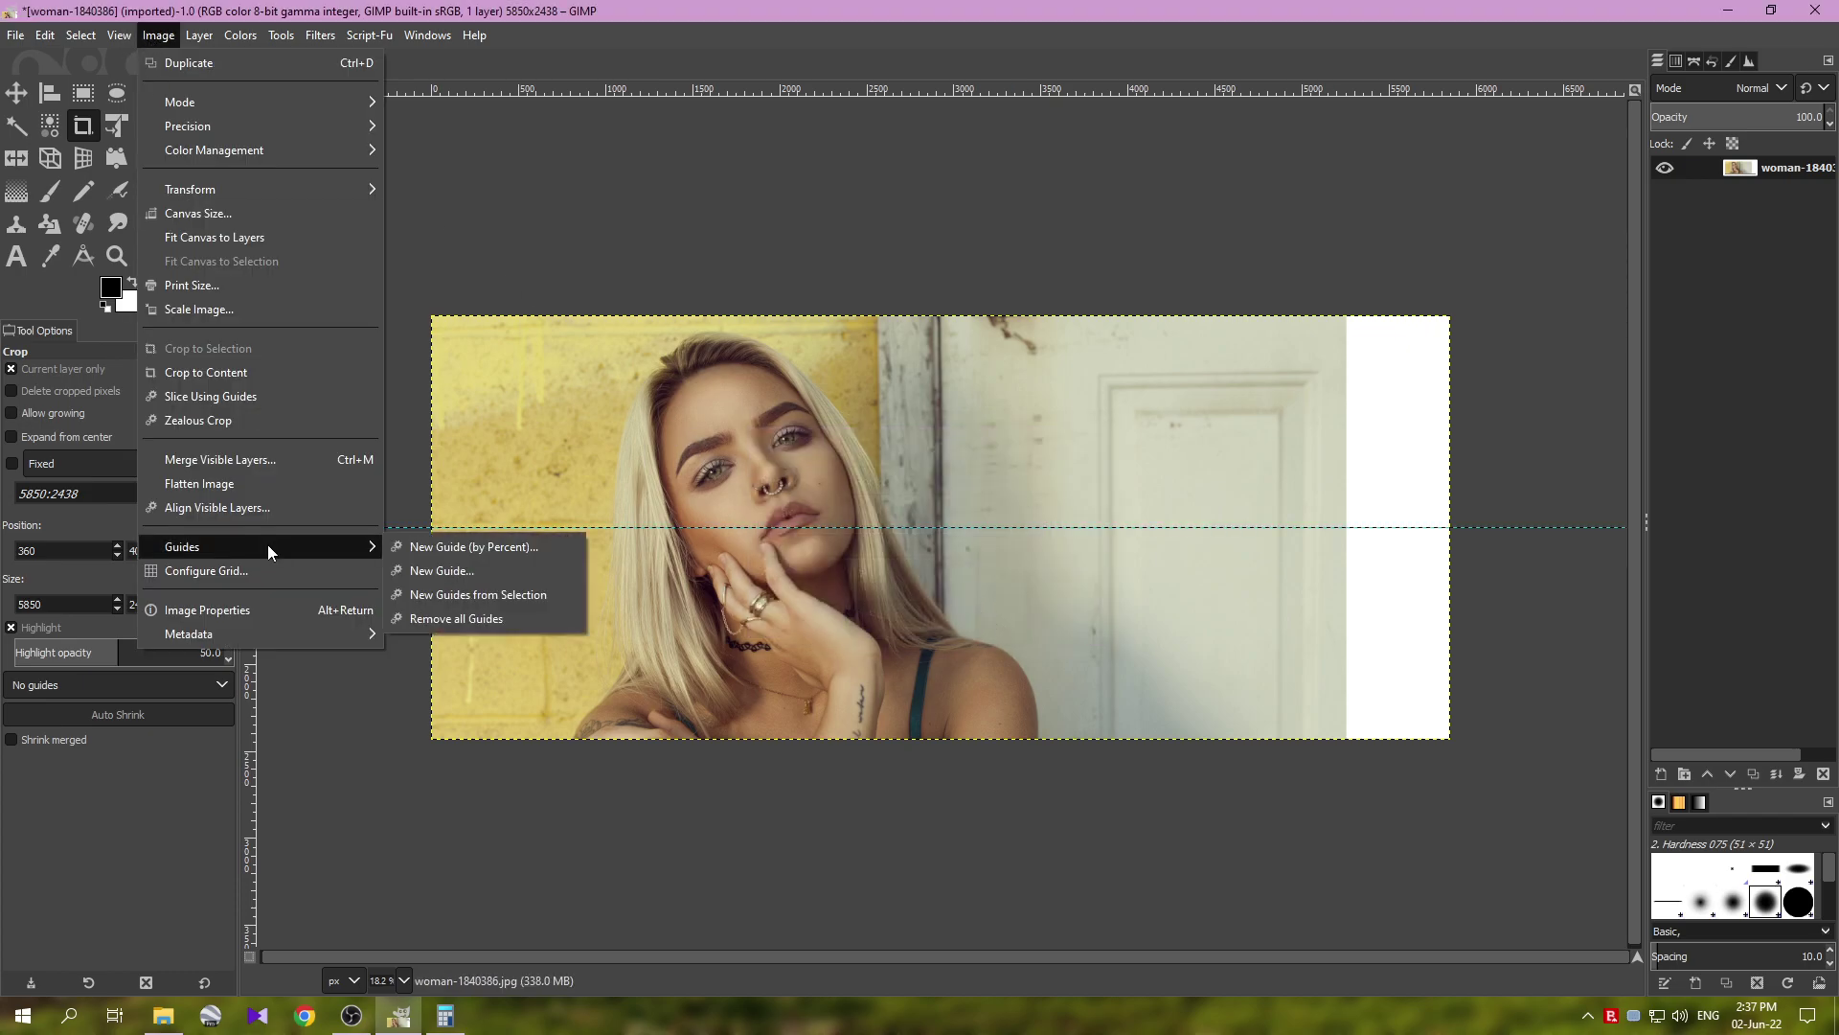
click(464, 572)
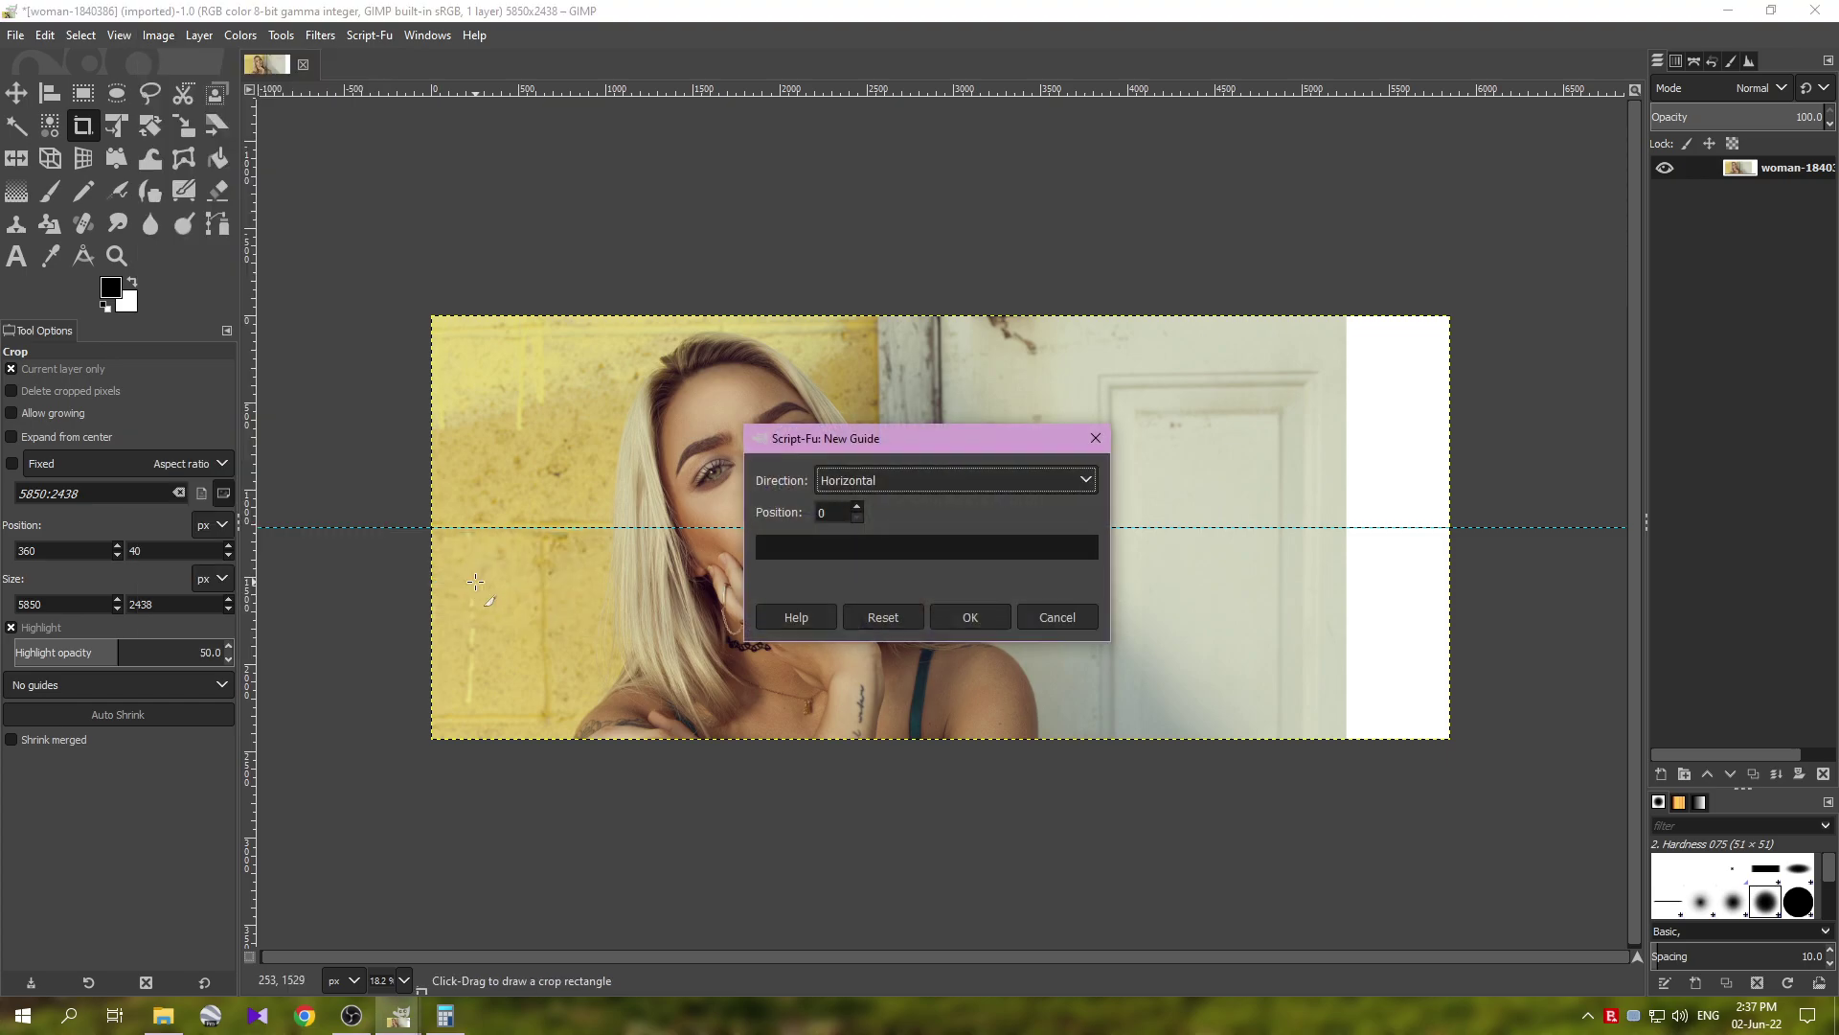
- Add a vertical guide at 1950 px
drag(886, 448, 515, 399)
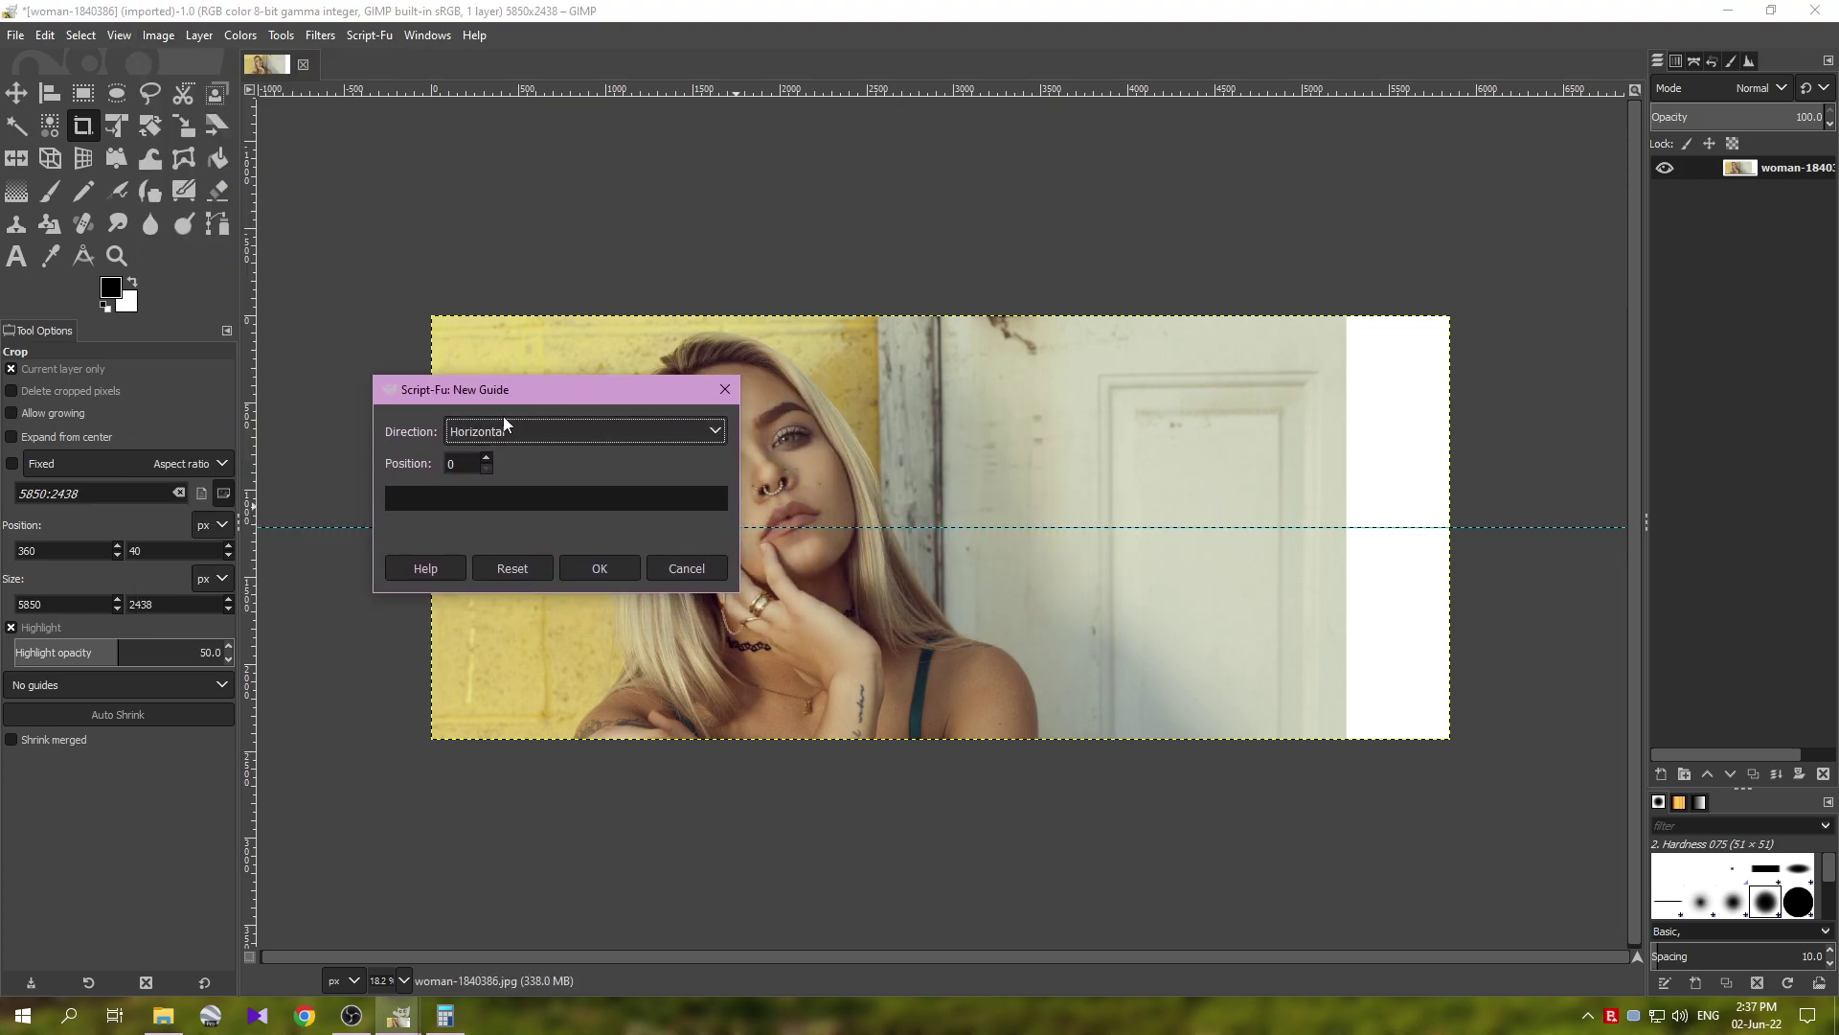
click(513, 432)
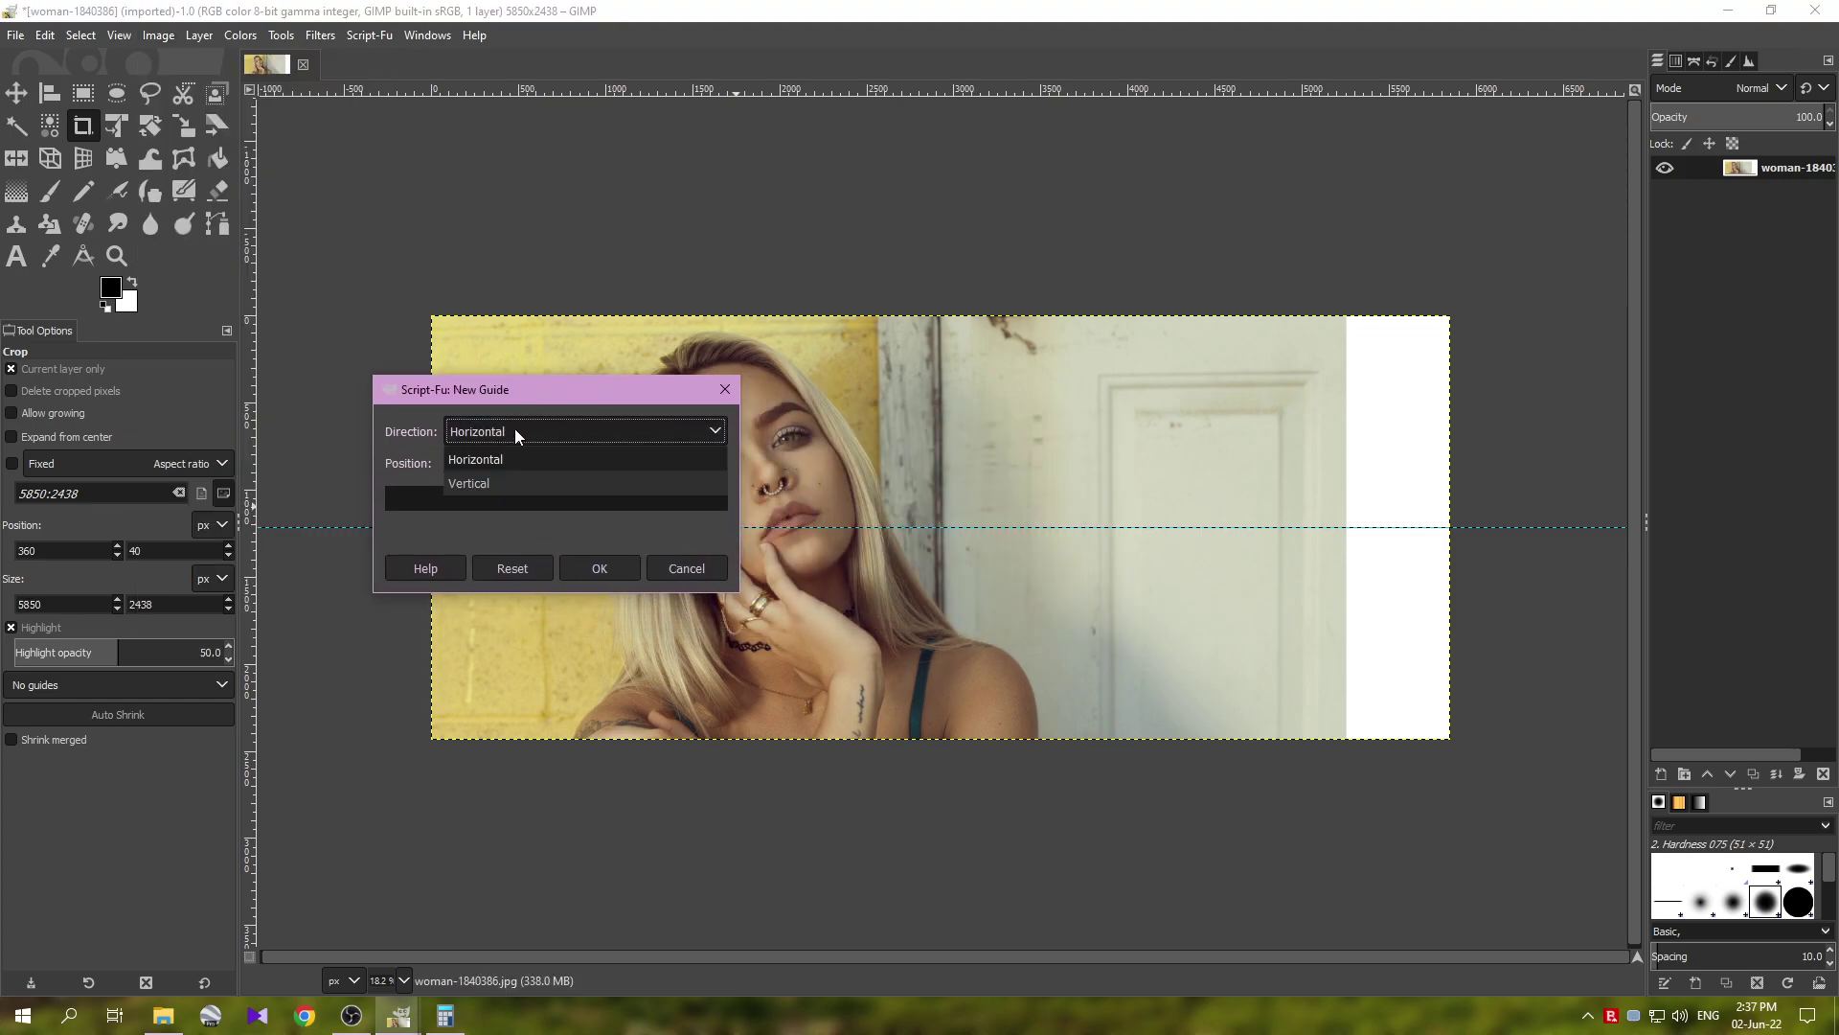
click(491, 485)
click(447, 1018)
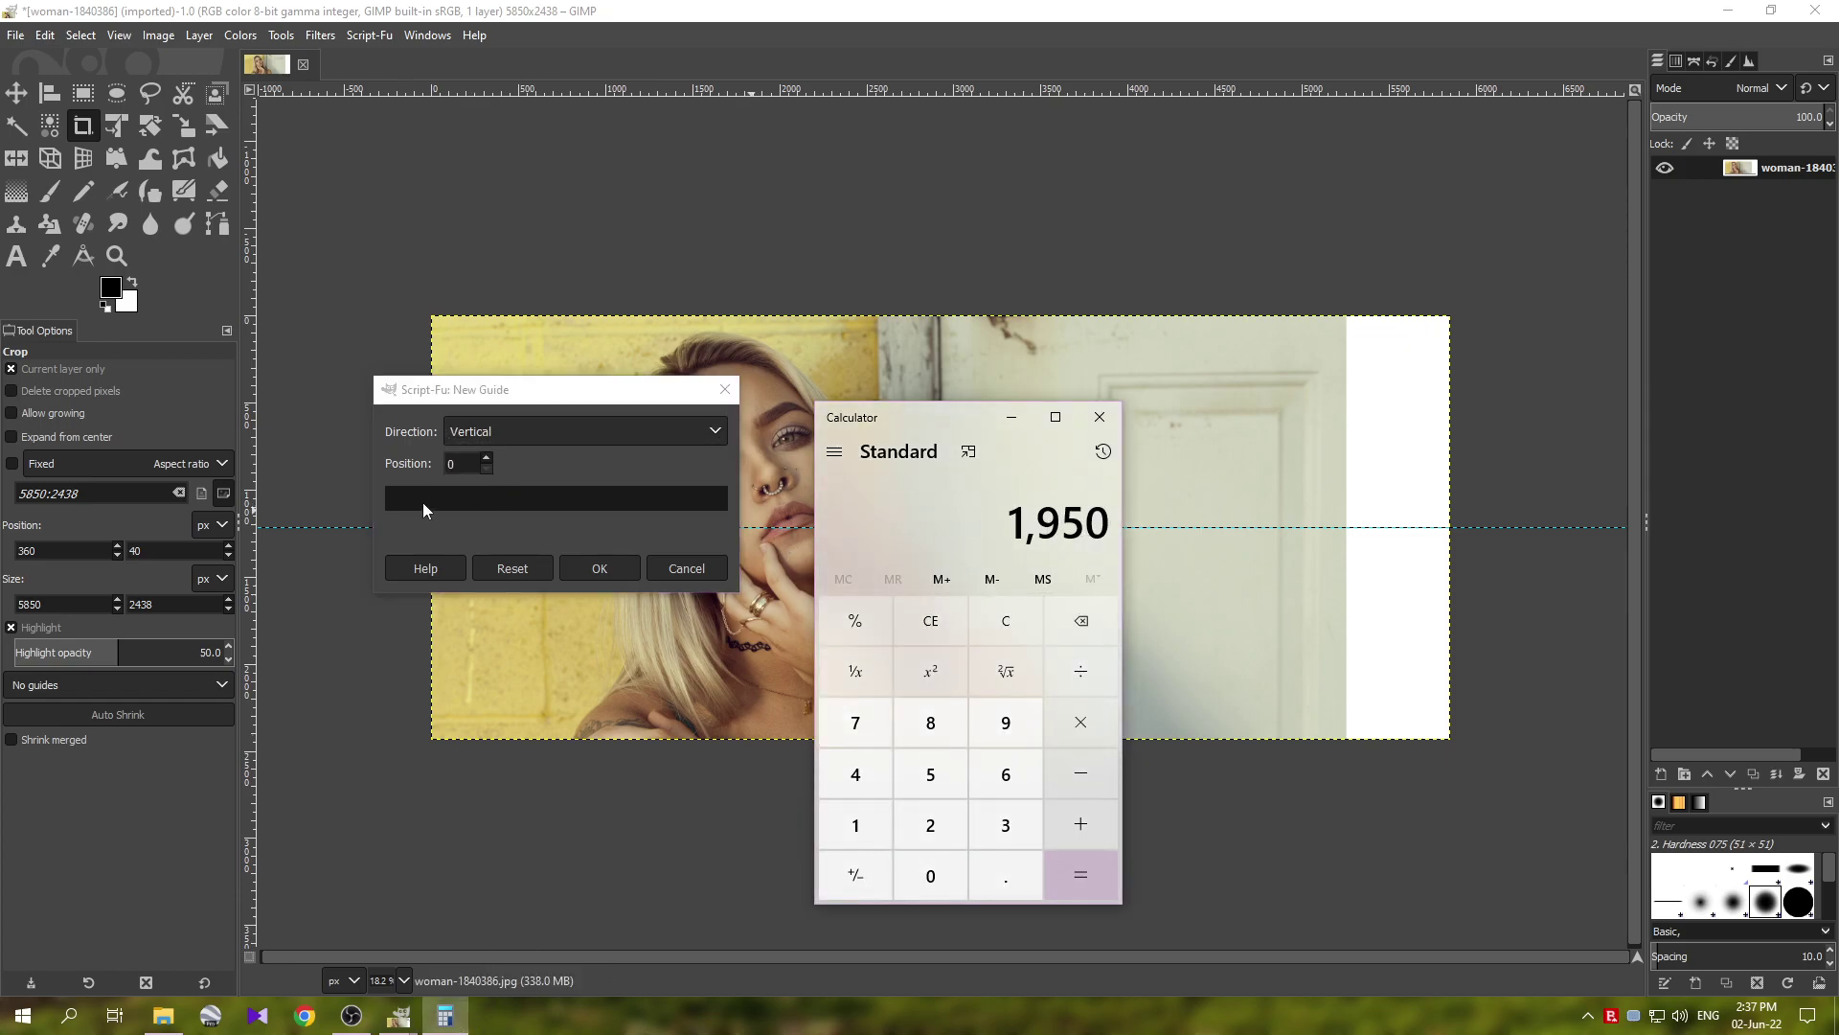
click(416, 466)
text(19)
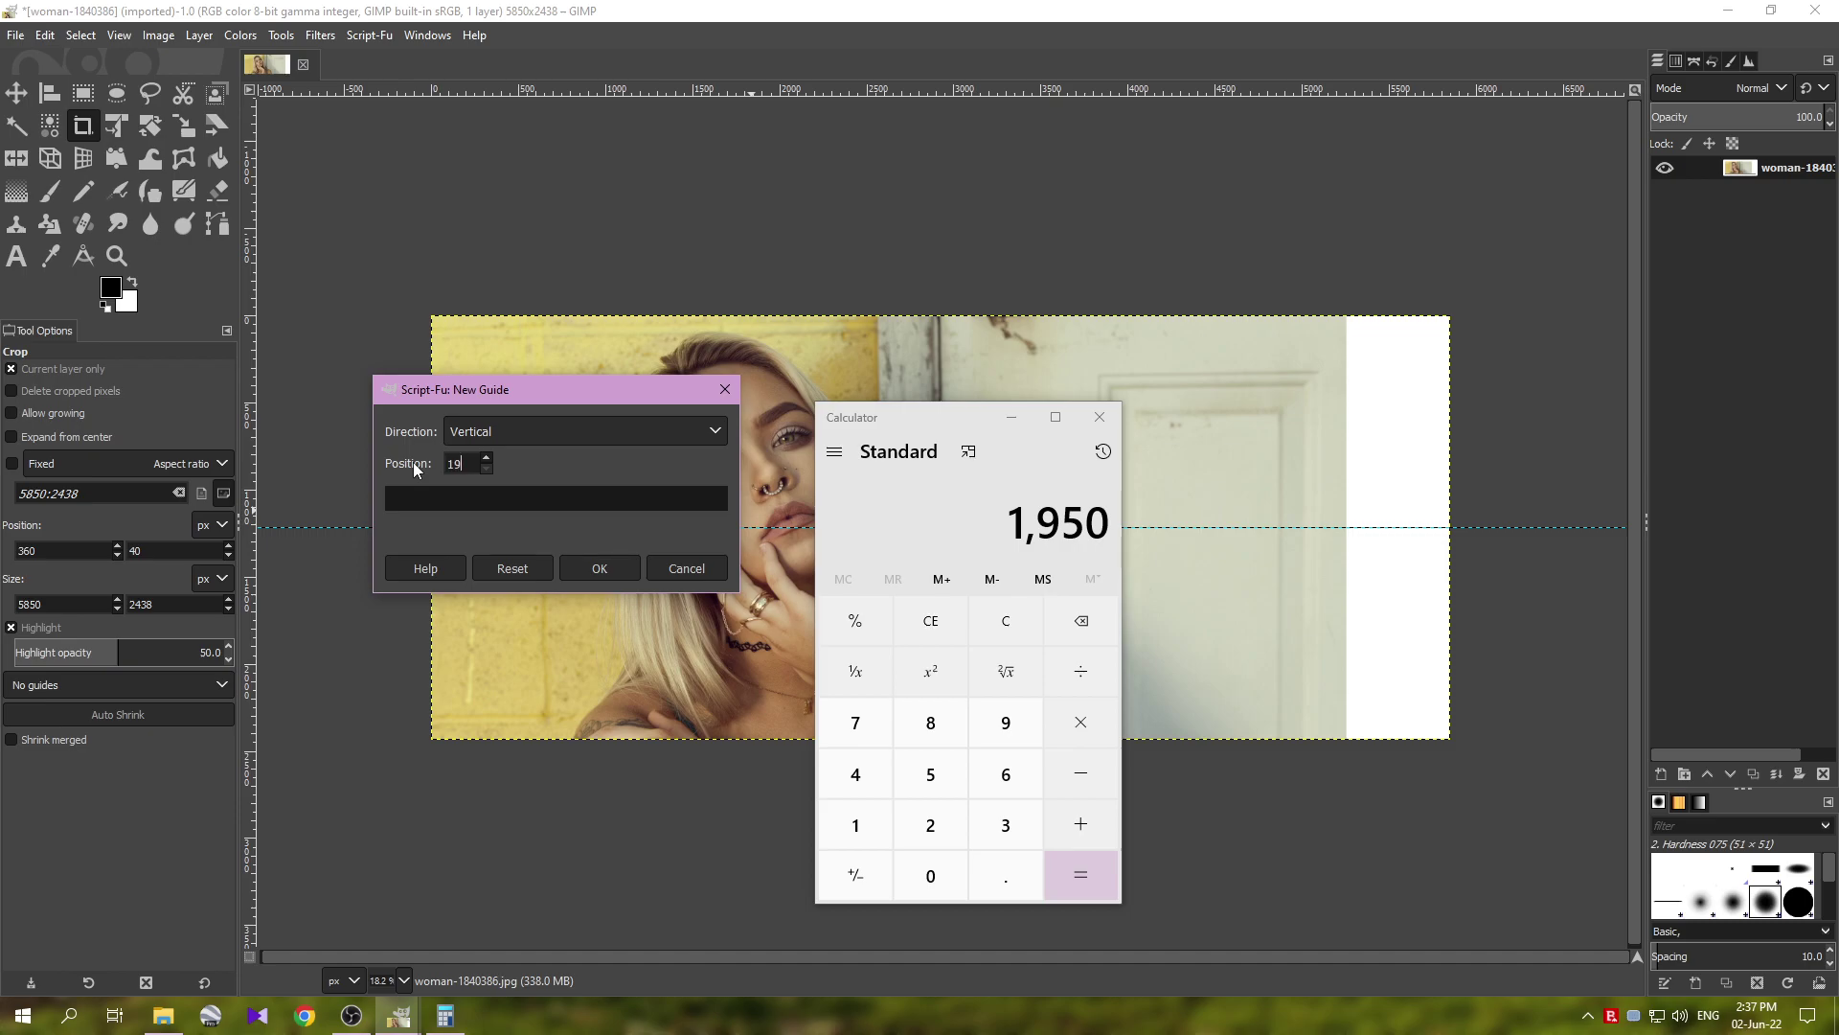
text(50)
click(600, 568)
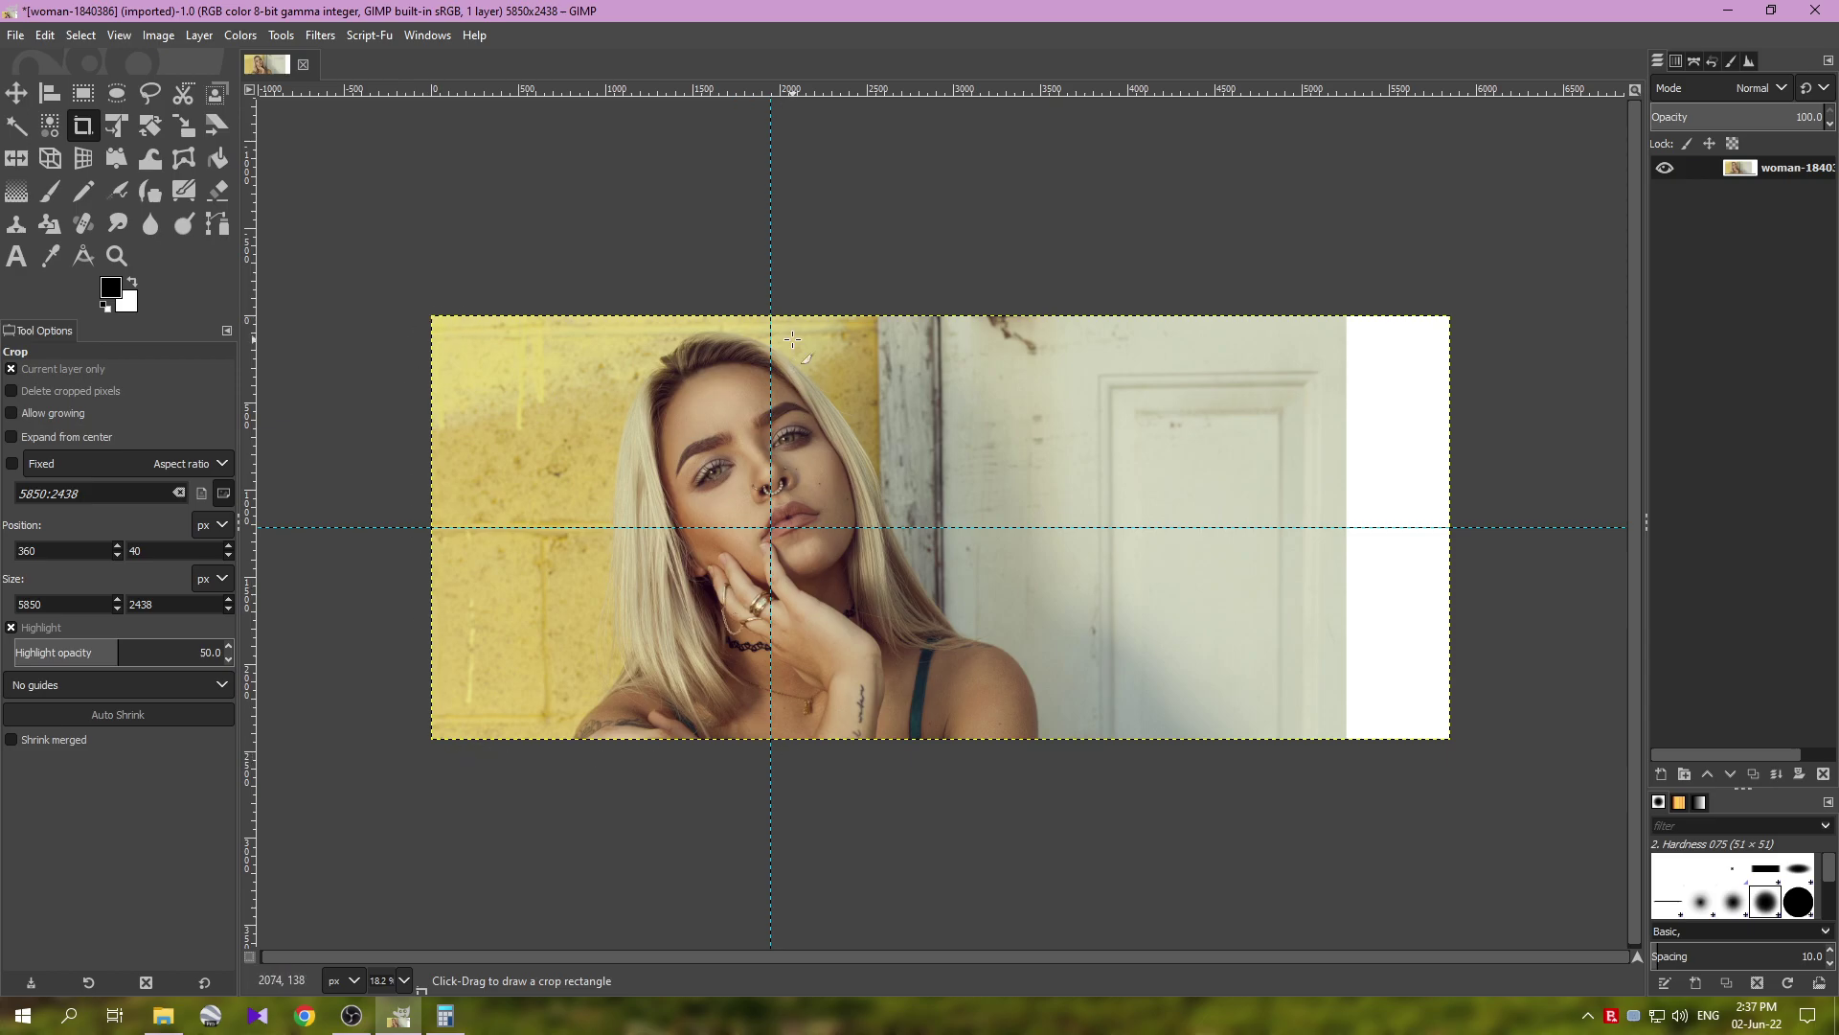
- Compute 1950×2 in Calculator and add a second vertical guide at 3900 px
click(153, 32)
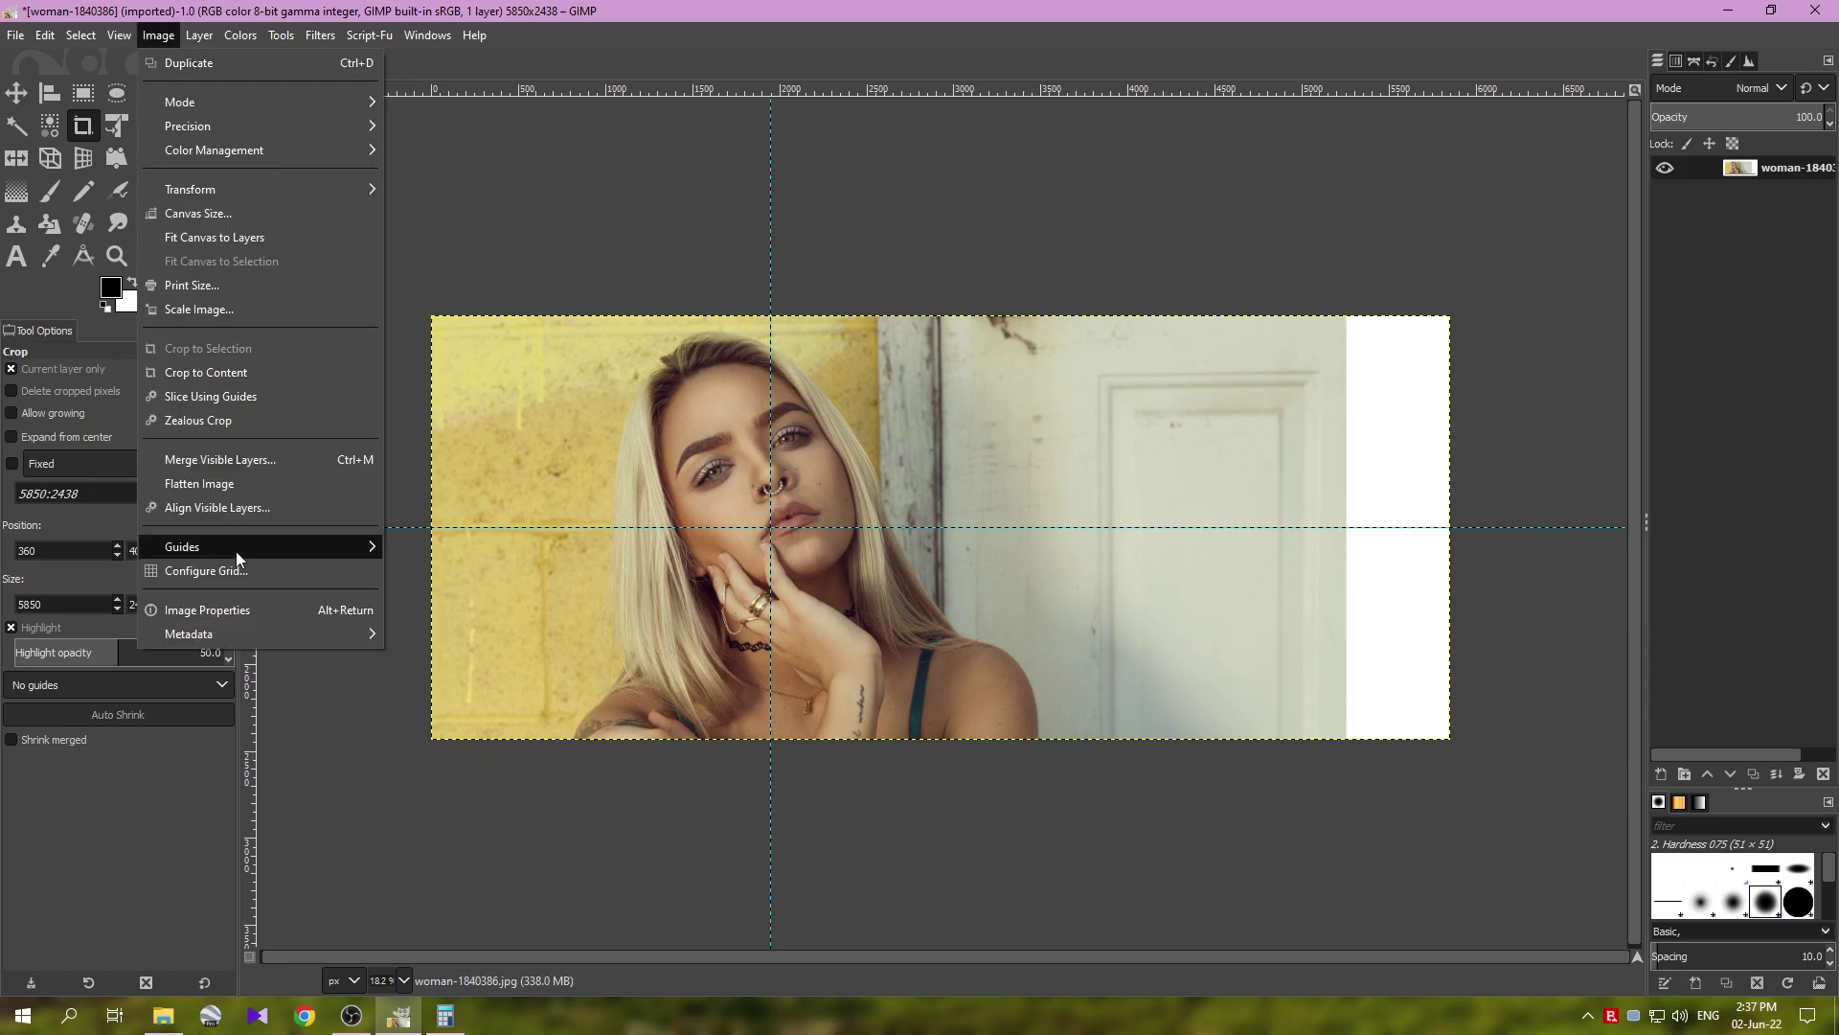
mouse_move(290, 550)
click(469, 572)
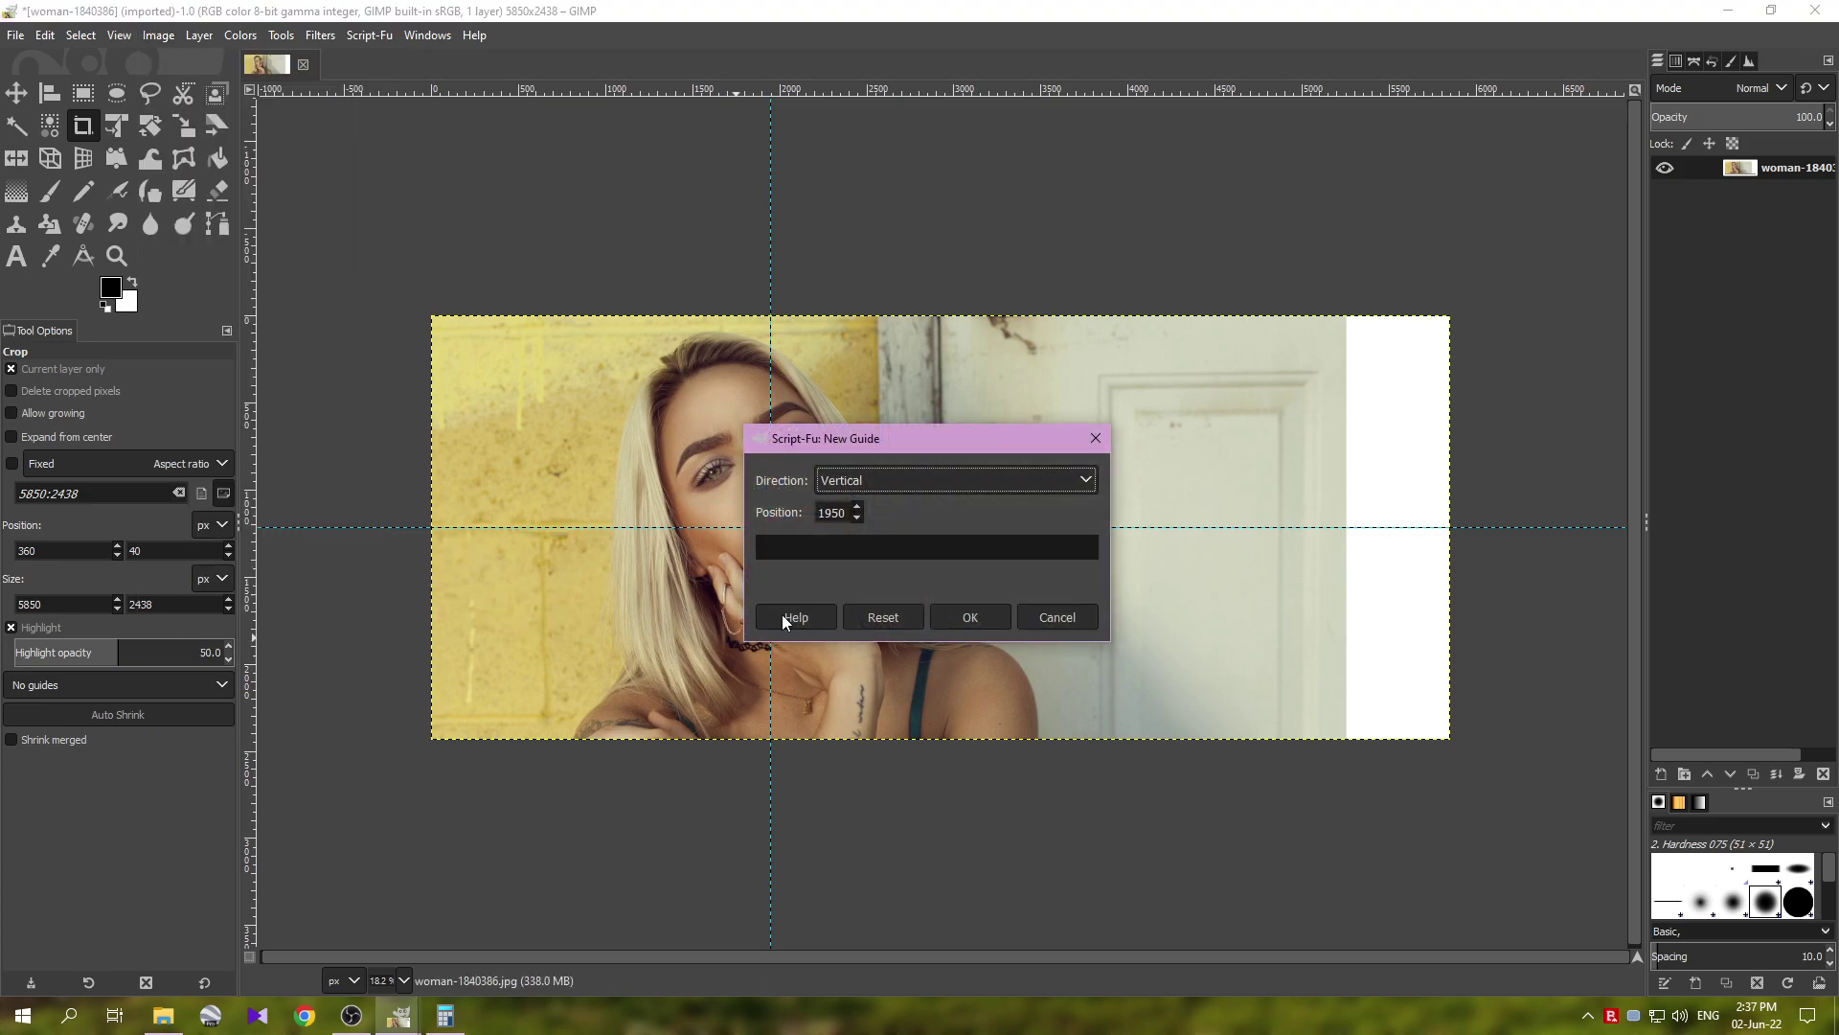
click(440, 1017)
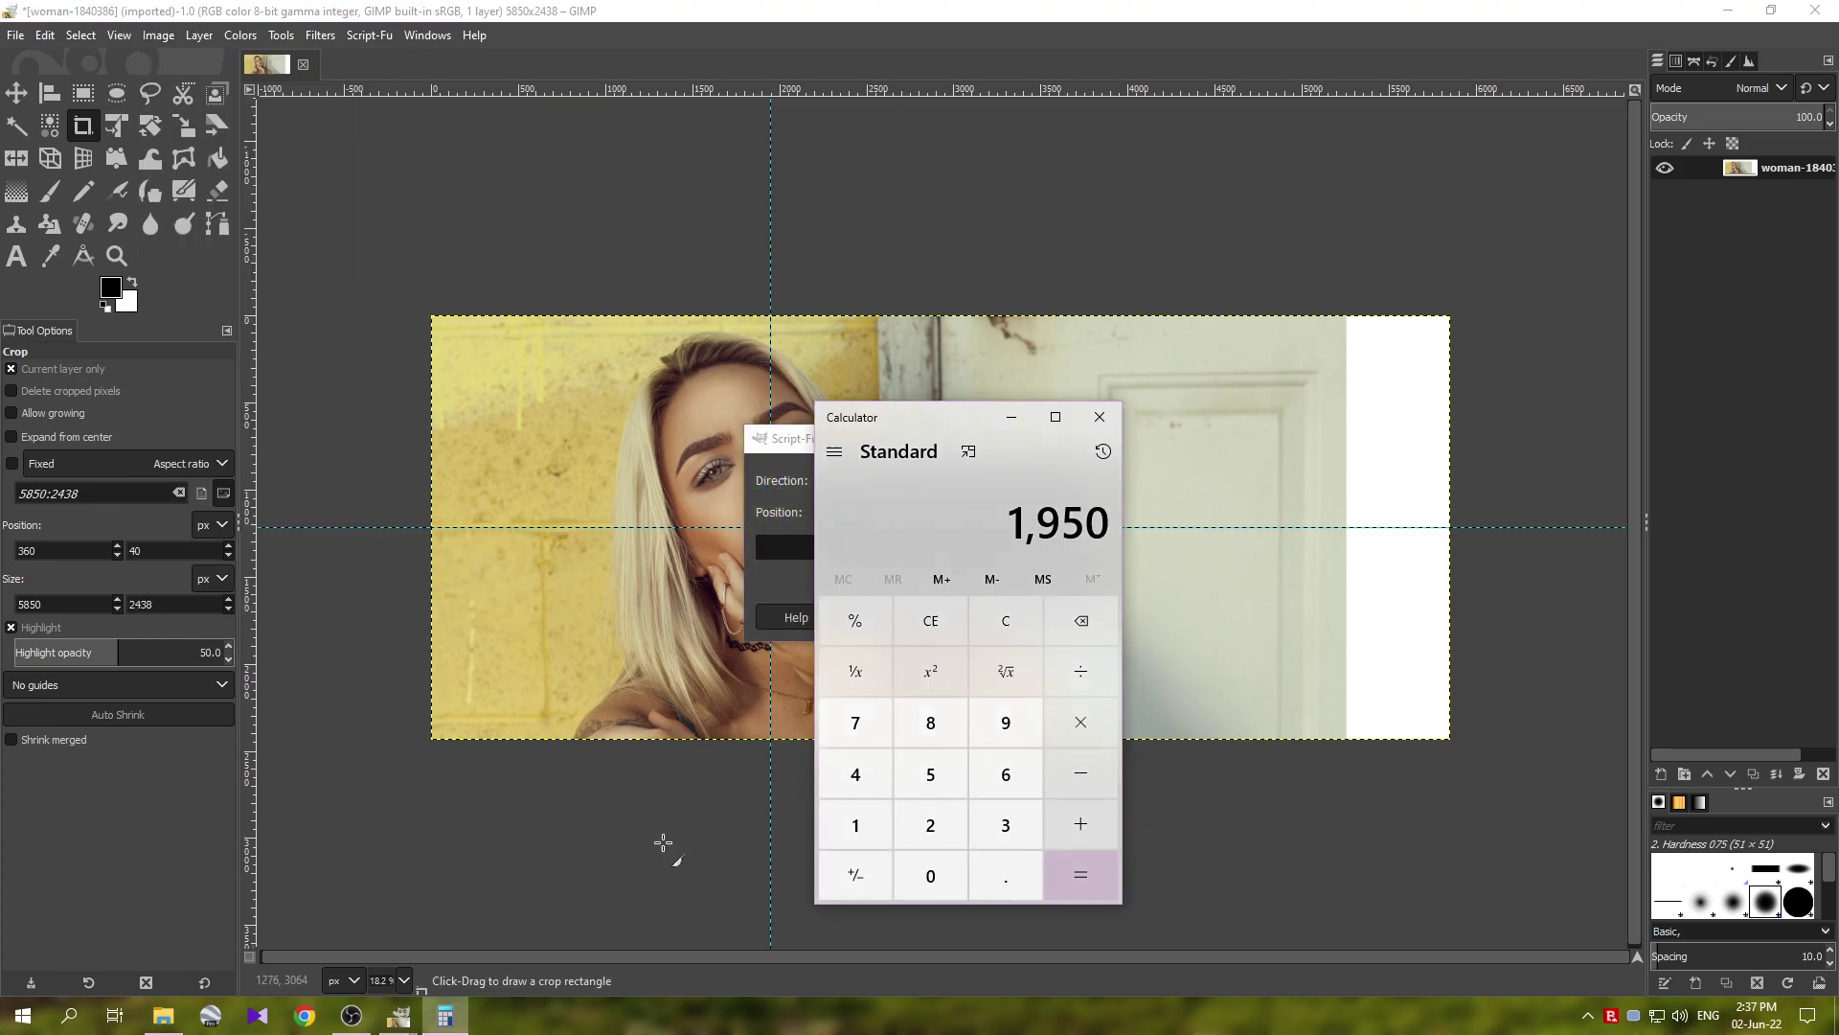
click(1083, 722)
click(937, 826)
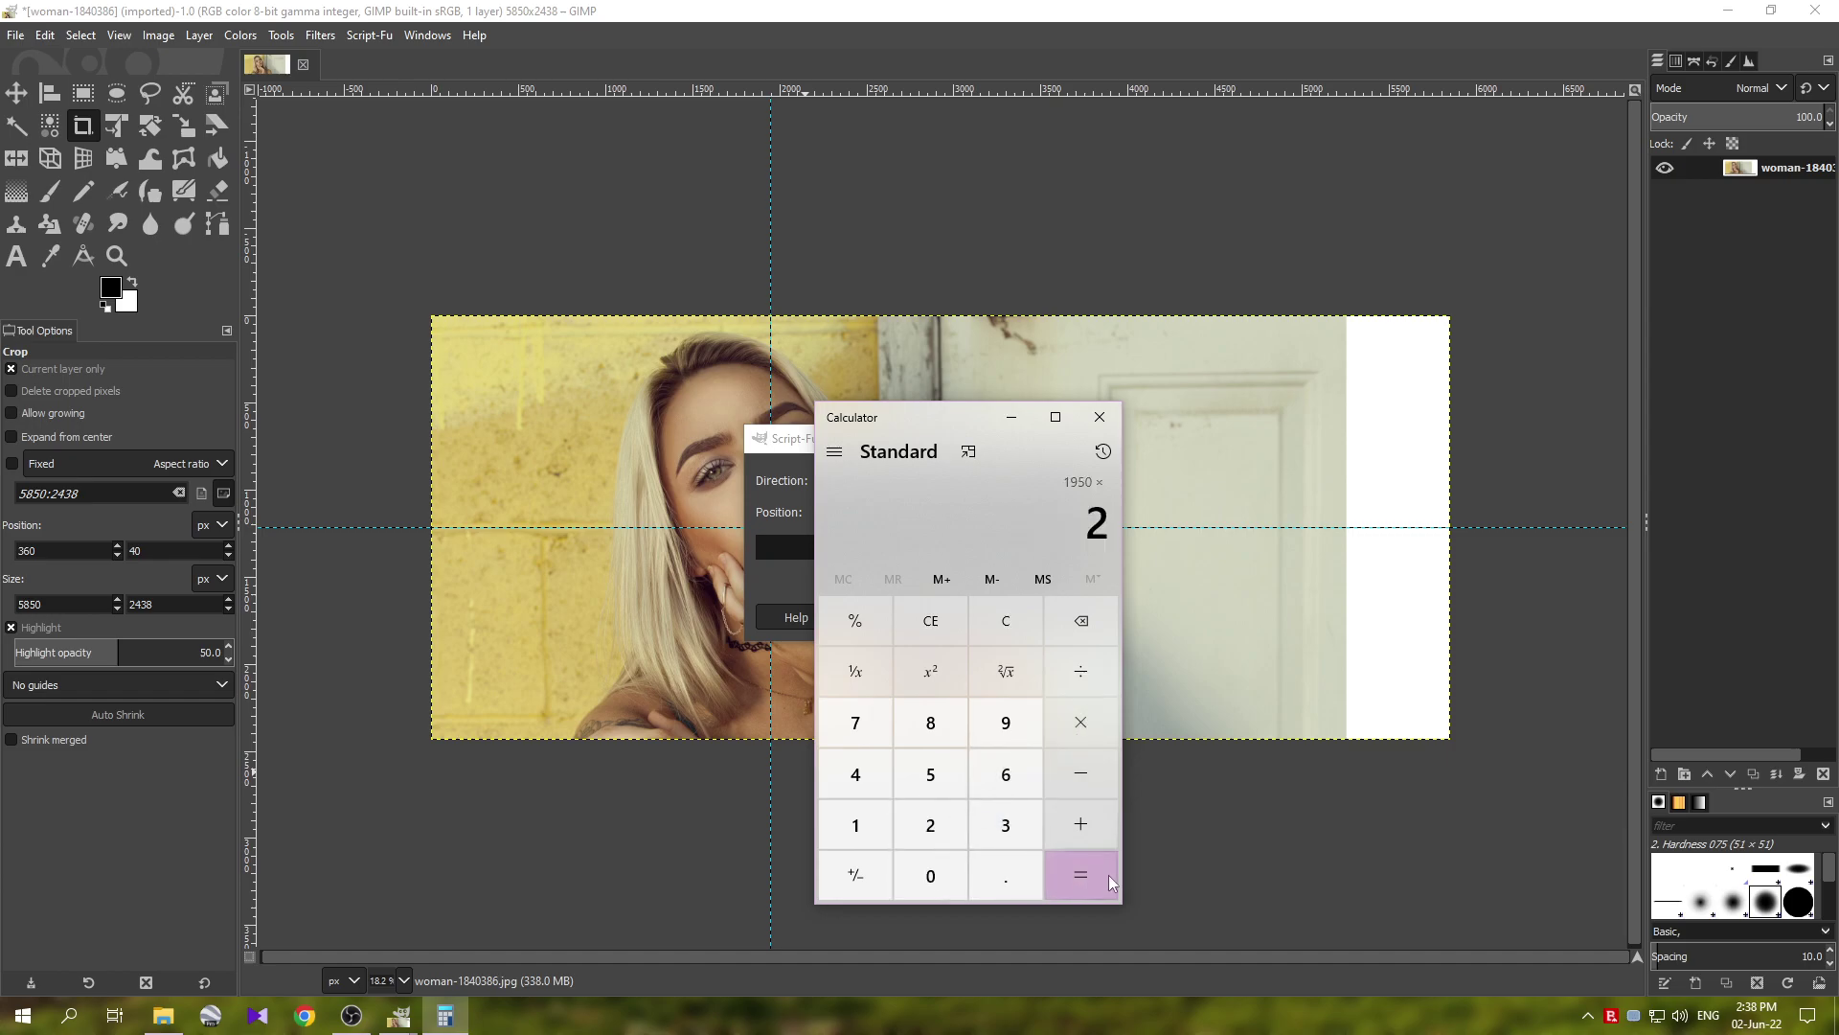
click(1106, 876)
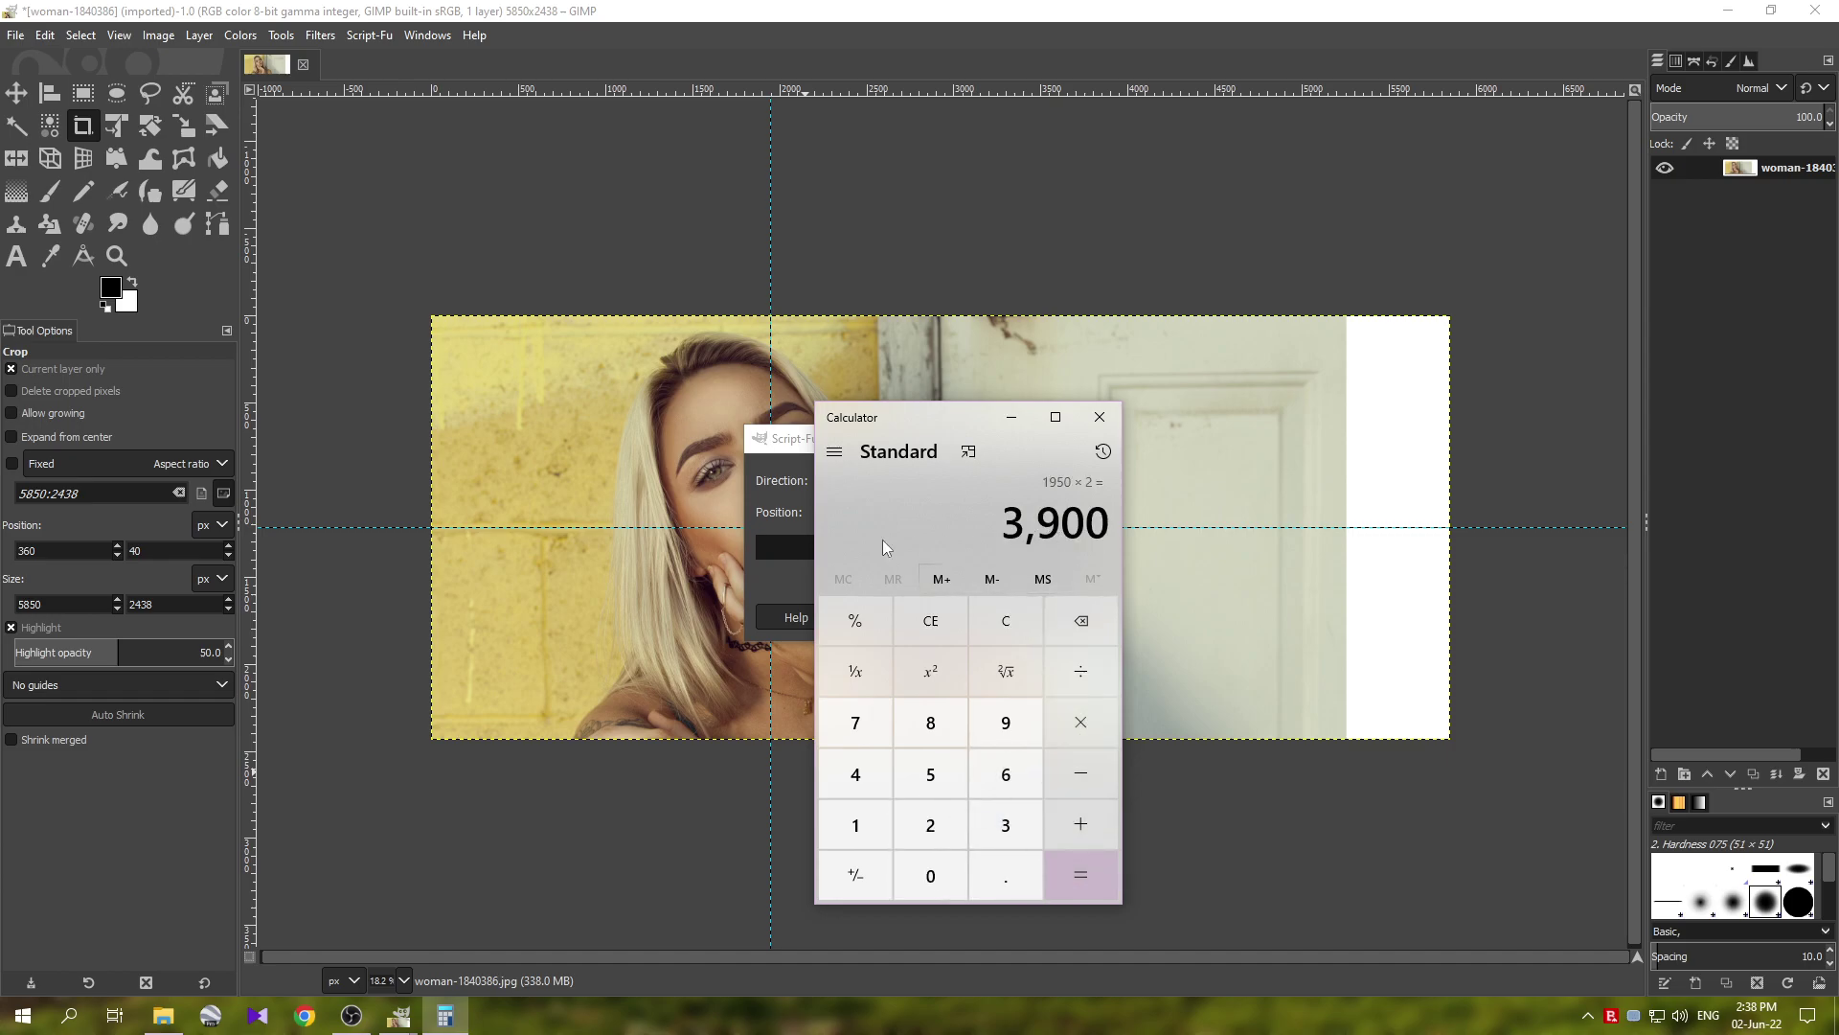
click(799, 553)
key(Tab)
text(3)
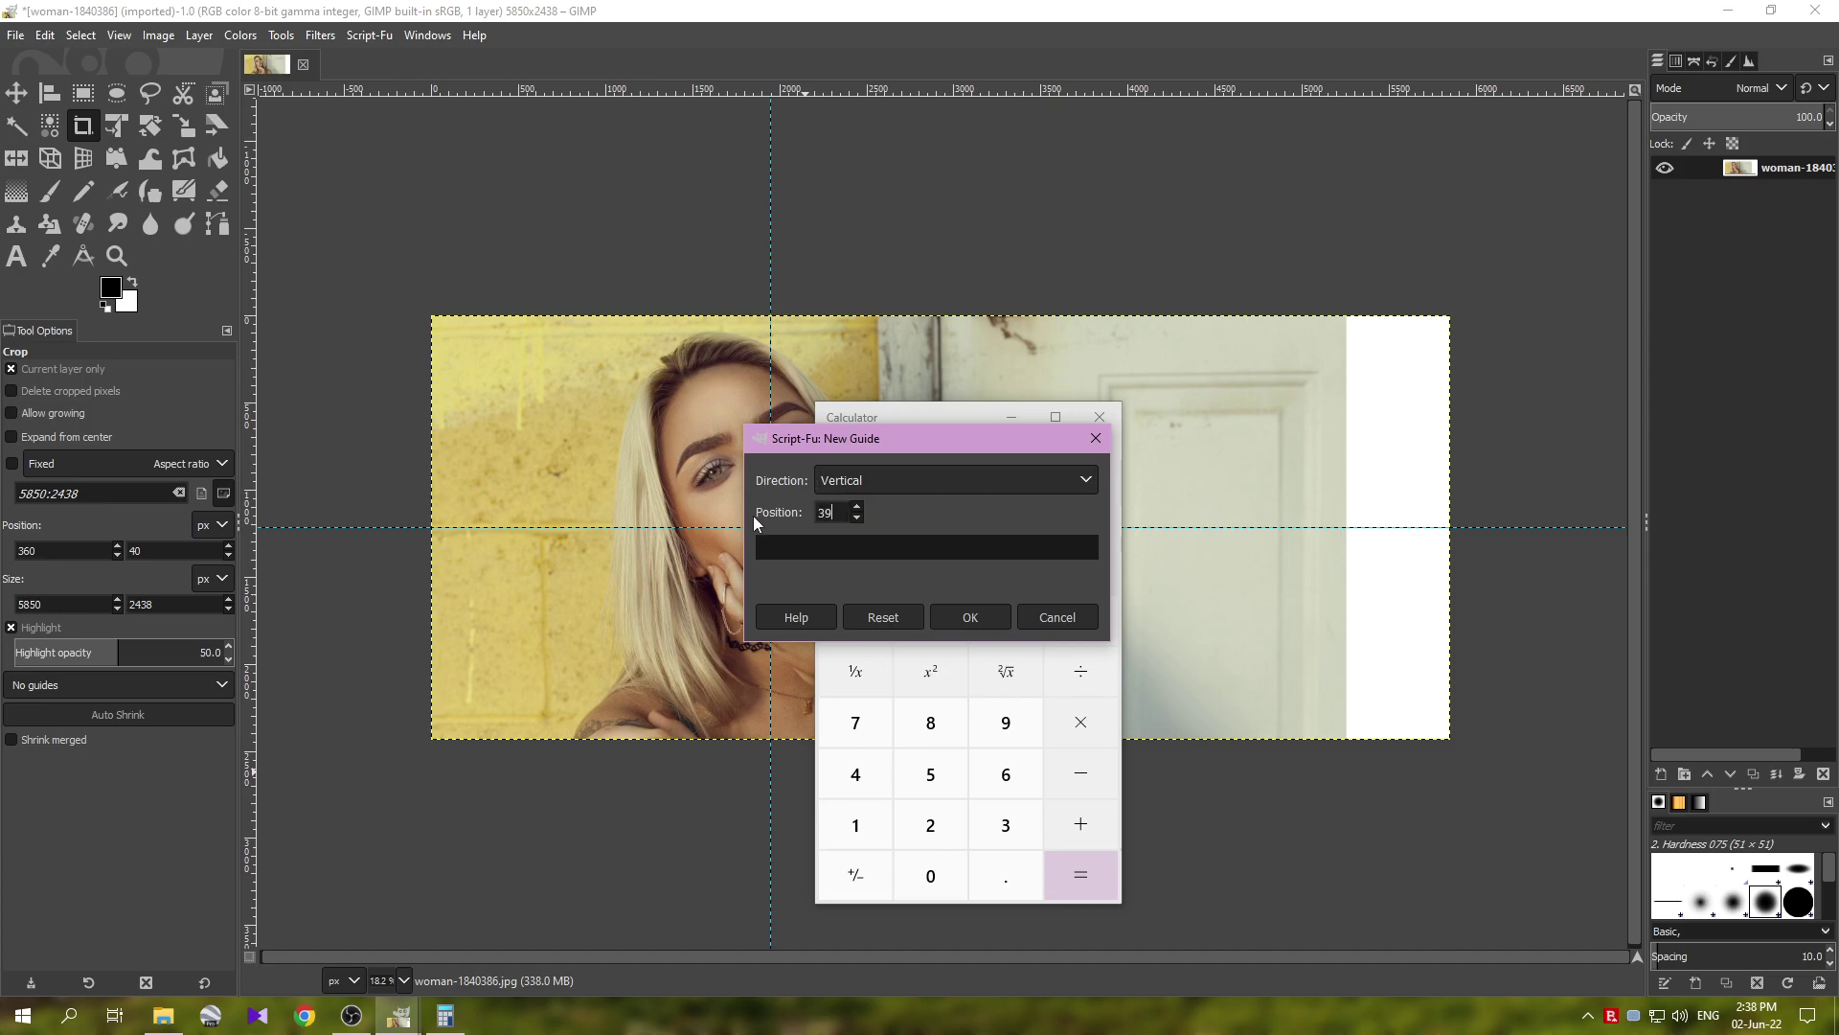
click(969, 617)
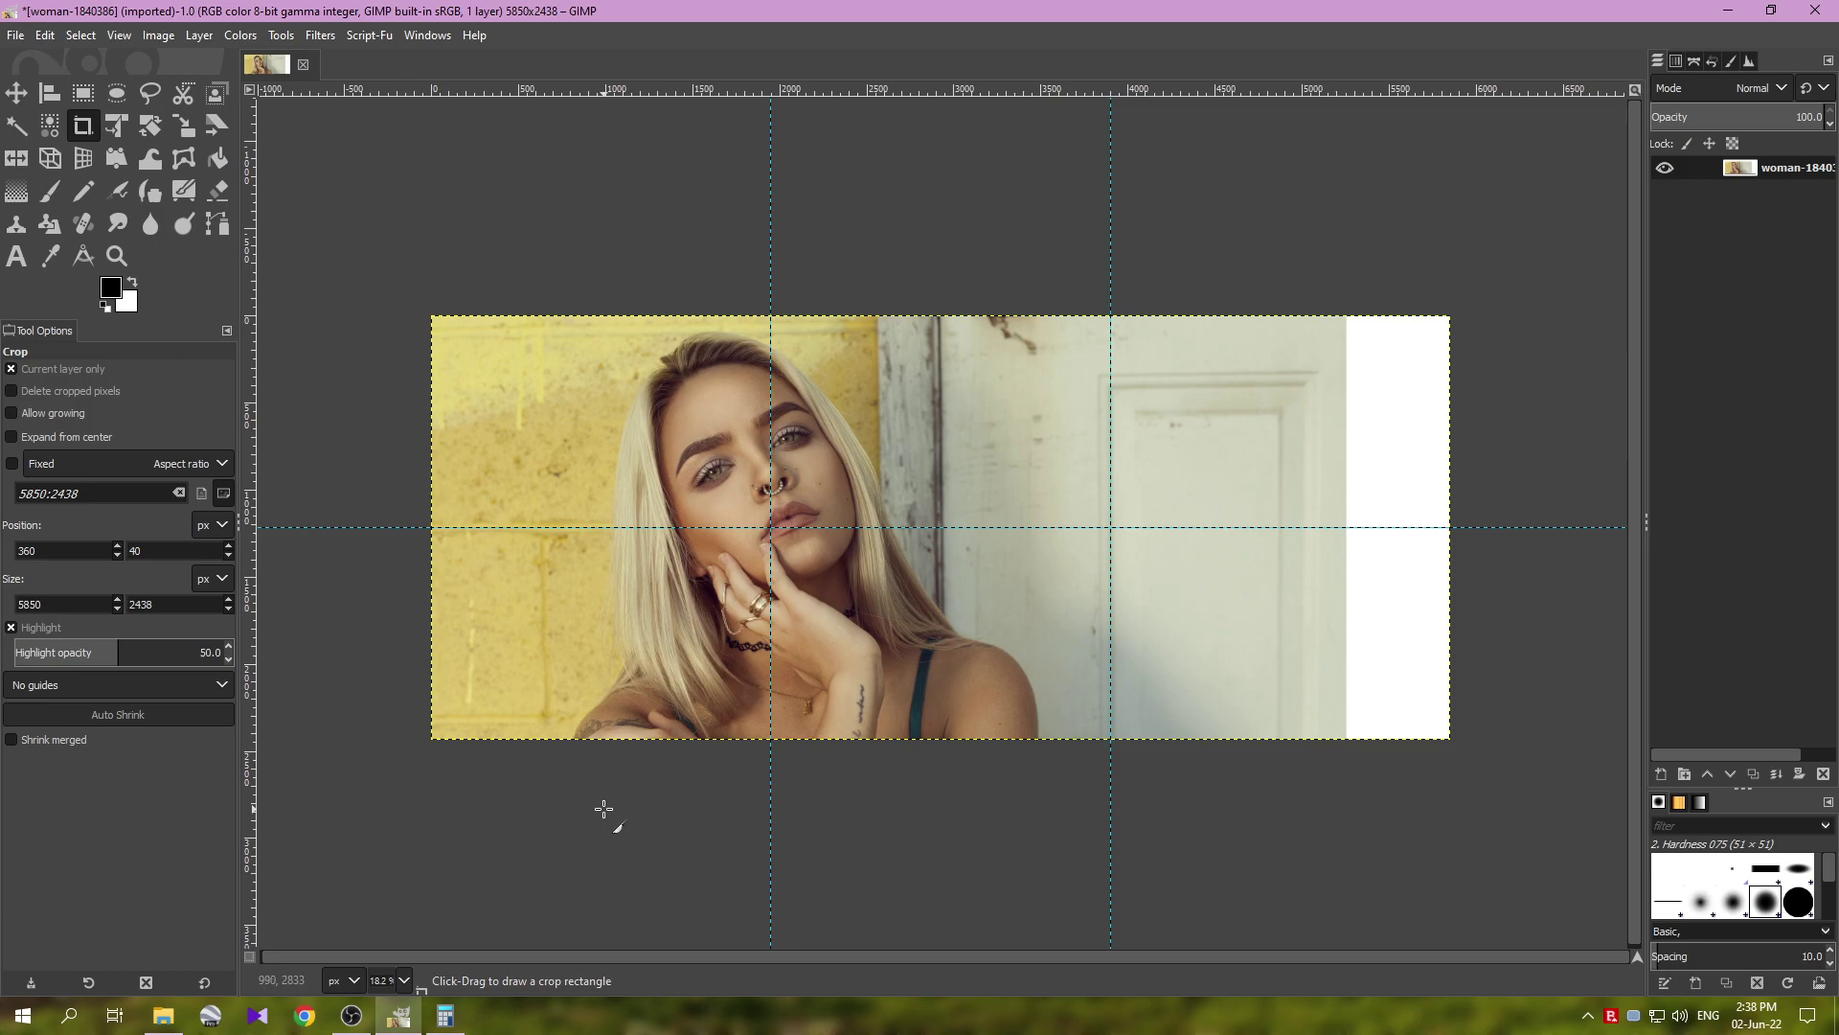
- Drag woman-1840386 from the Tutorial folder onto the GIMP canvas as a new layer
click(163, 1015)
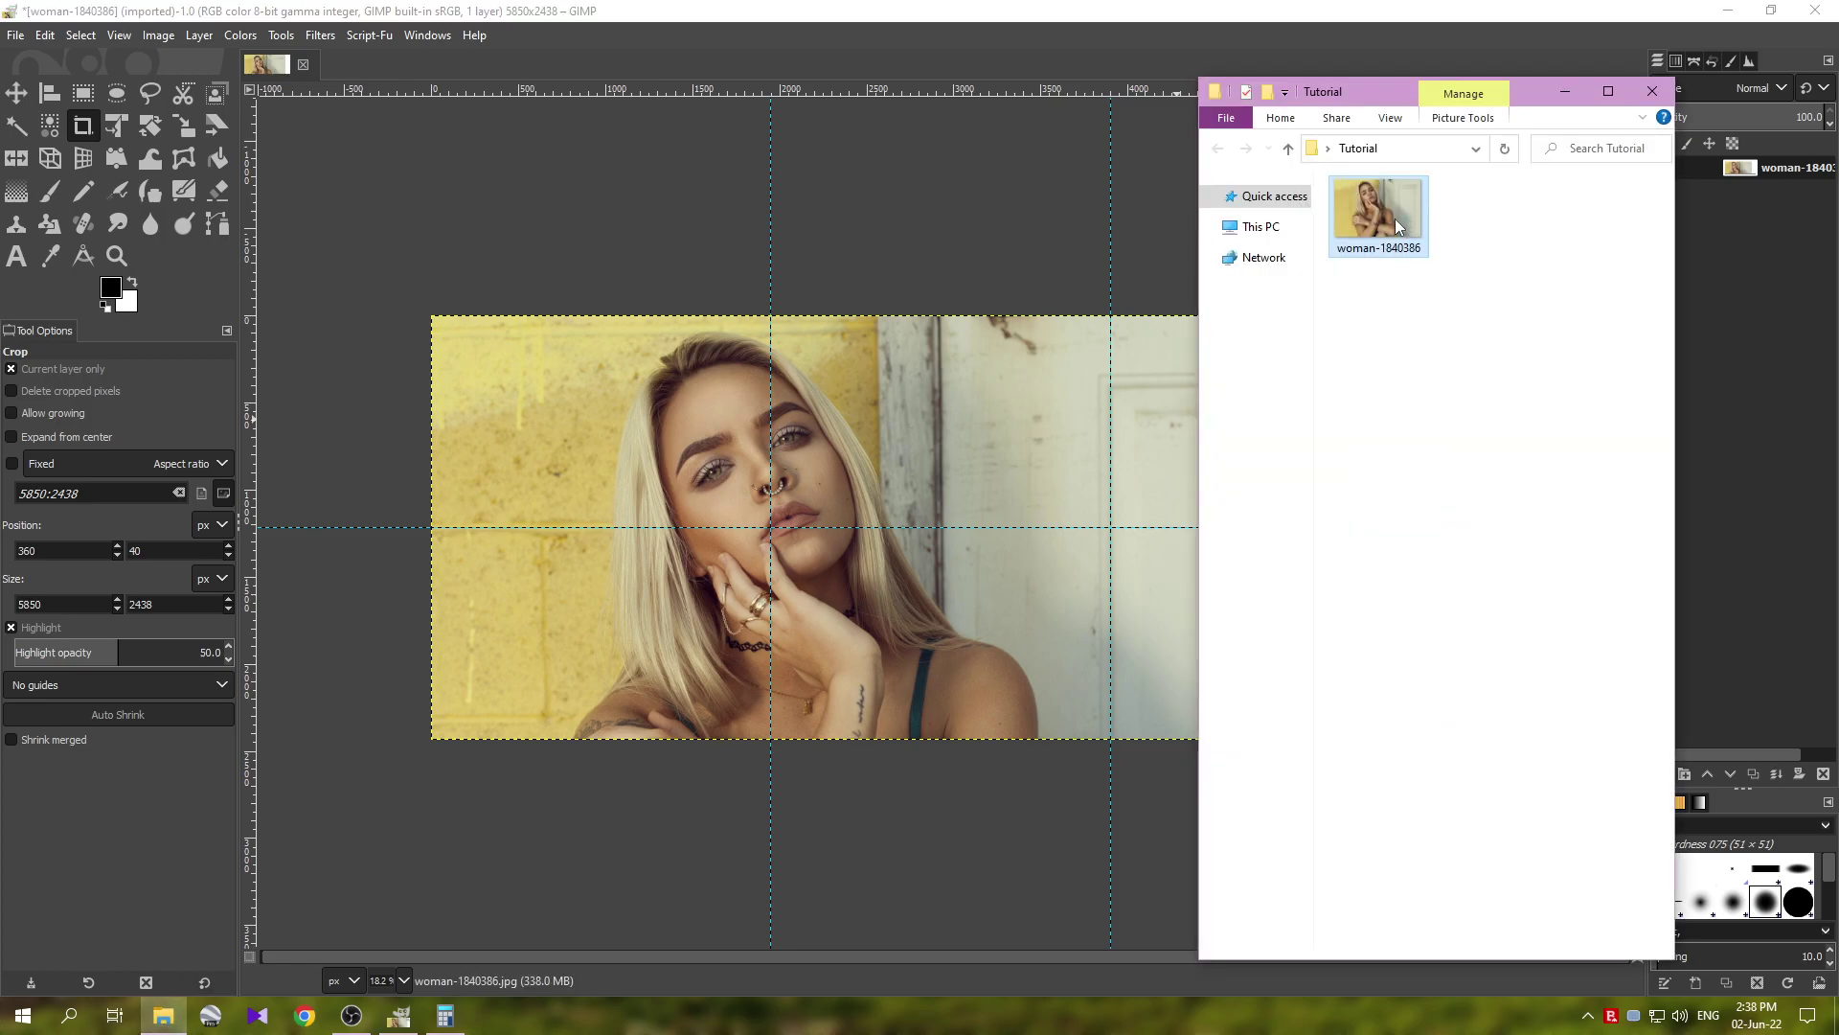
drag(1392, 211, 1015, 538)
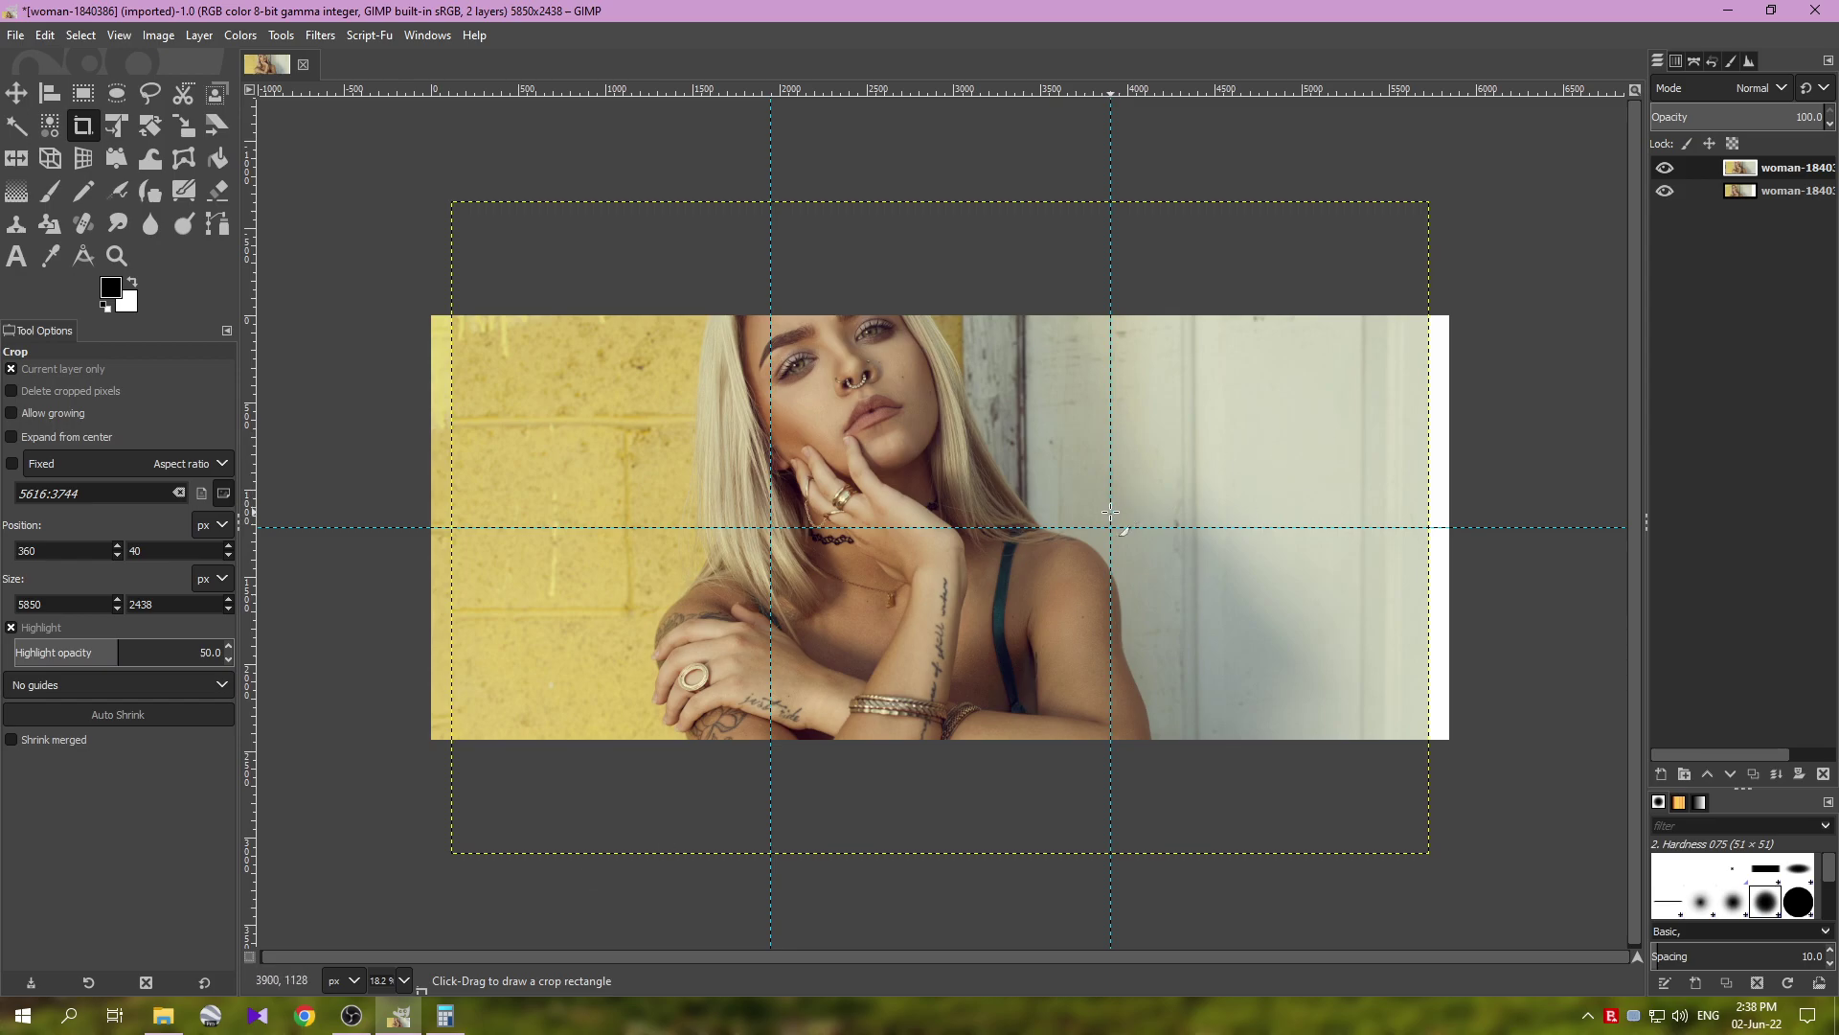
- Work out 3900 ÷ 2 = 1950 in the Windows Calculator
click(444, 1015)
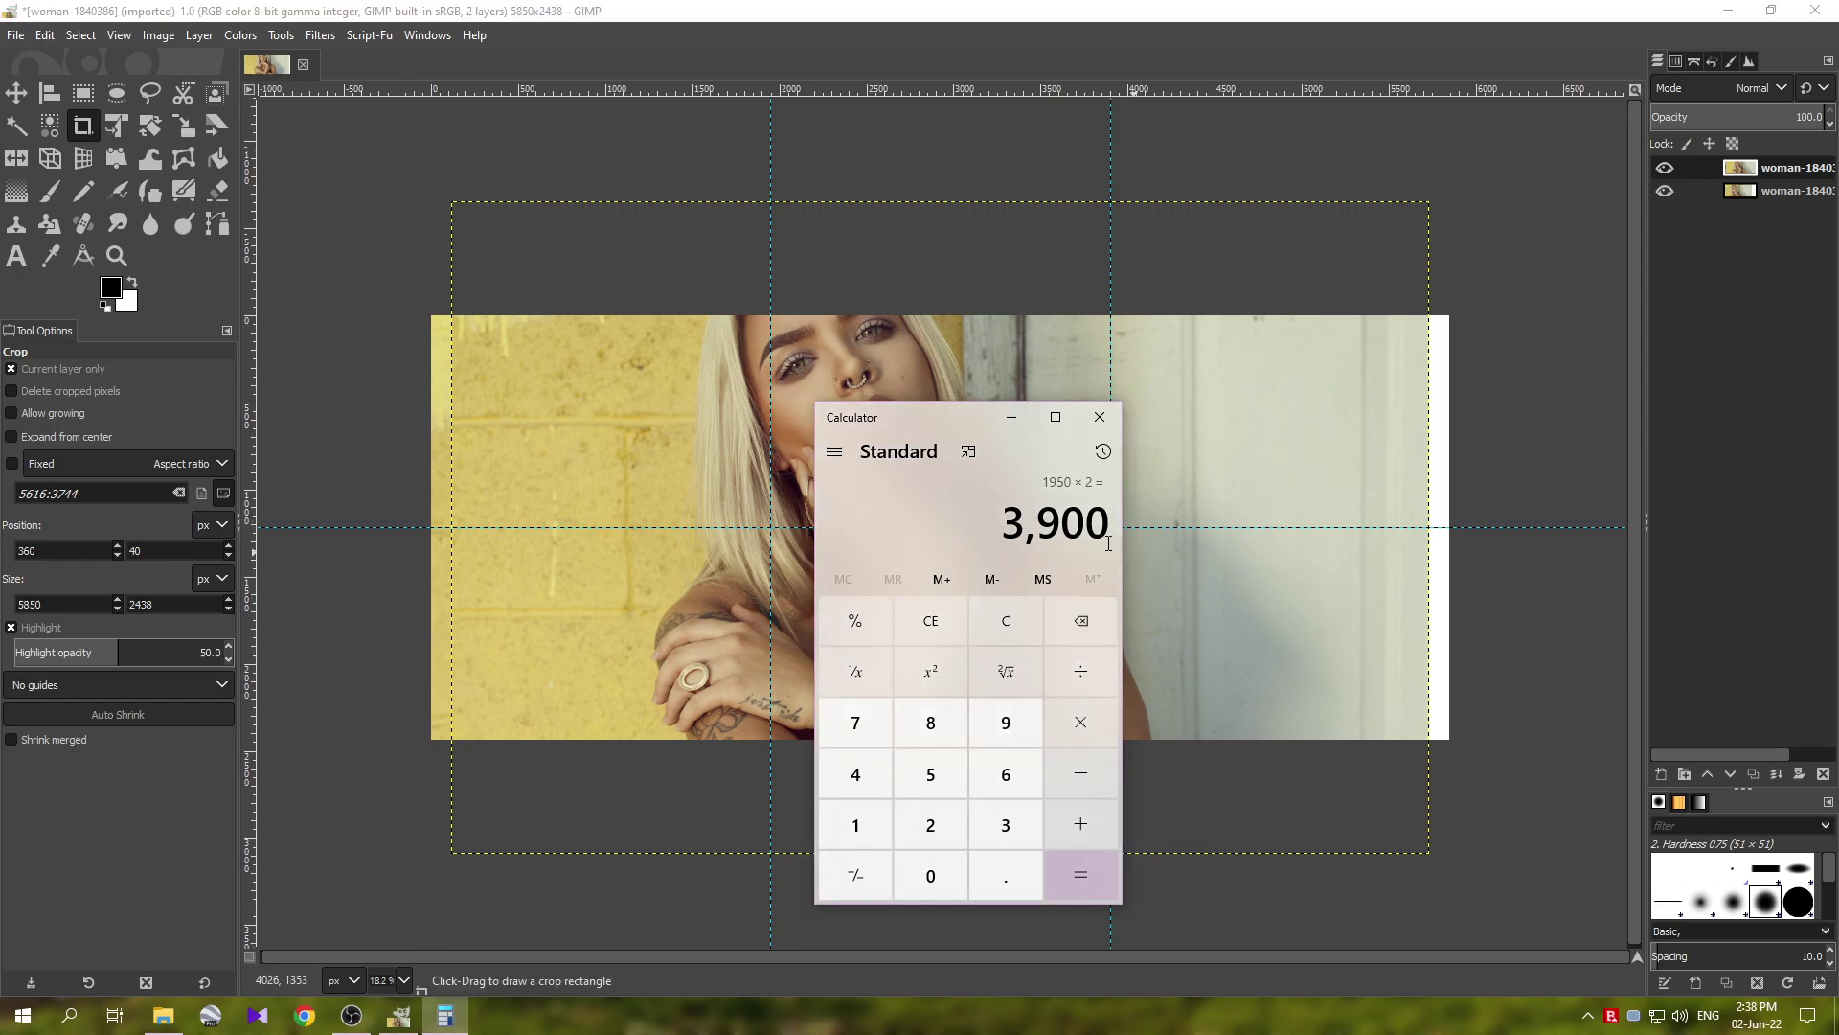
click(1089, 673)
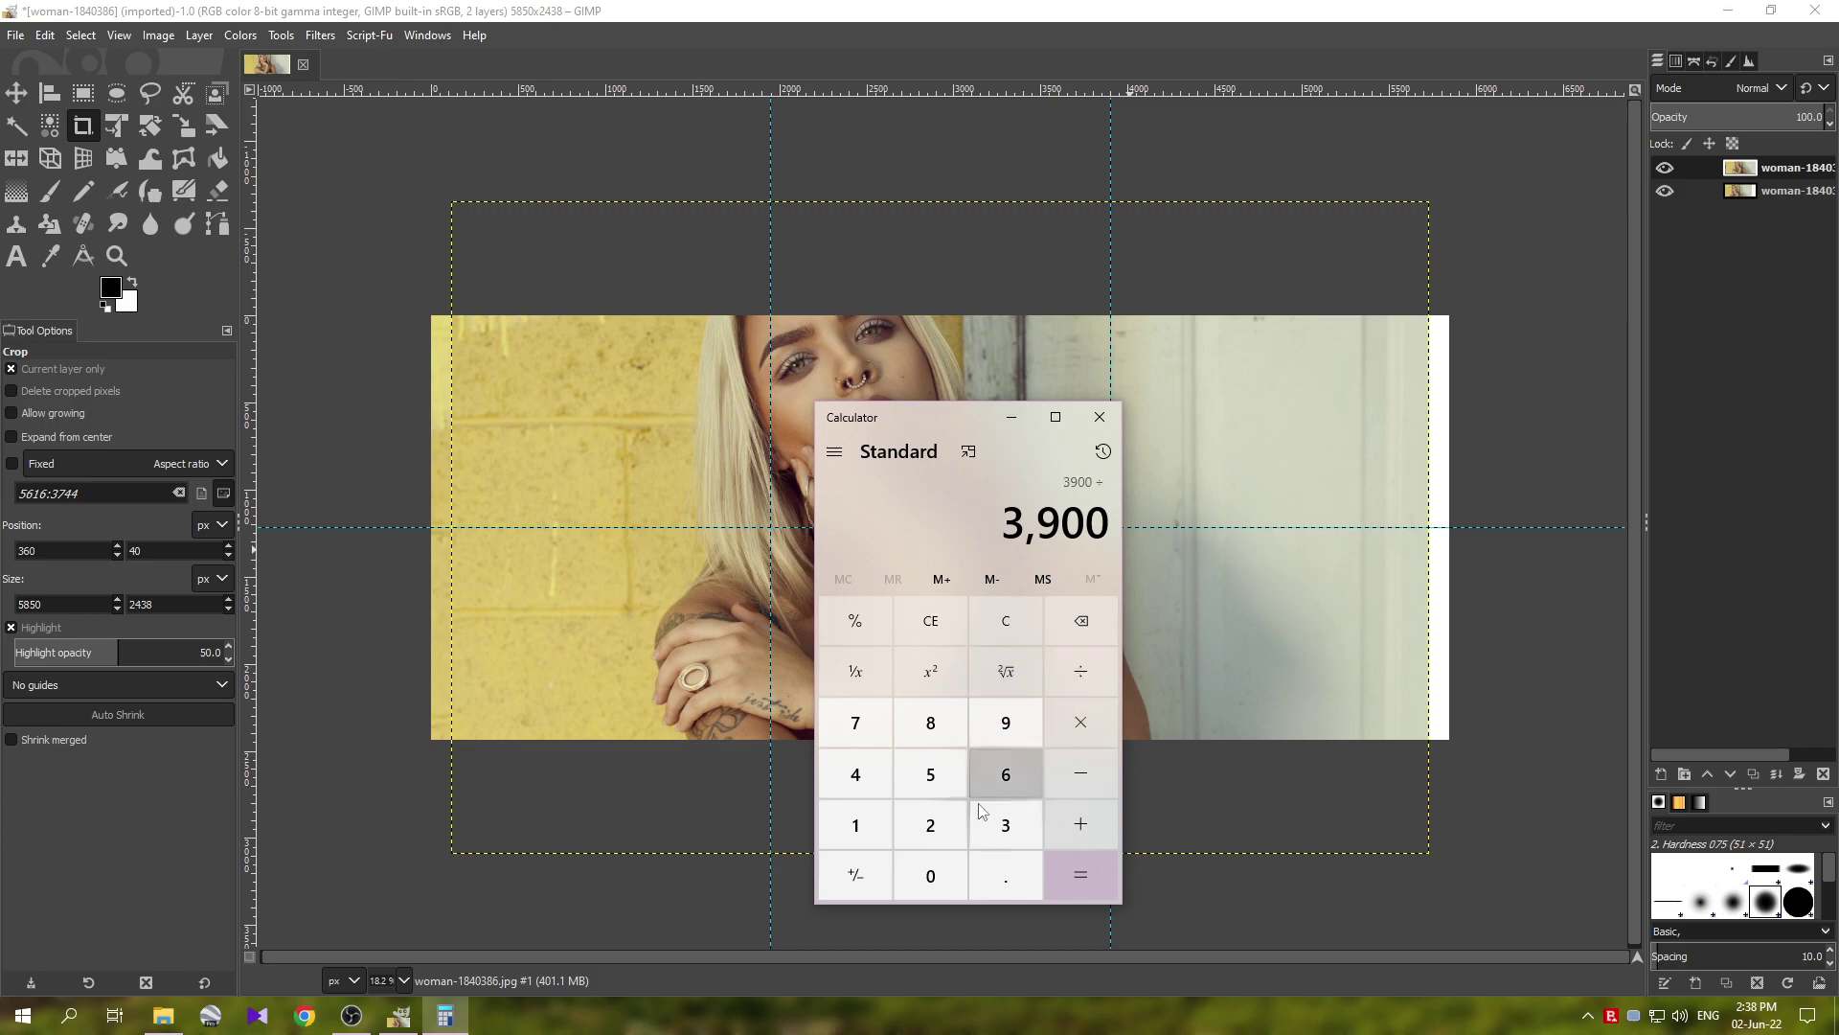
click(935, 830)
click(1069, 866)
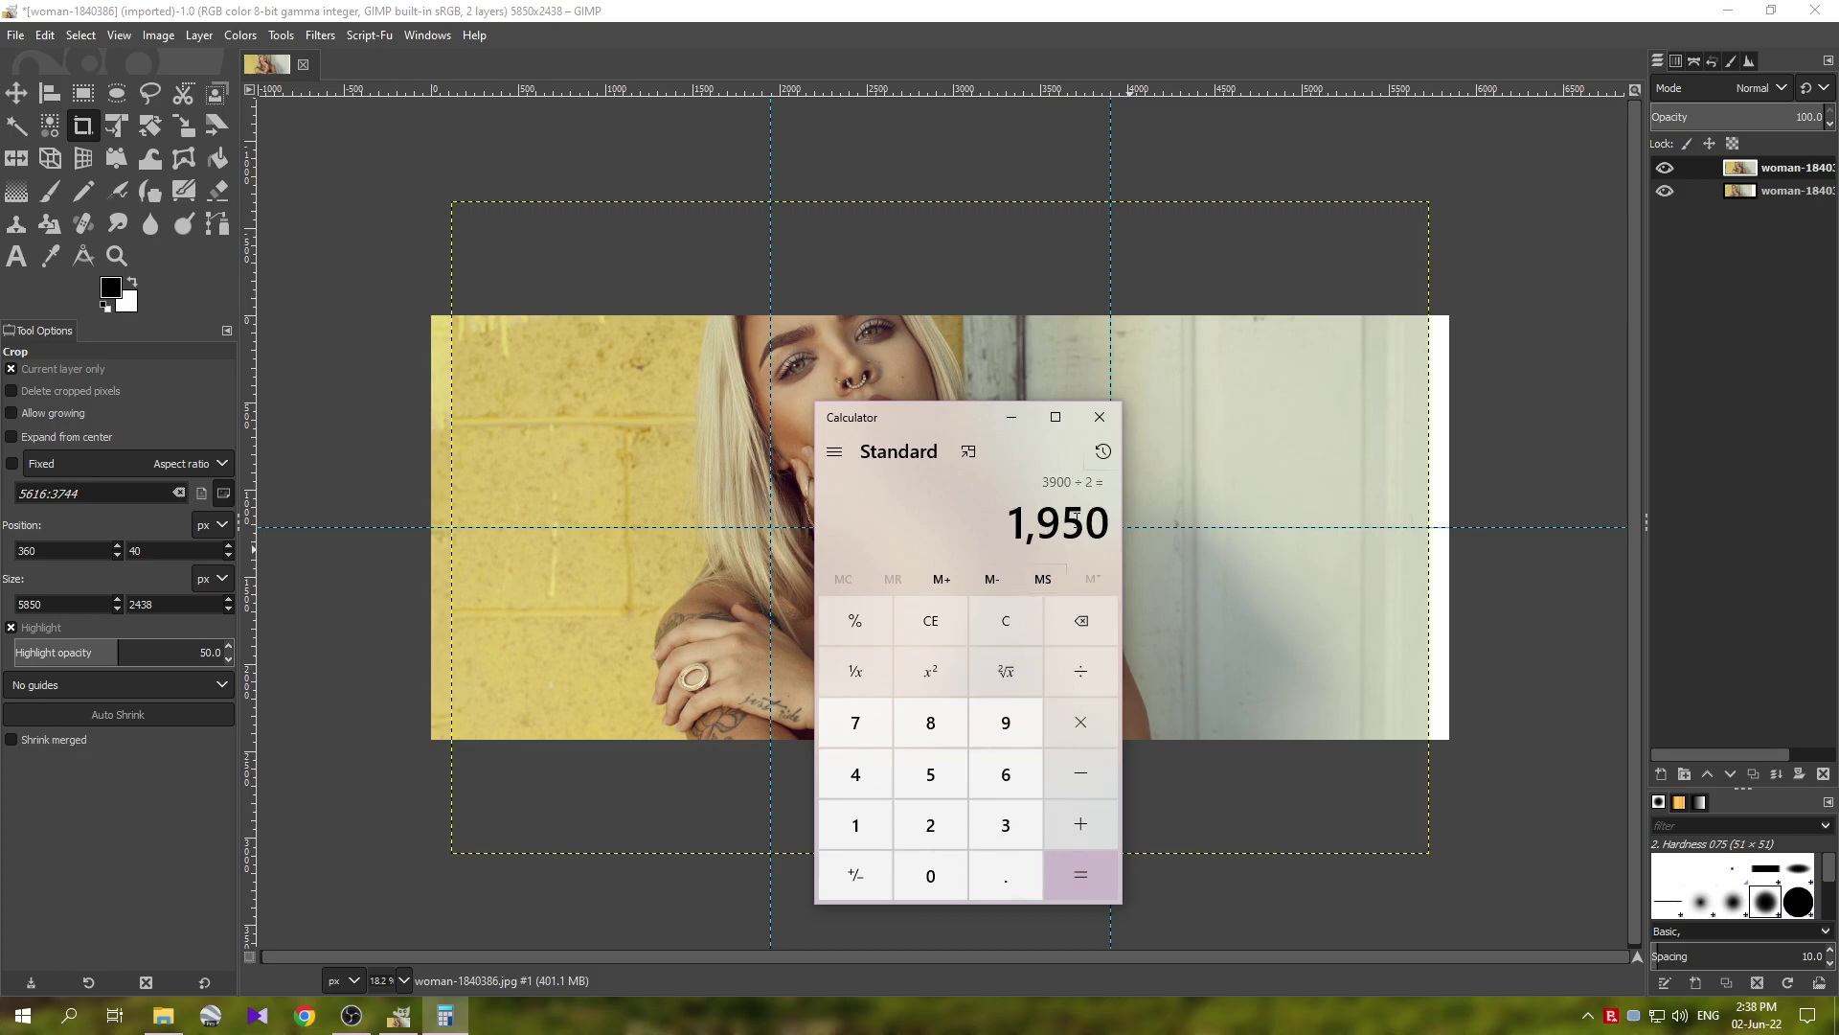
click(1097, 11)
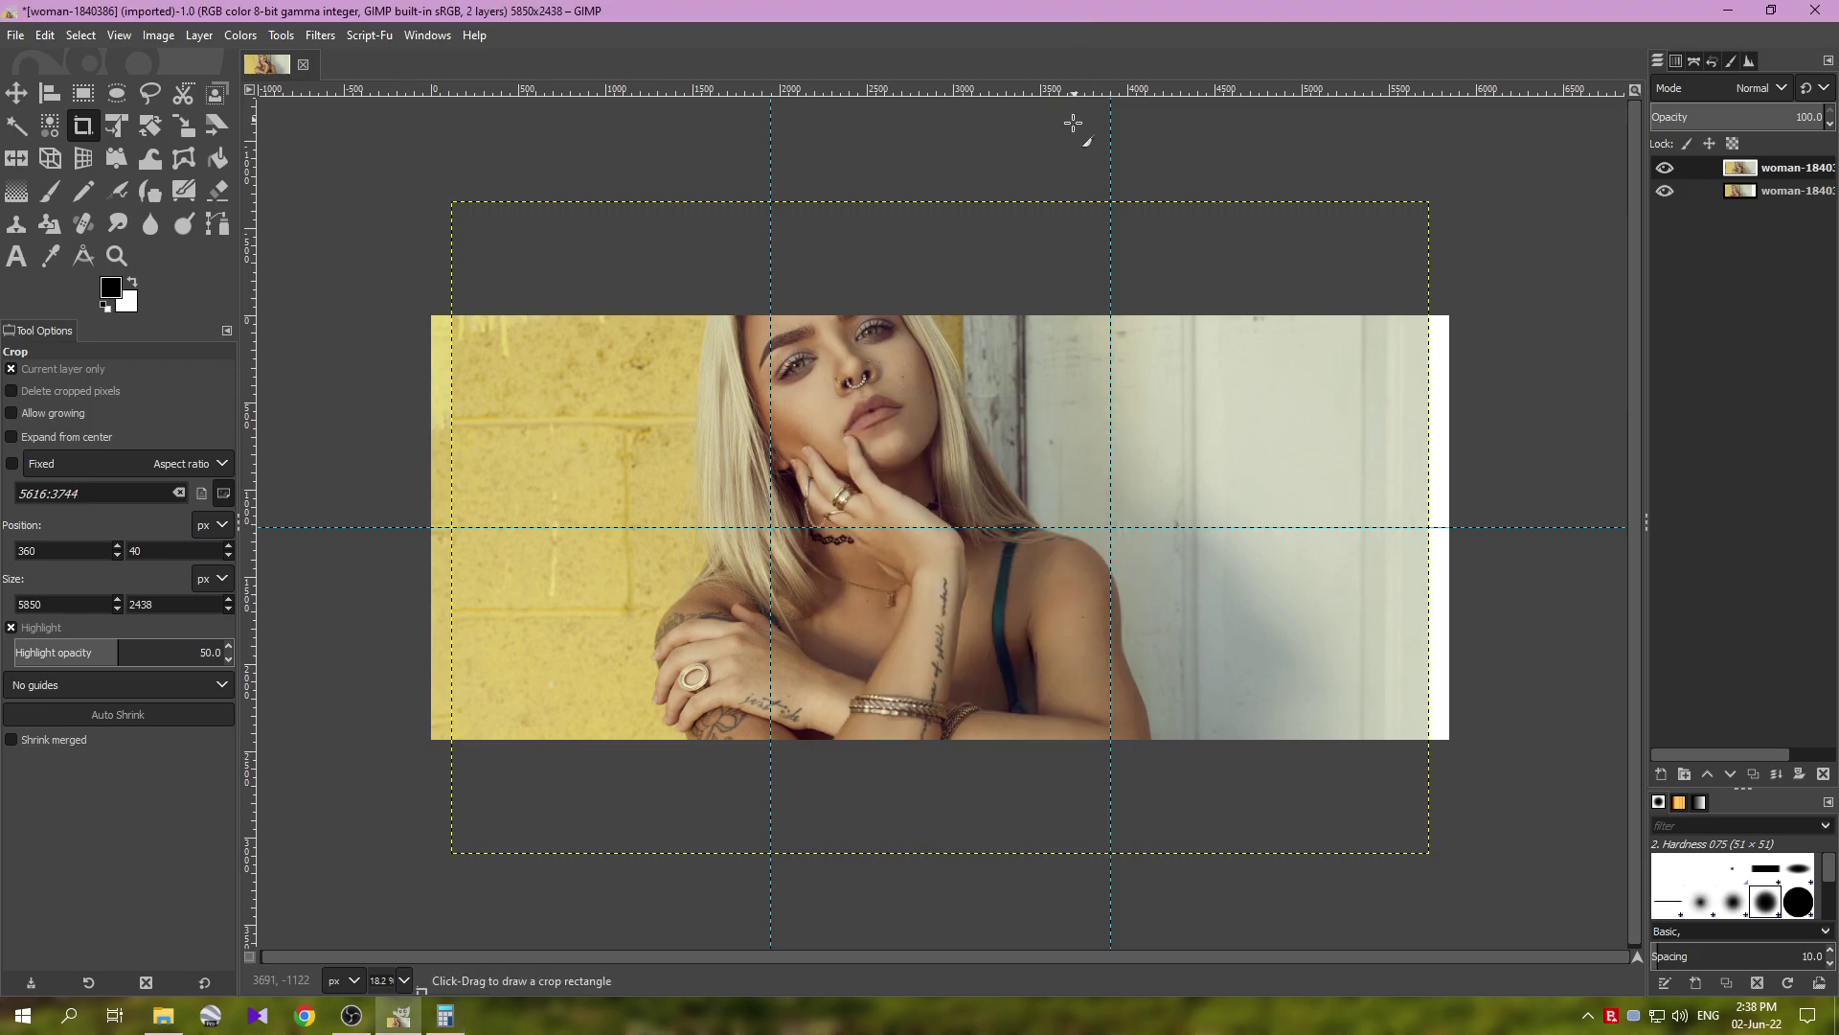
- Scale the copied layer with linked chain to width 1950, height 1300 px
key(shift+s)
click(793, 472)
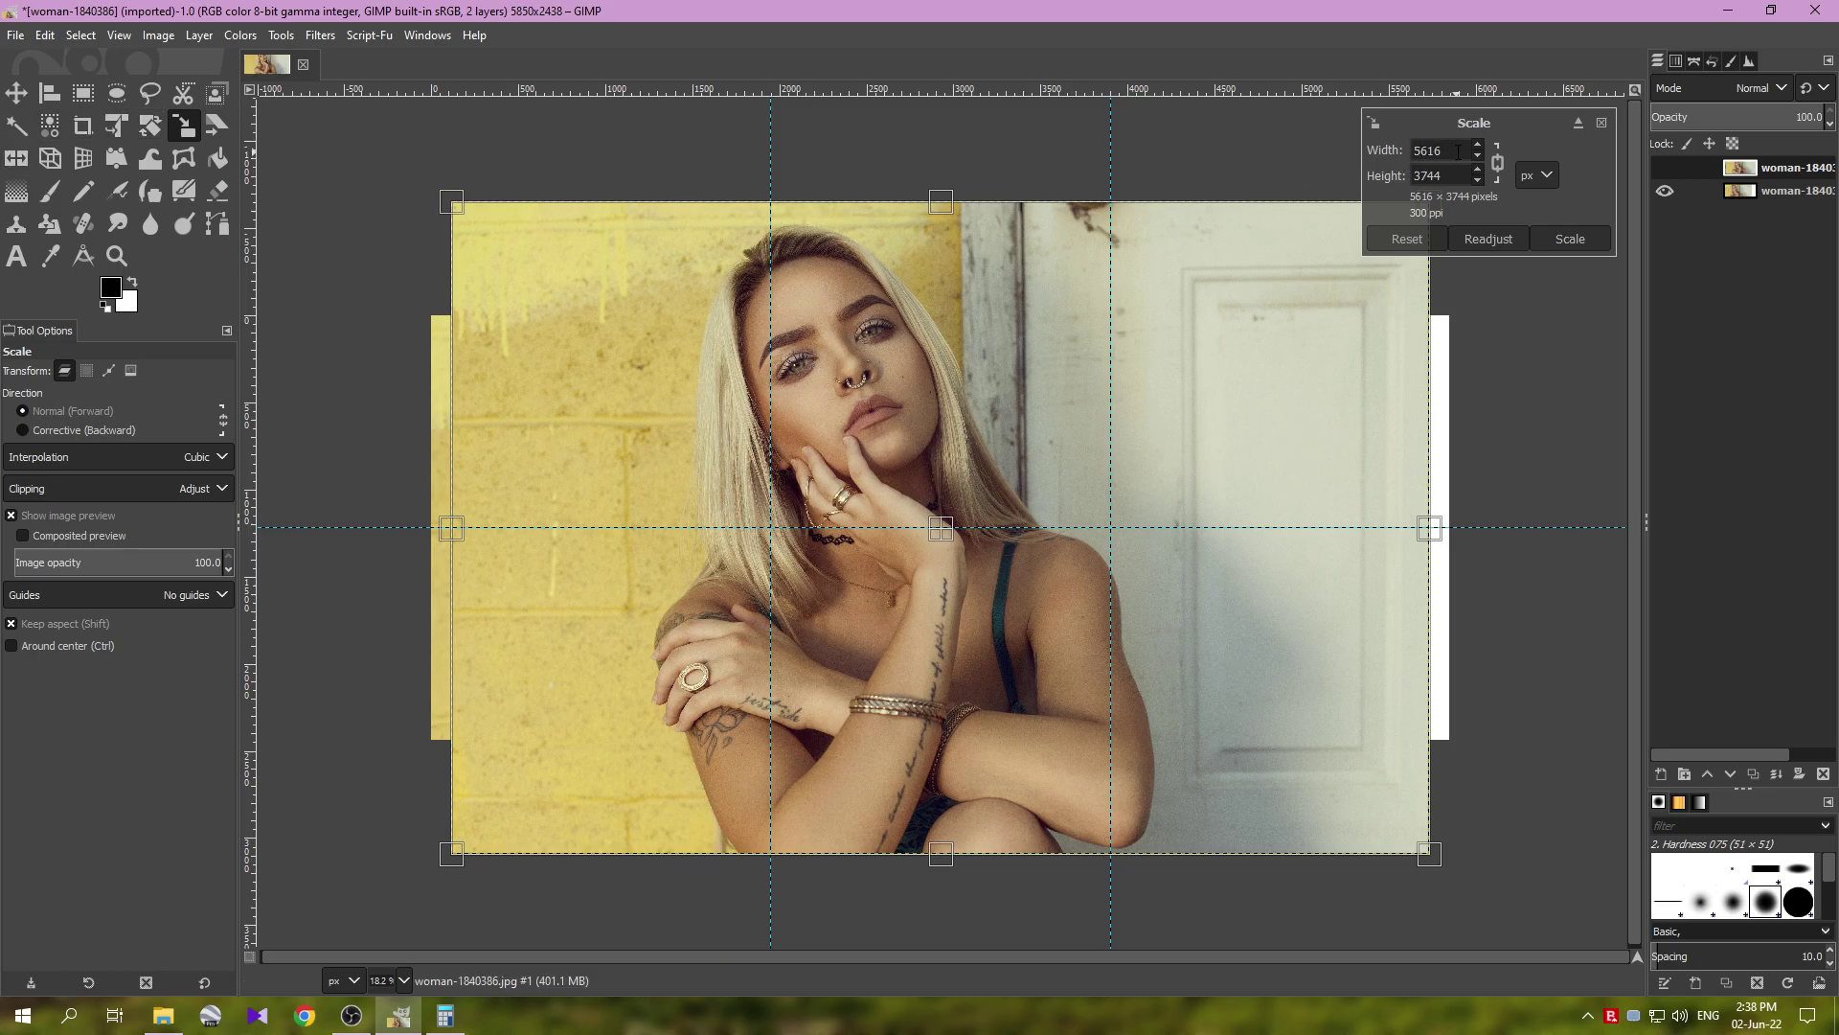
click(446, 1015)
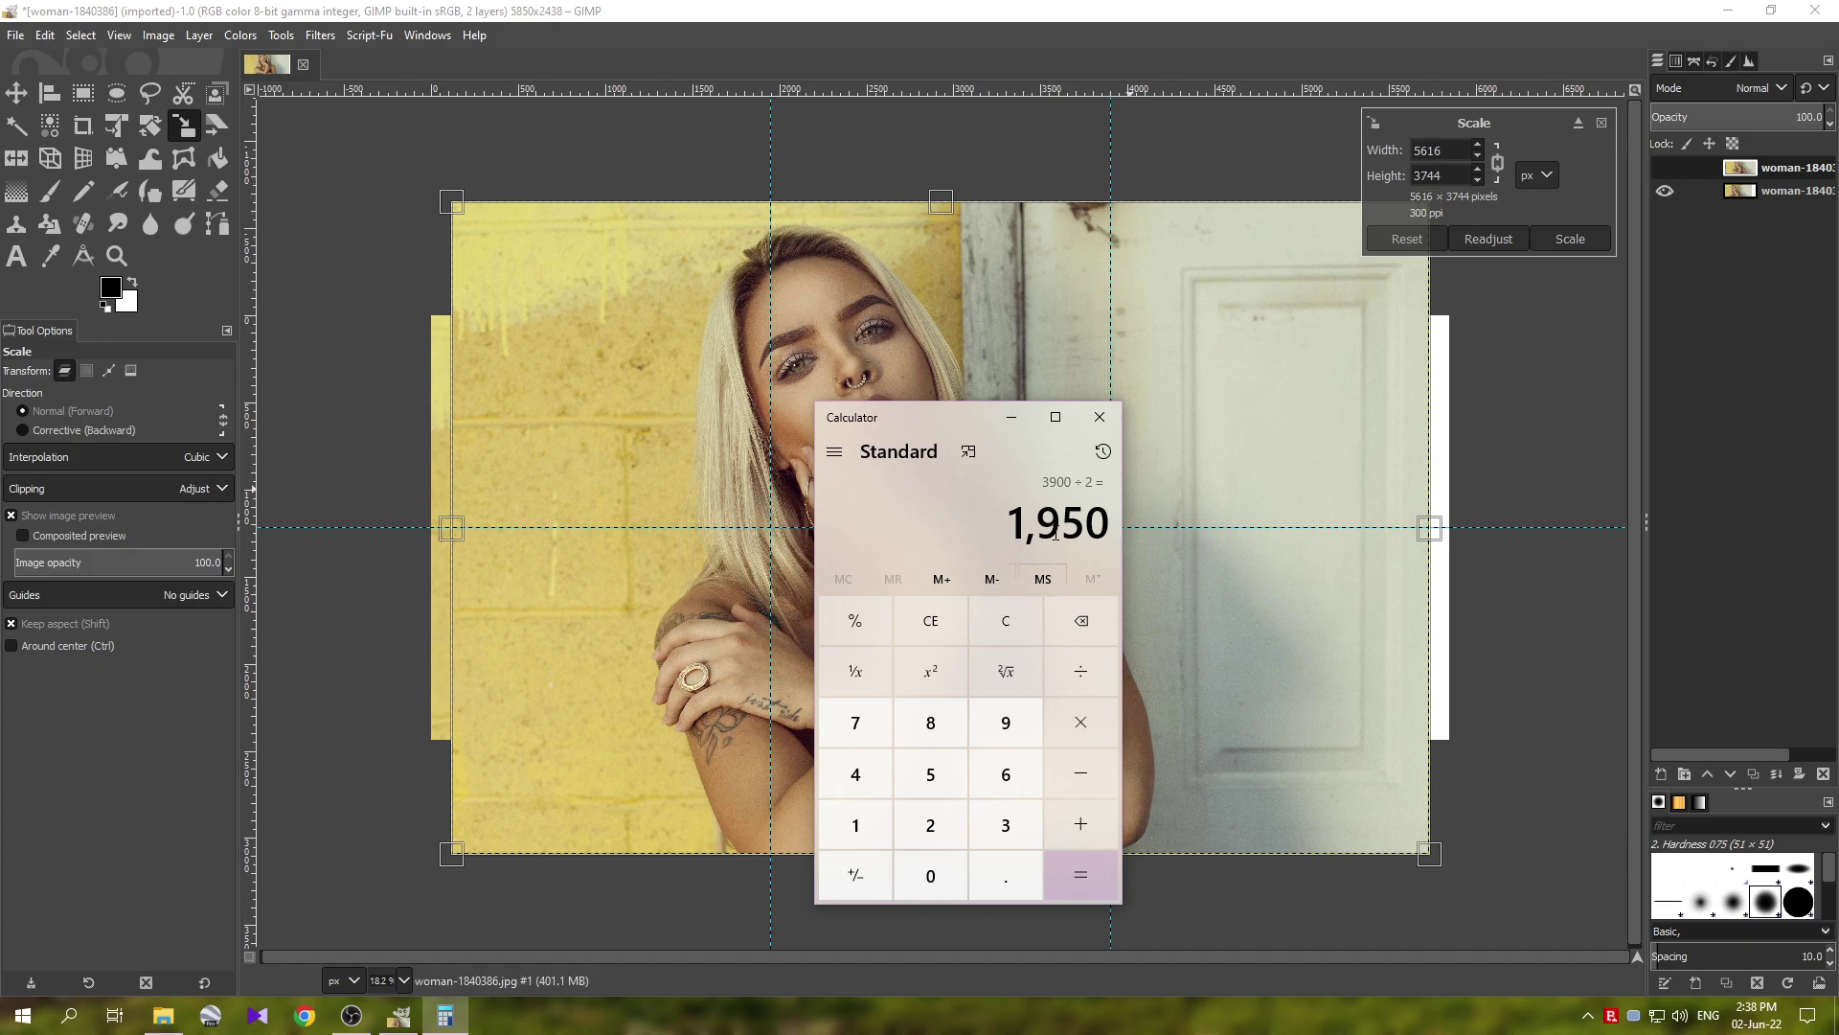
double_click(1457, 150)
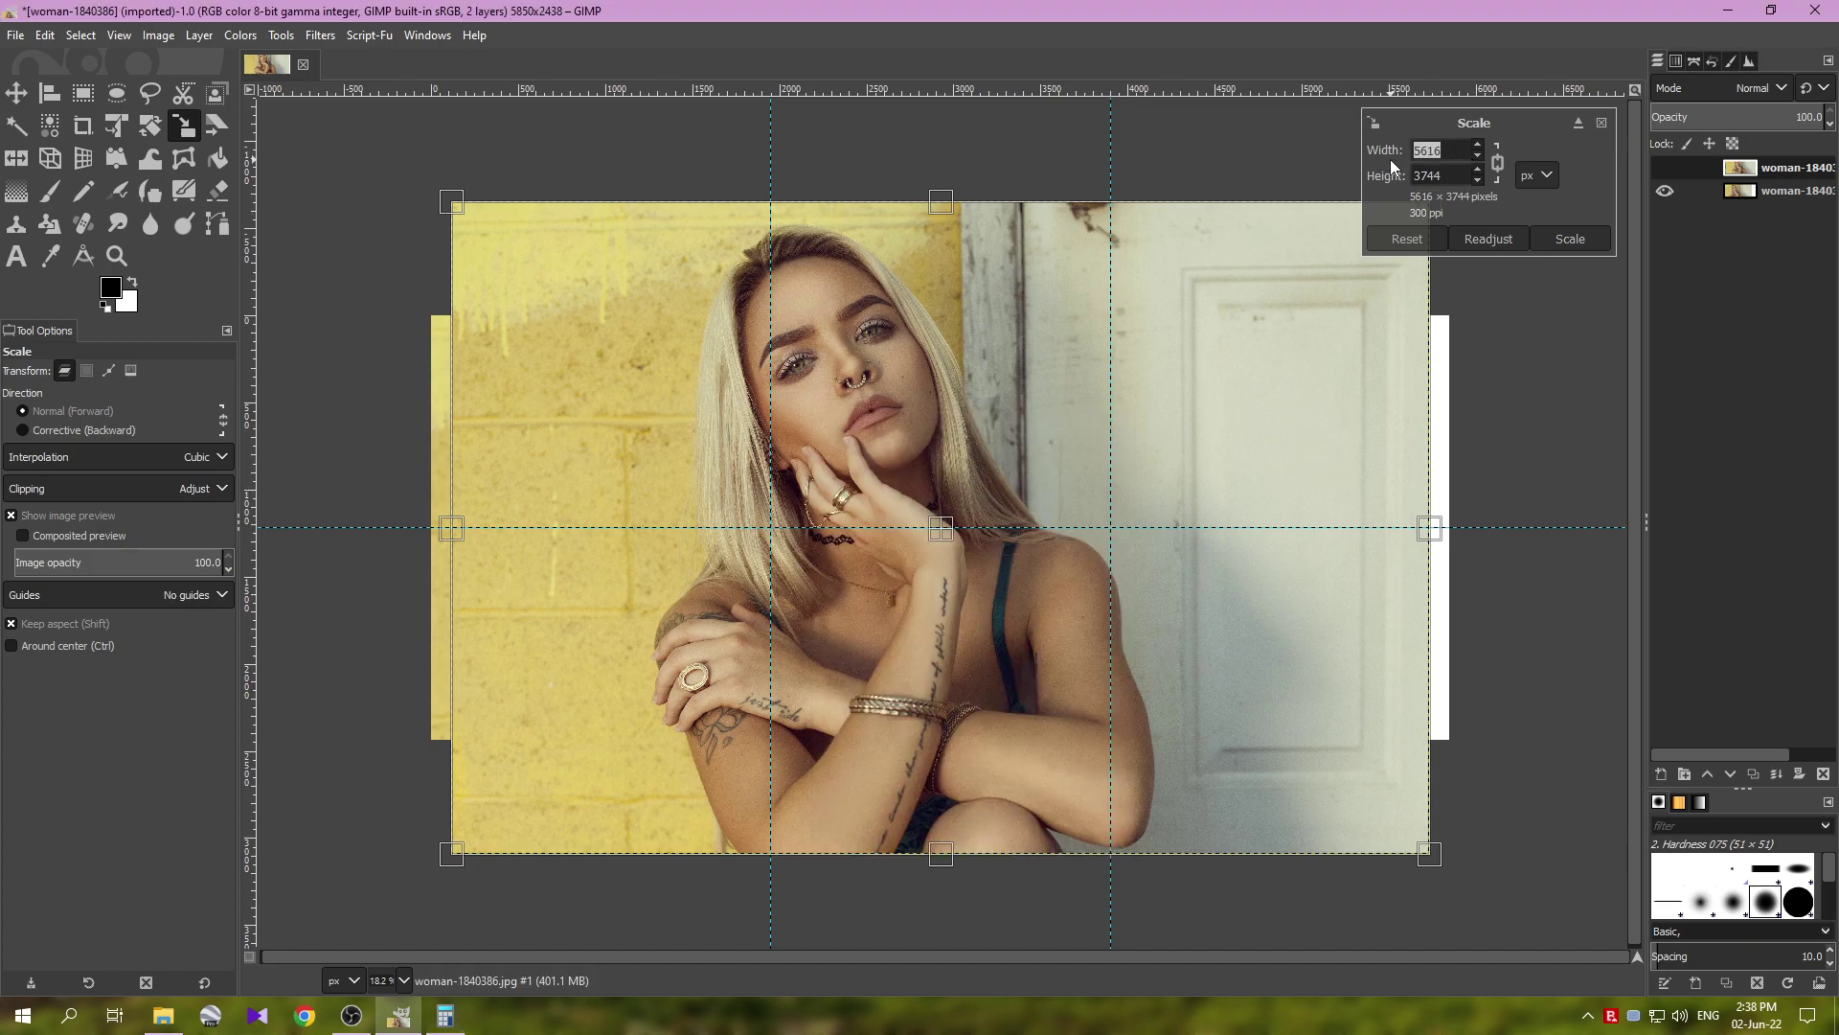
text(1950)
key(Tab)
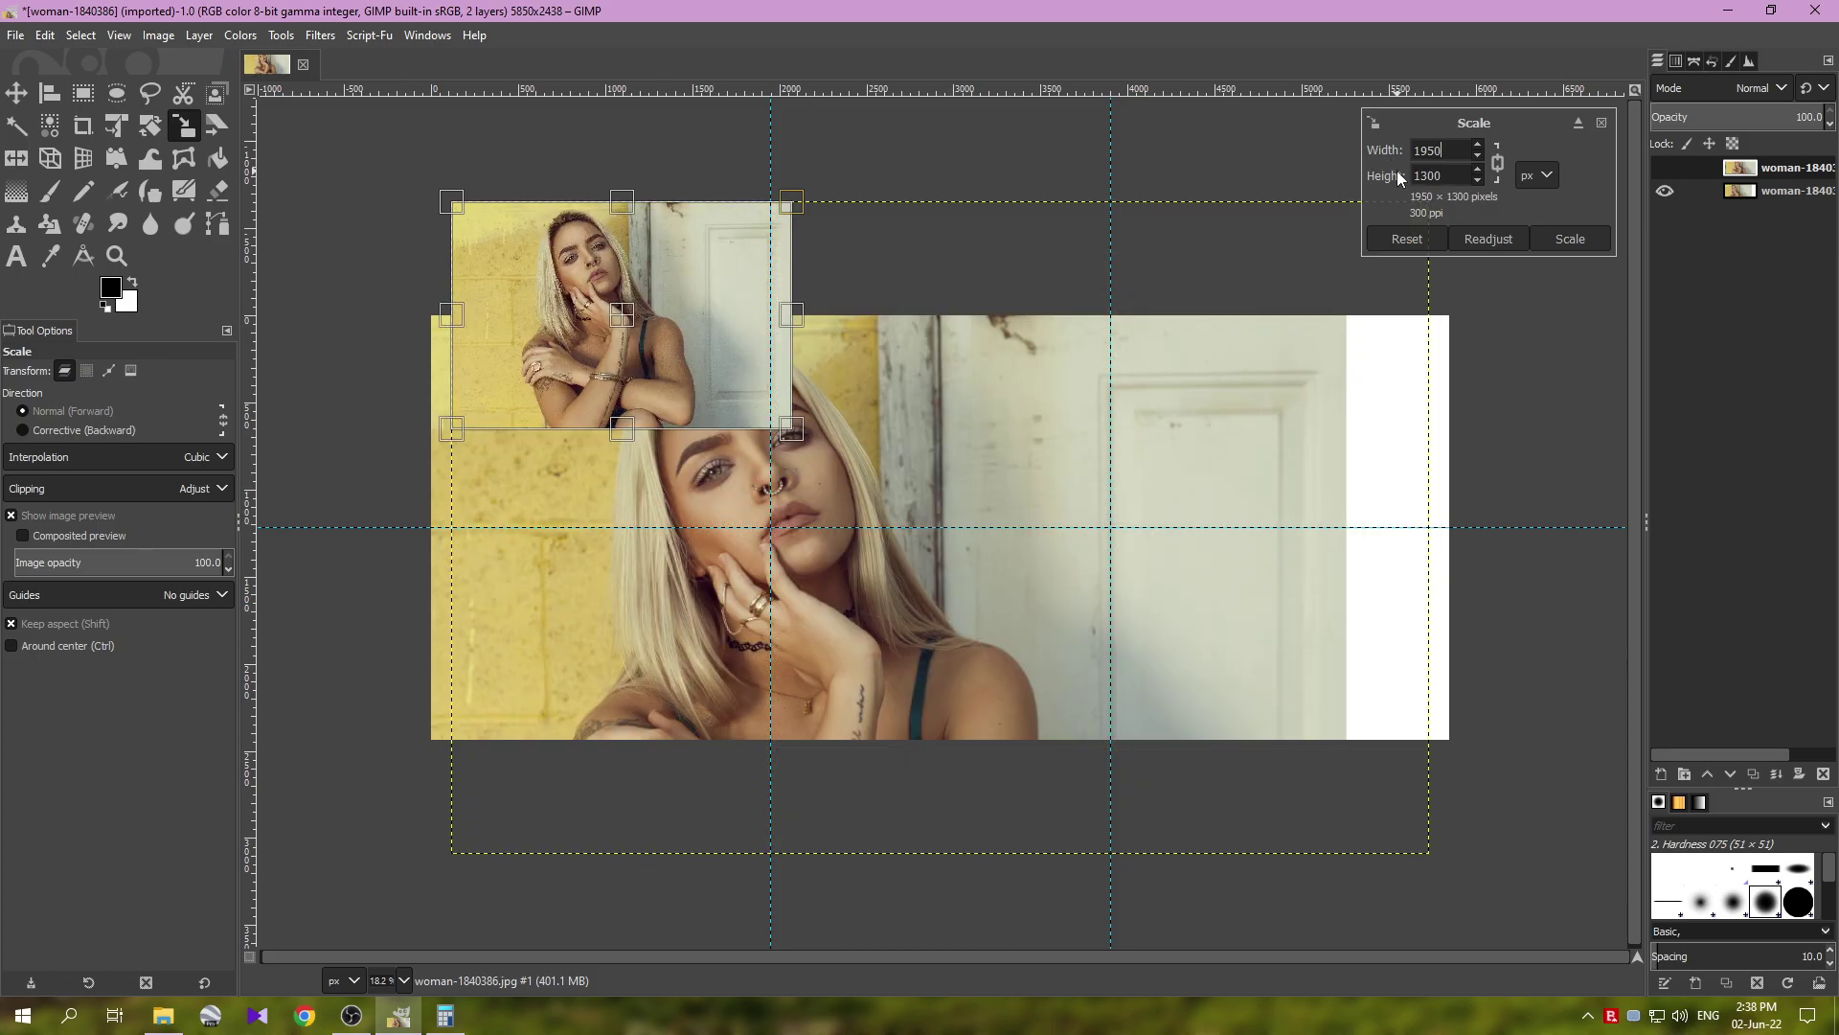
click(1571, 240)
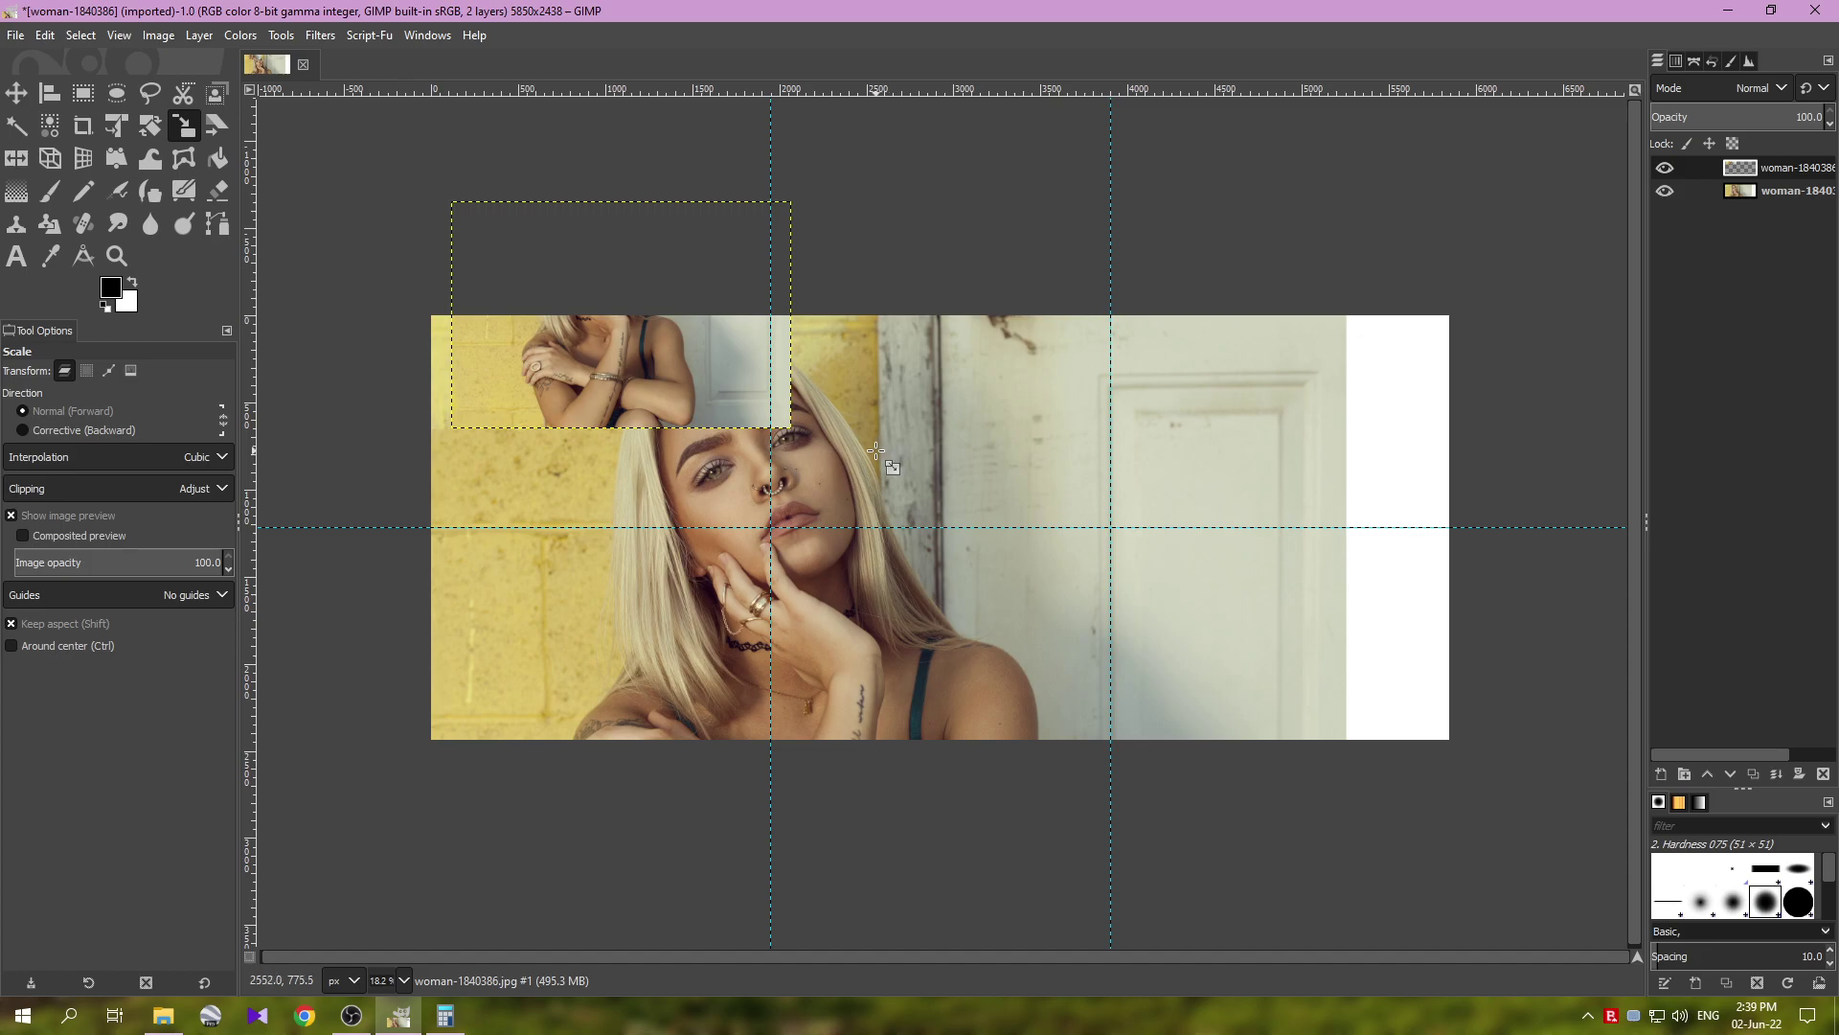
- Move the scaled layer right until it snaps between the 3900 px guide and the right canvas edge
key(m)
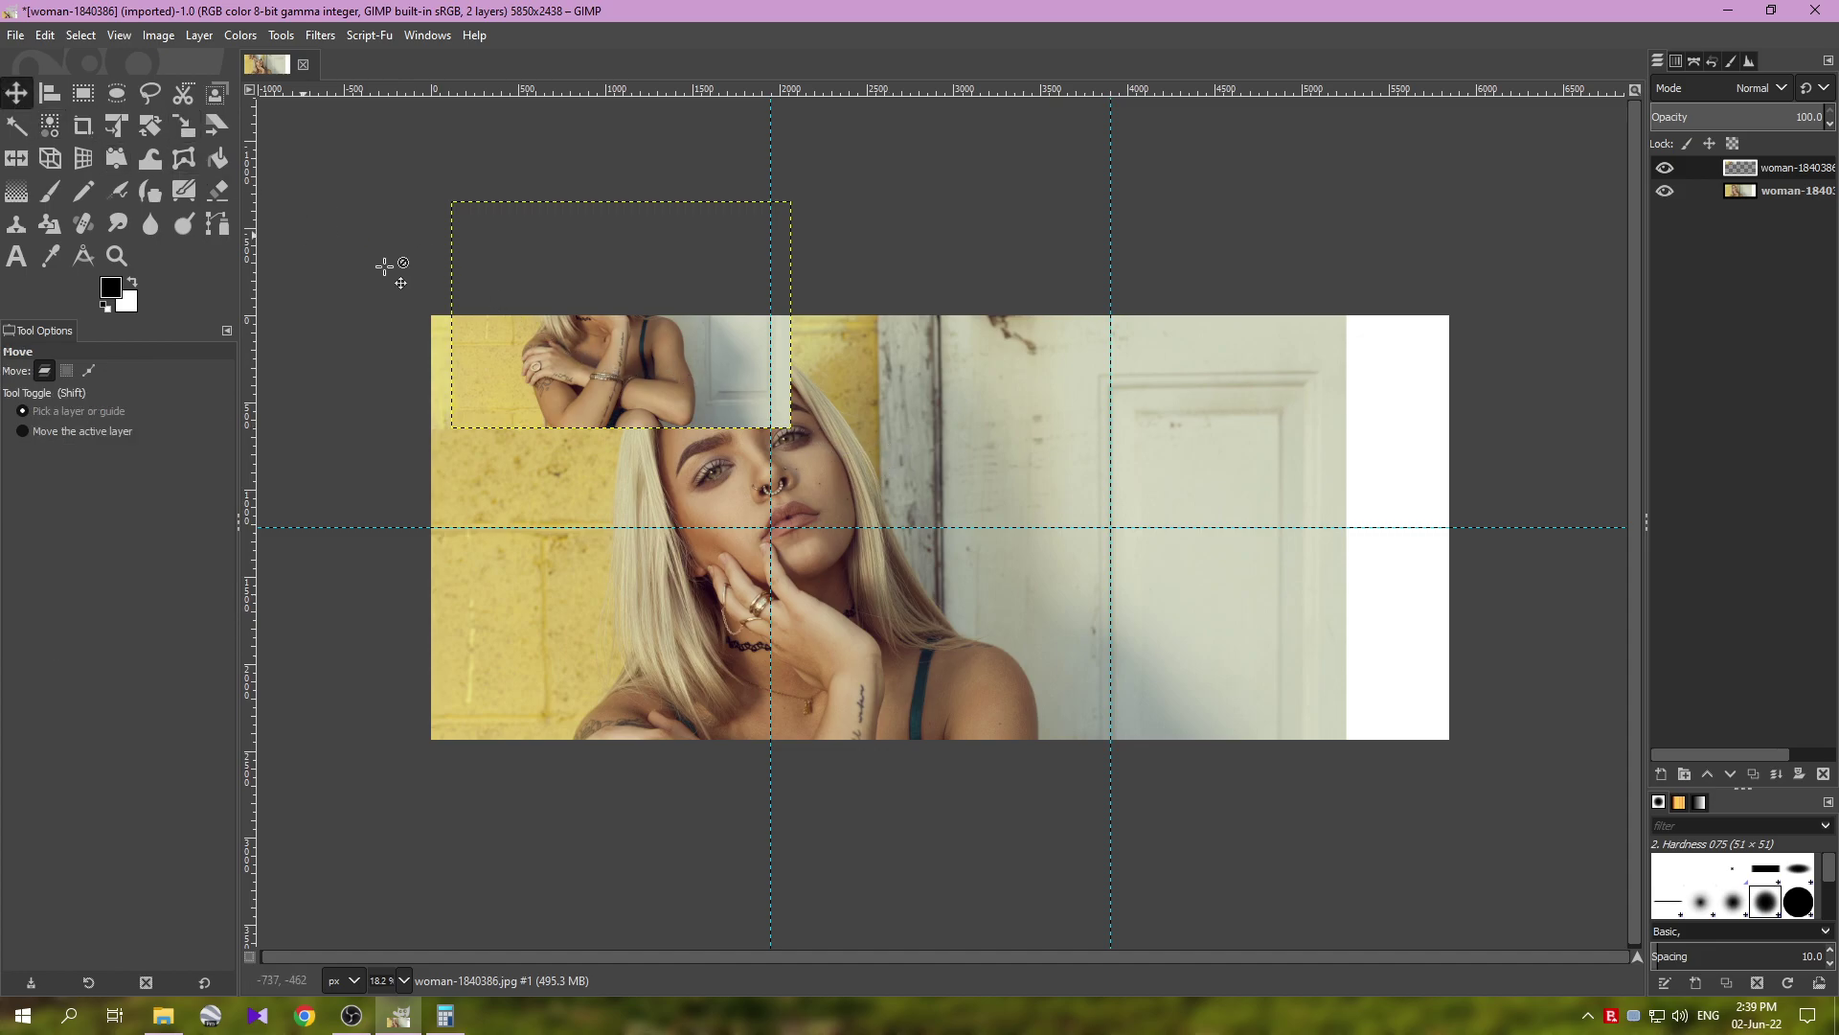
drag(602, 344, 1272, 571)
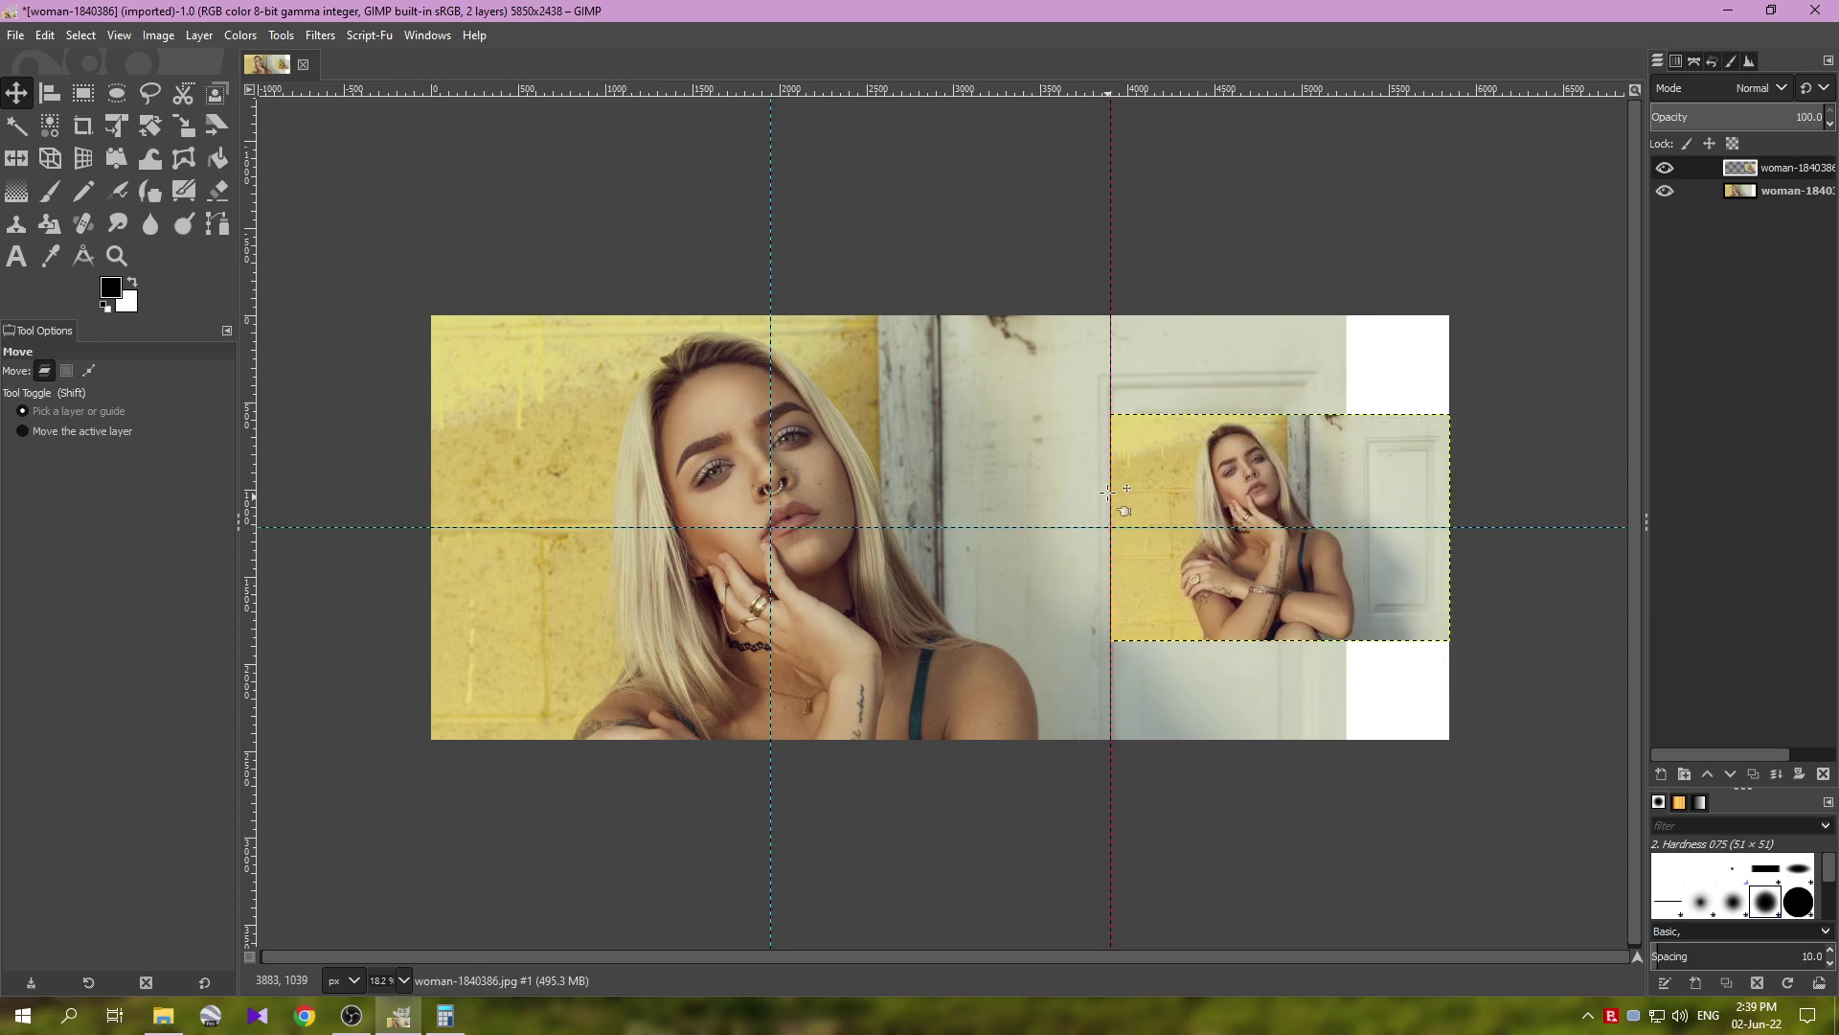
mouse_move(1209, 542)
mouse_down()
mouse_move(1271, 542)
mouse_move(1209, 541)
mouse_up()
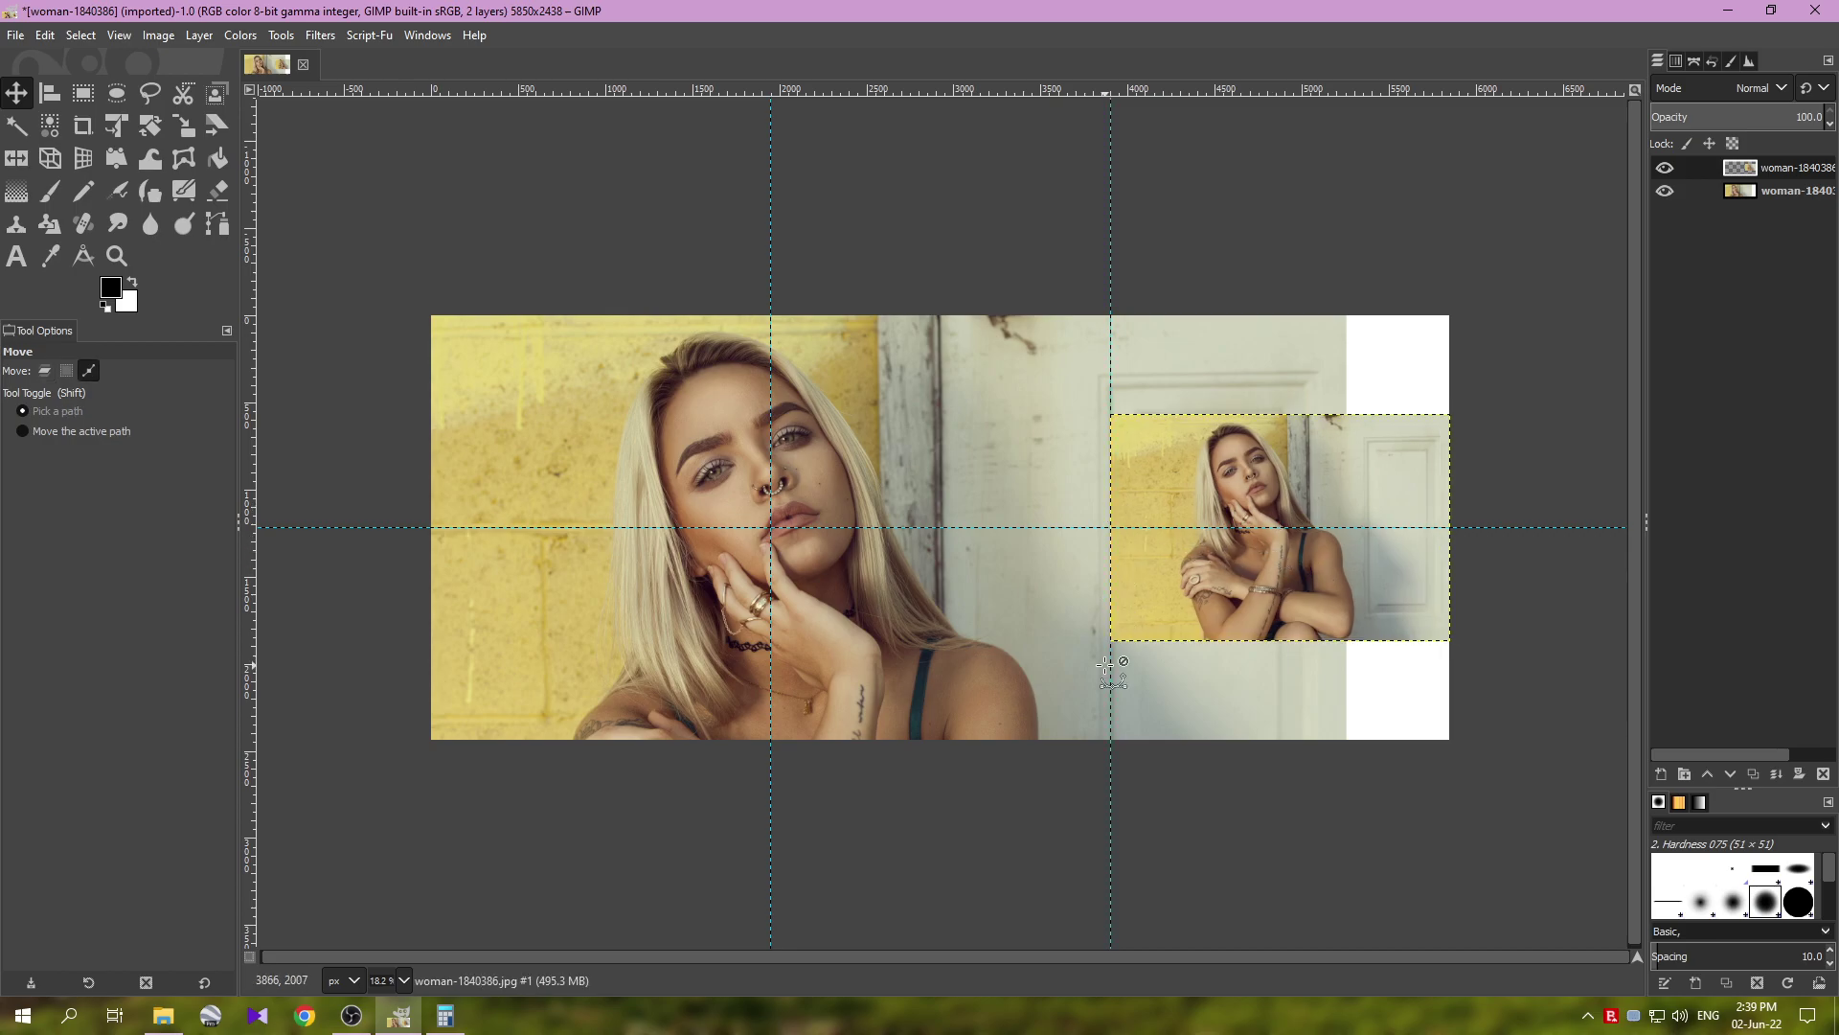
scroll(1113, 639, up, 14)
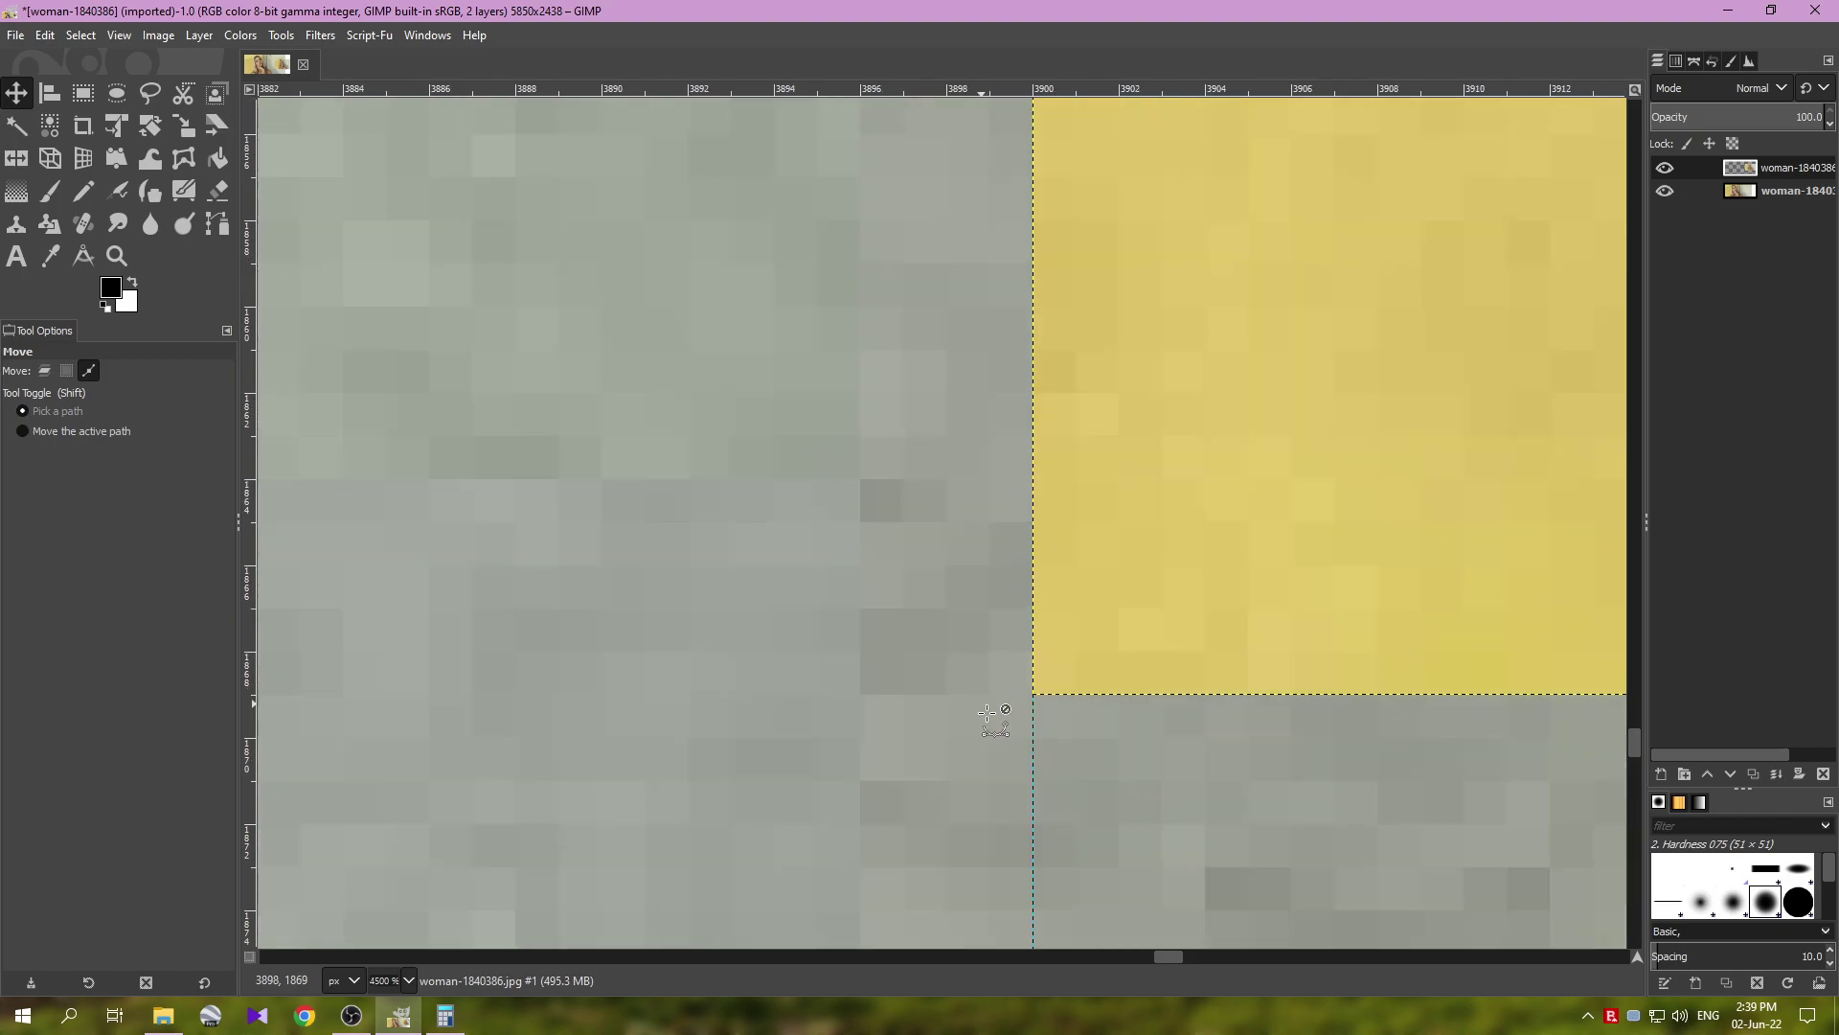
scroll(1054, 657, down, 10)
scroll(1077, 603, down, 5)
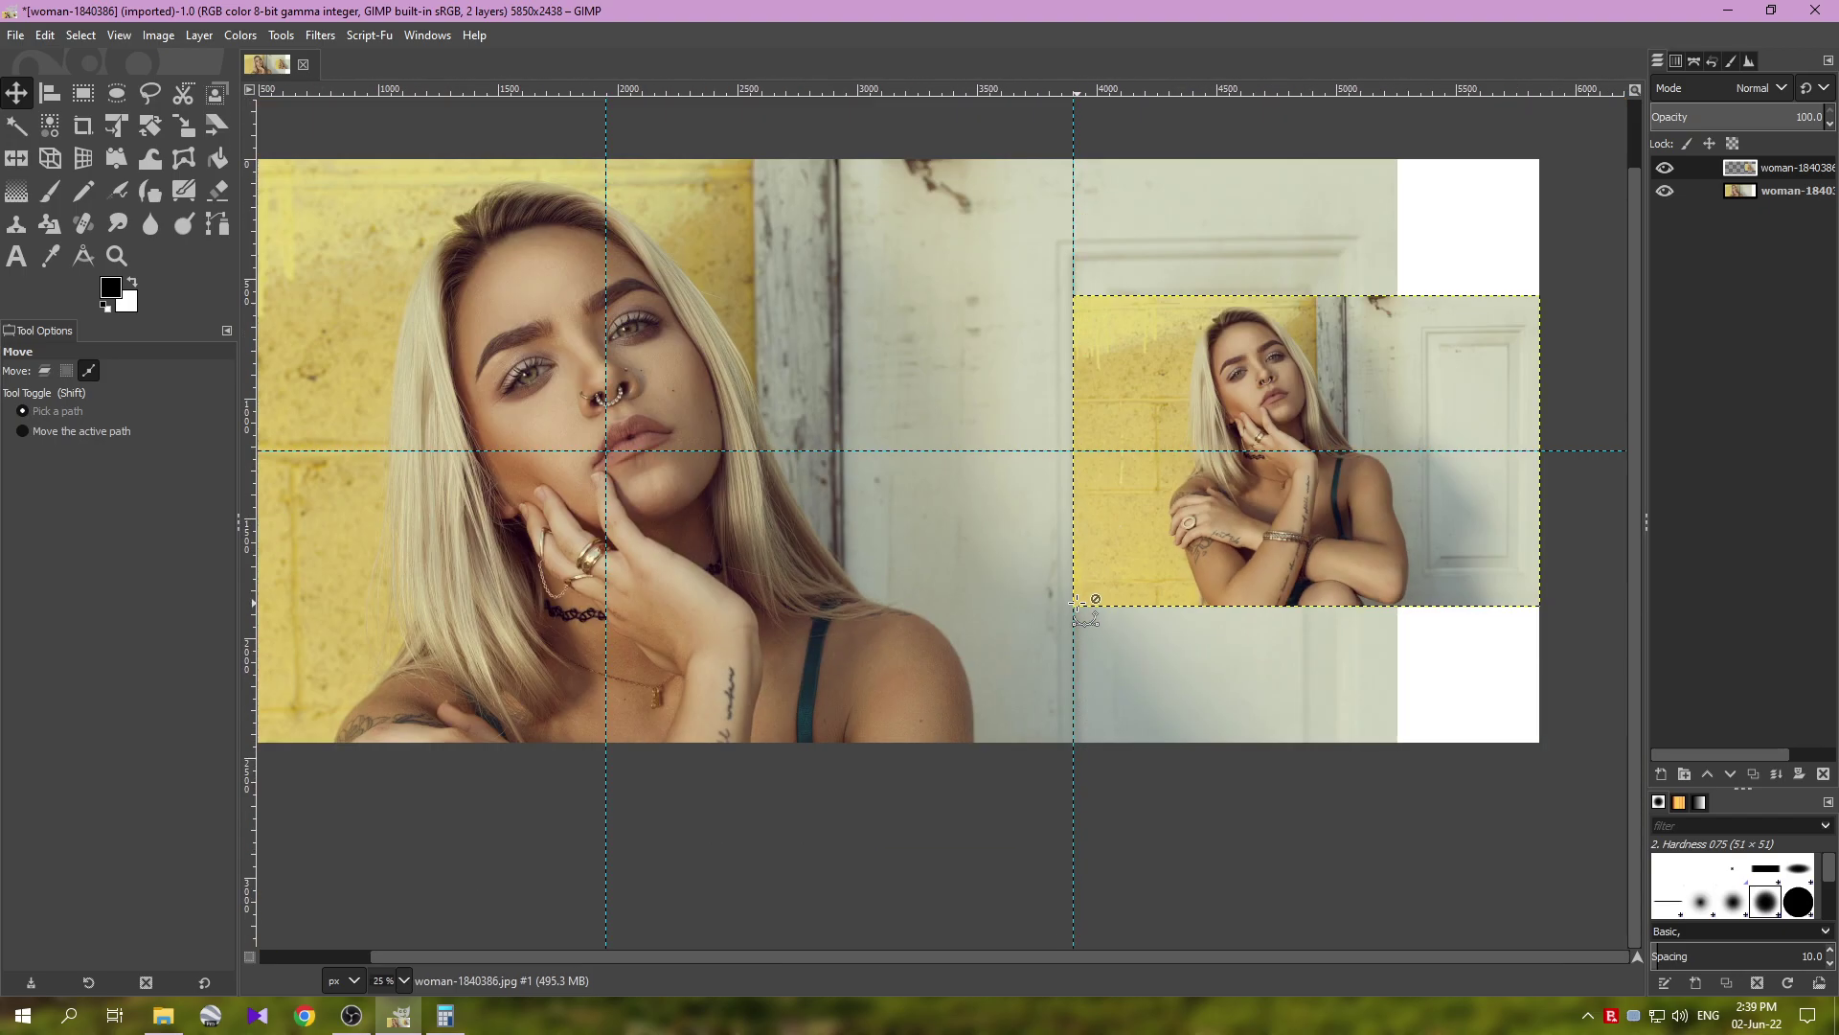
scroll(1162, 509, up, 9)
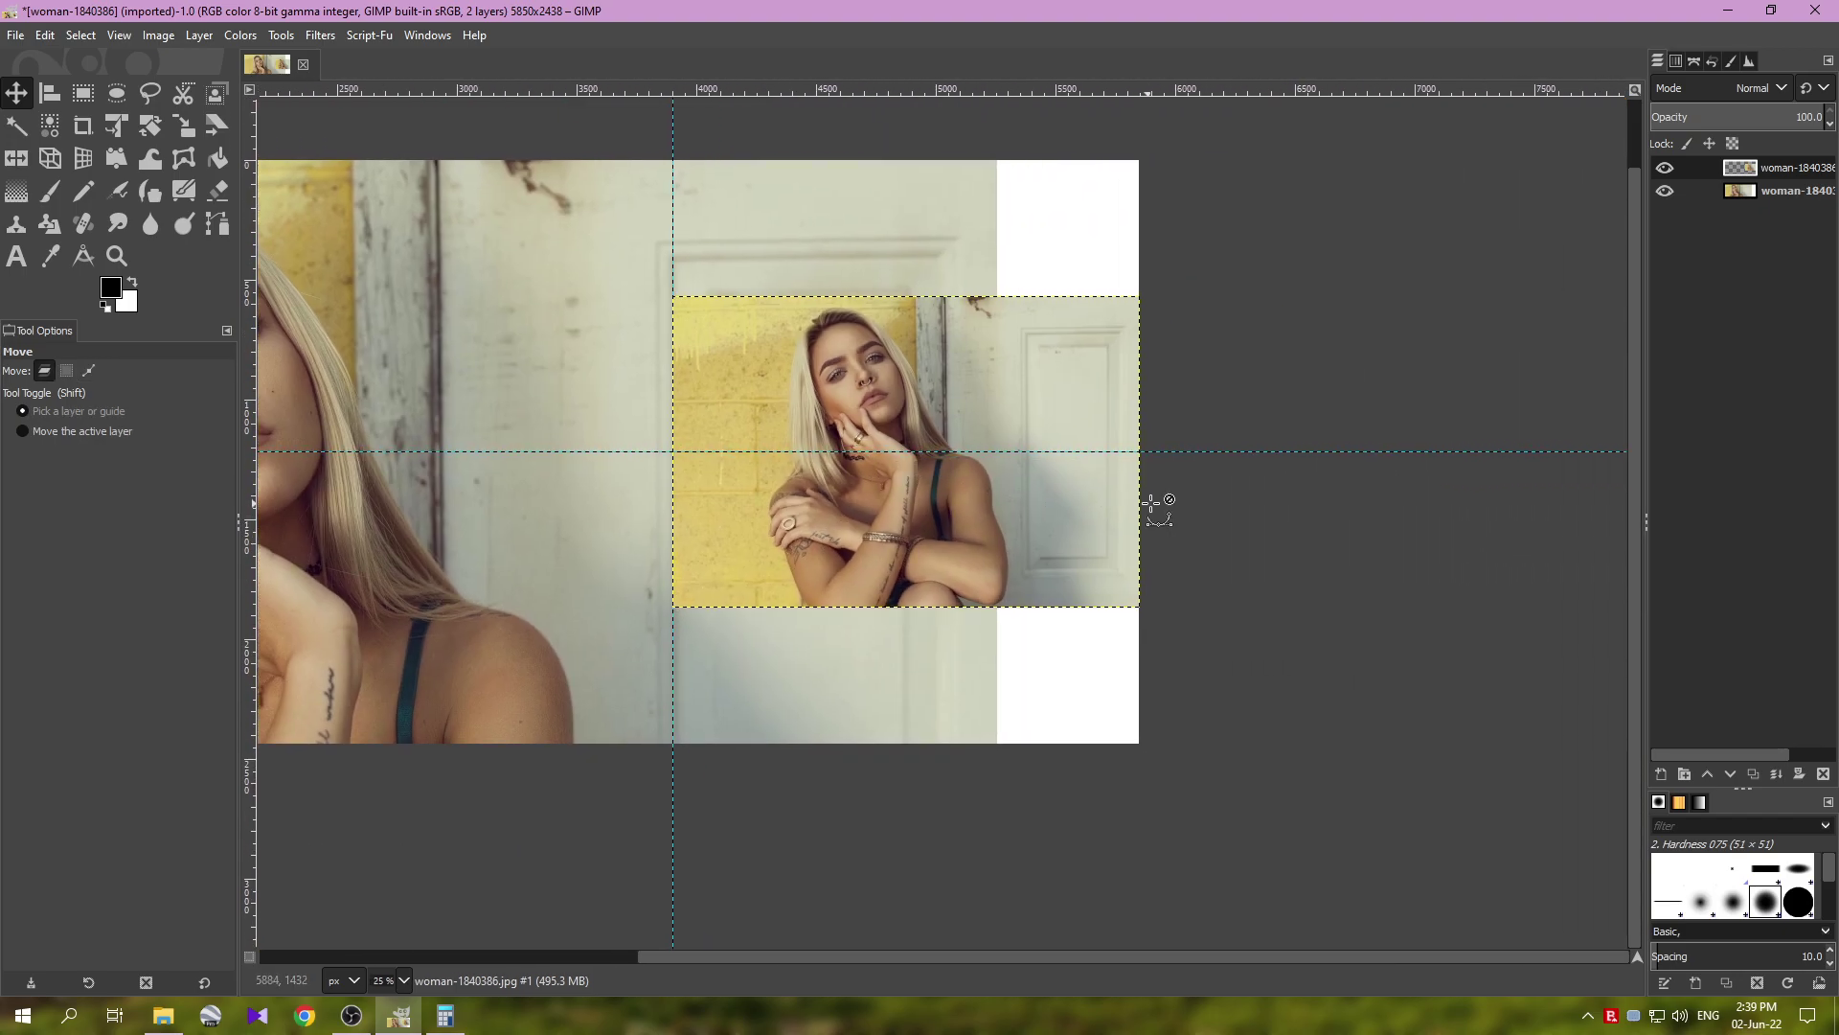
scroll(1162, 355, down, 5)
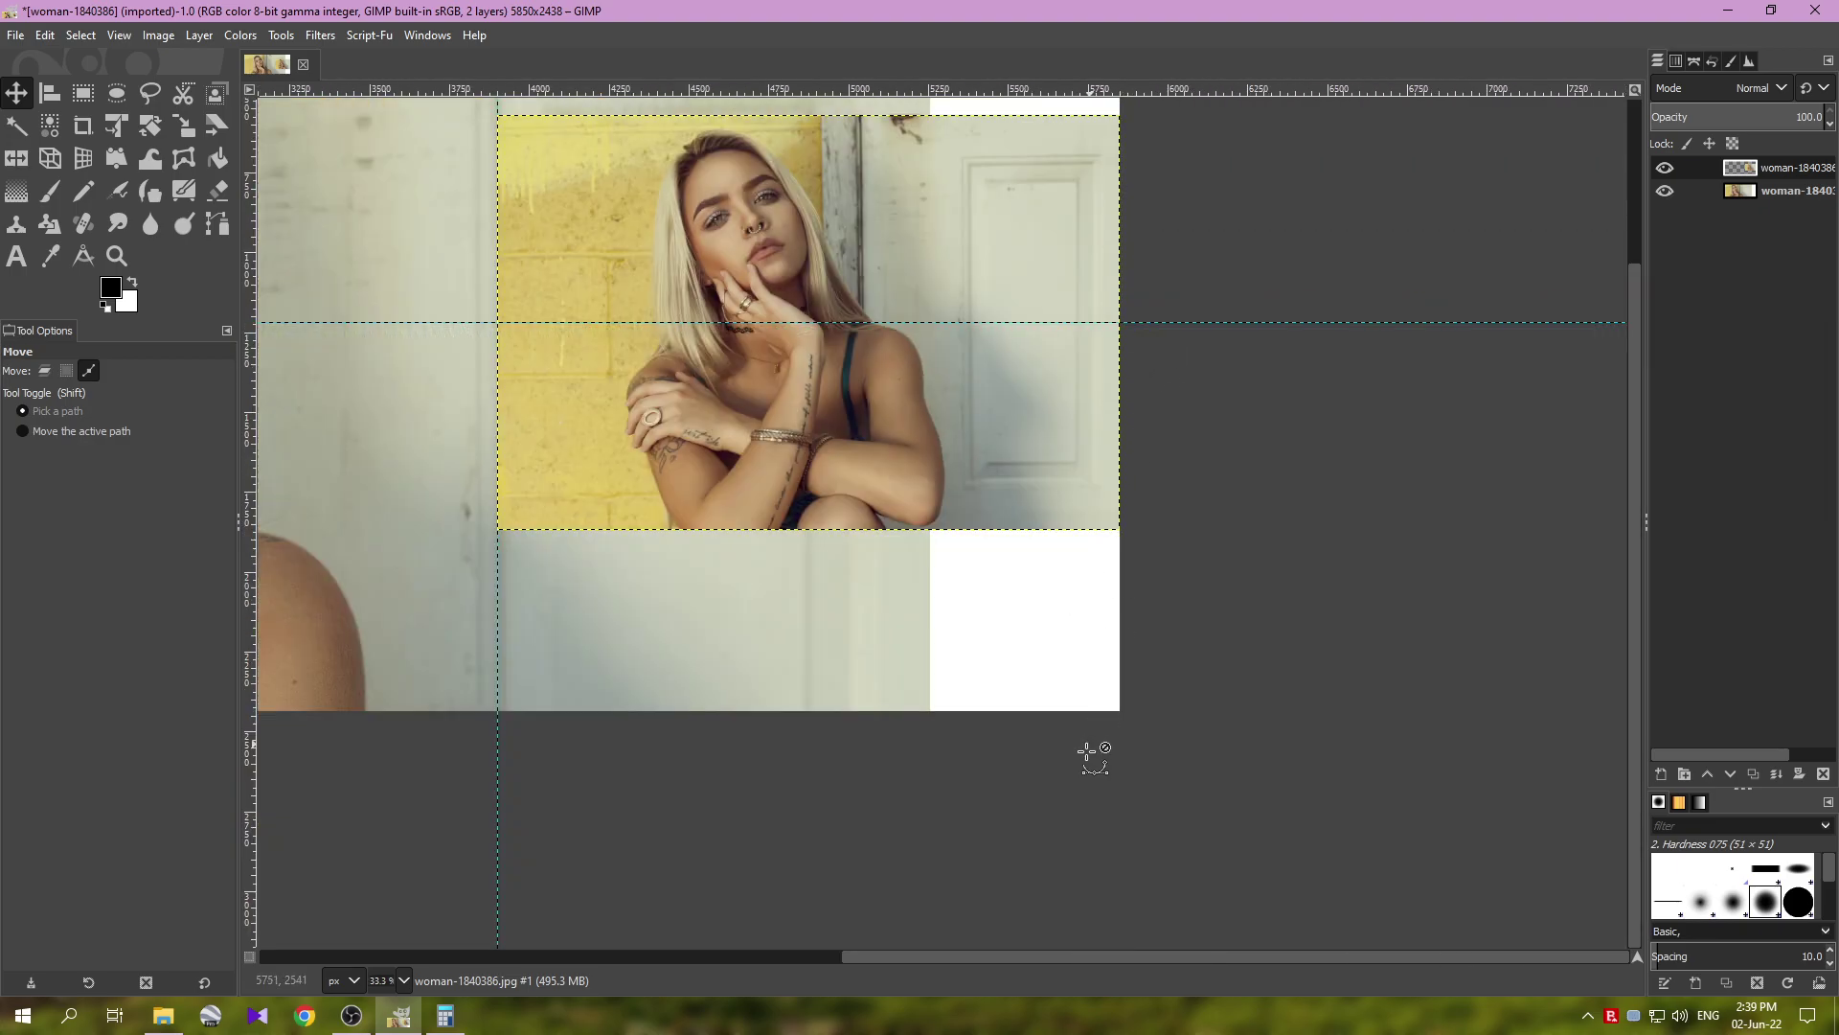
scroll(1092, 751, up, 2)
scroll(1169, 177, up, 2)
scroll(1080, 397, down, 7)
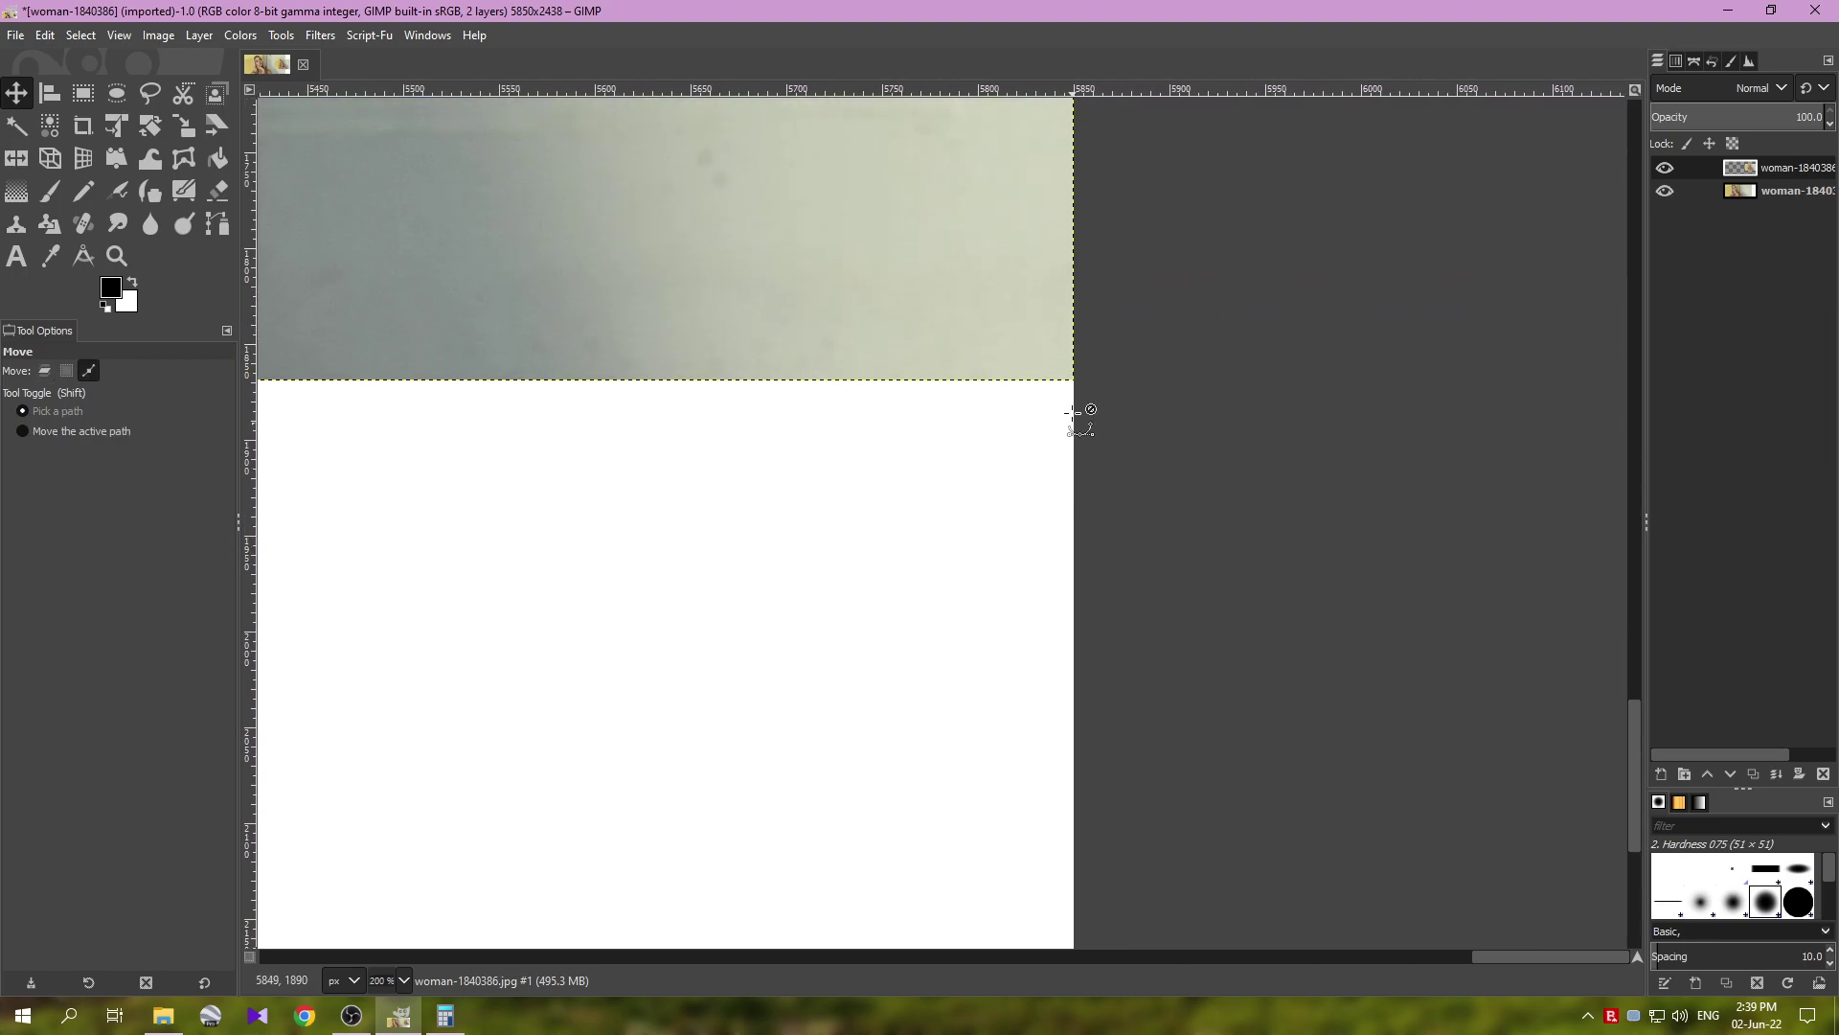
scroll(958, 421, up, 3)
scroll(958, 421, left, 3)
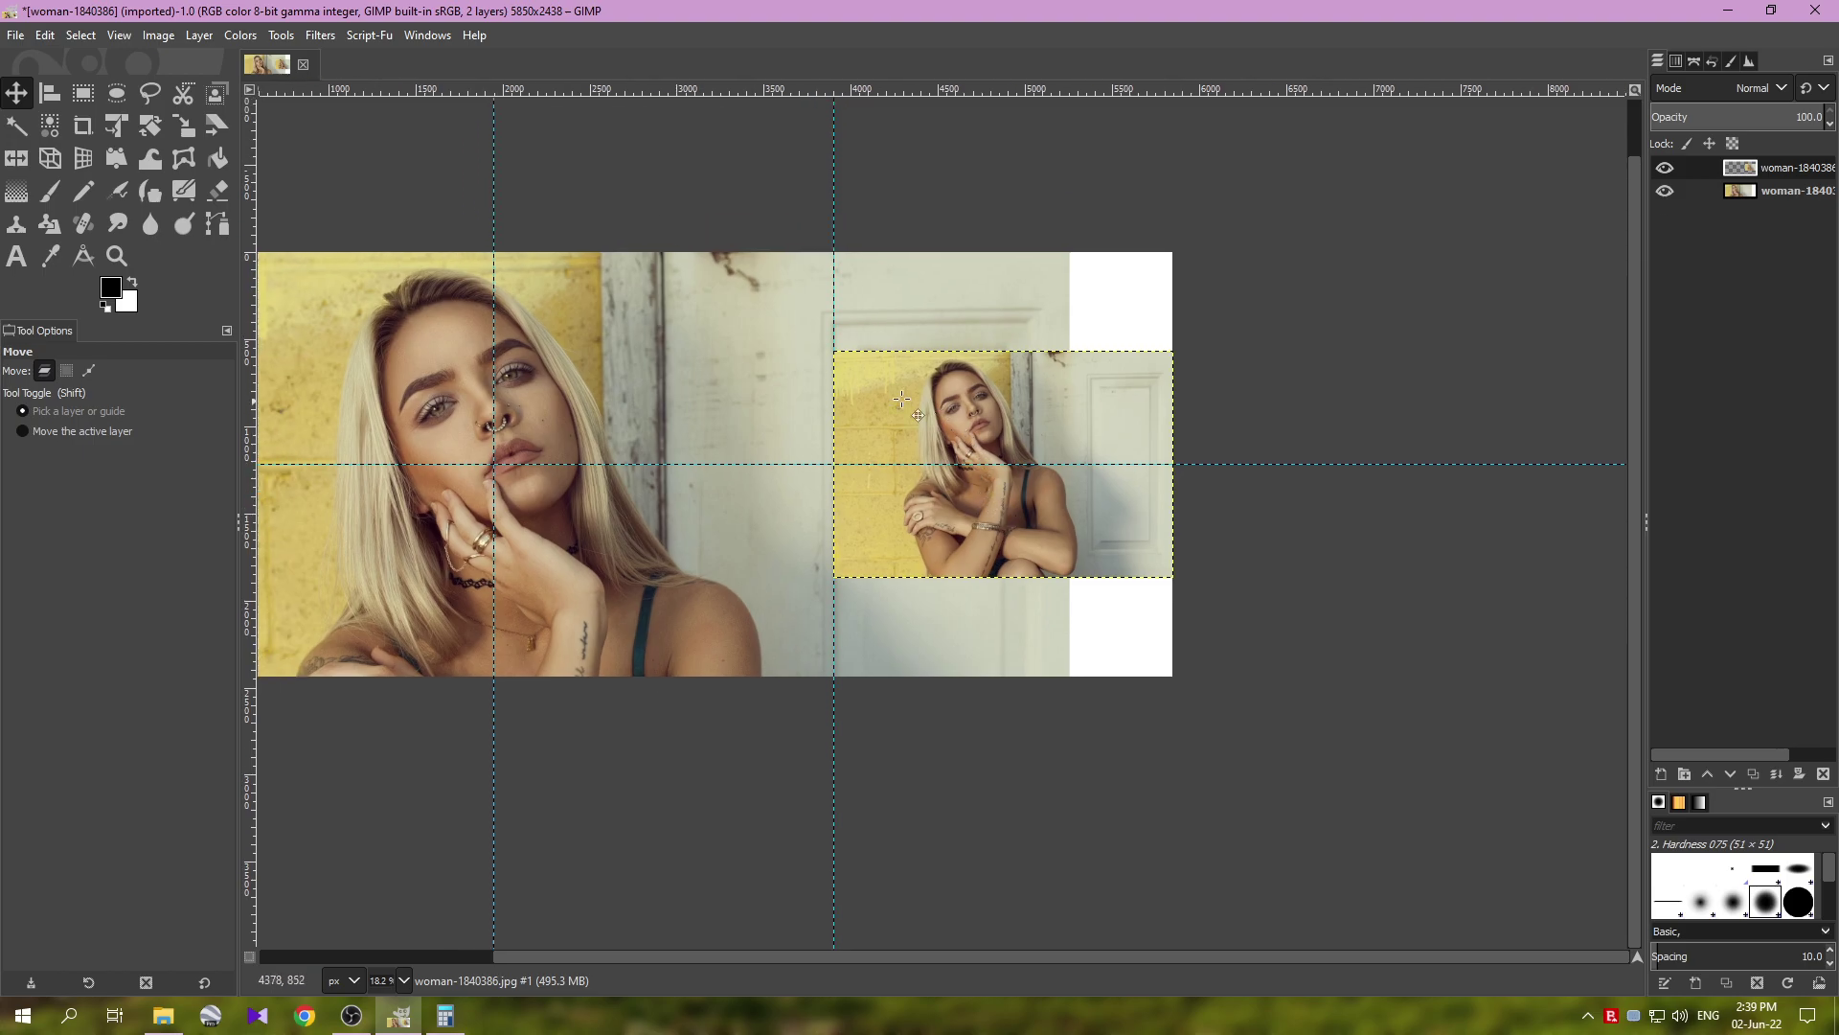
- Draw a 1950×569 px rectangle selection at 3900, 0 above the small copy
click(84, 100)
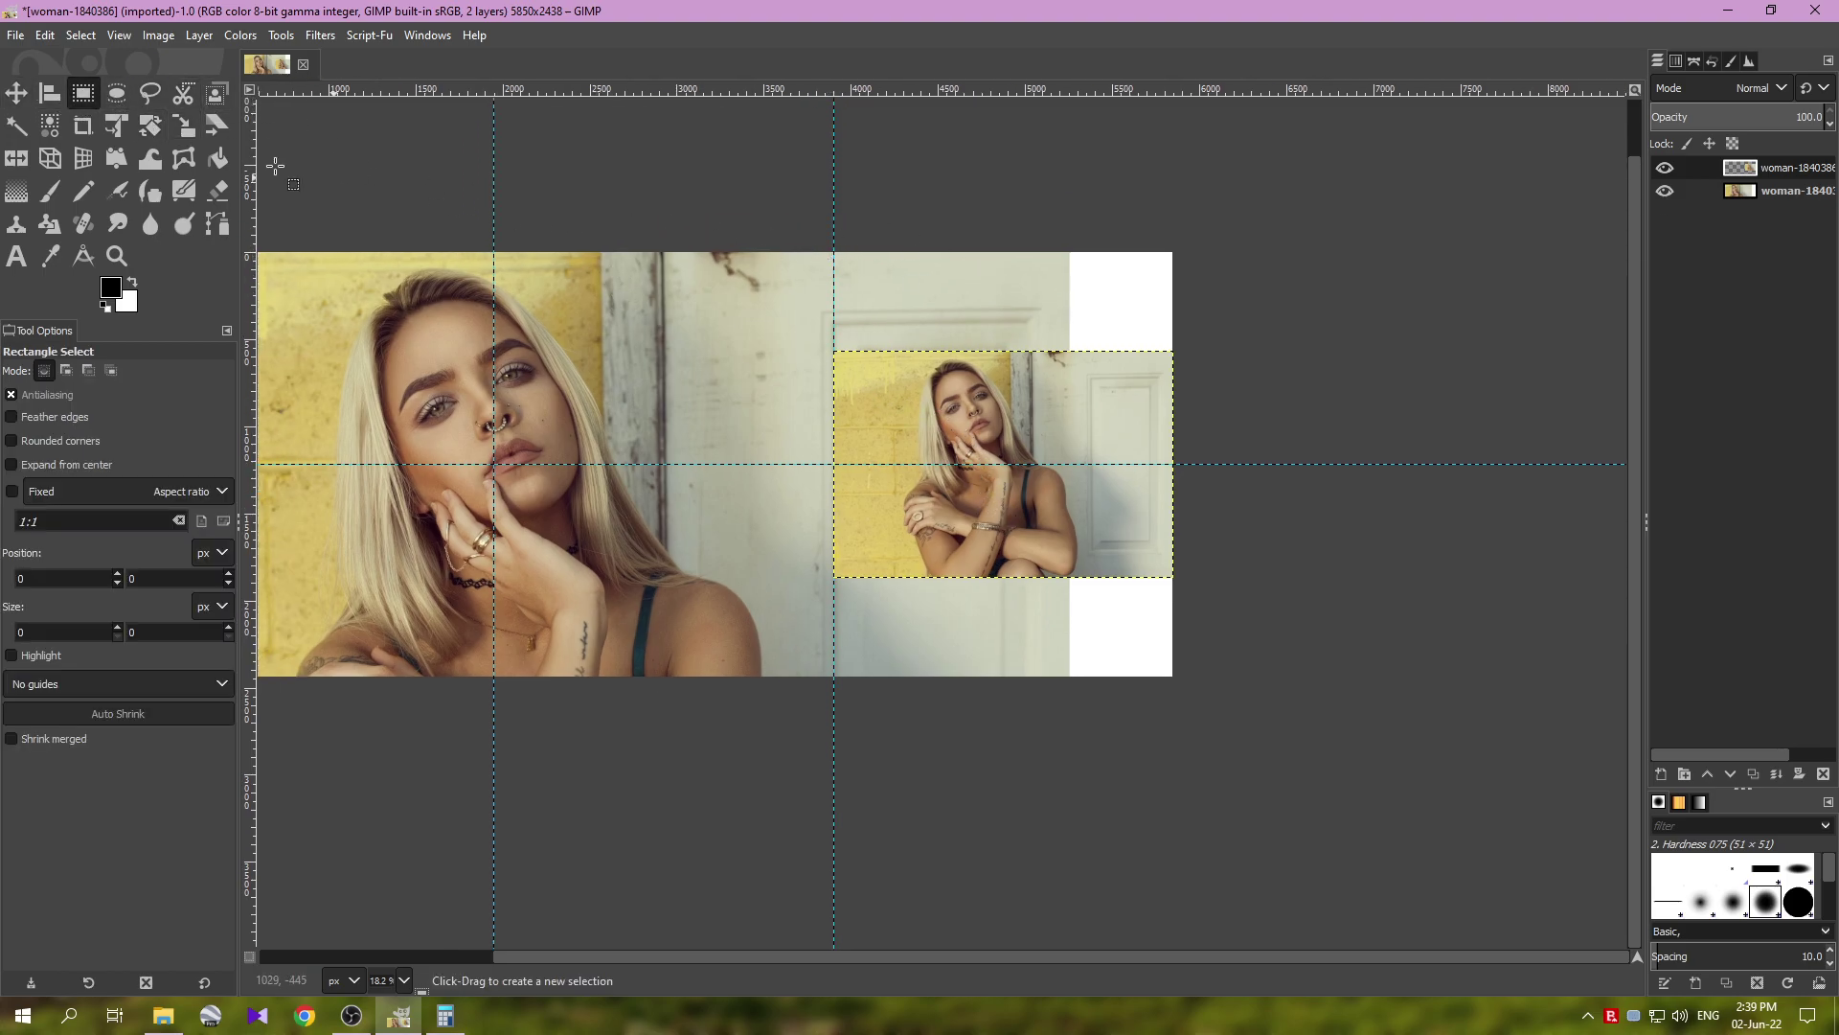
ctrl+scroll(843, 250, up, 4)
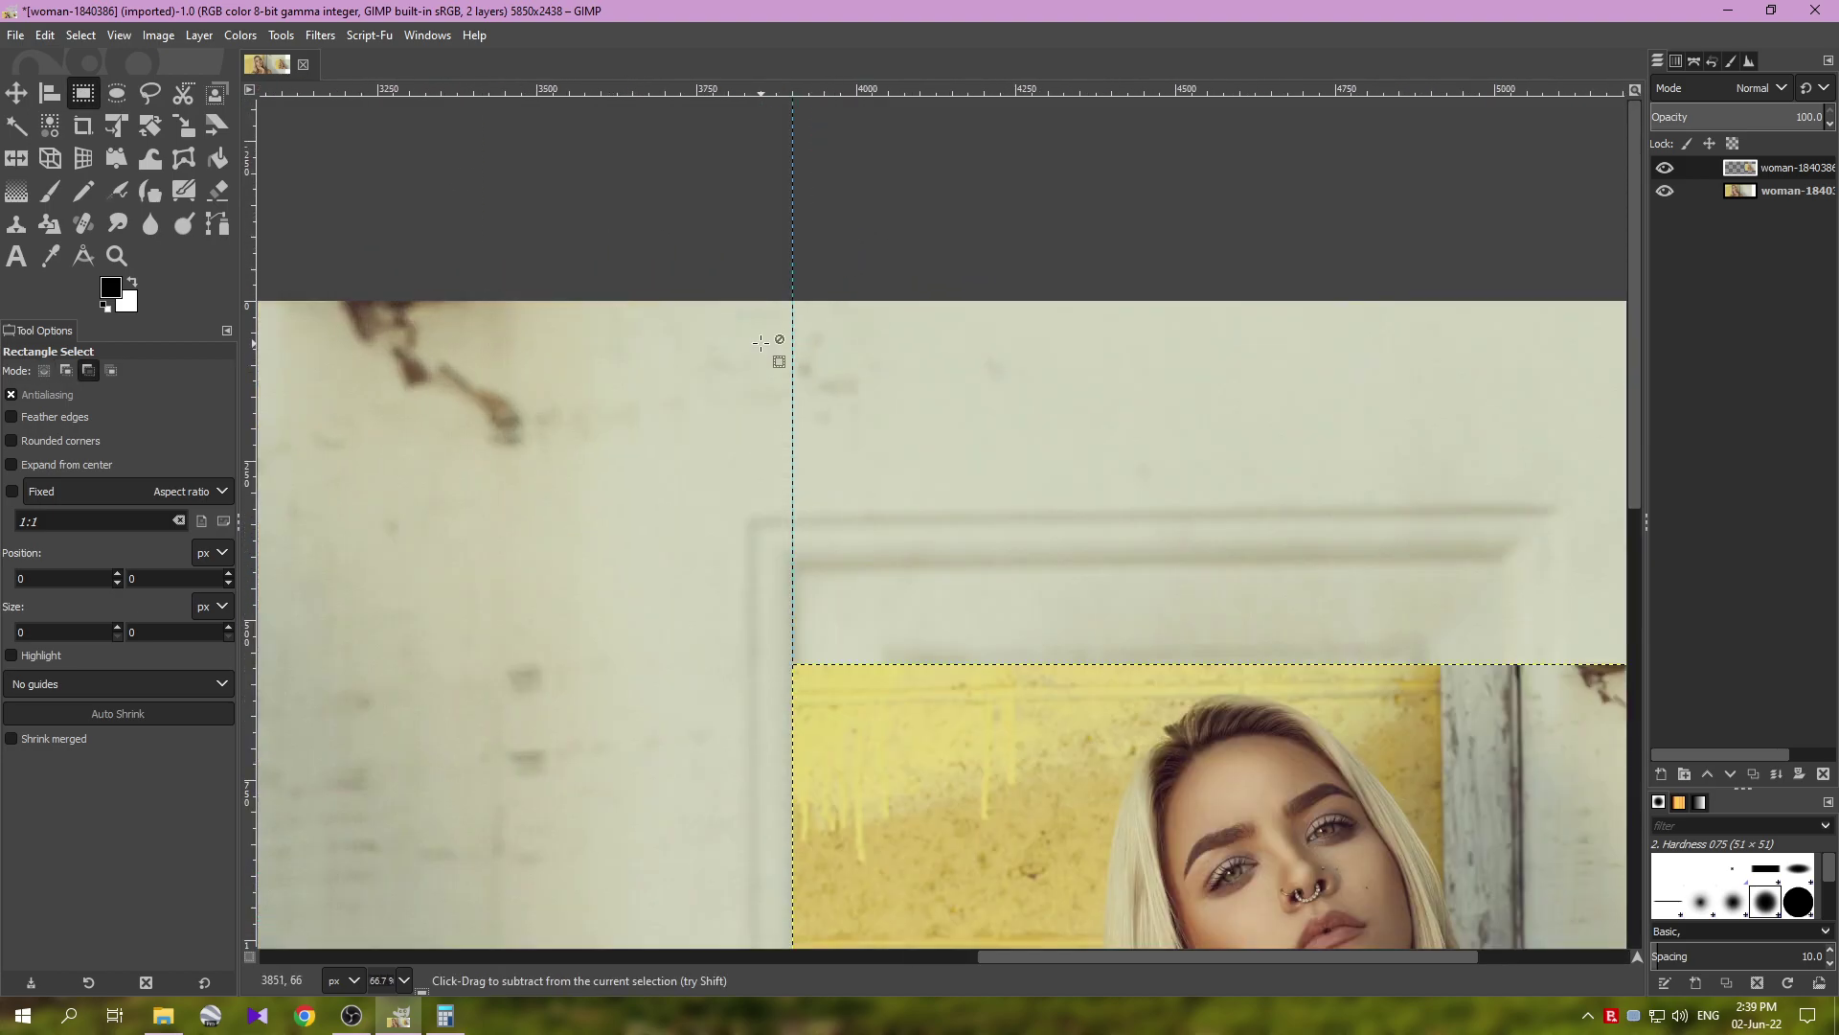
ctrl+scroll(761, 342, up, 4)
drag(900, 151, 1068, 371)
ctrl+scroll(894, 156, up, 6)
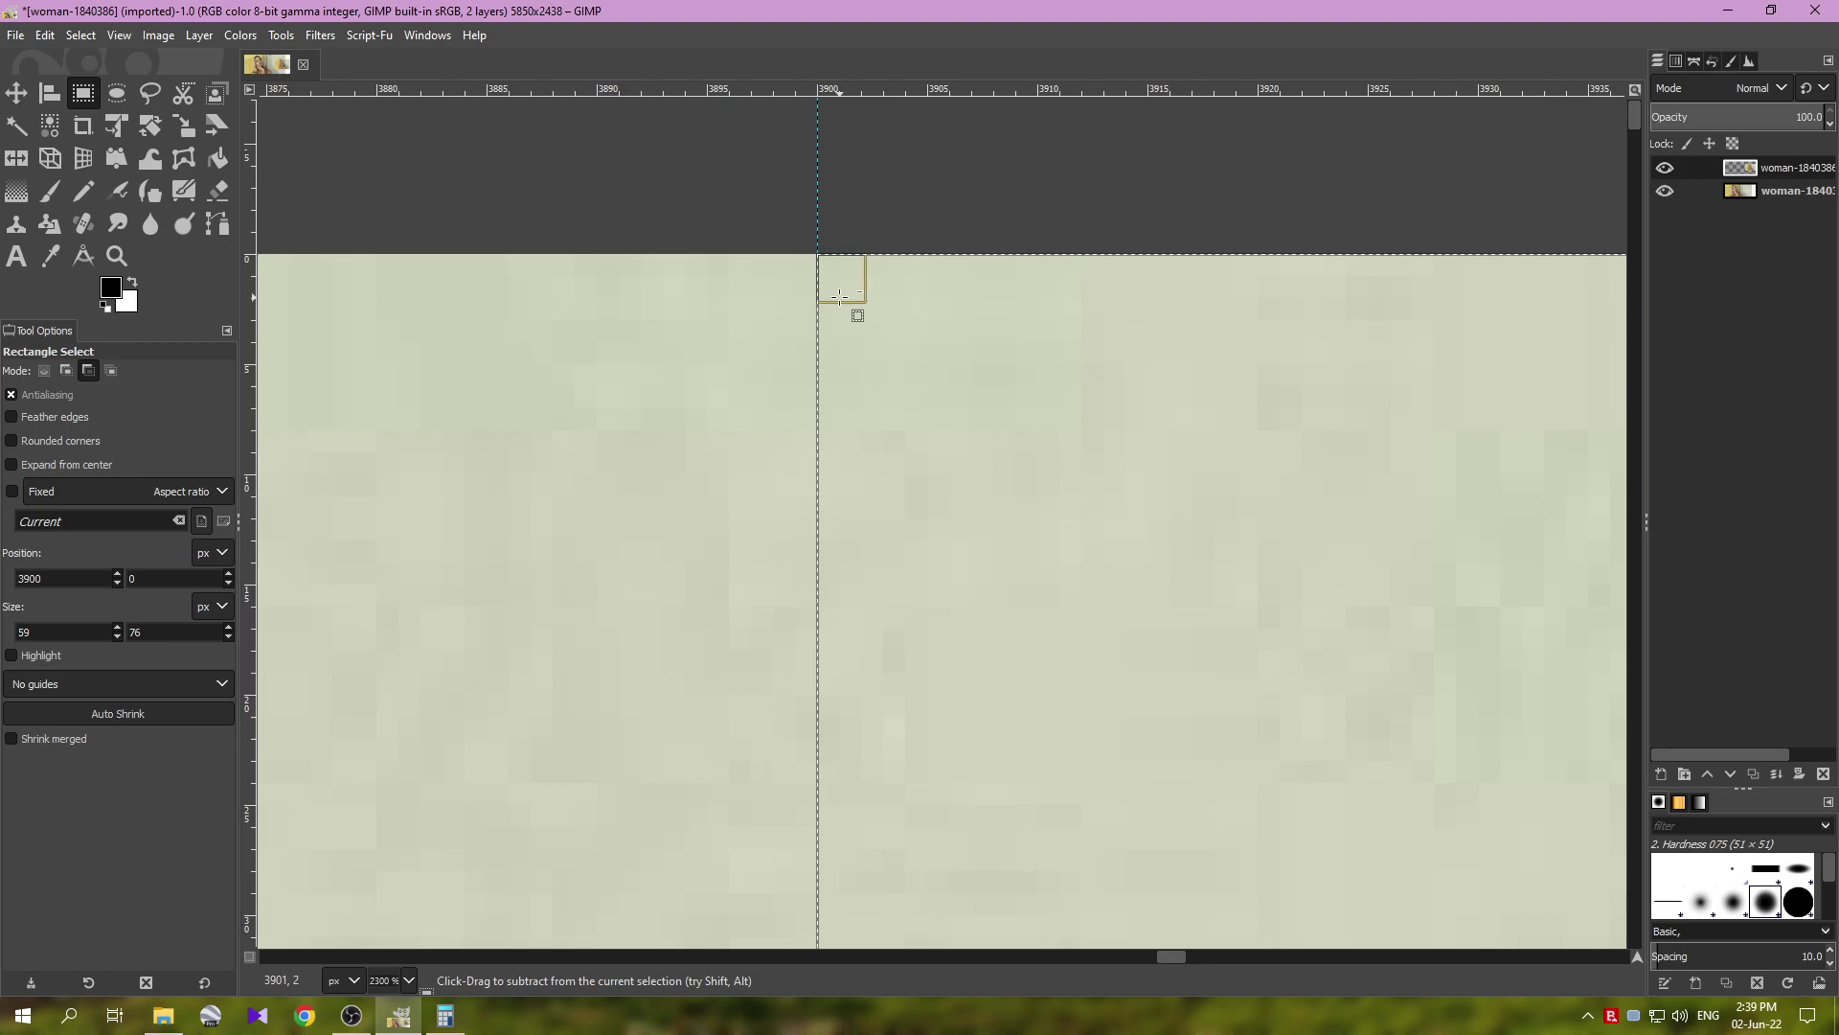
ctrl+scroll(865, 301, down, 6)
ctrl+scroll(867, 364, down, 5)
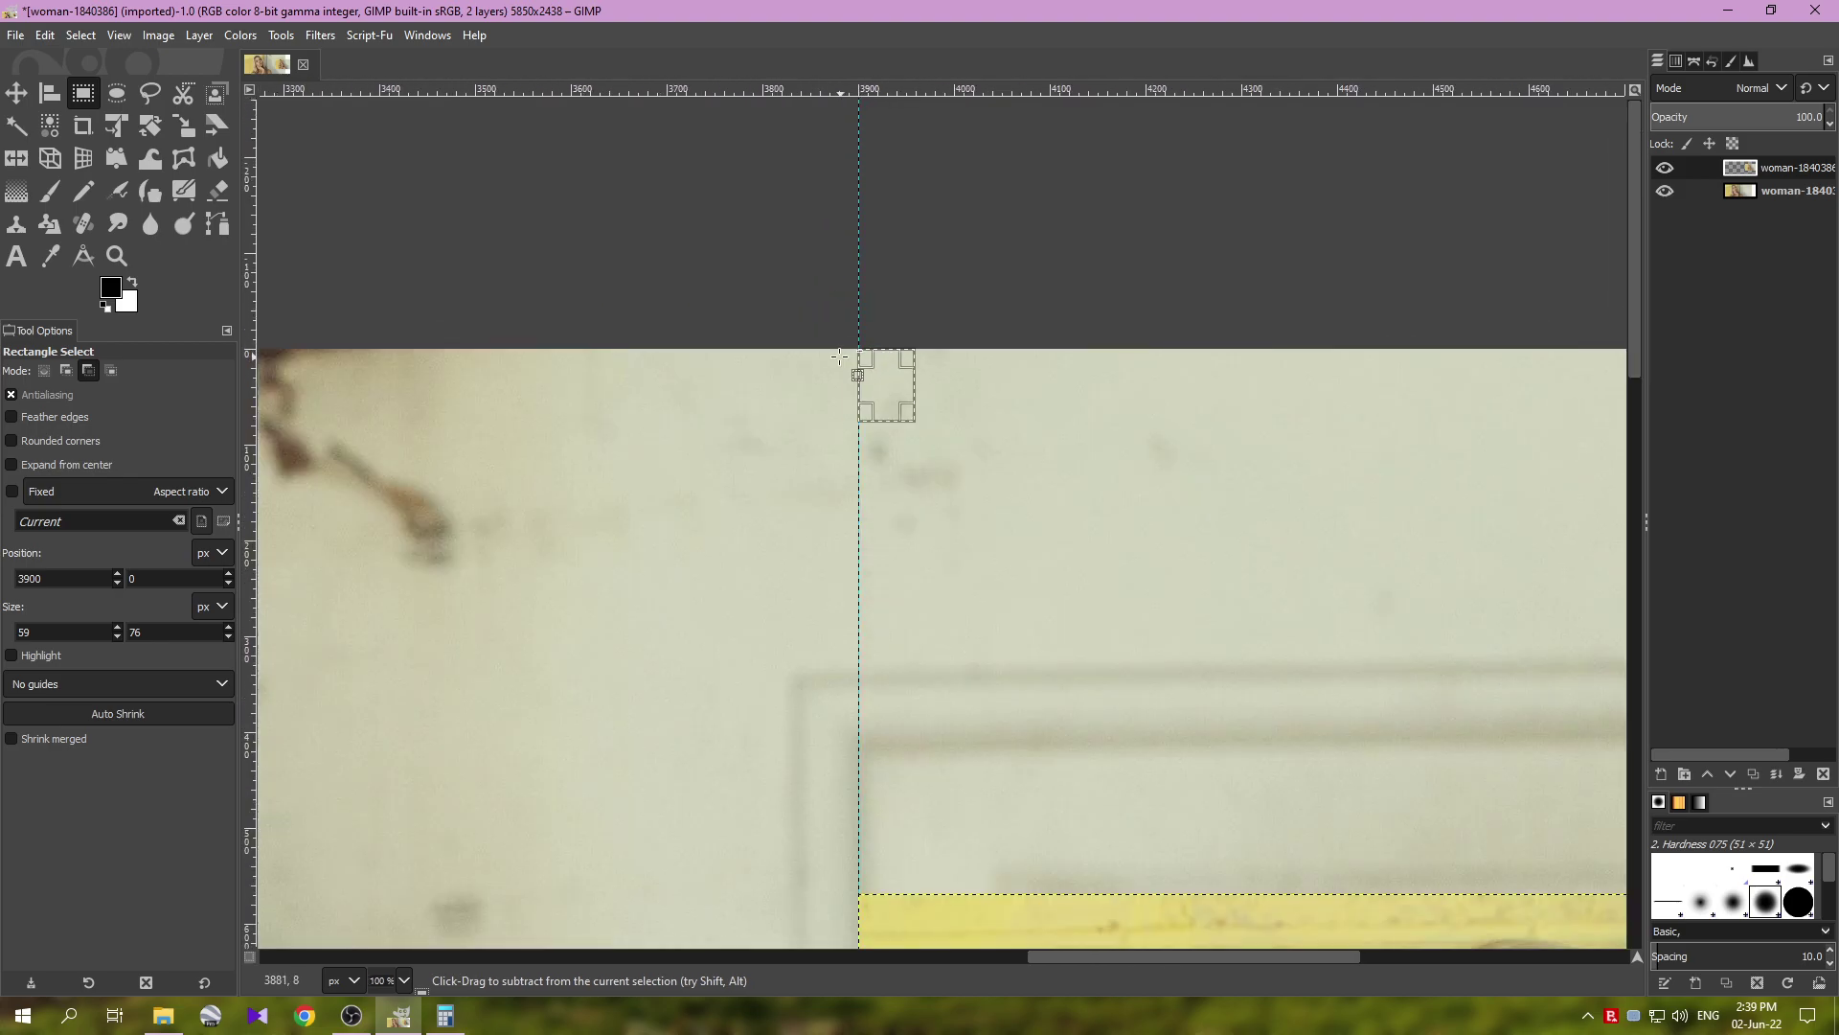
ctrl+scroll(848, 378, up, 2)
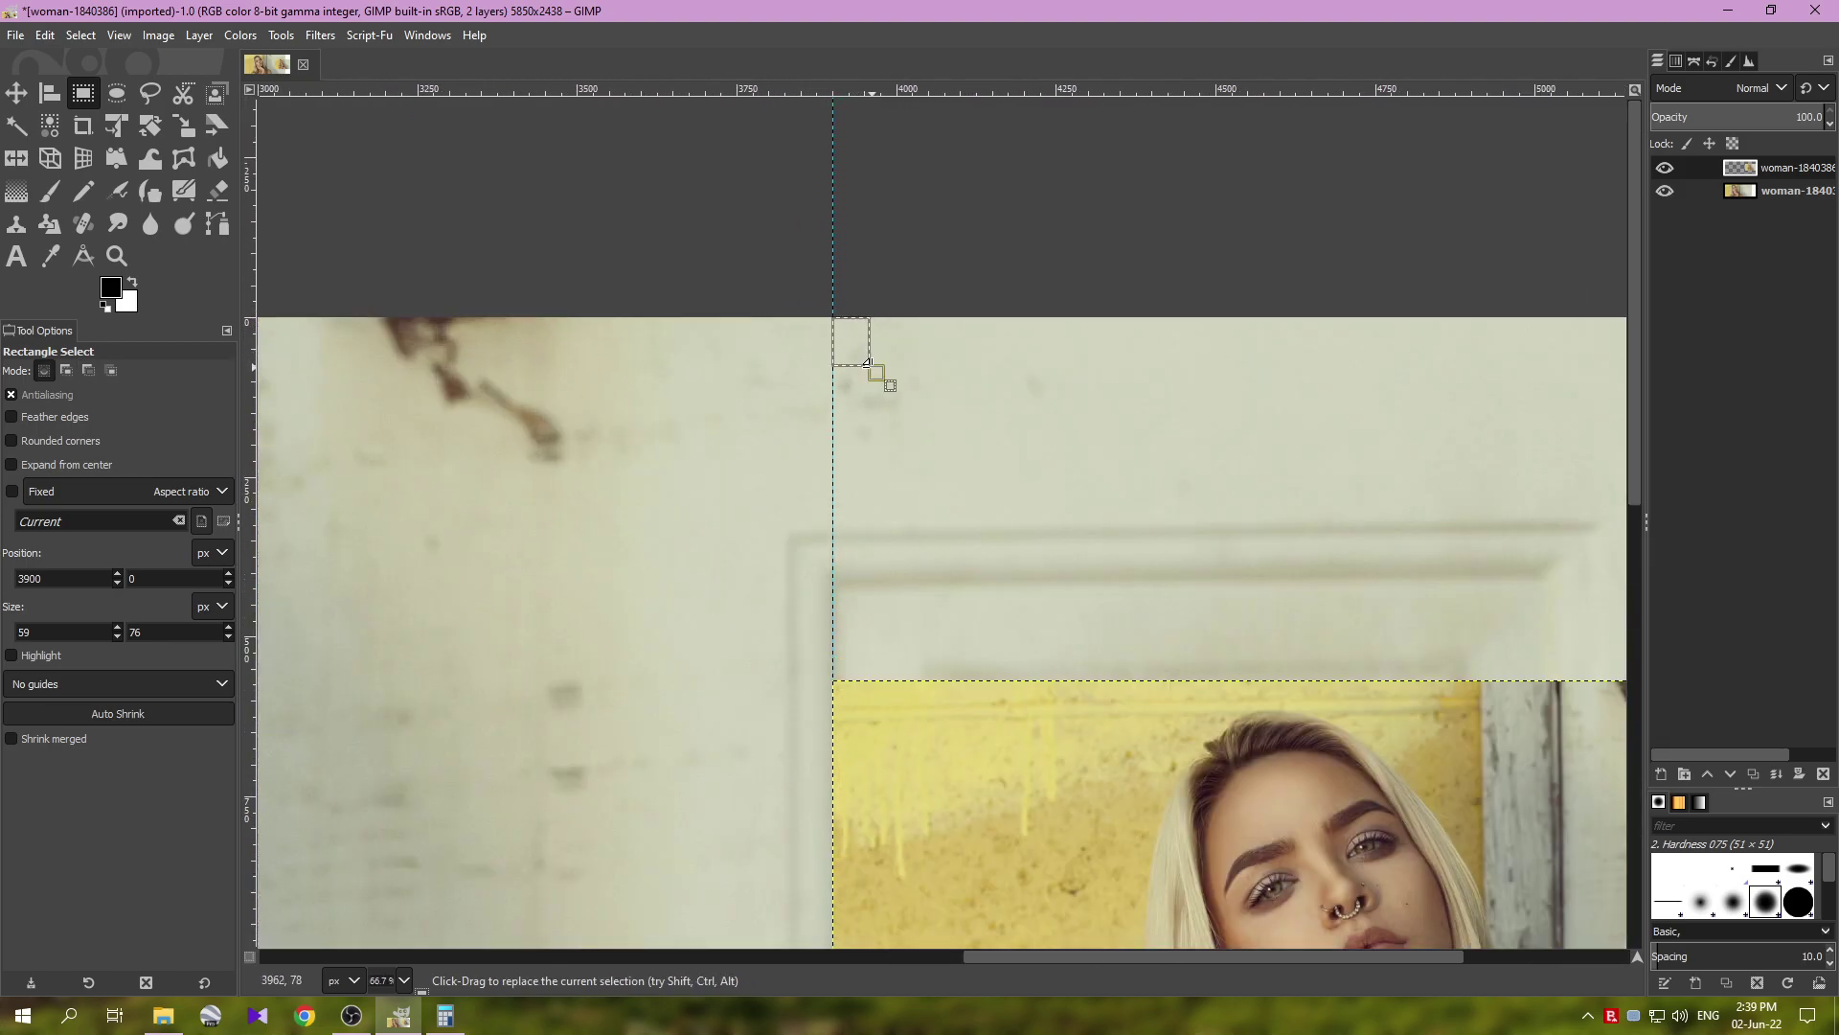
drag(876, 371, 1431, 565)
ctrl+scroll(1562, 593, up, 10)
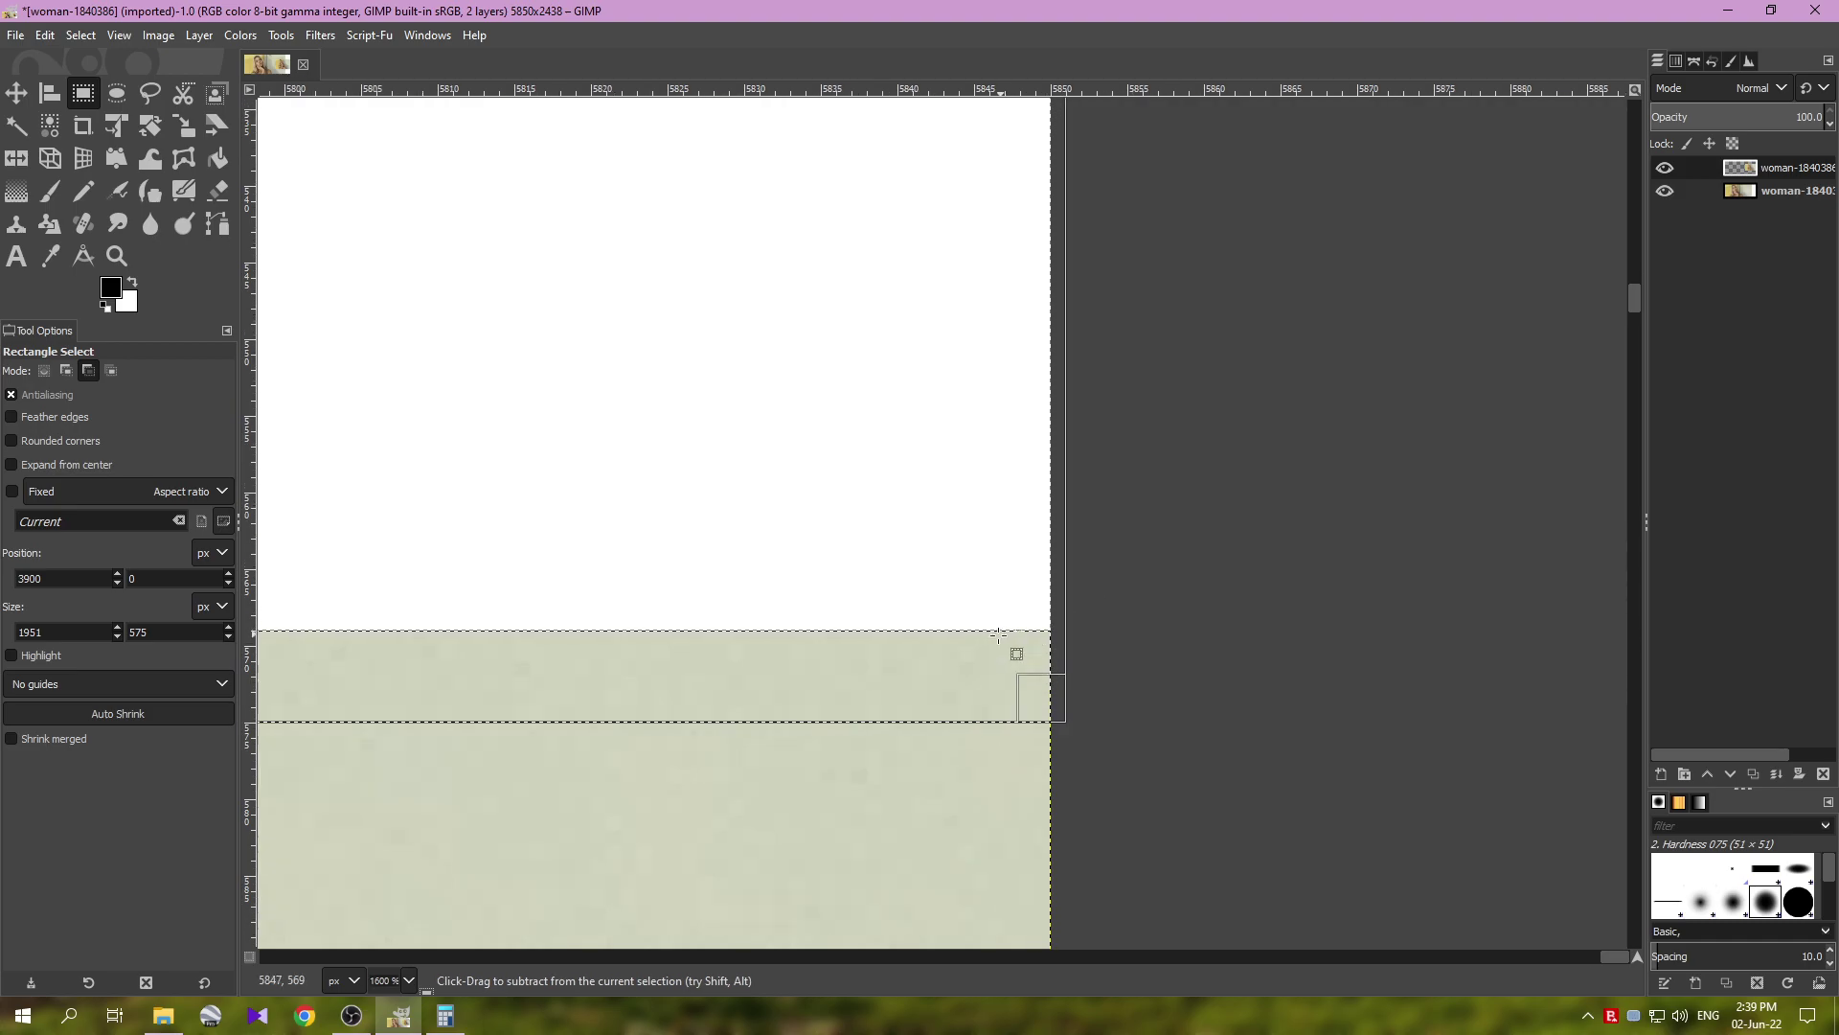
drag(1075, 723, 1055, 588)
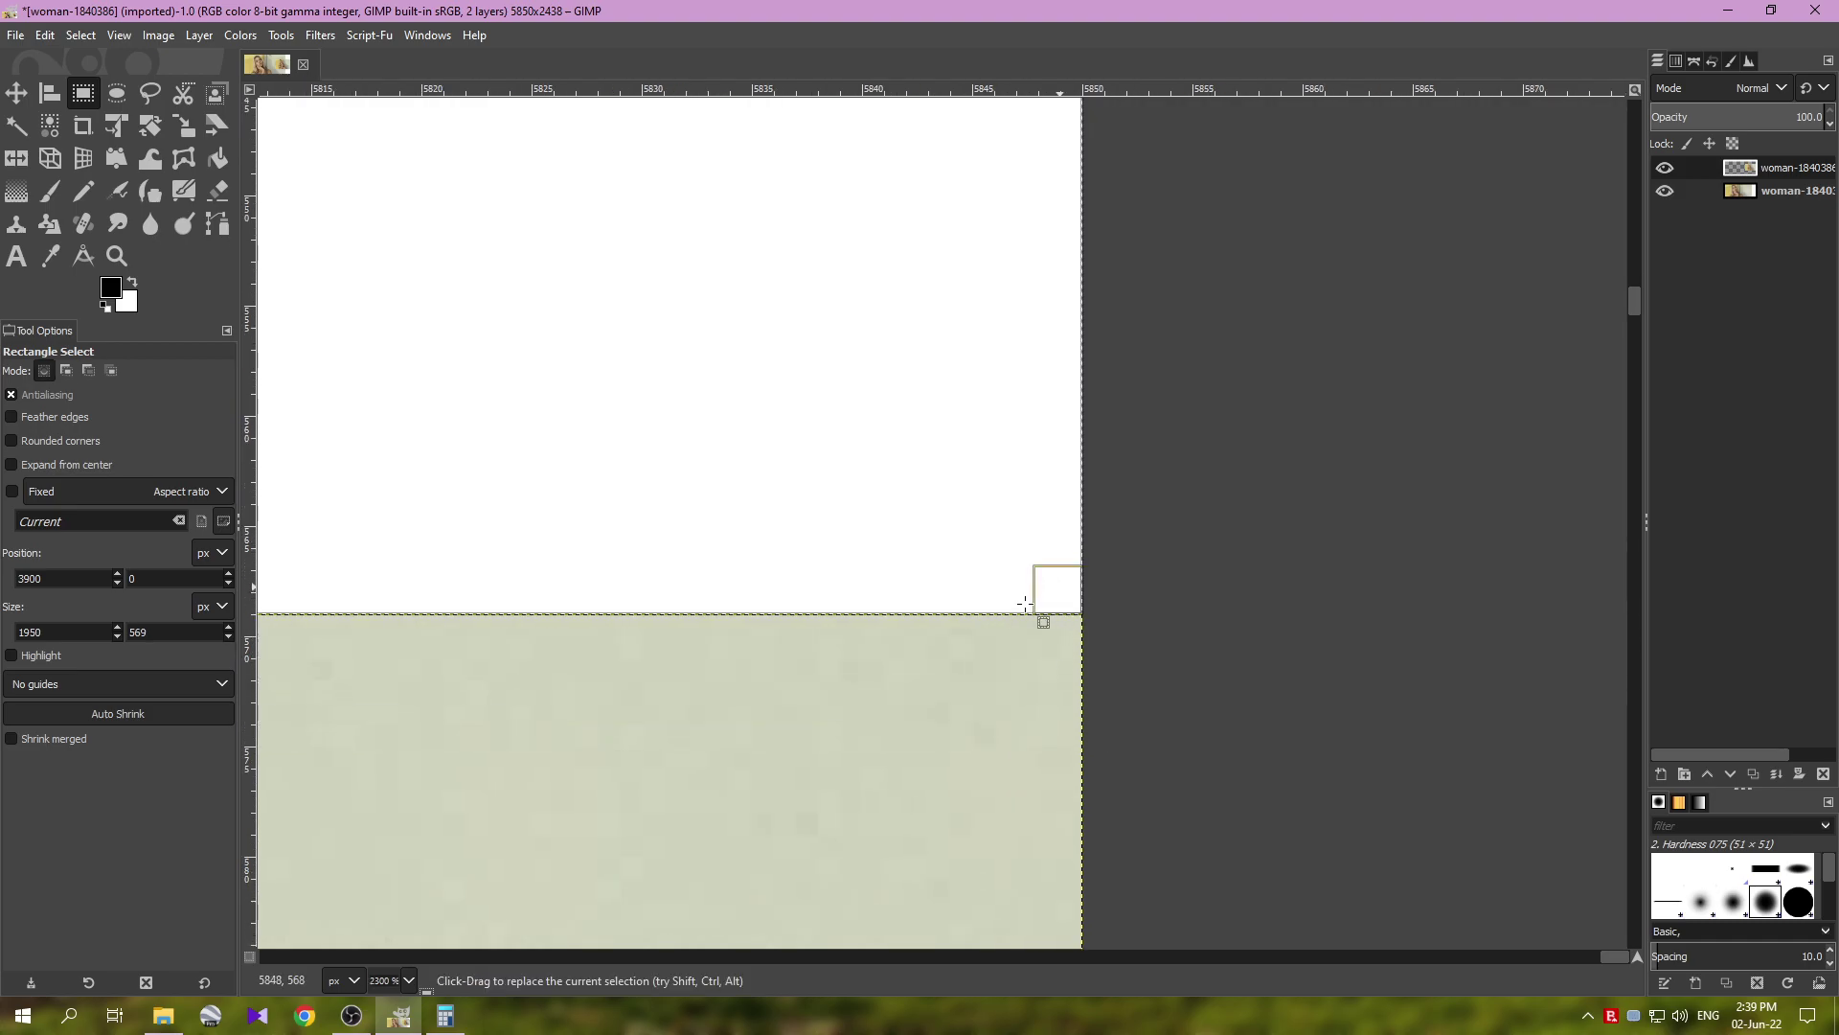
ctrl+scroll(1014, 608, down, 5)
ctrl+scroll(942, 588, down, 7)
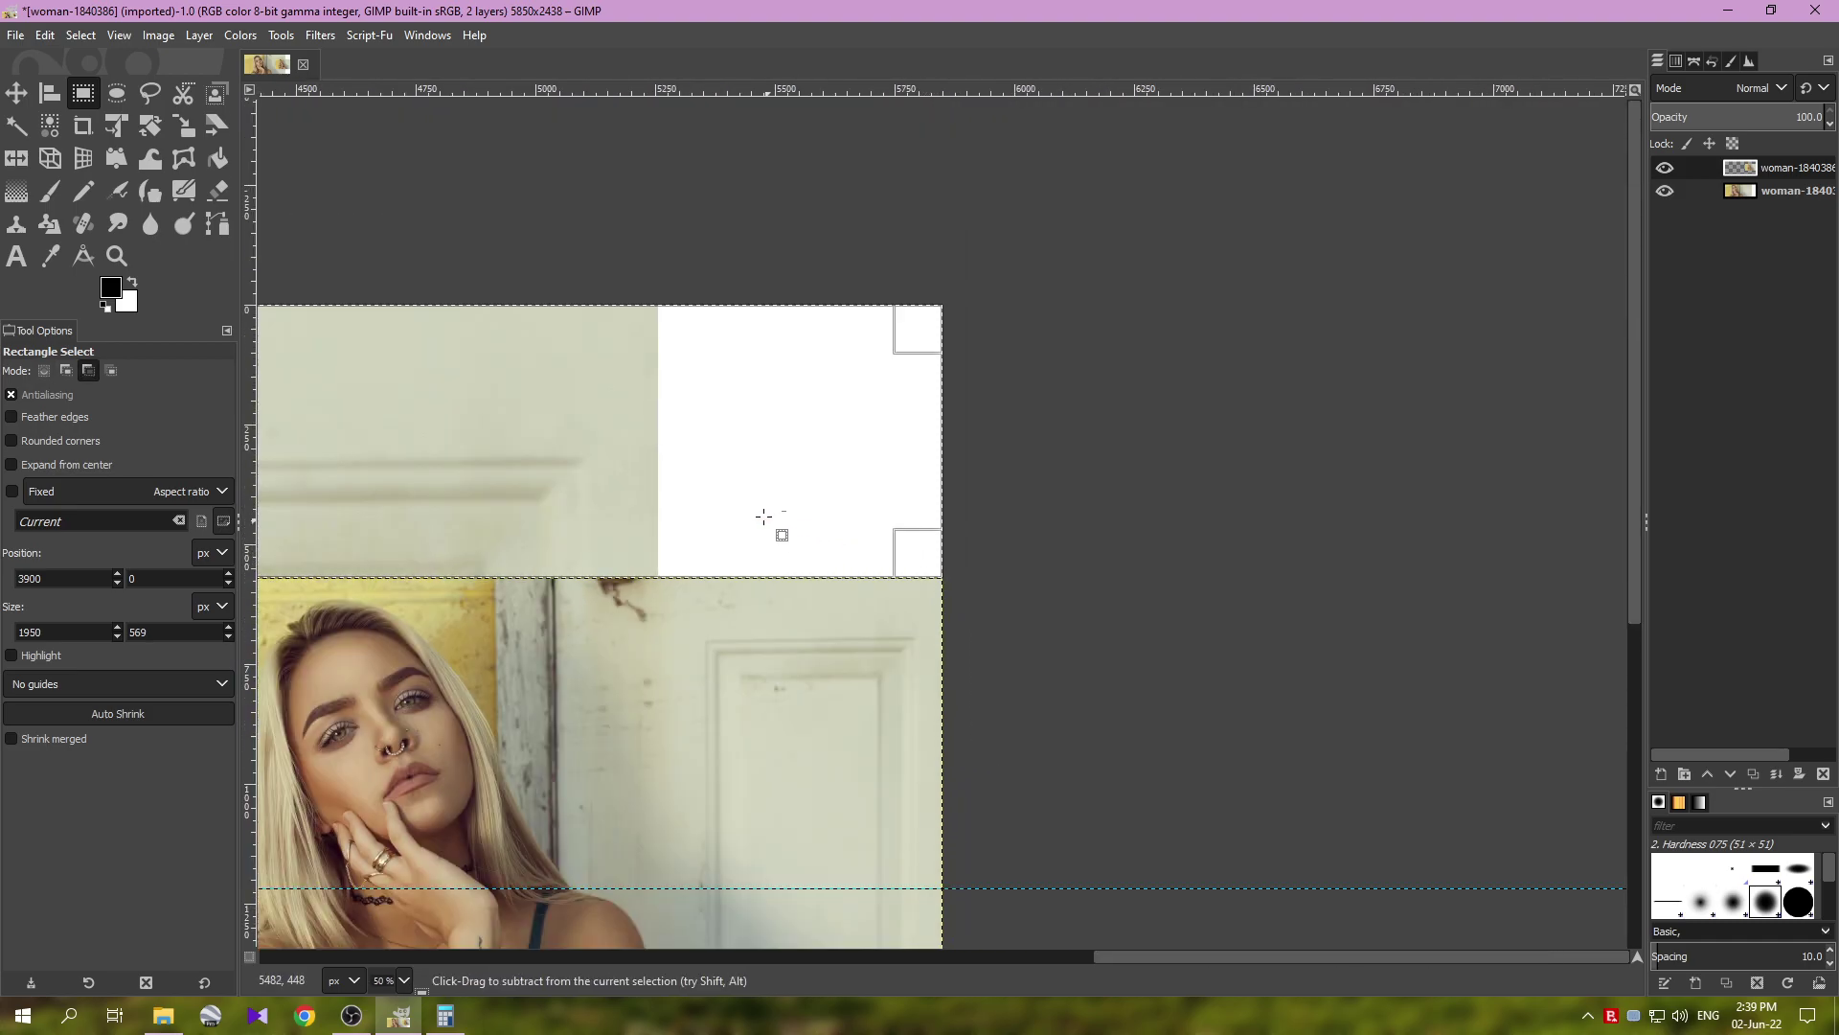
scroll(627, 481, left, 3)
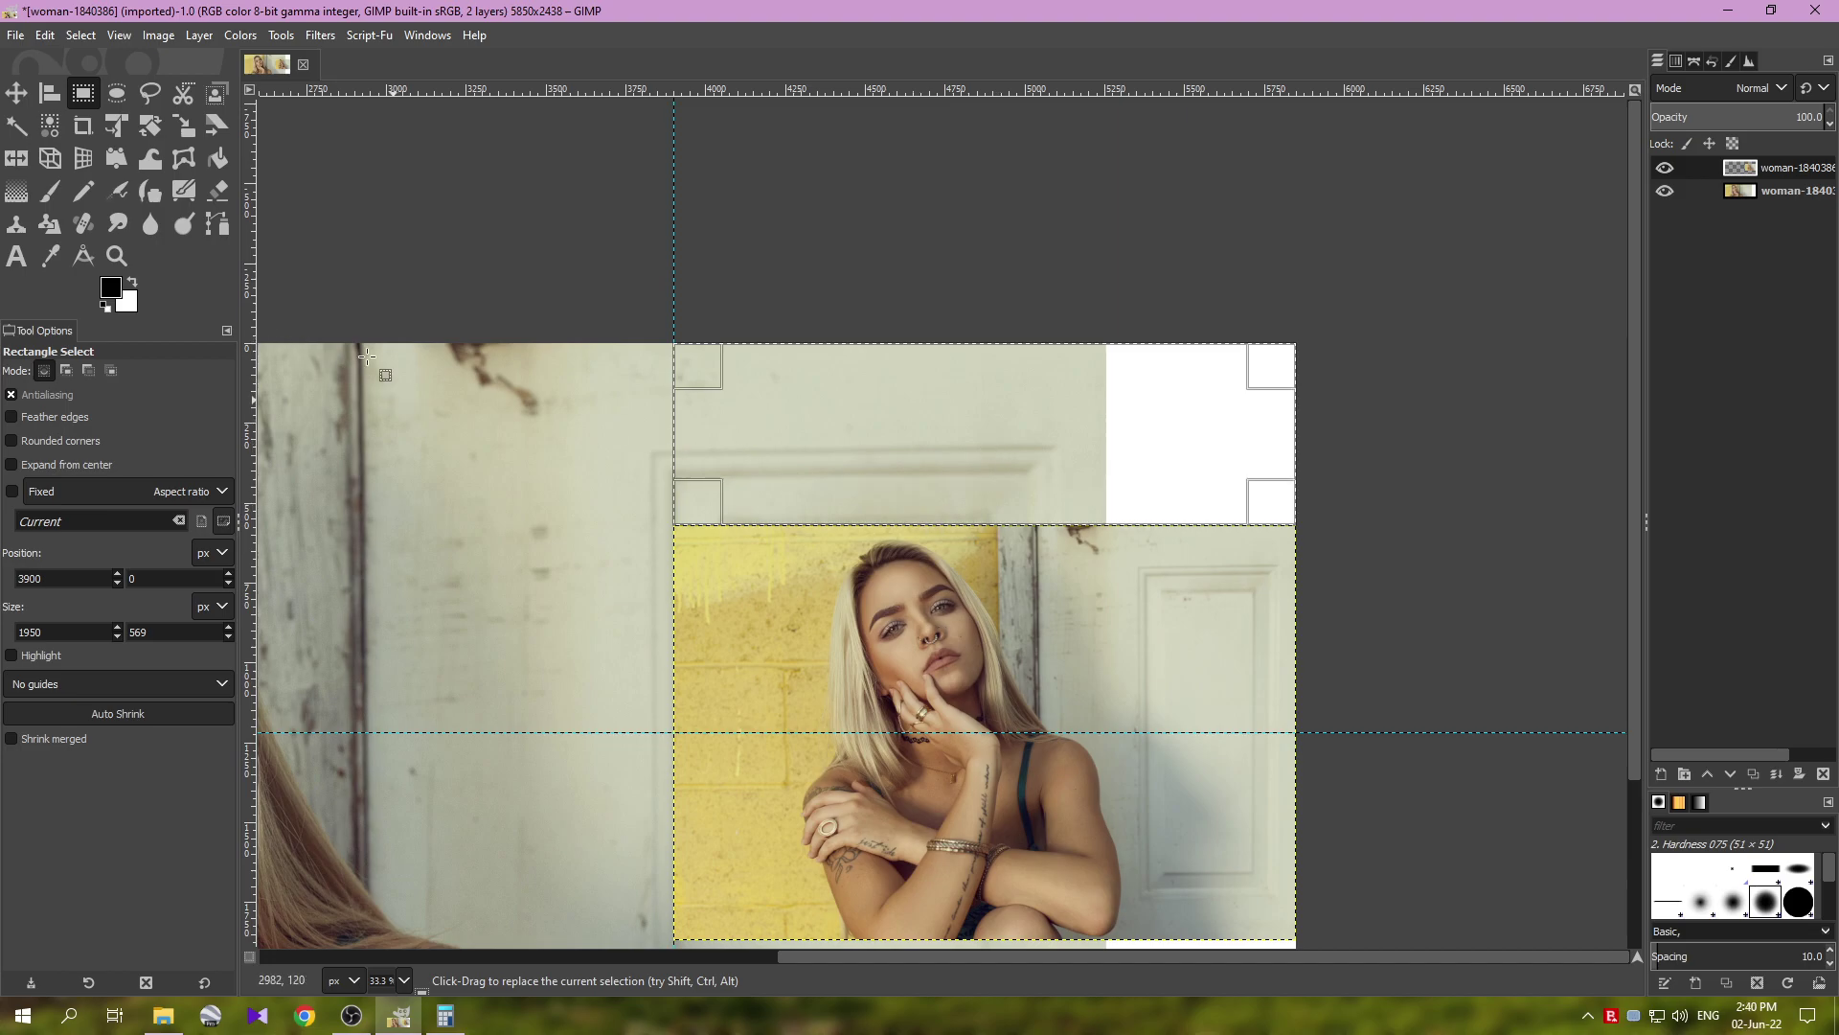
- Dismiss the Edit menu without applying anything and zoom out, keeping the band selected
click(45, 35)
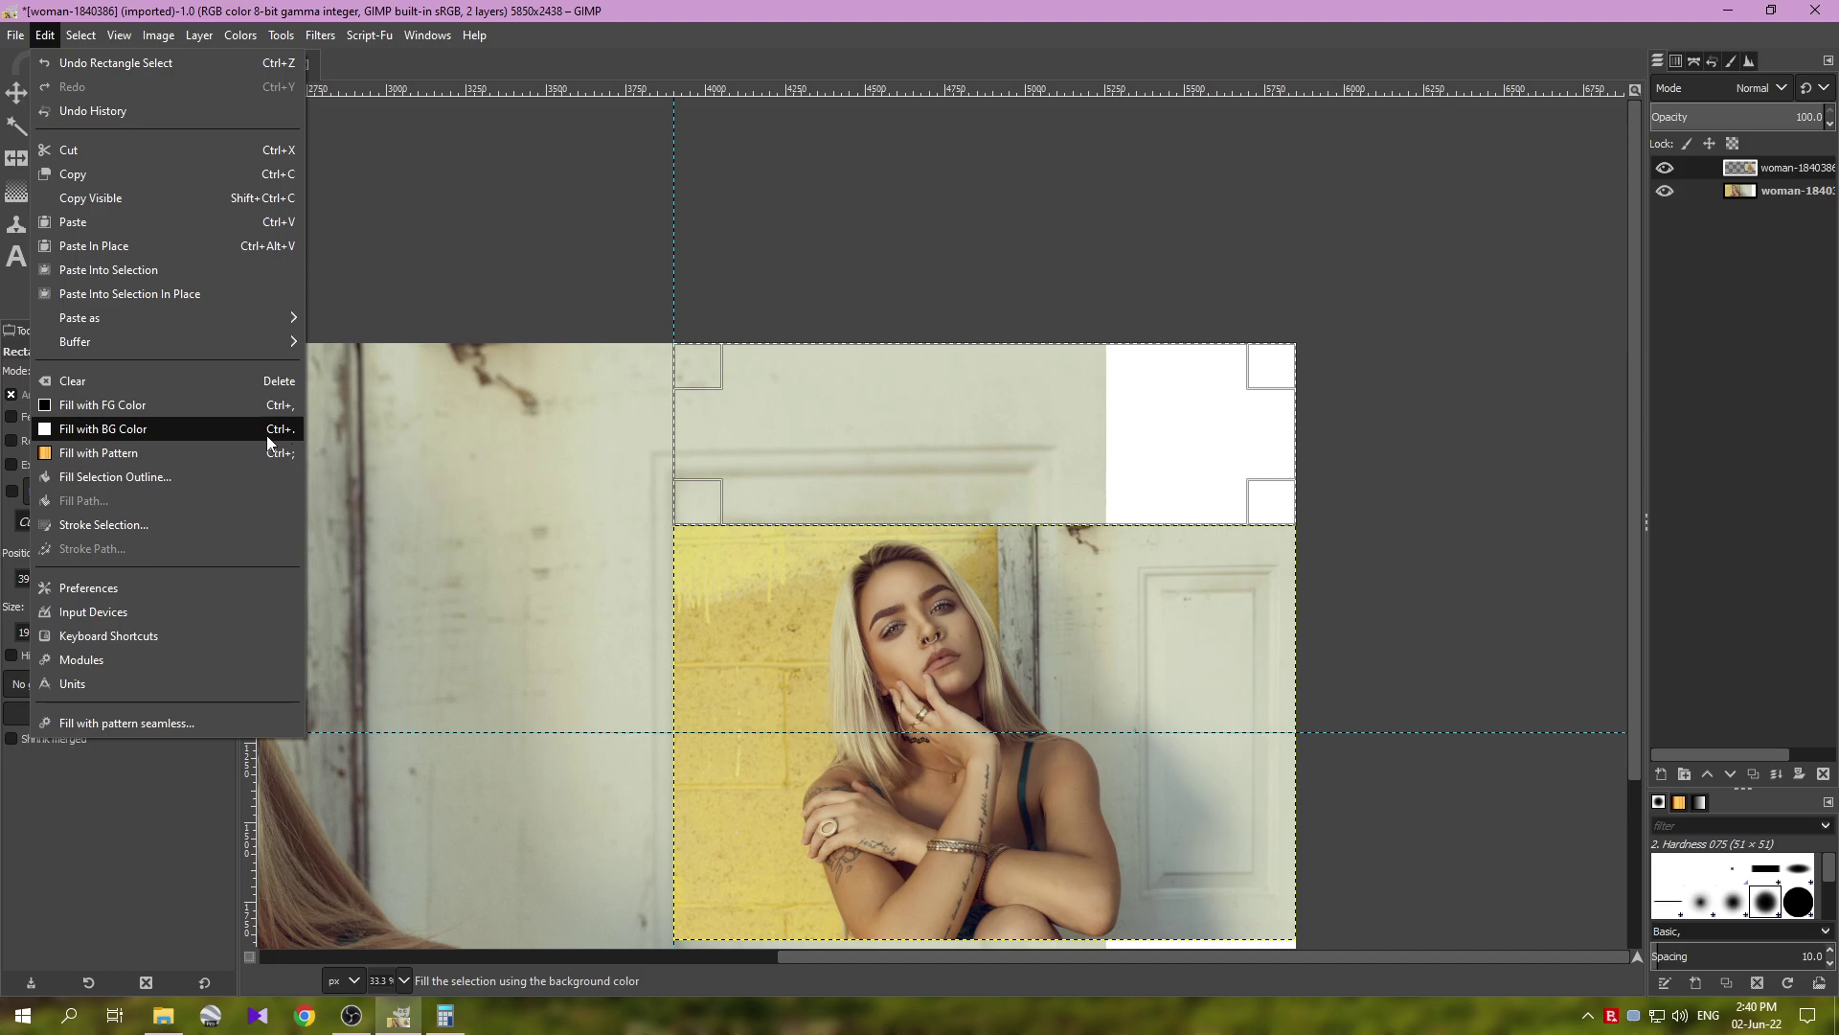
key(Escape)
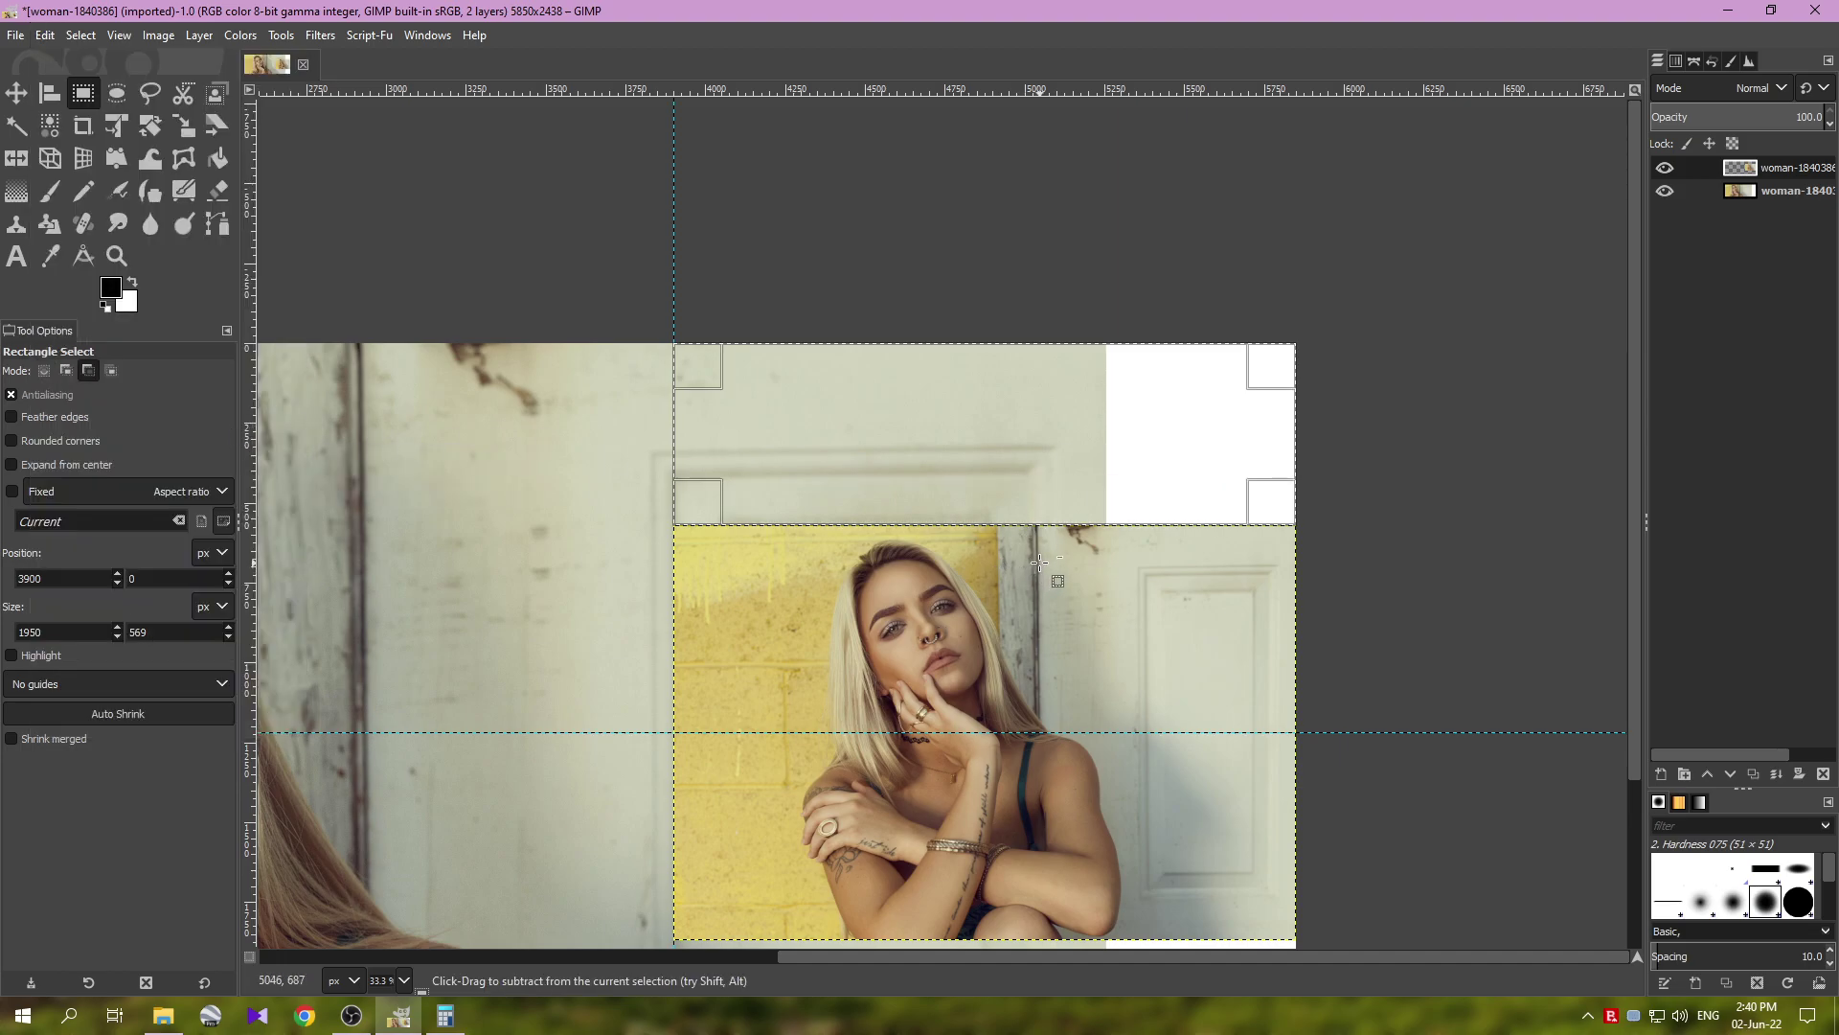
scroll(1029, 574, down, 2)
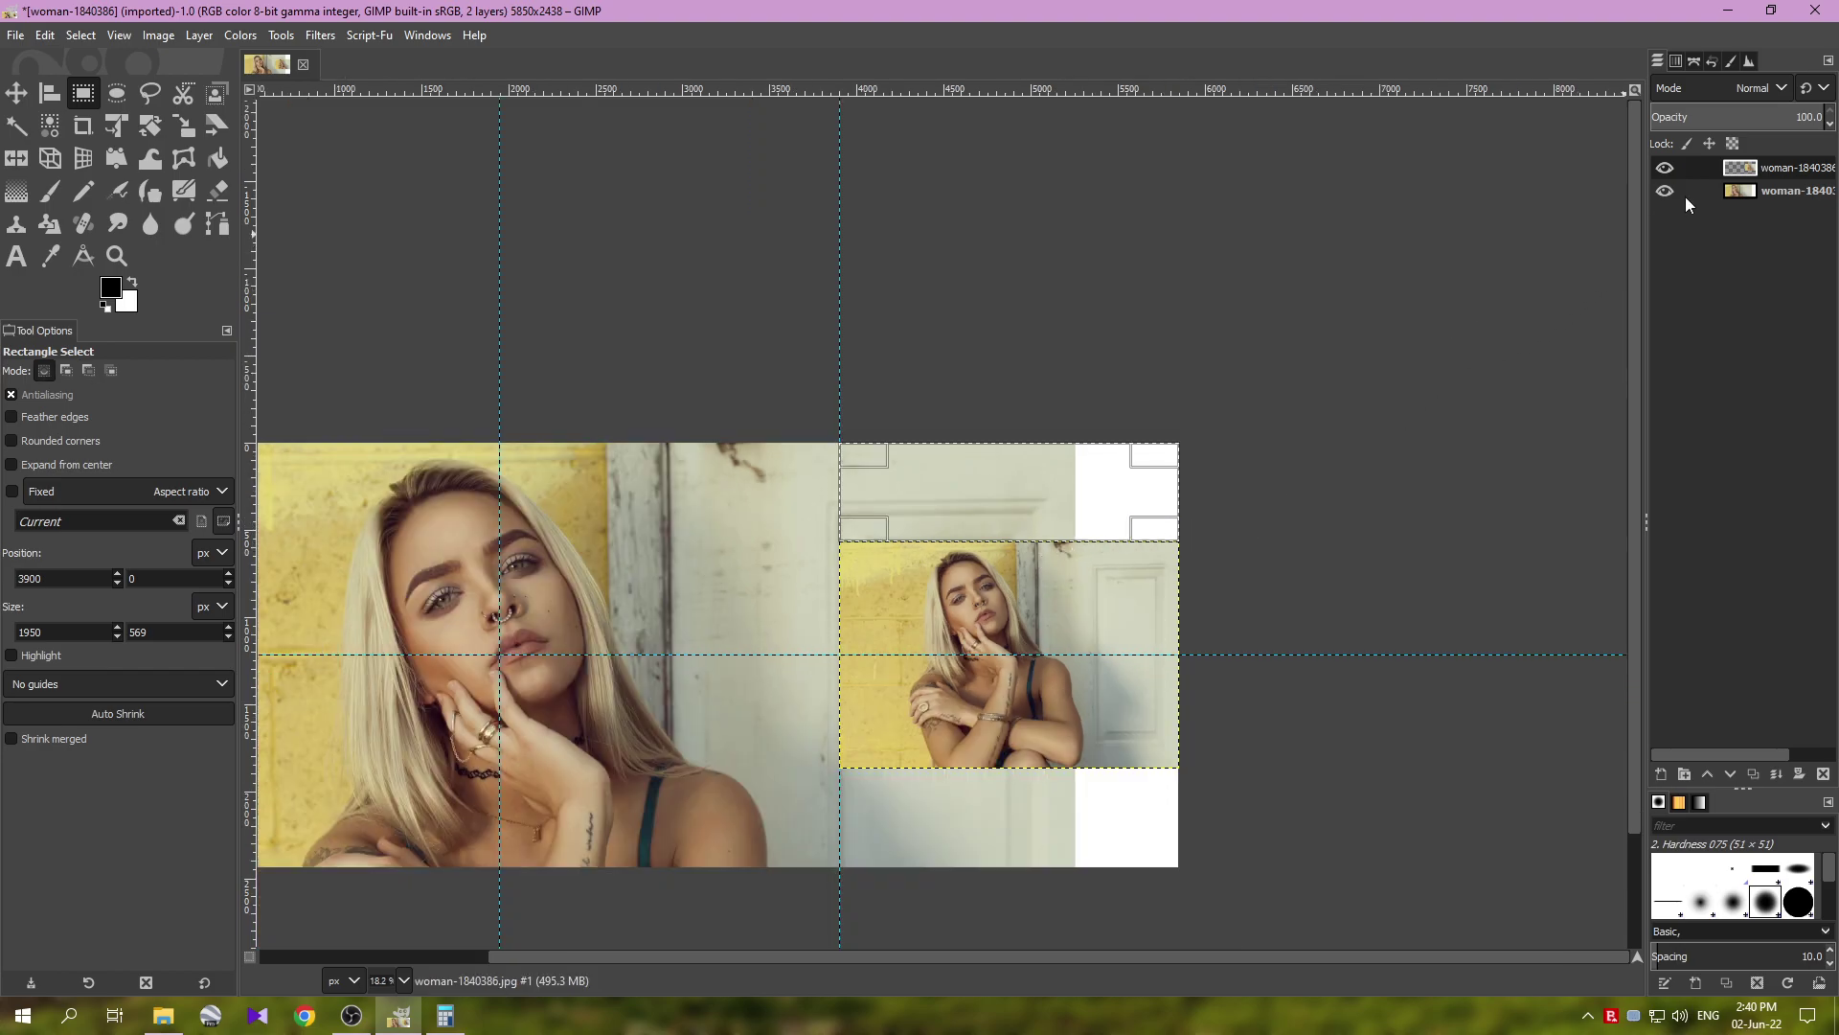
- Flatten the image, fill the top-right 1950×569 band with white, then select none
right_click(1745, 195)
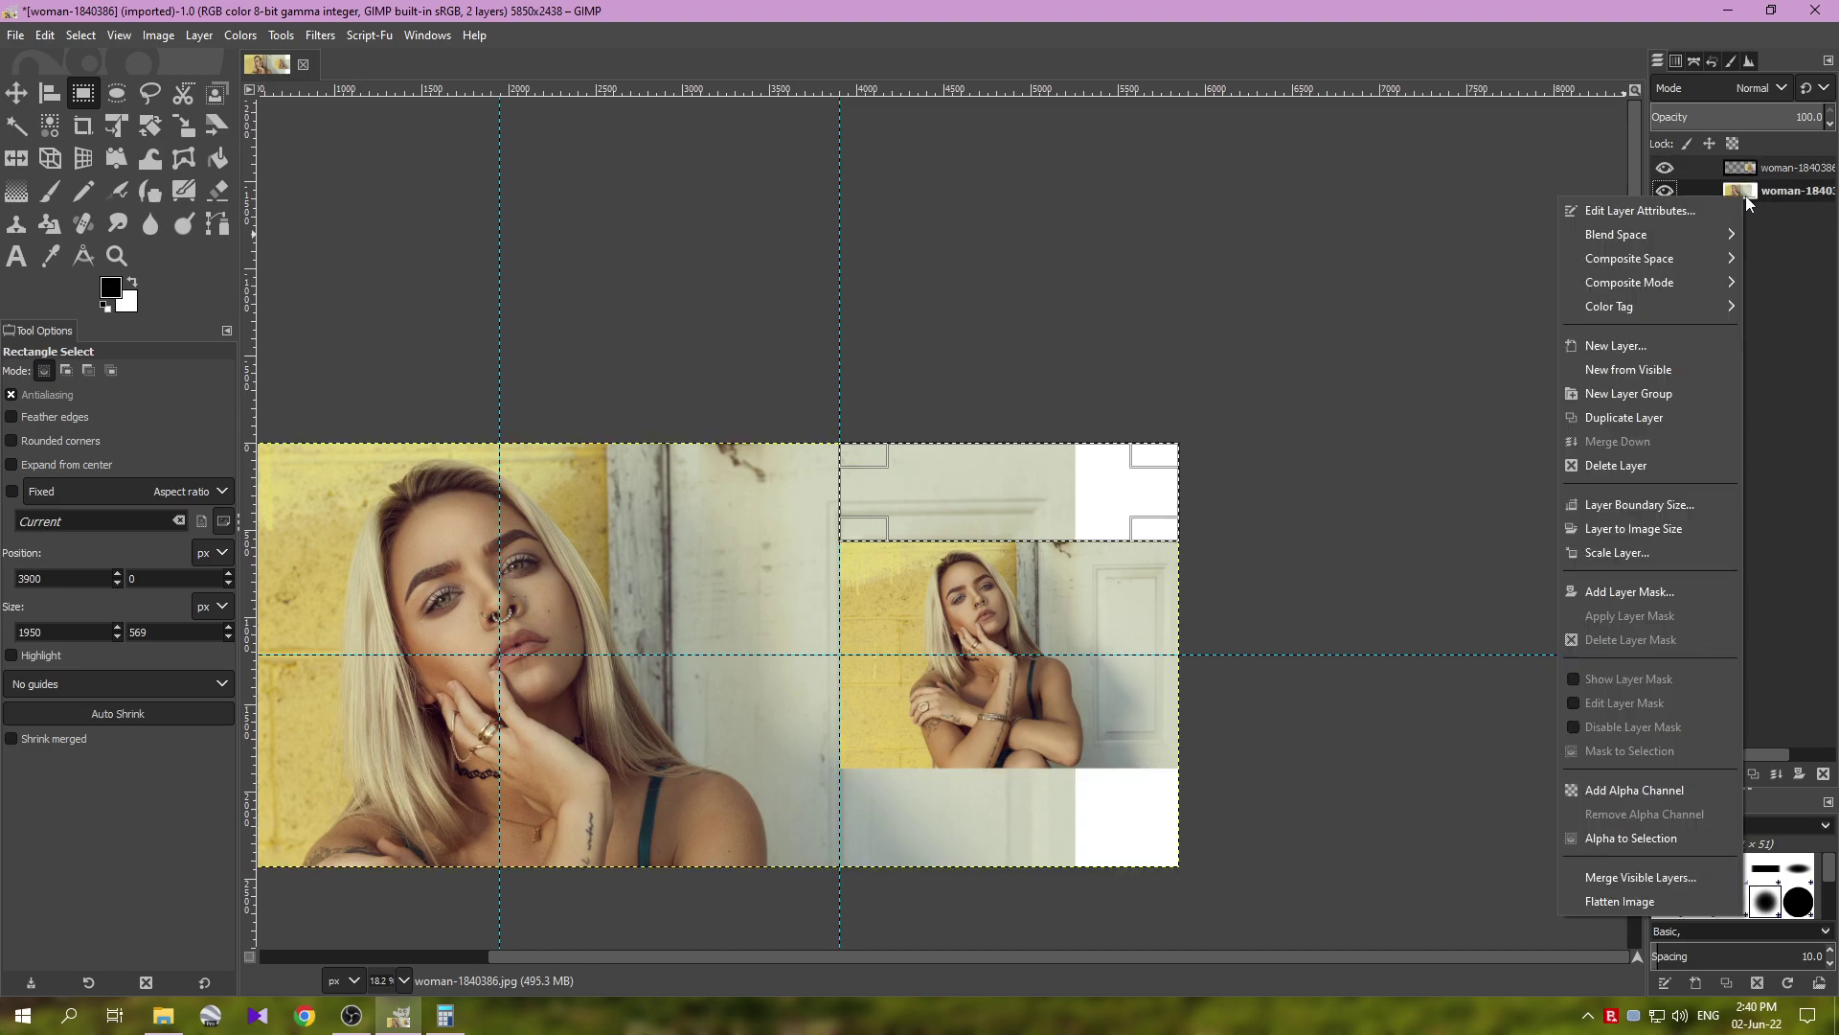
click(1623, 900)
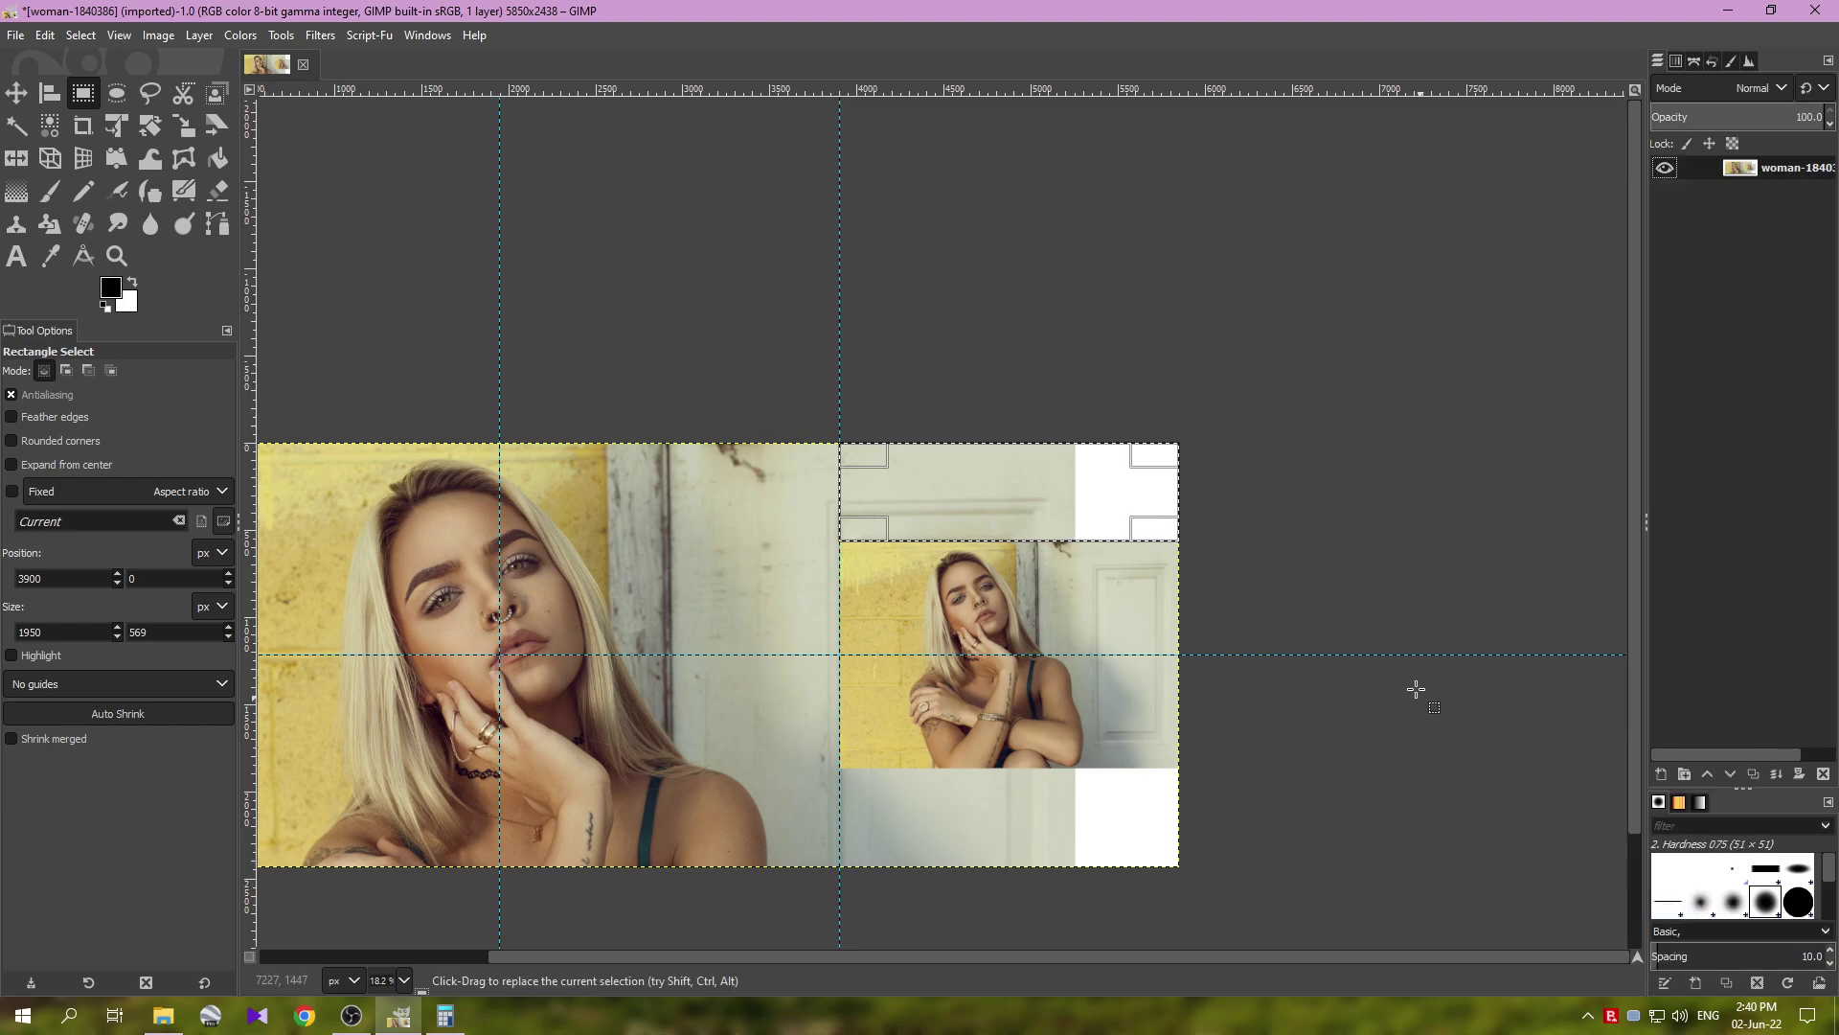
click(48, 36)
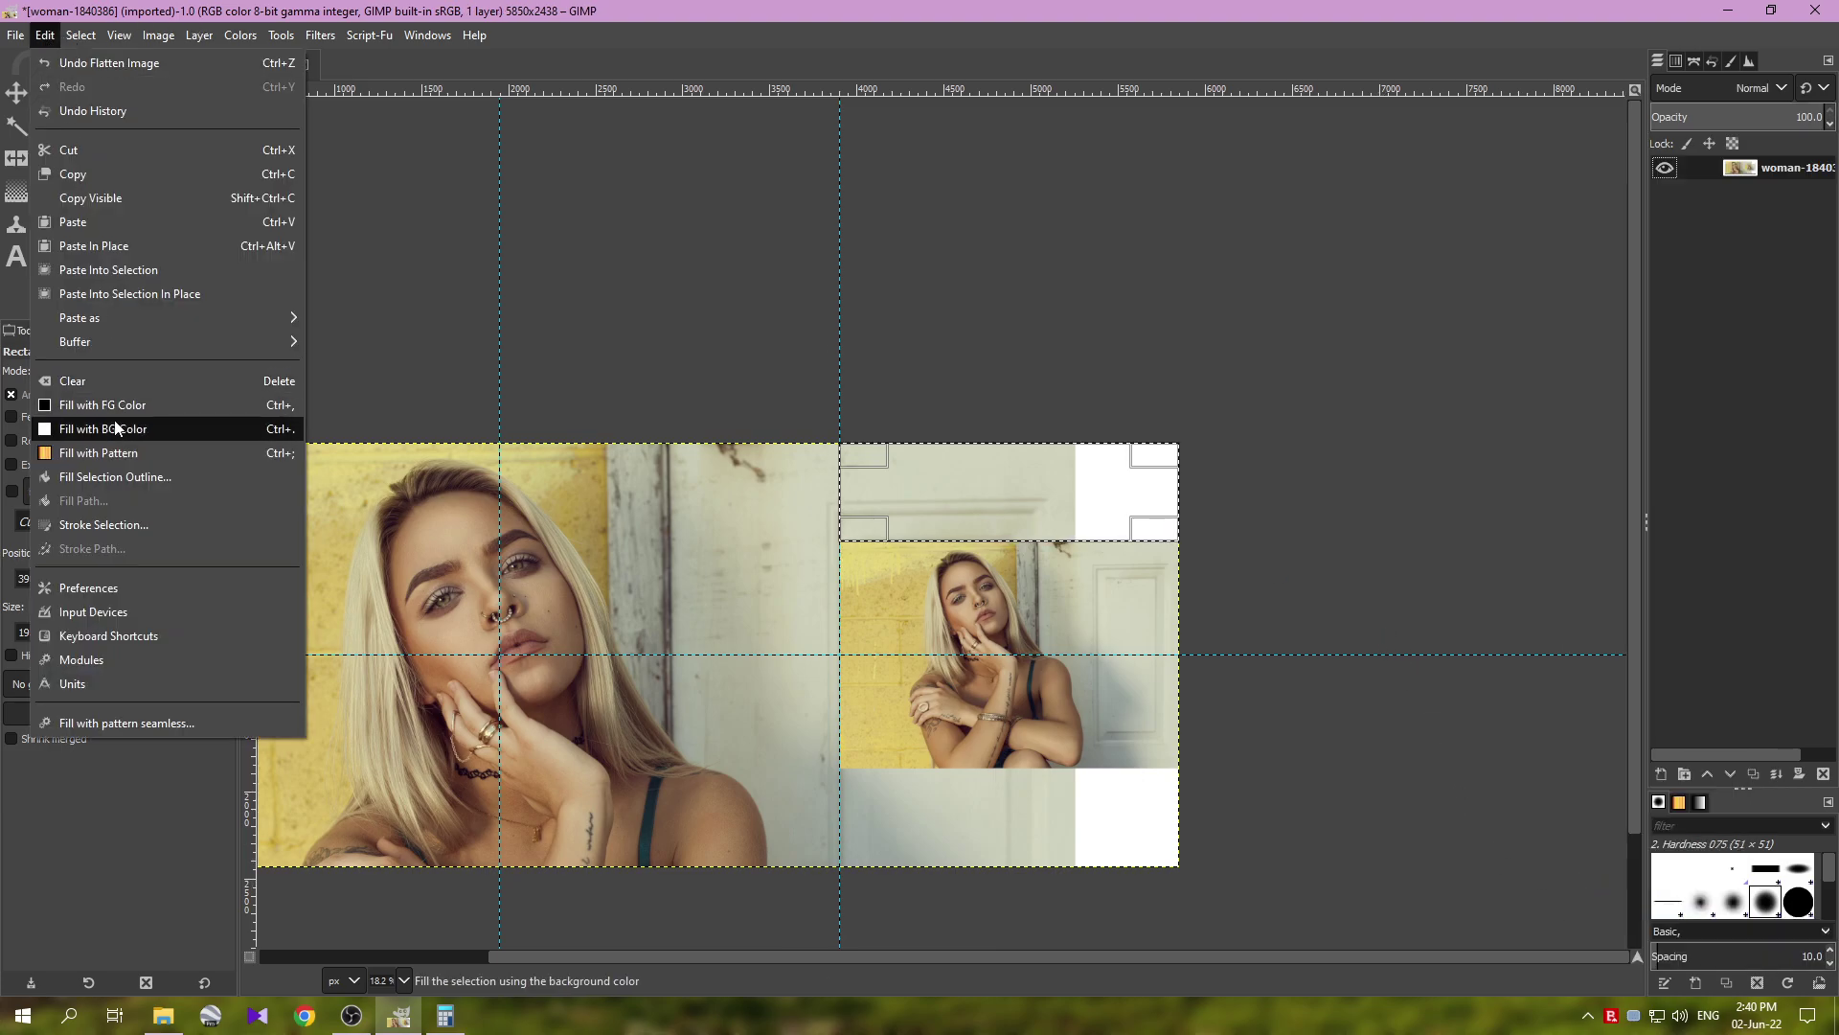
click(188, 439)
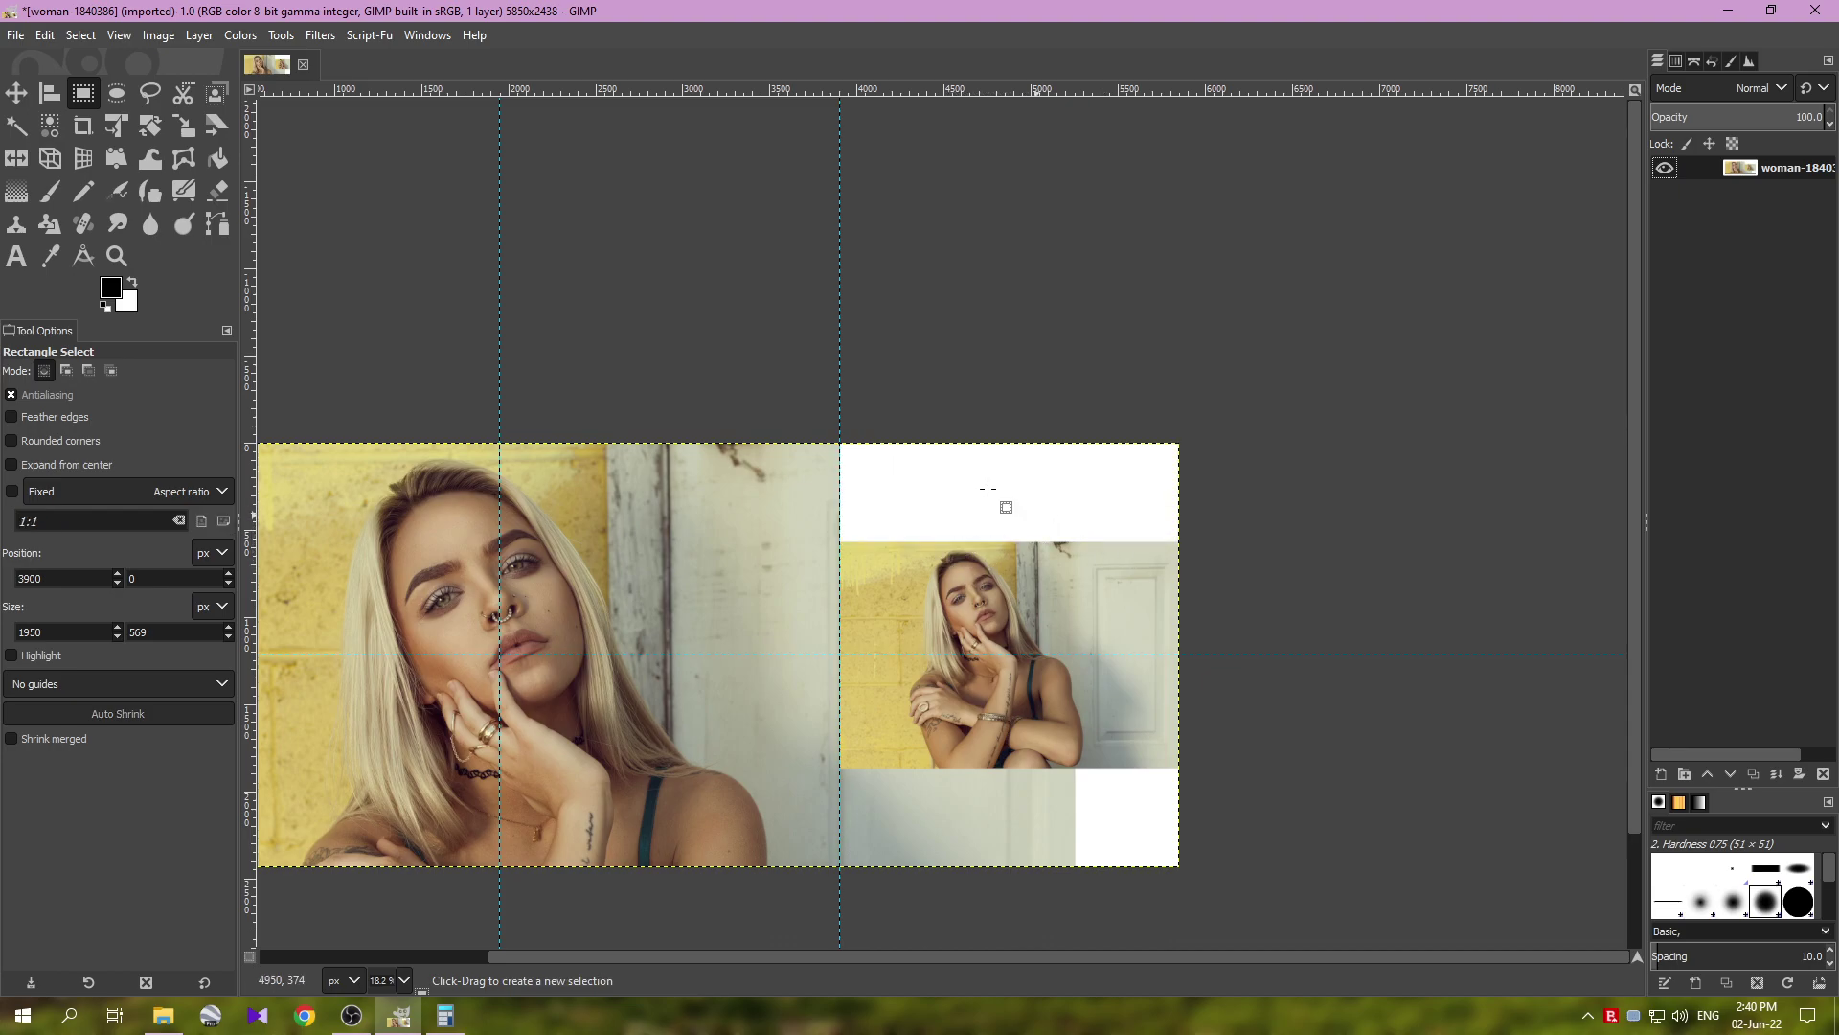
click(77, 36)
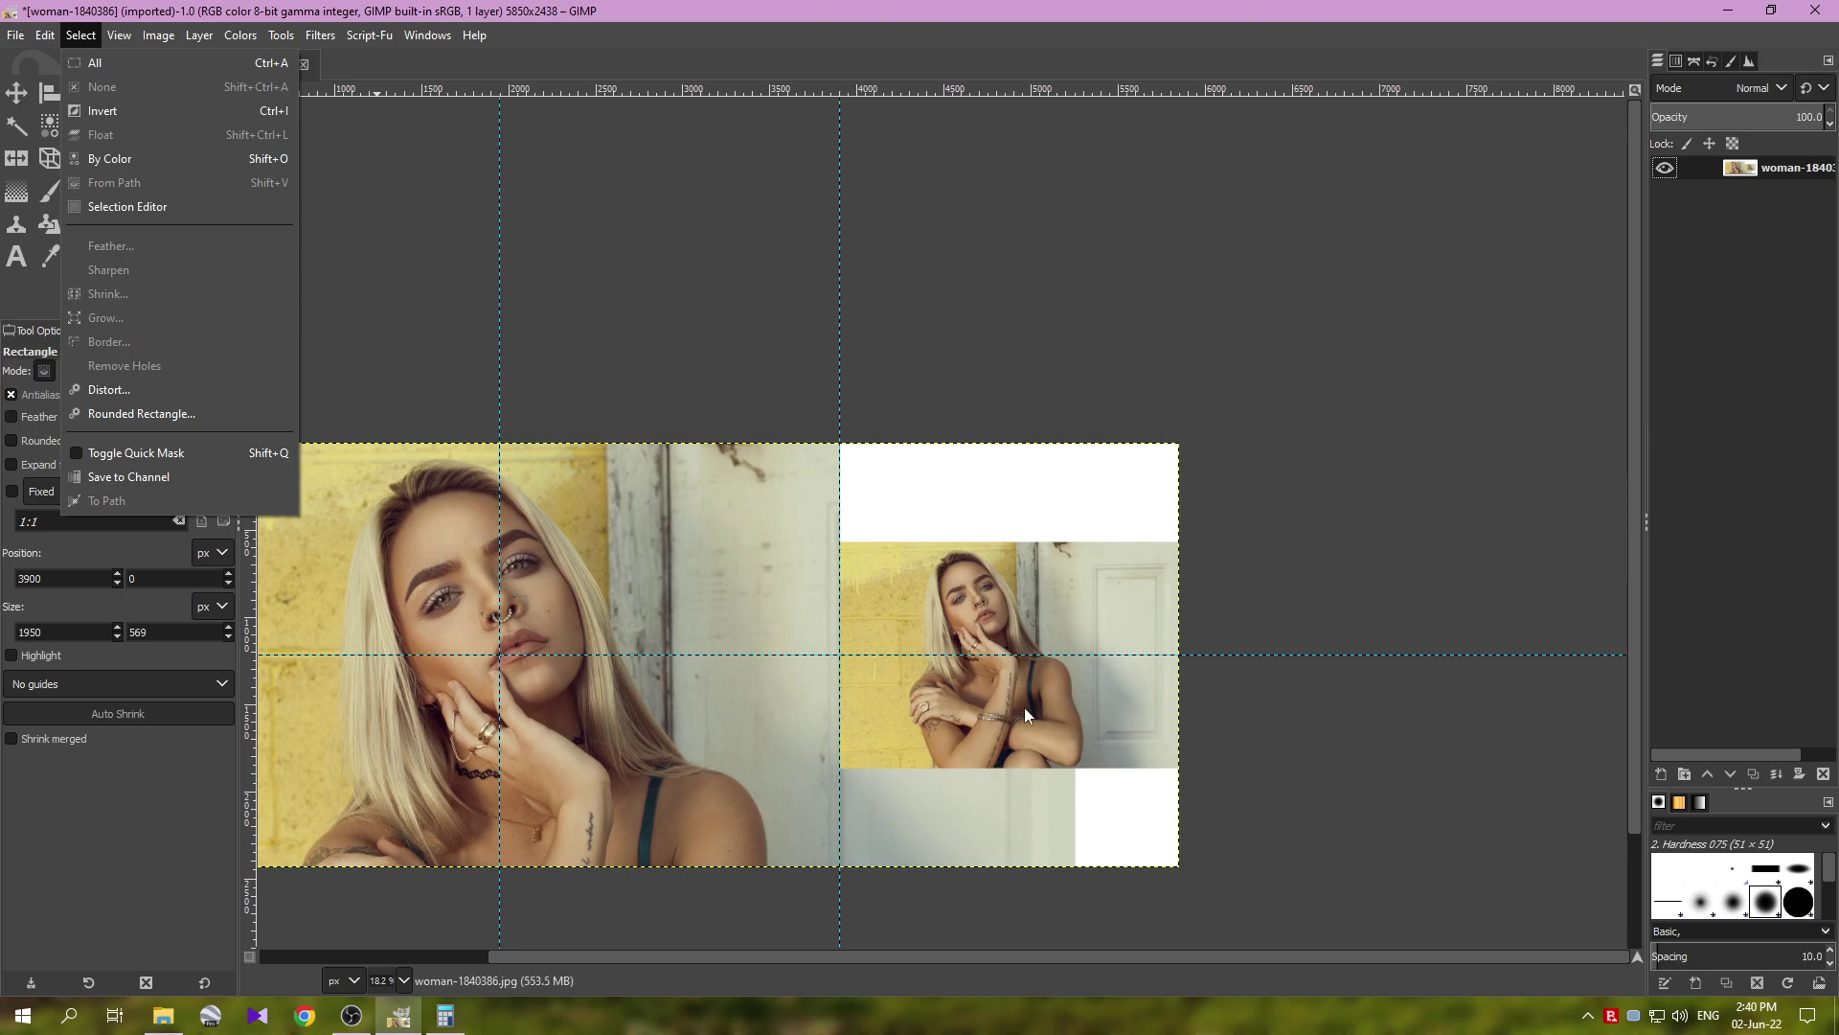
click(1090, 521)
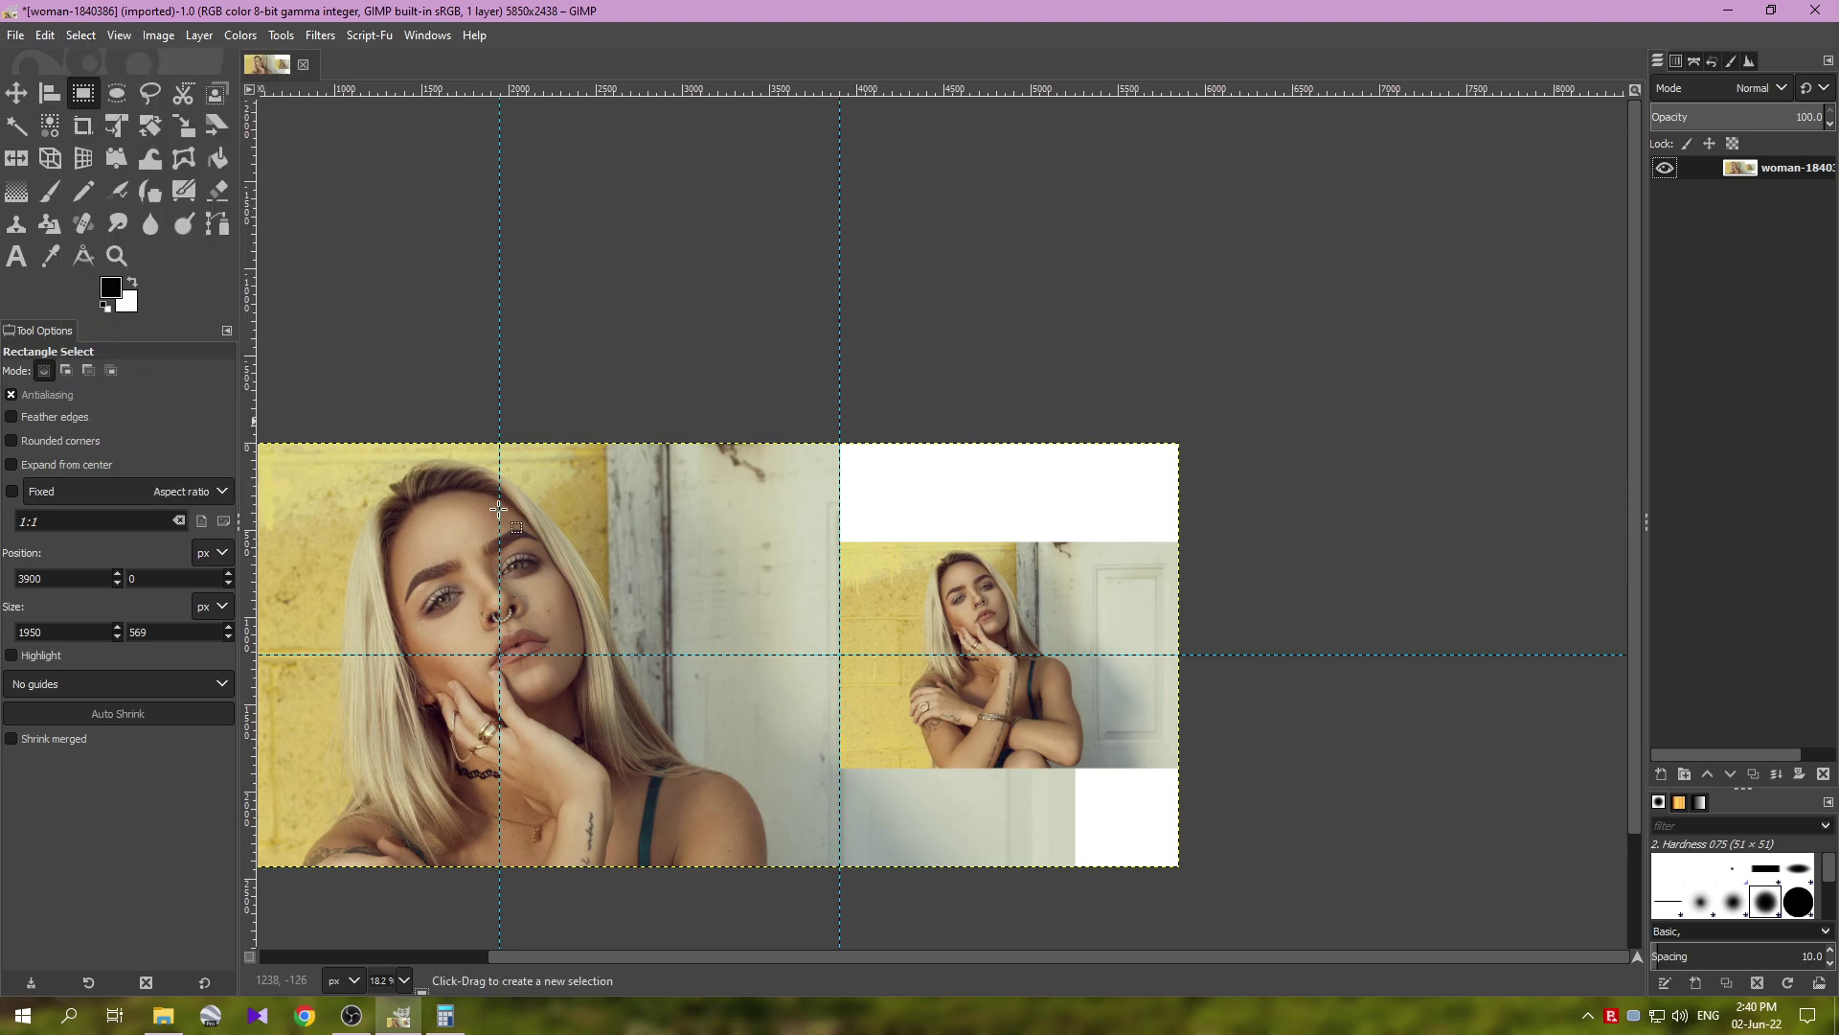
- Start a rectangle selection at the small copy's bottom-left corner, aligned to the guide at 3900, 1869
ctrl+scroll(991, 764, up, 1)
ctrl+scroll(782, 770, up, 4)
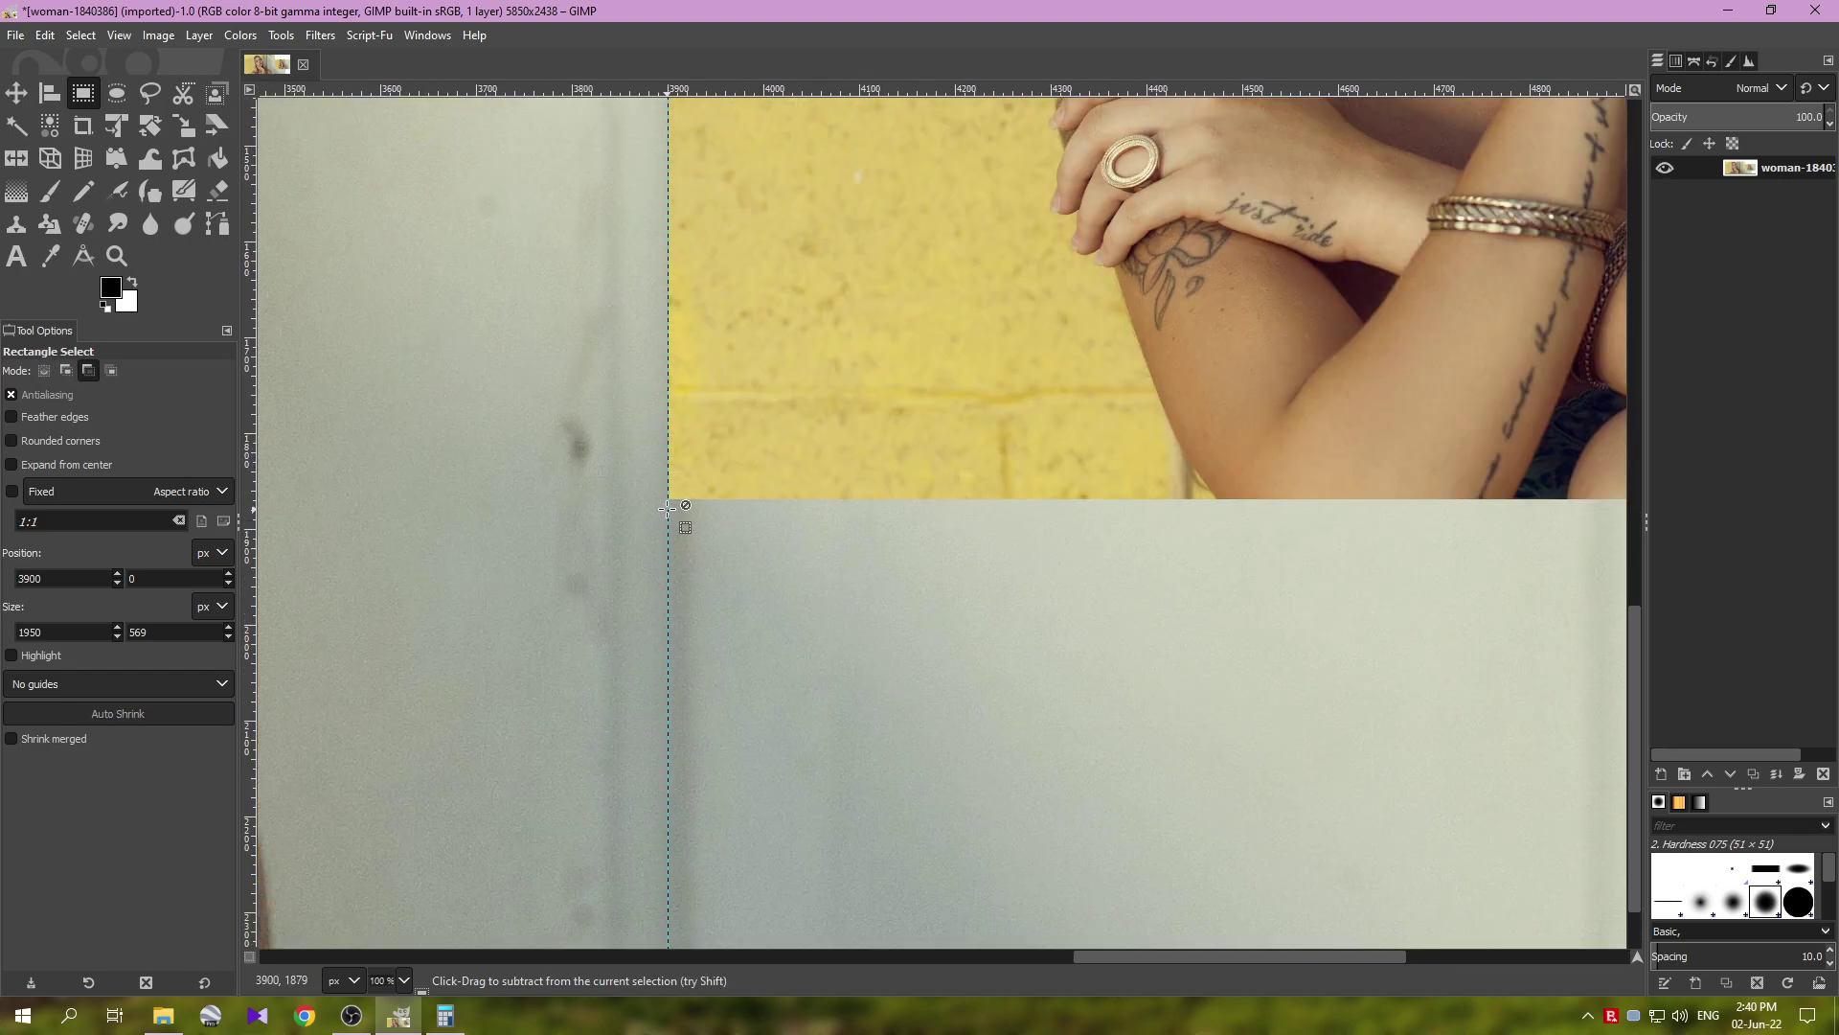
ctrl+scroll(667, 508, up, 3)
drag(670, 481, 828, 661)
drag(713, 557, 707, 525)
ctrl+scroll(629, 482, up, 3)
ctrl+scroll(626, 484, up, 4)
drag(1065, 461, 1092, 443)
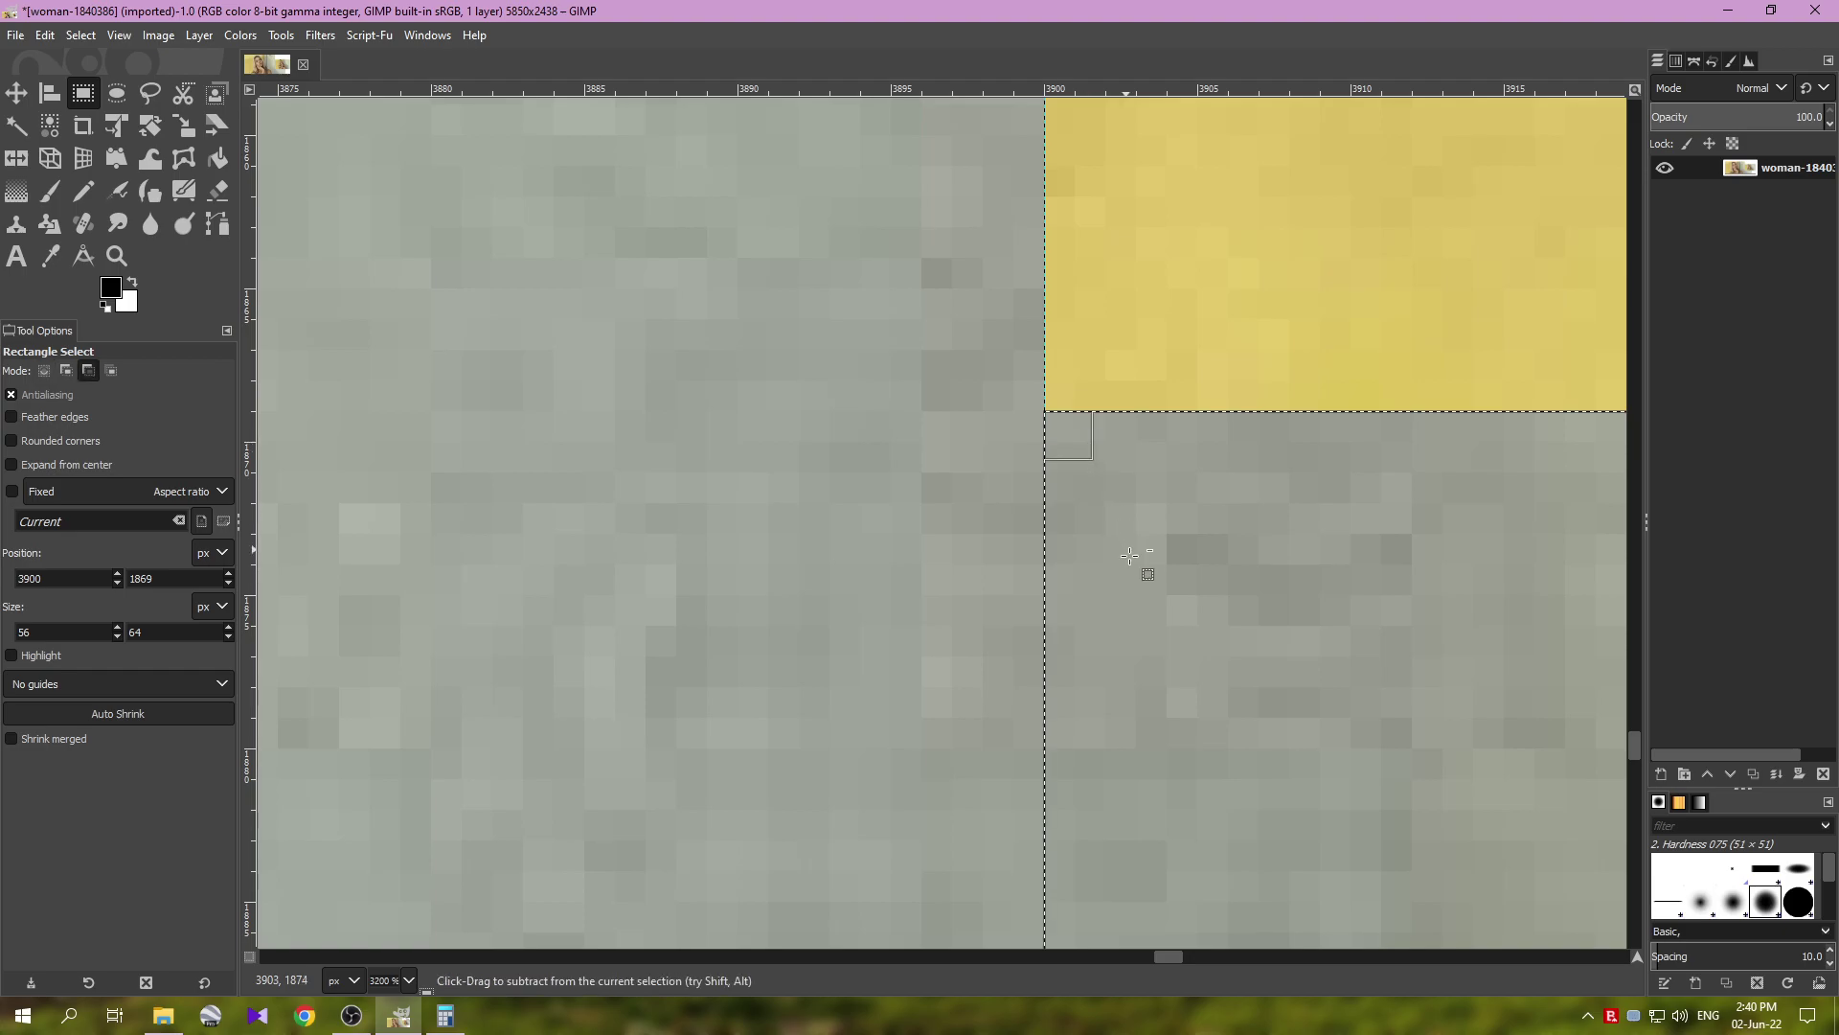
ctrl+scroll(1132, 610, down, 9)
scroll(1133, 610, down, 3)
scroll(1132, 609, right, 4)
- Extend the selection to the image's bottom-right corner (1950×569) and fill it with white
drag(908, 456, 1504, 795)
scroll(1232, 736, down, 3)
scroll(1232, 737, right, 5)
drag(911, 439, 1433, 665)
ctrl+scroll(1278, 661, down, 4)
scroll(1278, 660, down, 2)
scroll(1278, 661, right, 6)
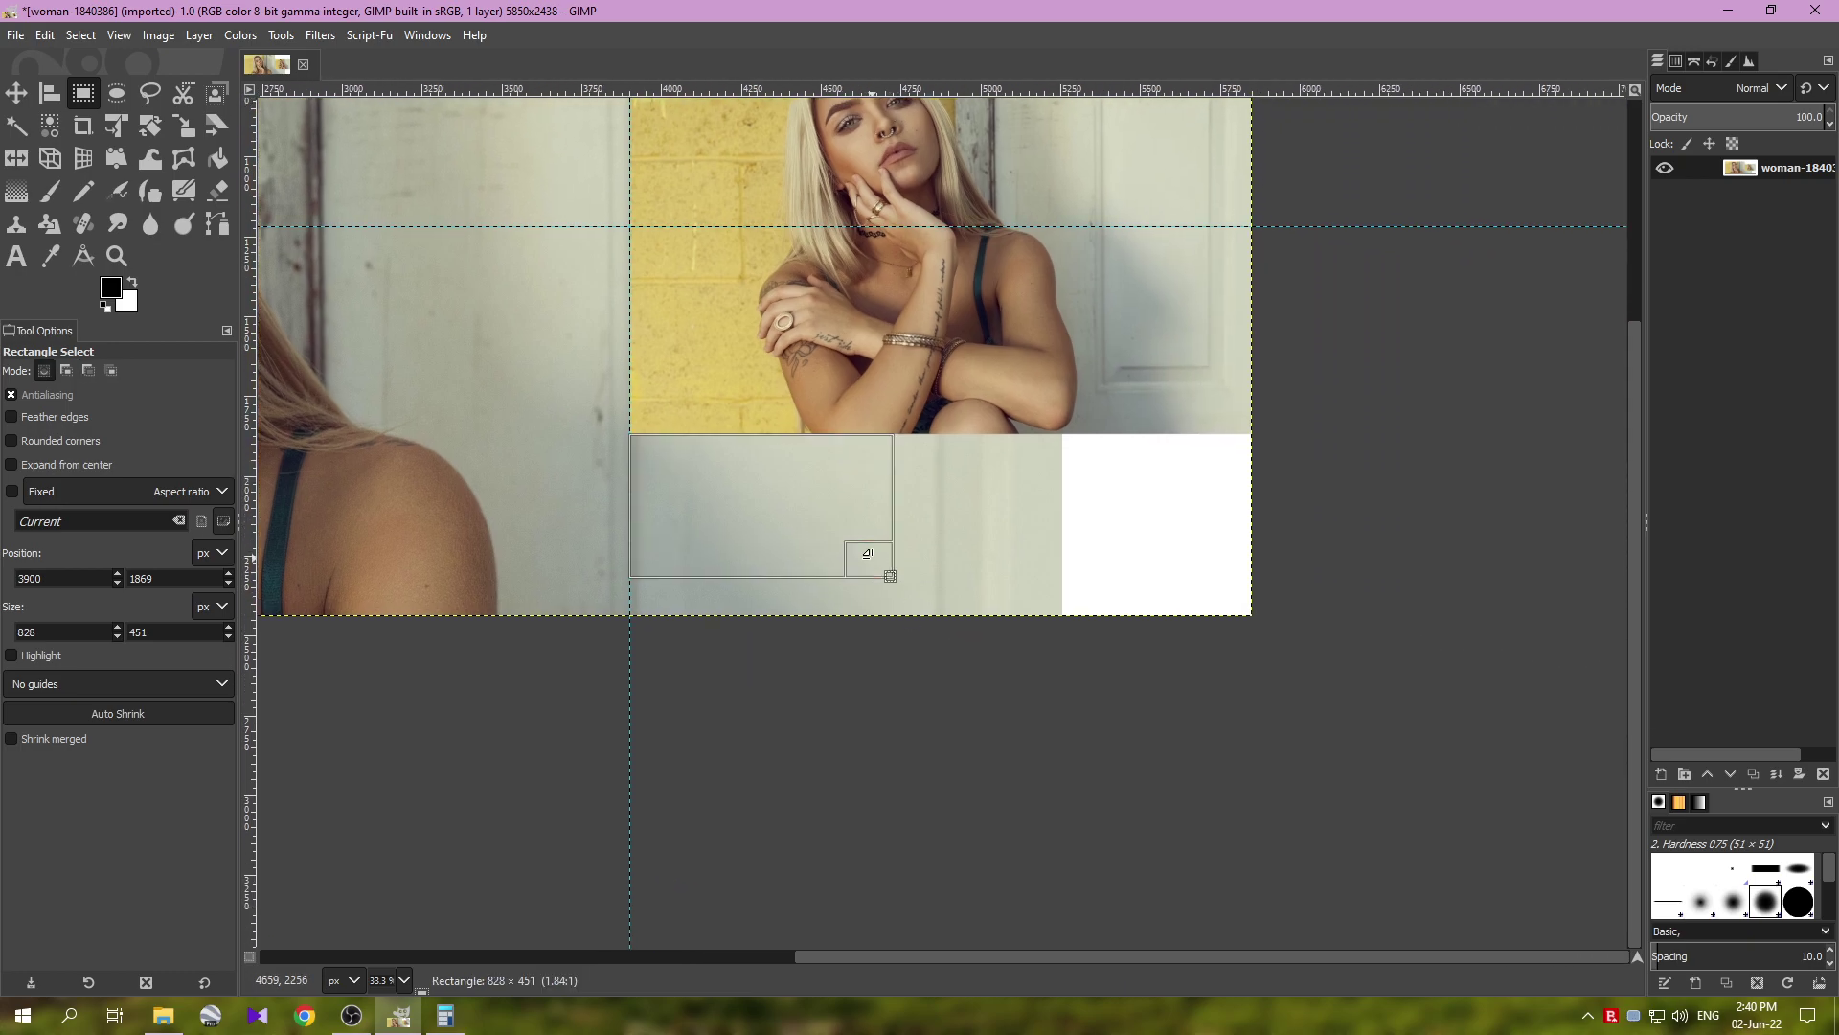
drag(874, 556, 1230, 594)
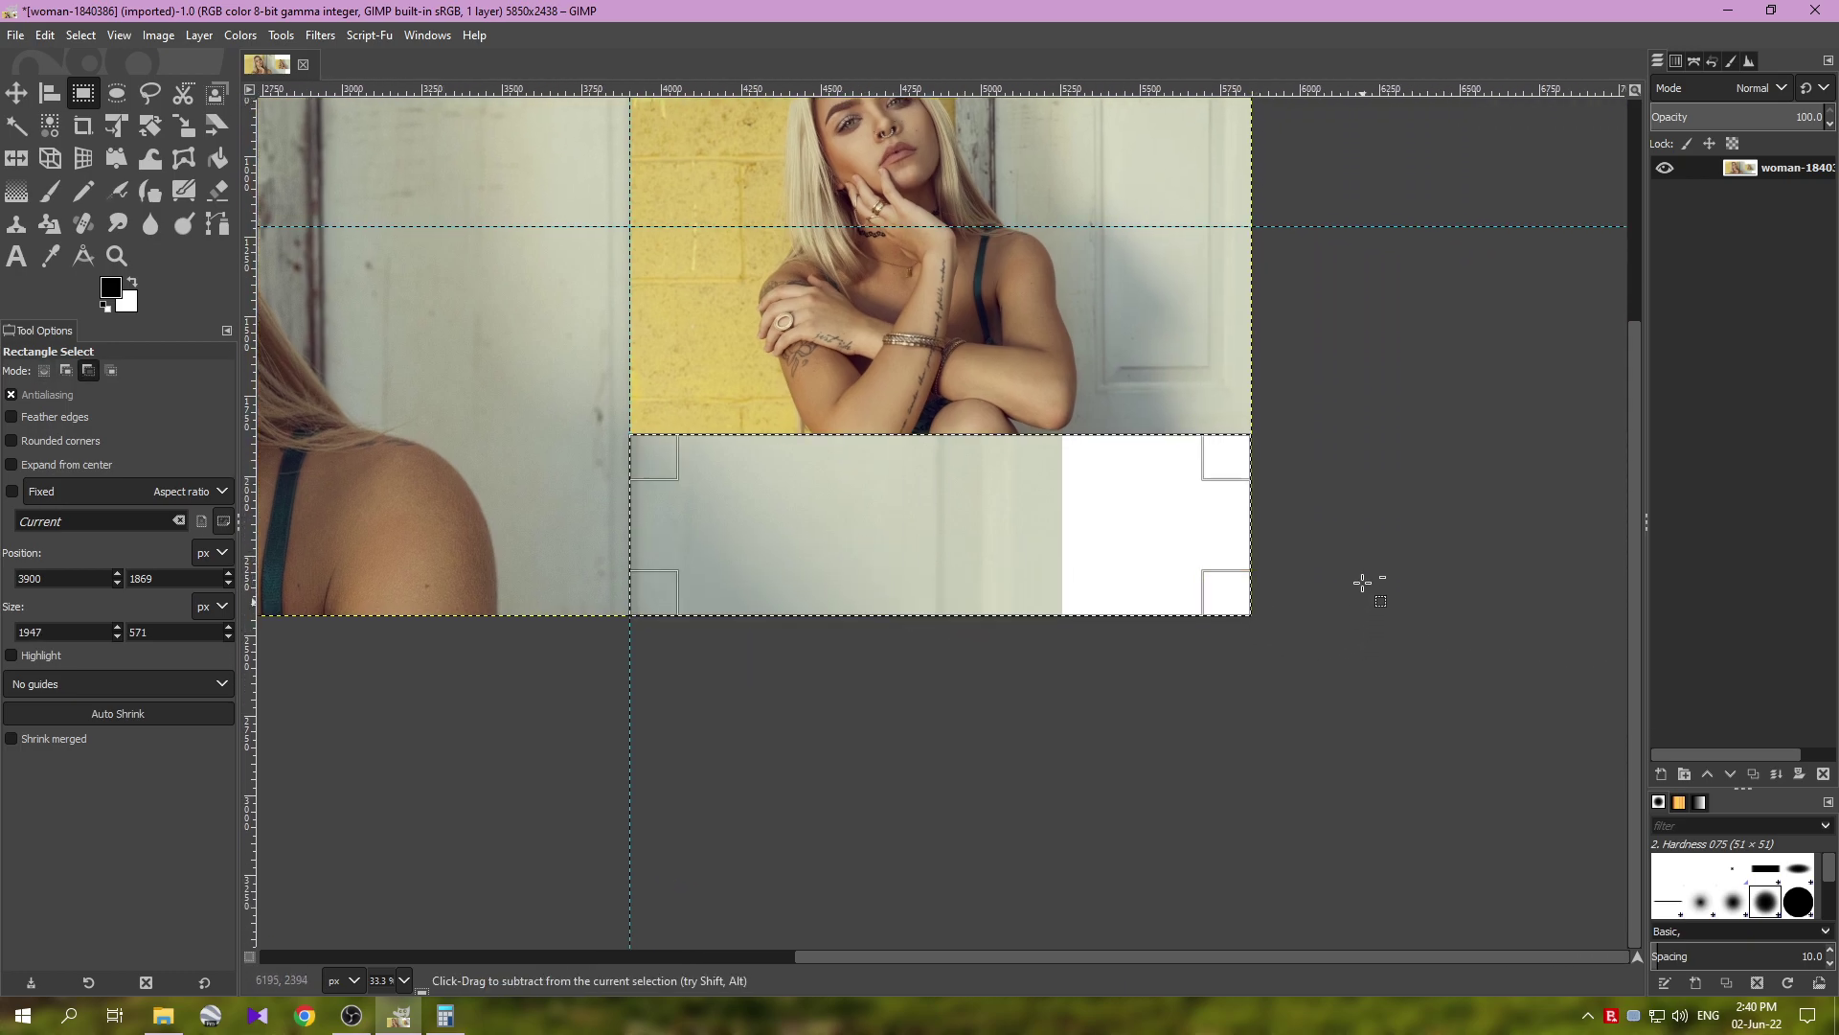
ctrl+scroll(1230, 594, up, 5)
ctrl+scroll(994, 659, up, 6)
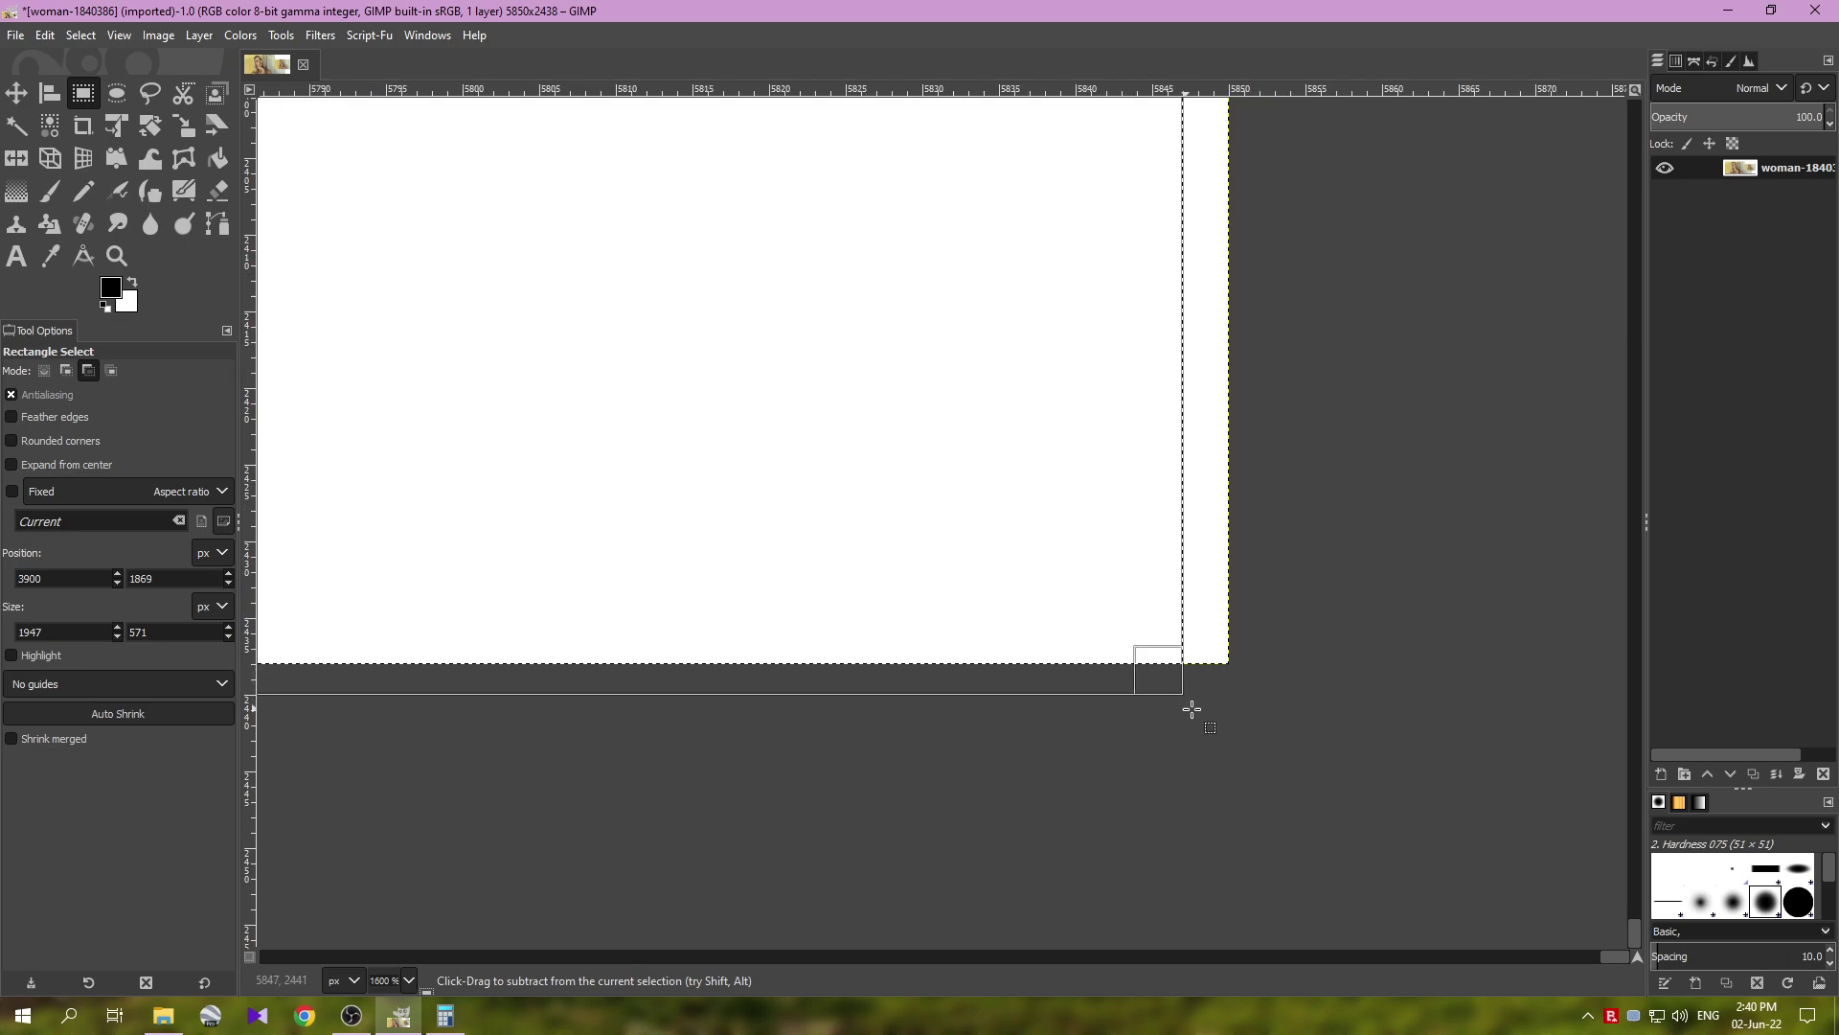
drag(1168, 685, 1237, 659)
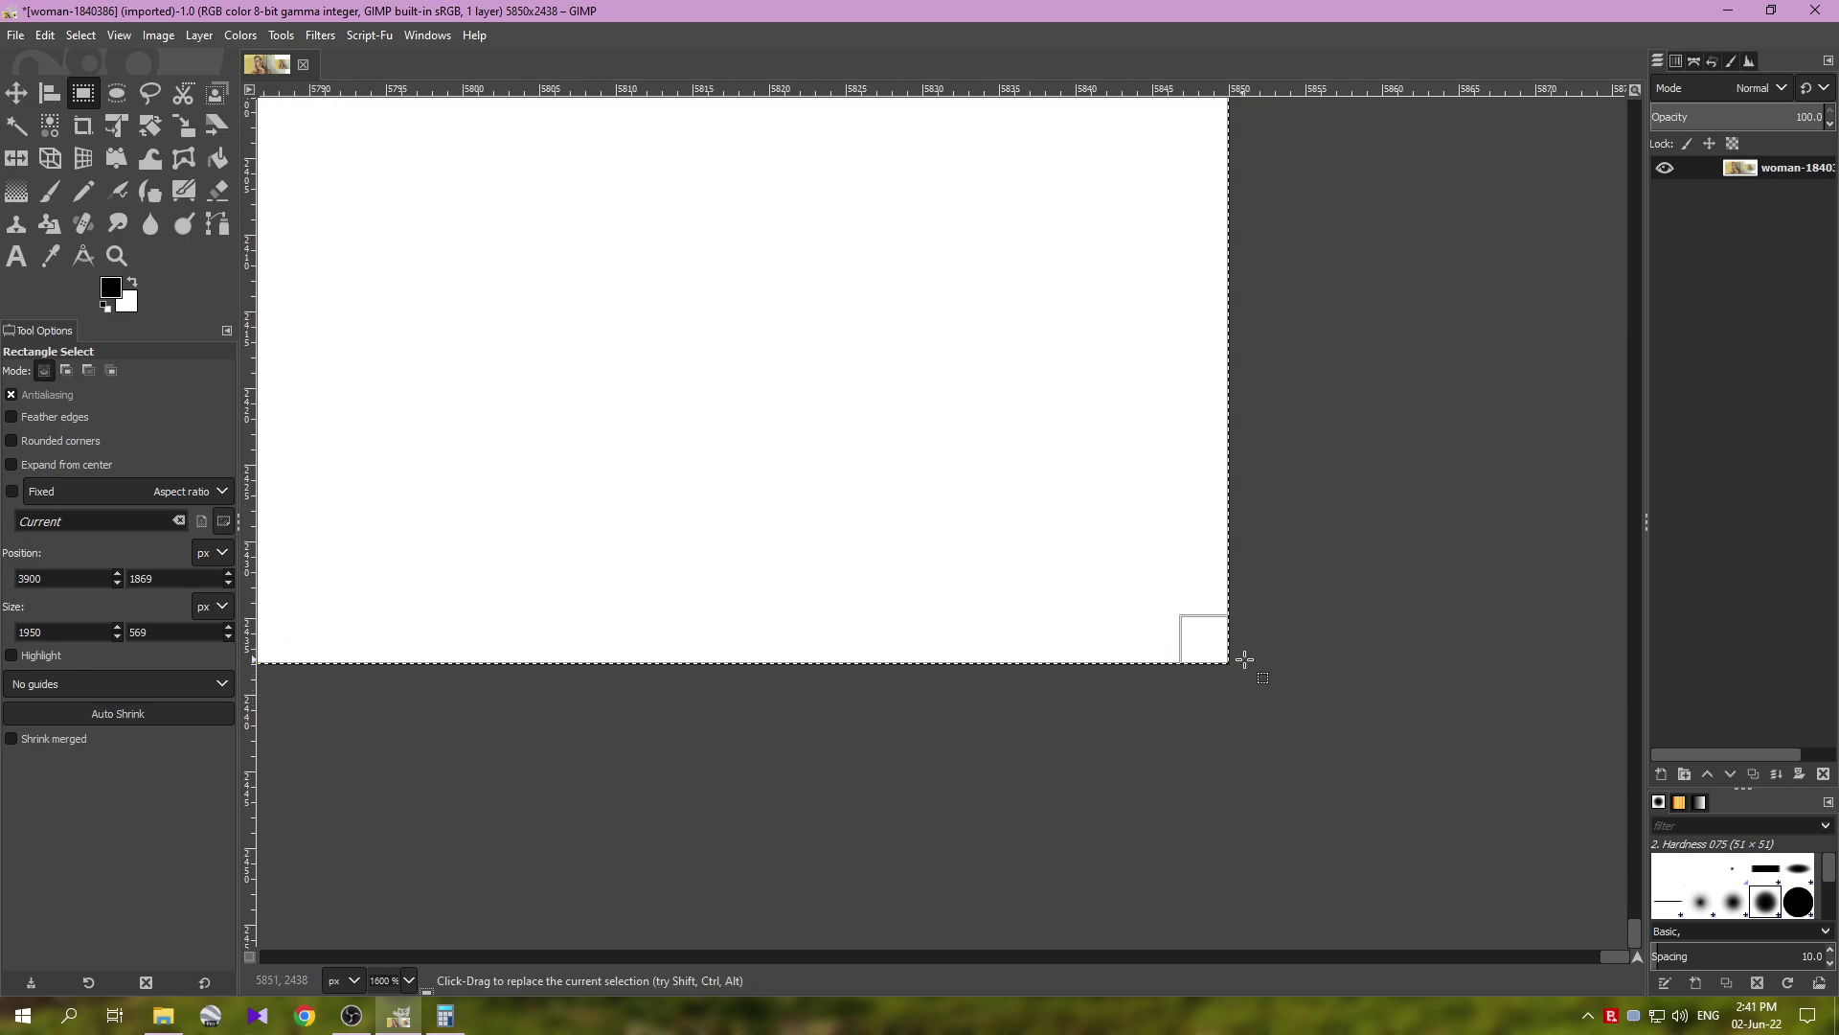
ctrl+scroll(1267, 640, up, 2)
ctrl+scroll(1184, 661, up, 3)
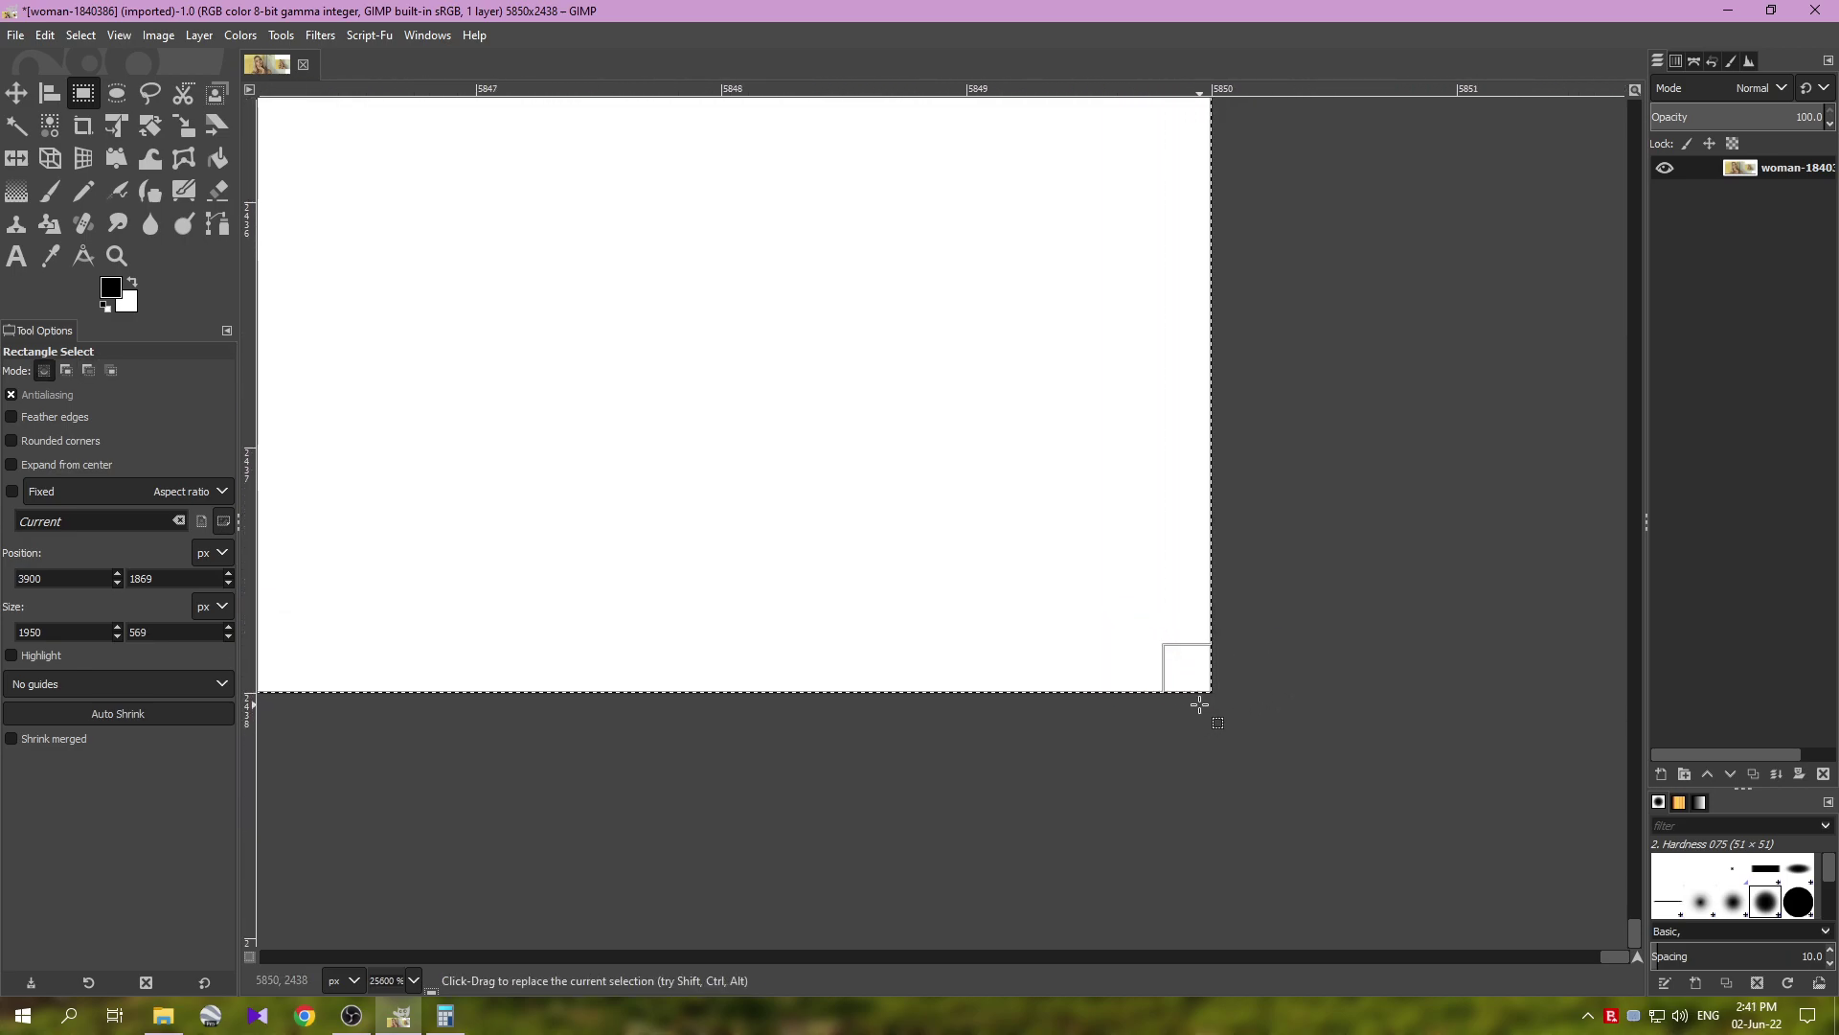
ctrl+scroll(1217, 675, down, 12)
ctrl+scroll(1202, 645, down, 8)
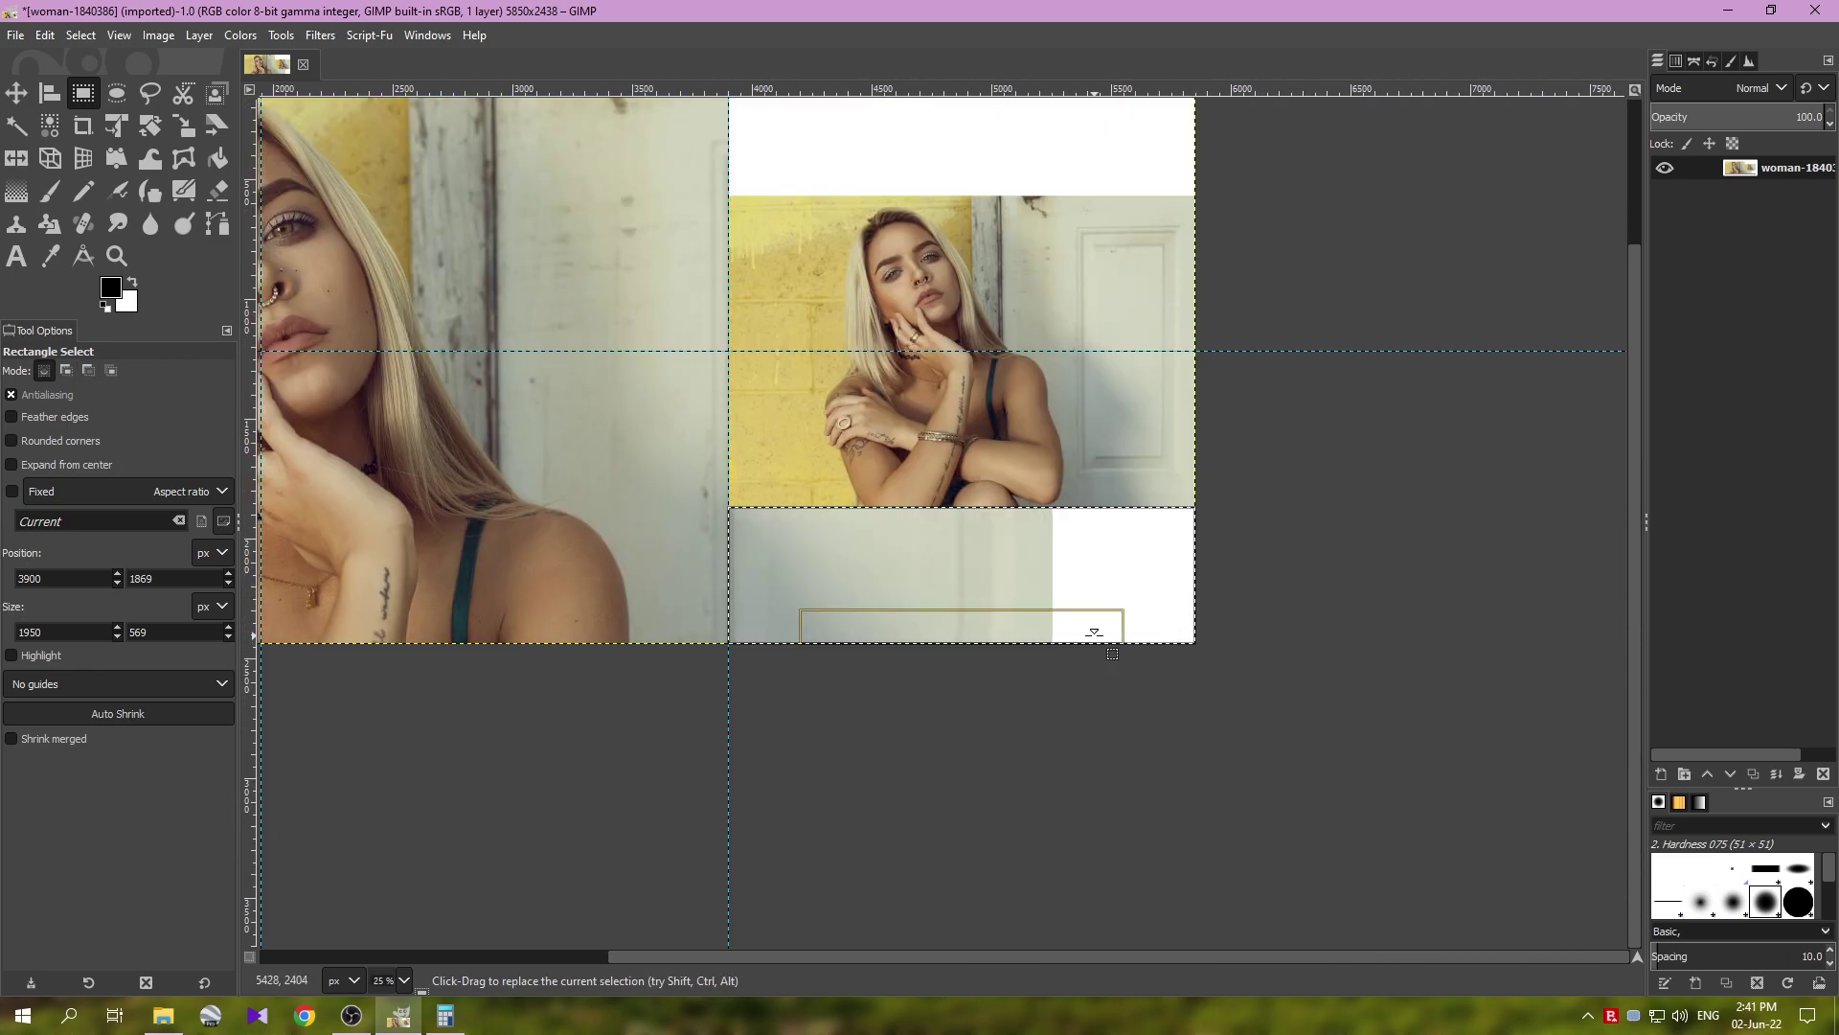
key(ctrl)
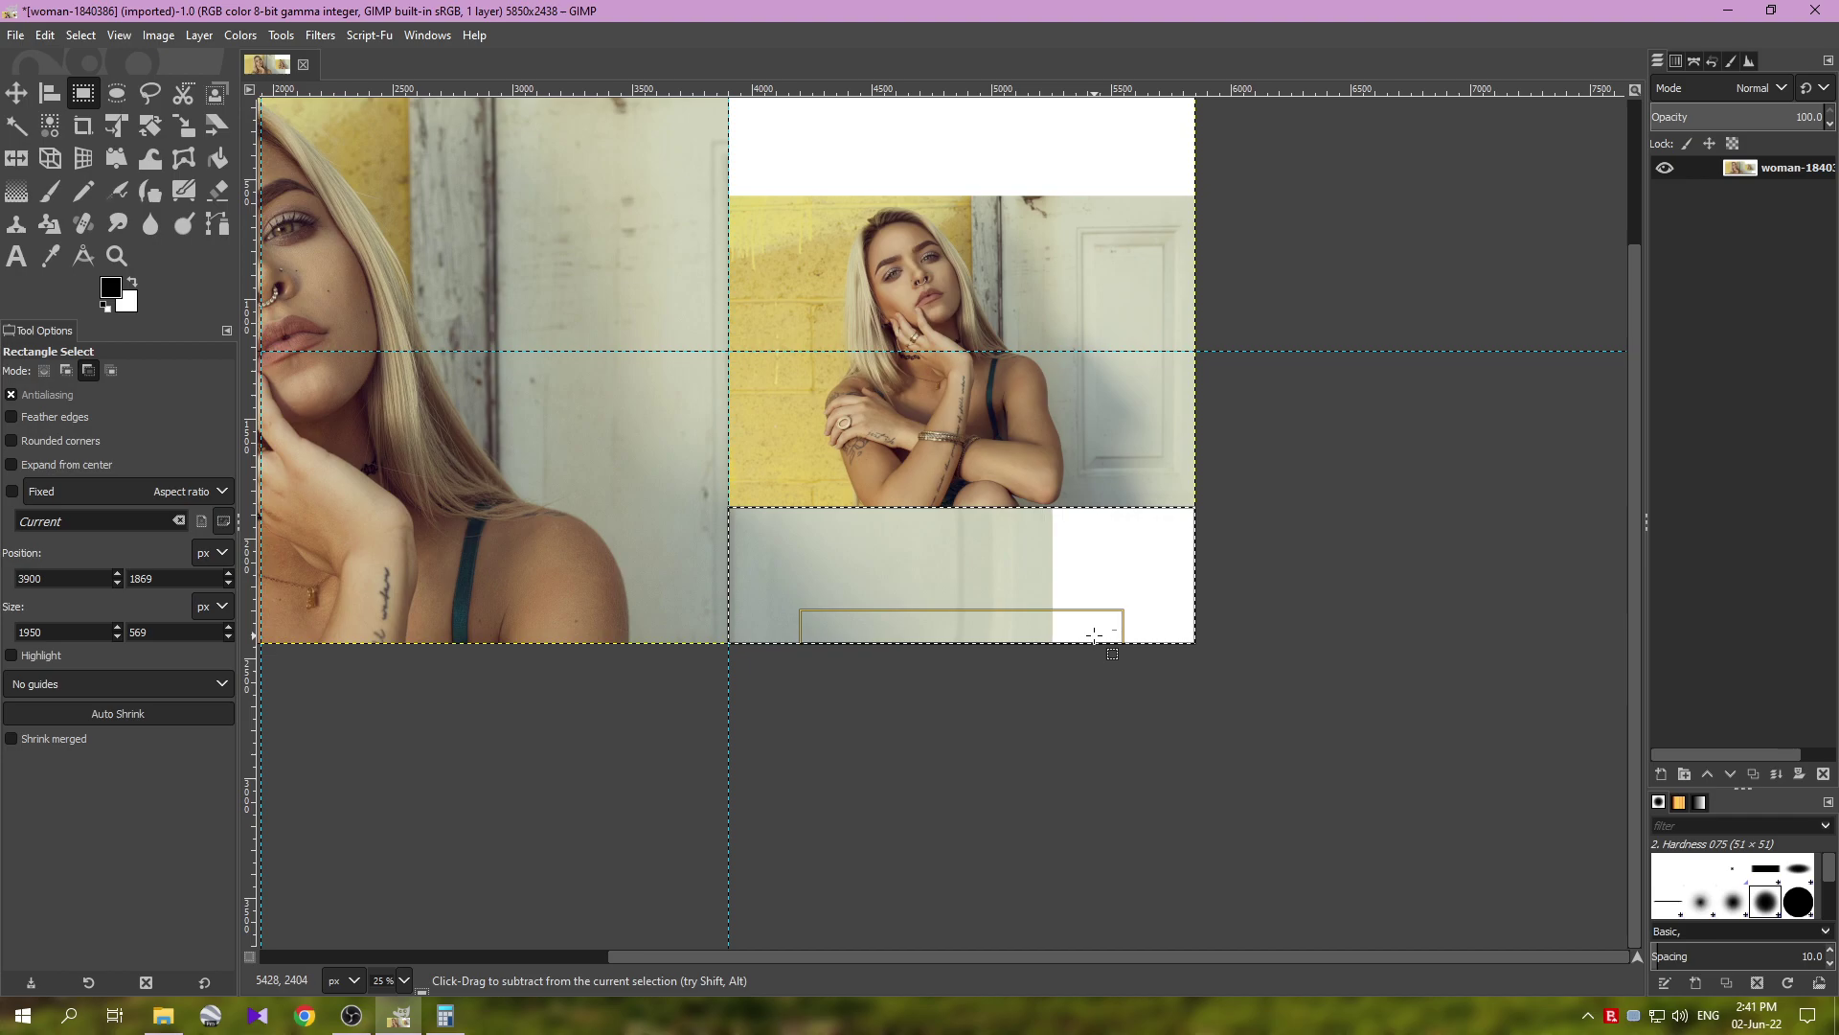
key(ctrl+x)
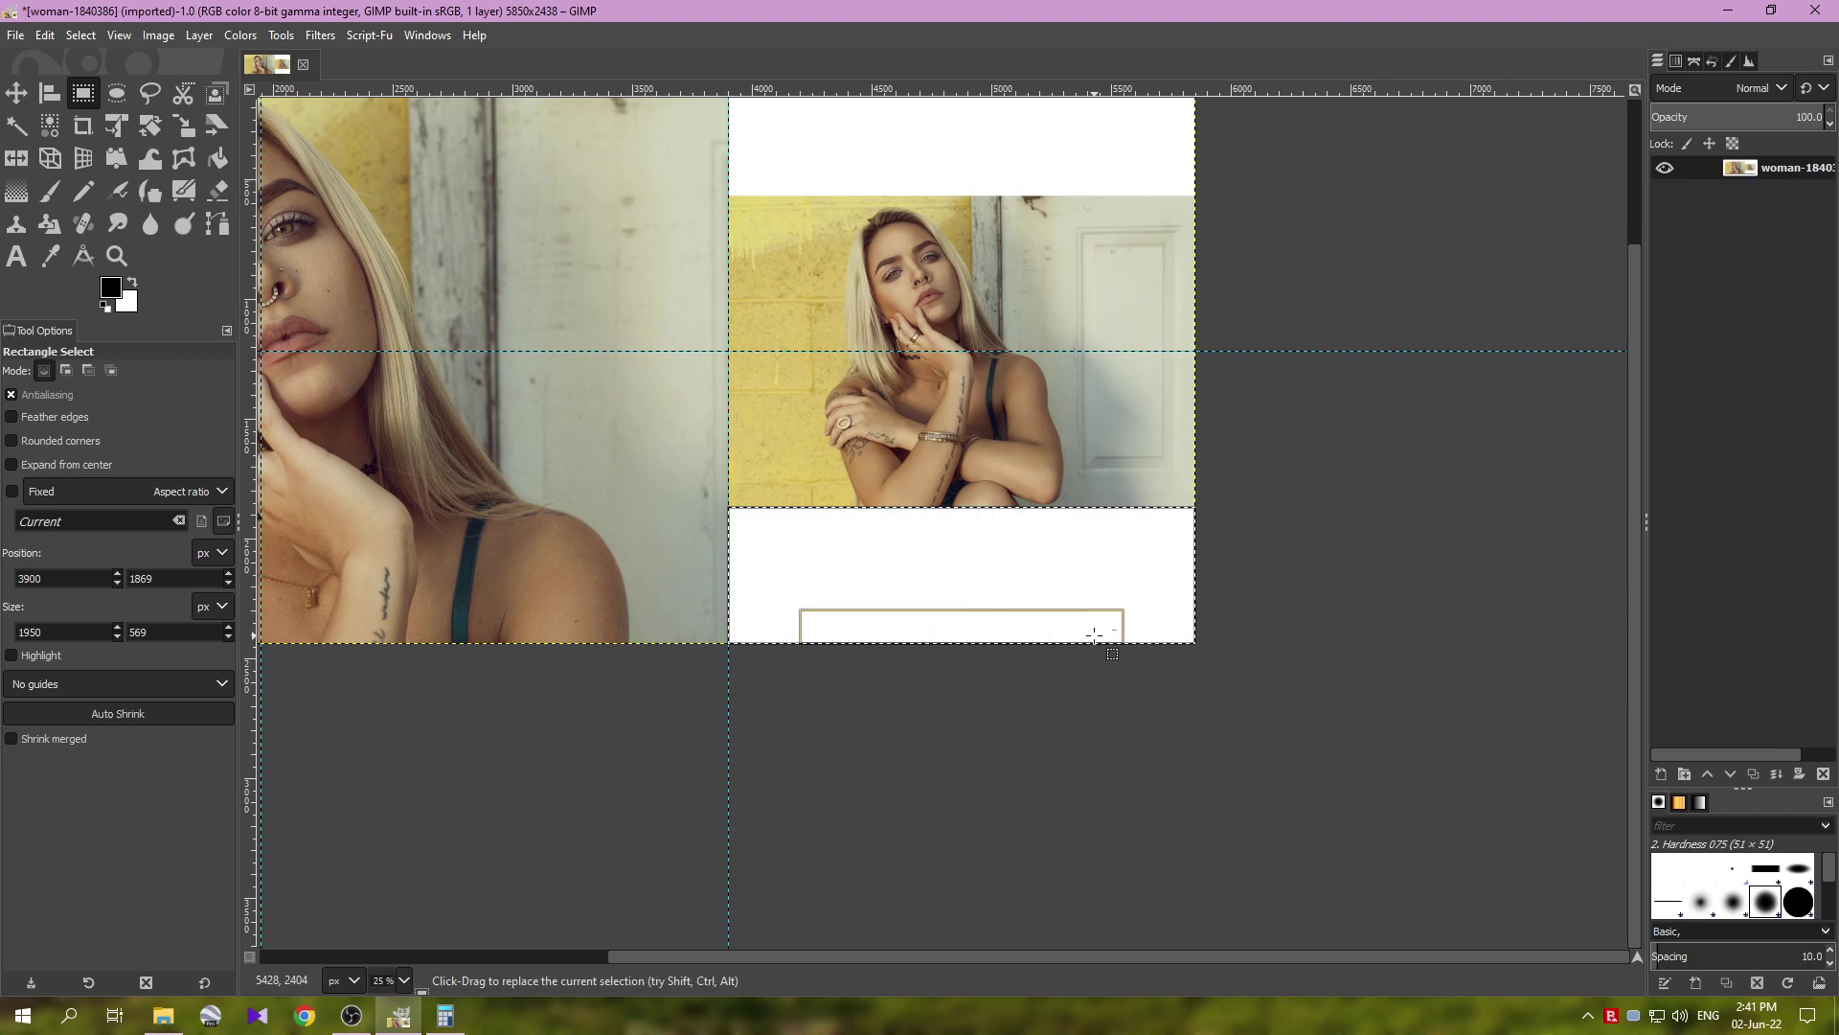
- Drag the horizontal 50% guide off the image, leaving only the two vertical guides
ctrl+scroll(859, 414, down, 2)
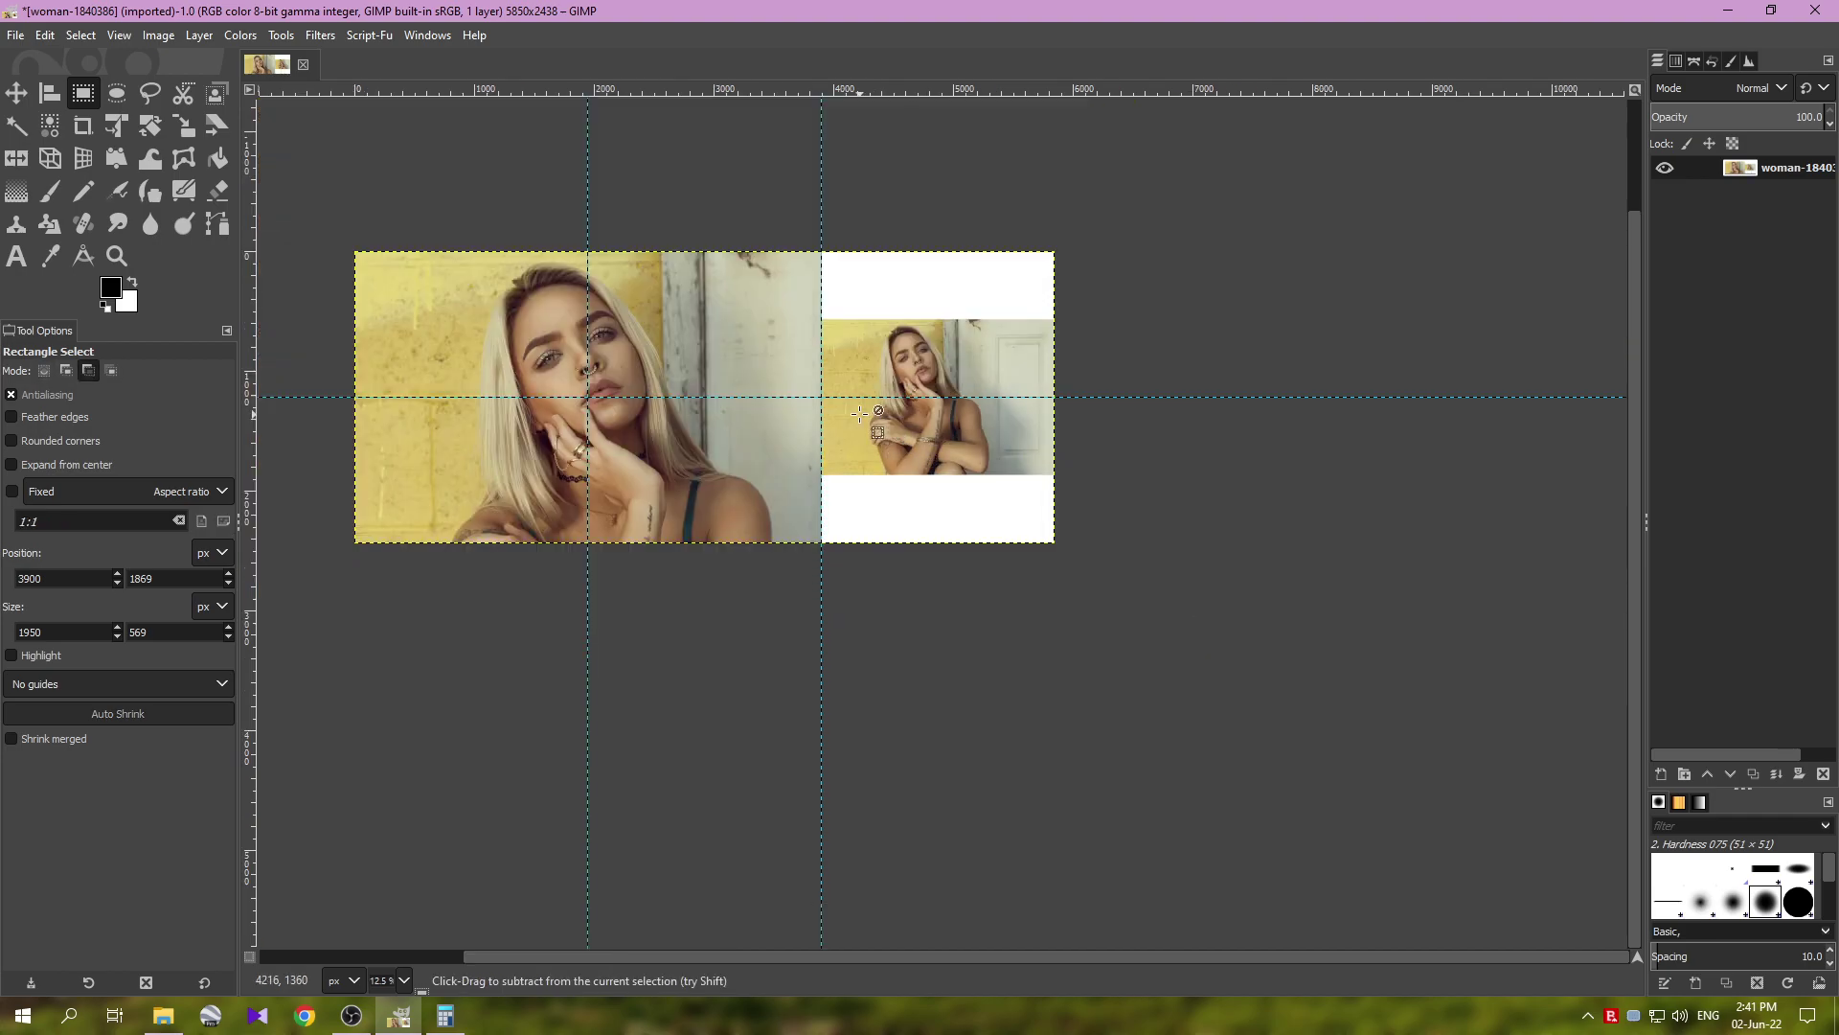
key(m)
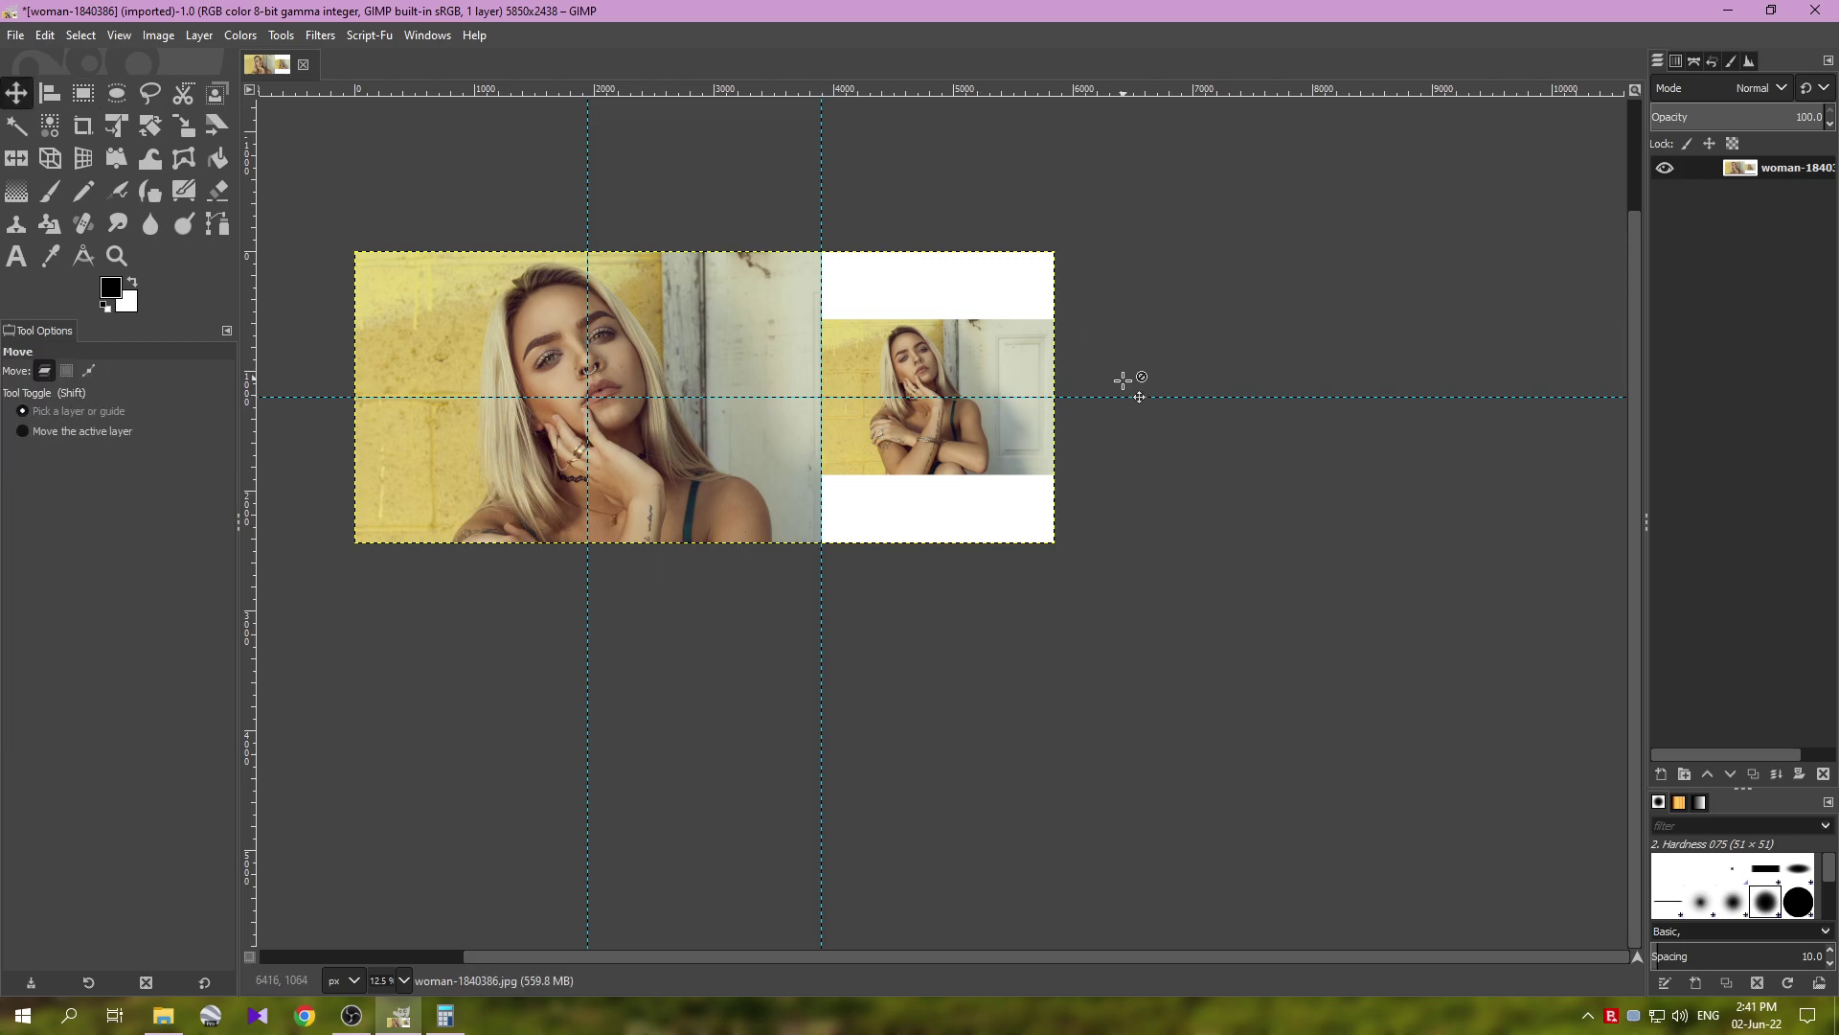
drag(1119, 396, 1167, 88)
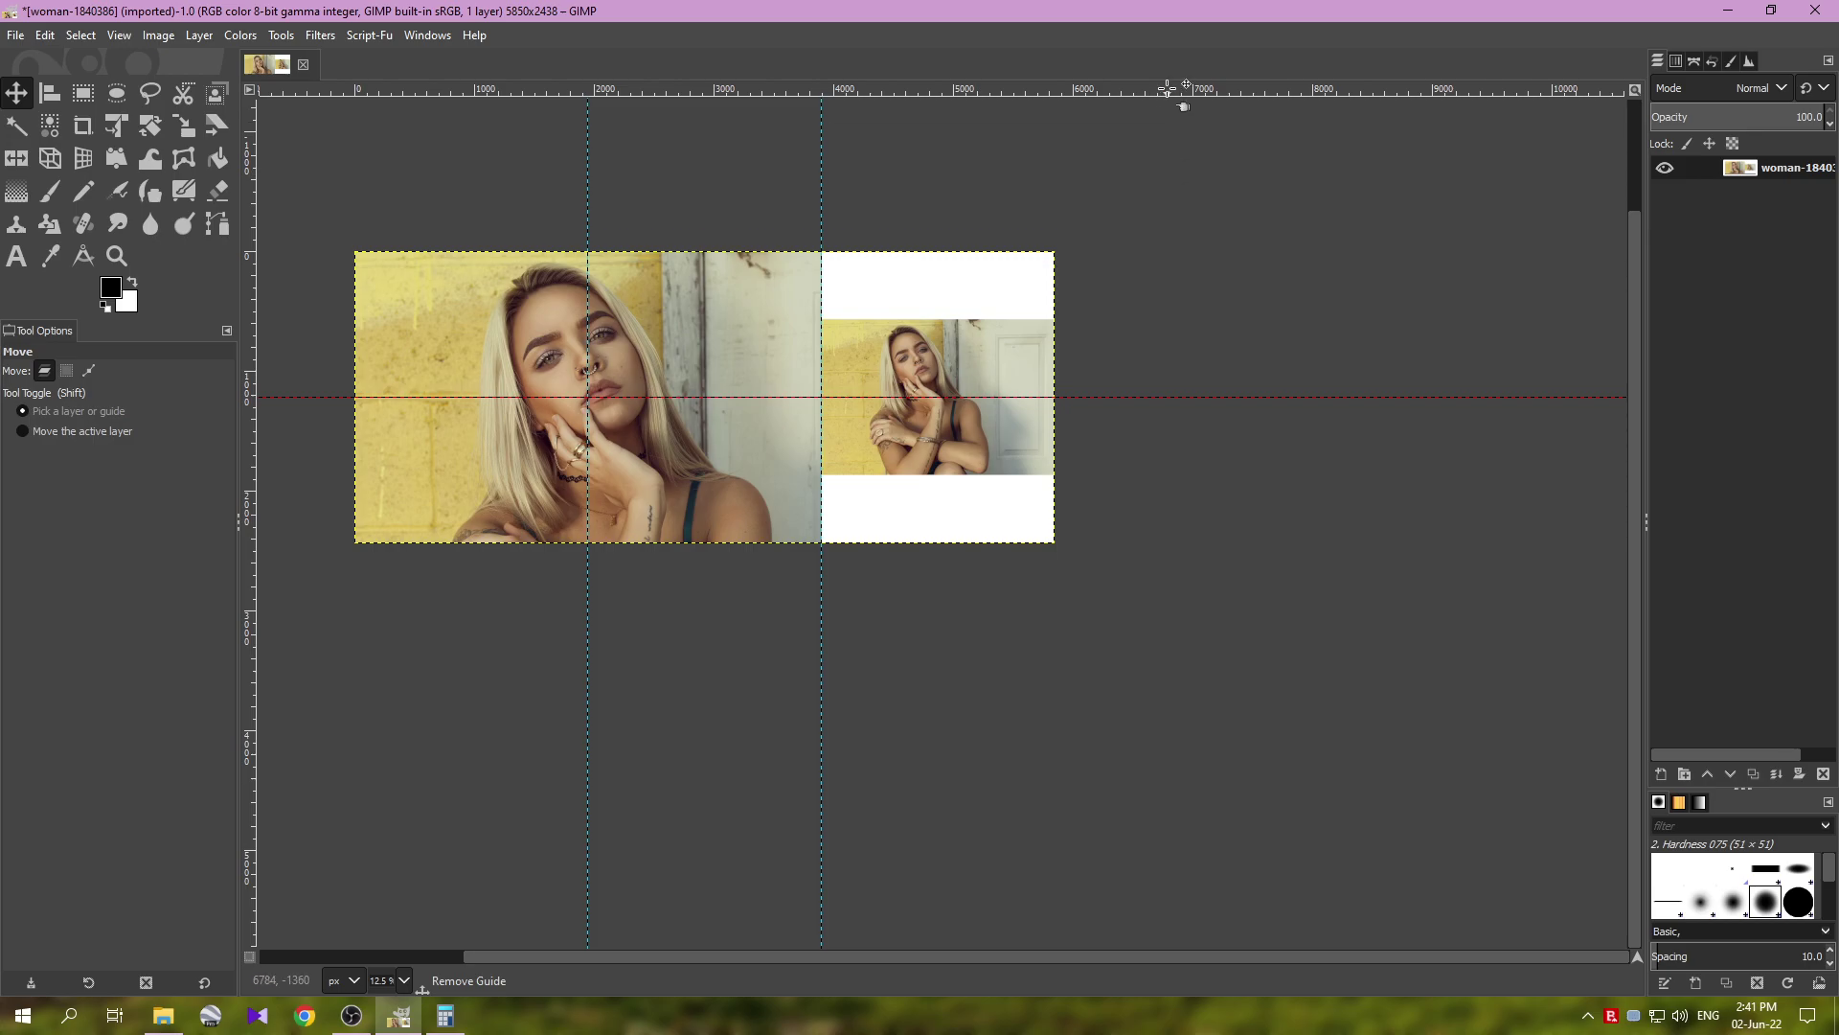
drag(1167, 96, 1167, 96)
drag(1145, 271, 1322, 345)
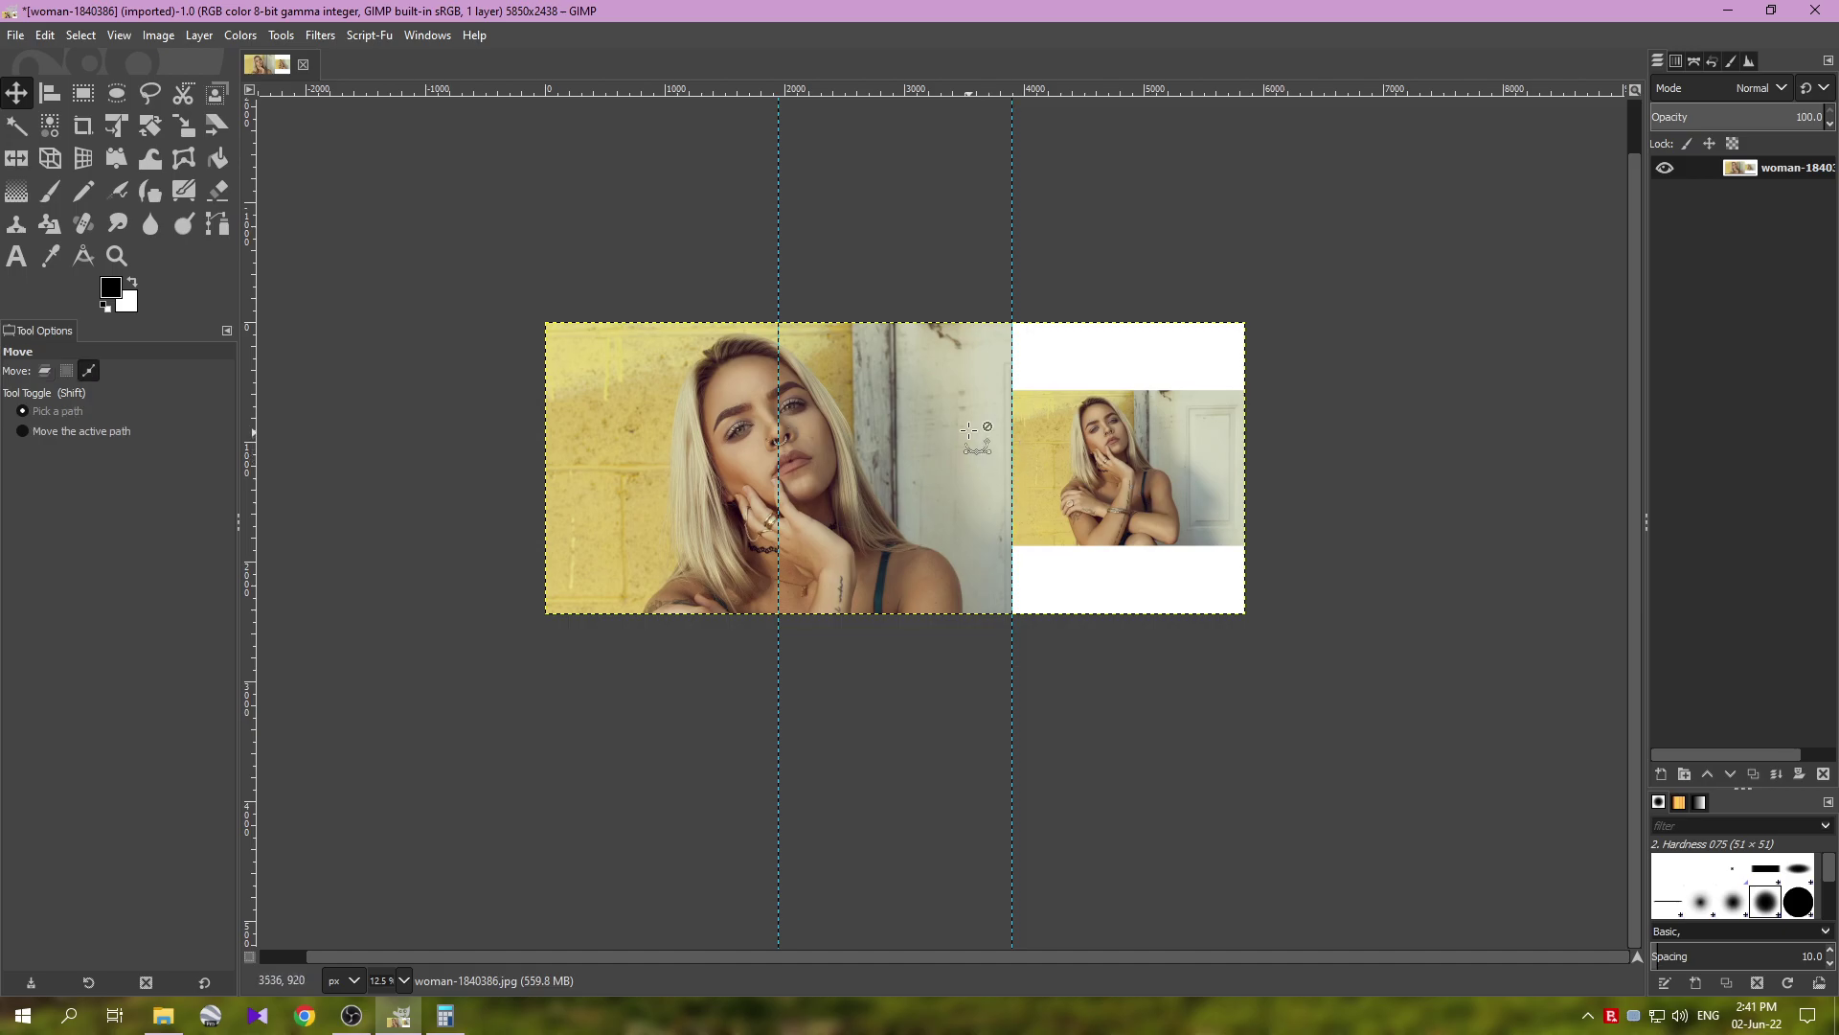
scroll(970, 431, up, 3)
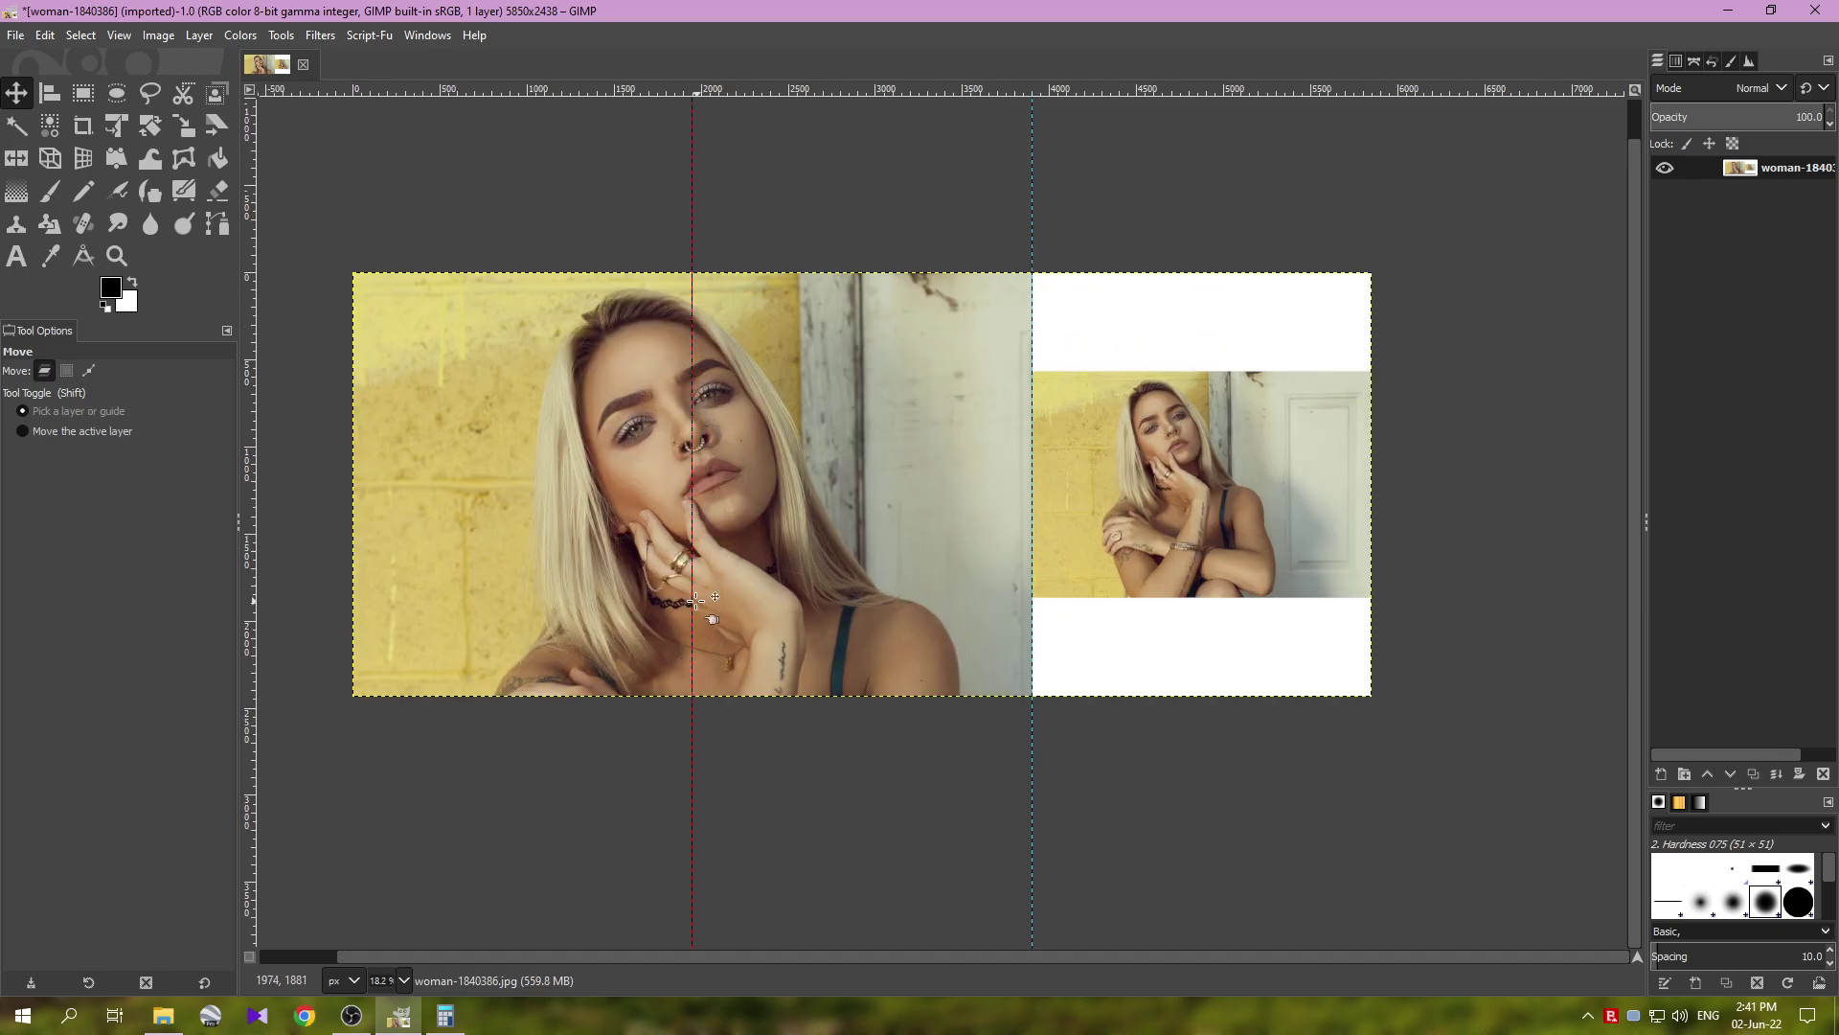
- Run Filters > Web > Slice, exporting JPG slices to a separate images folder on the Desktop
click(320, 36)
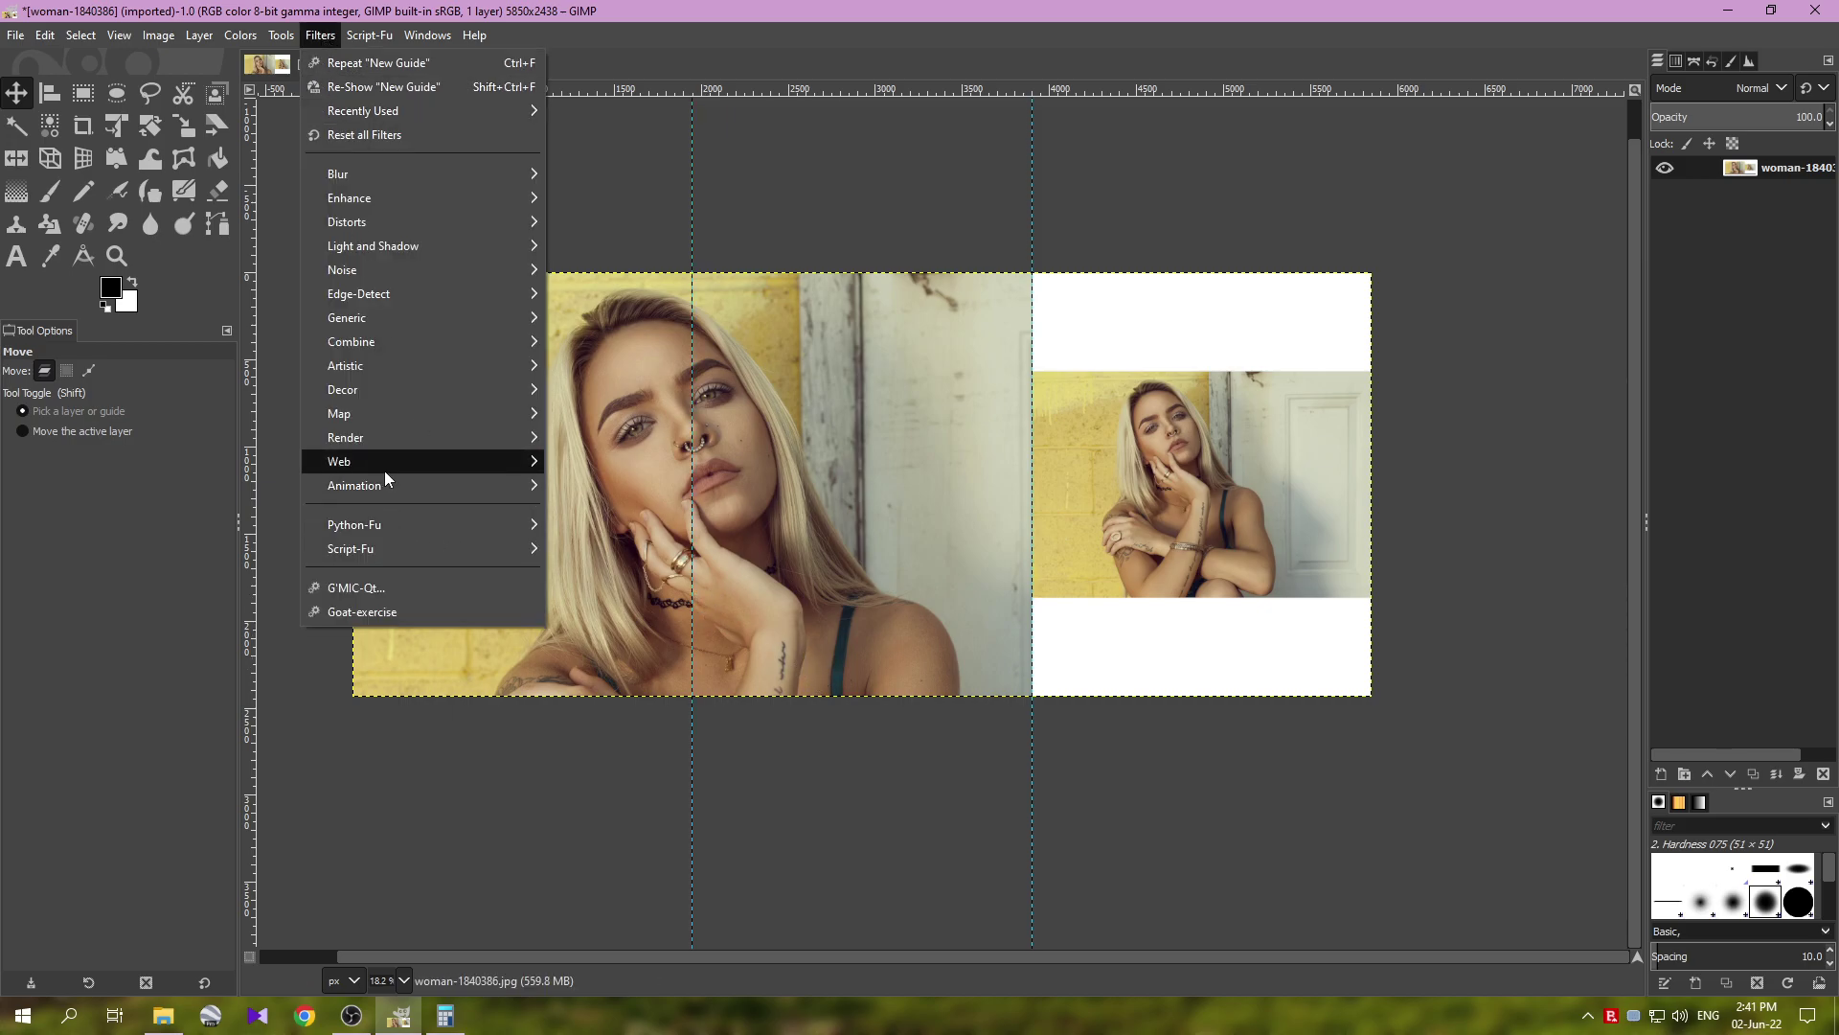
mouse_move(409, 470)
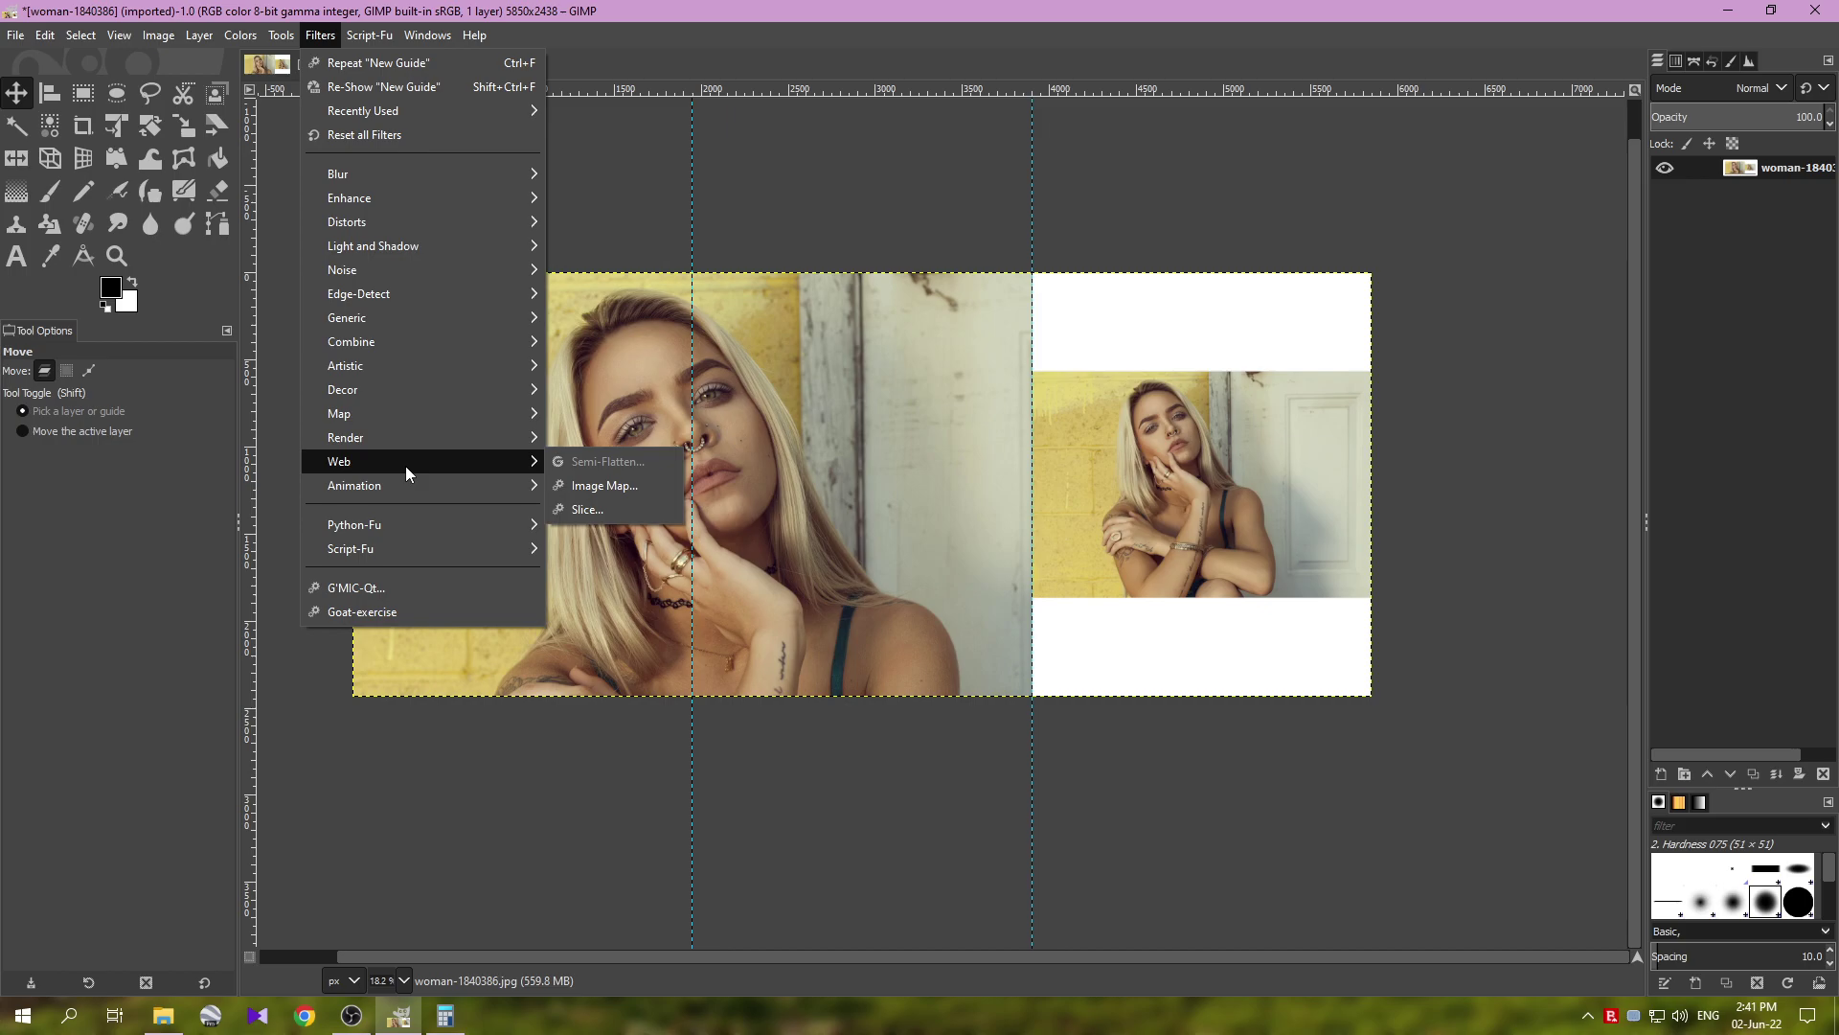
click(617, 515)
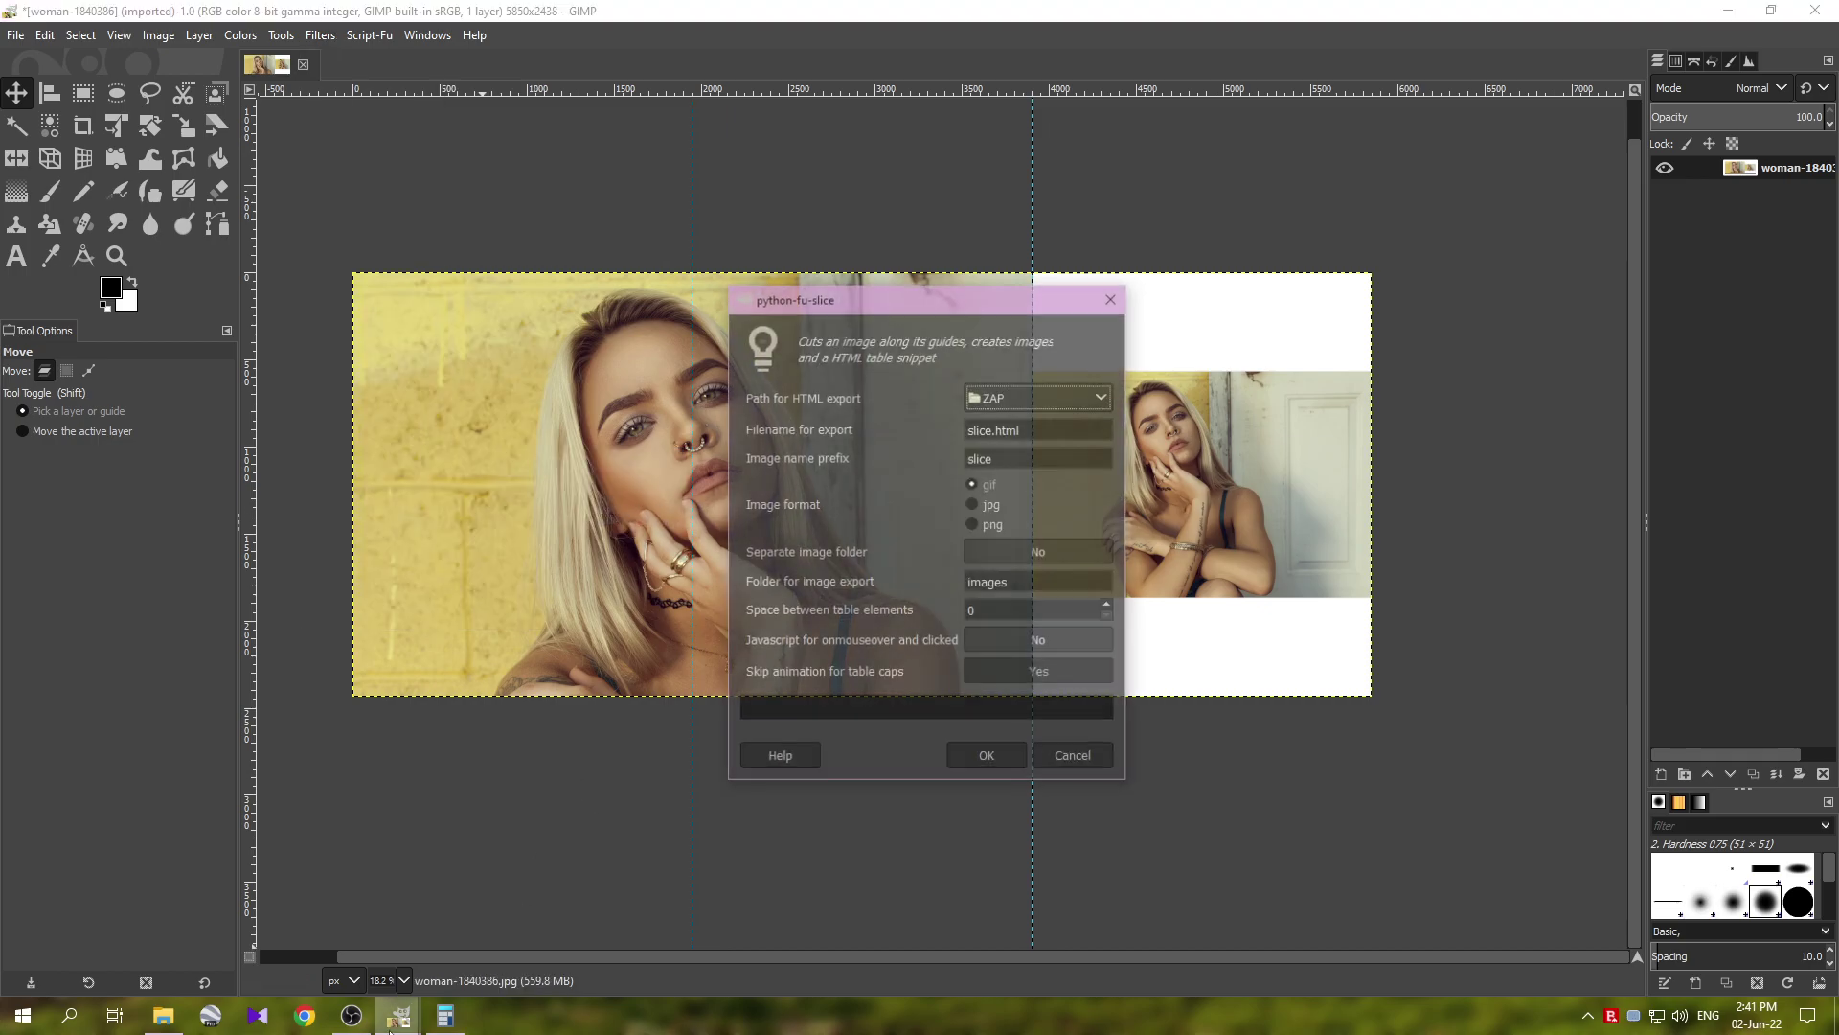
click(1019, 404)
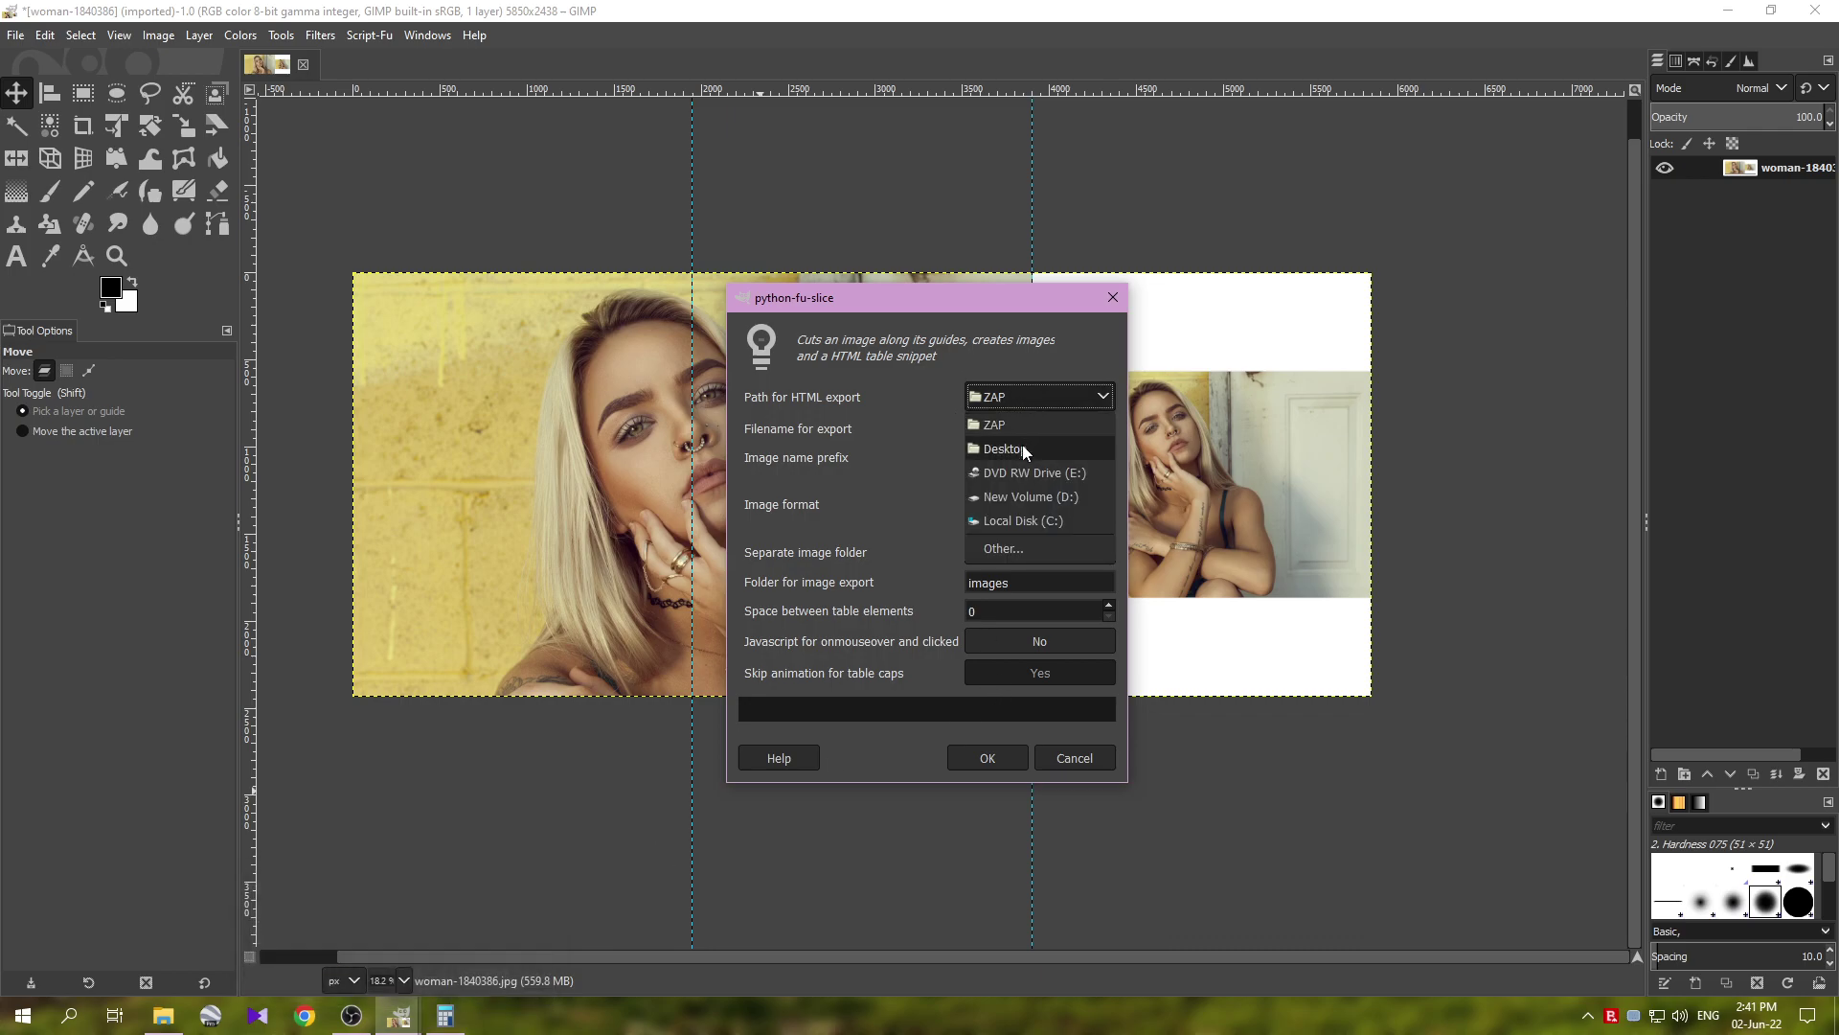
click(1018, 448)
click(980, 506)
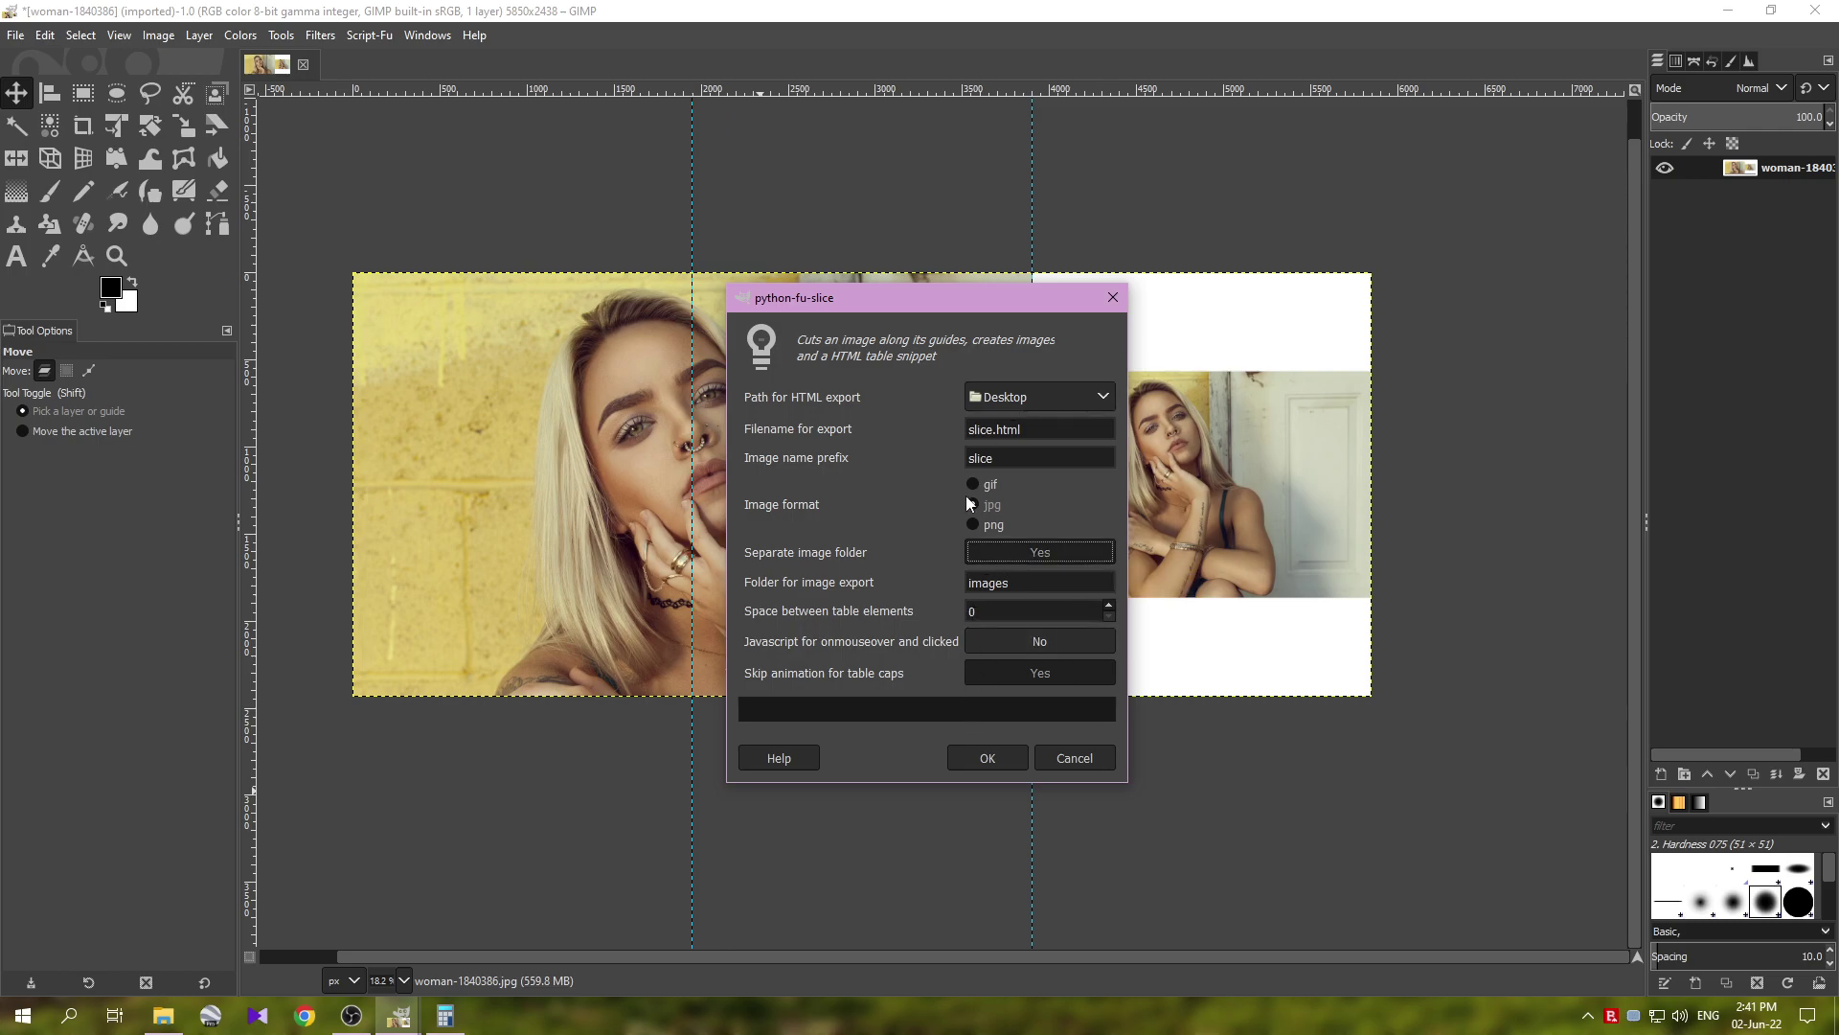
click(996, 761)
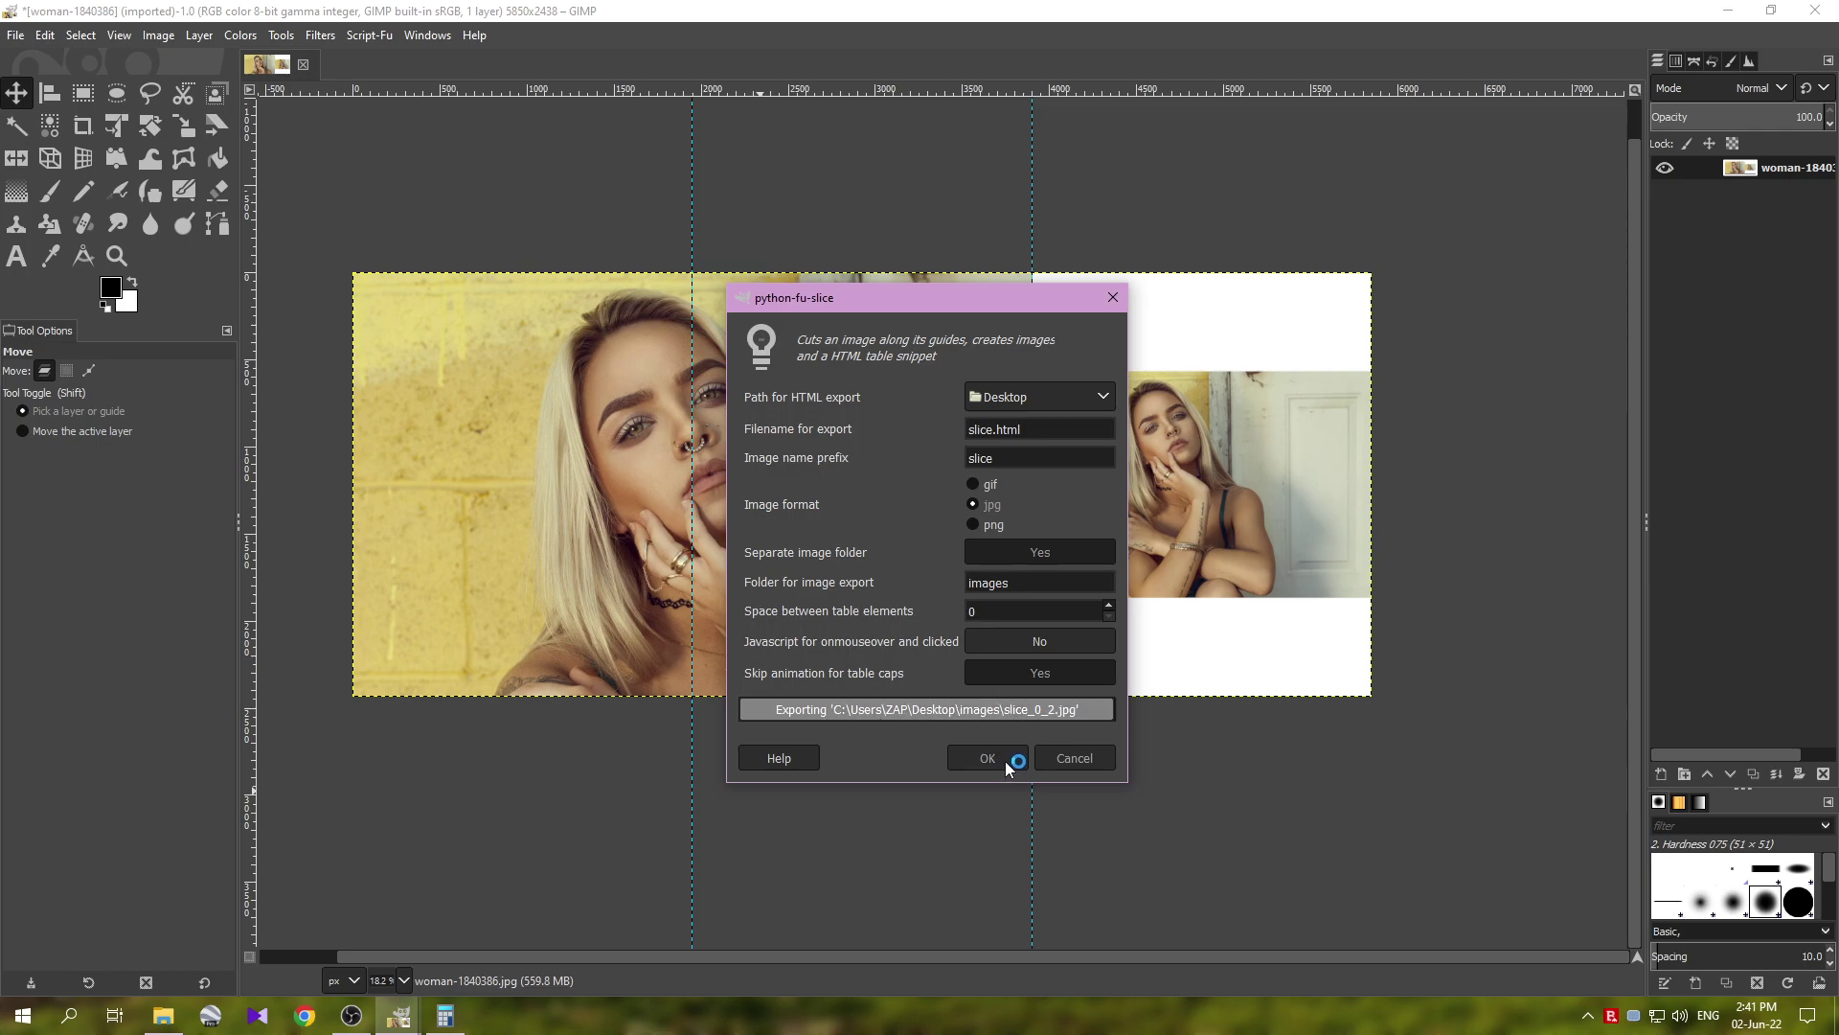
- Open the Desktop images folder and check slice_0_0, slice_0_1 and slice_0_2 are 1950×2438 JPGs
click(1740, 14)
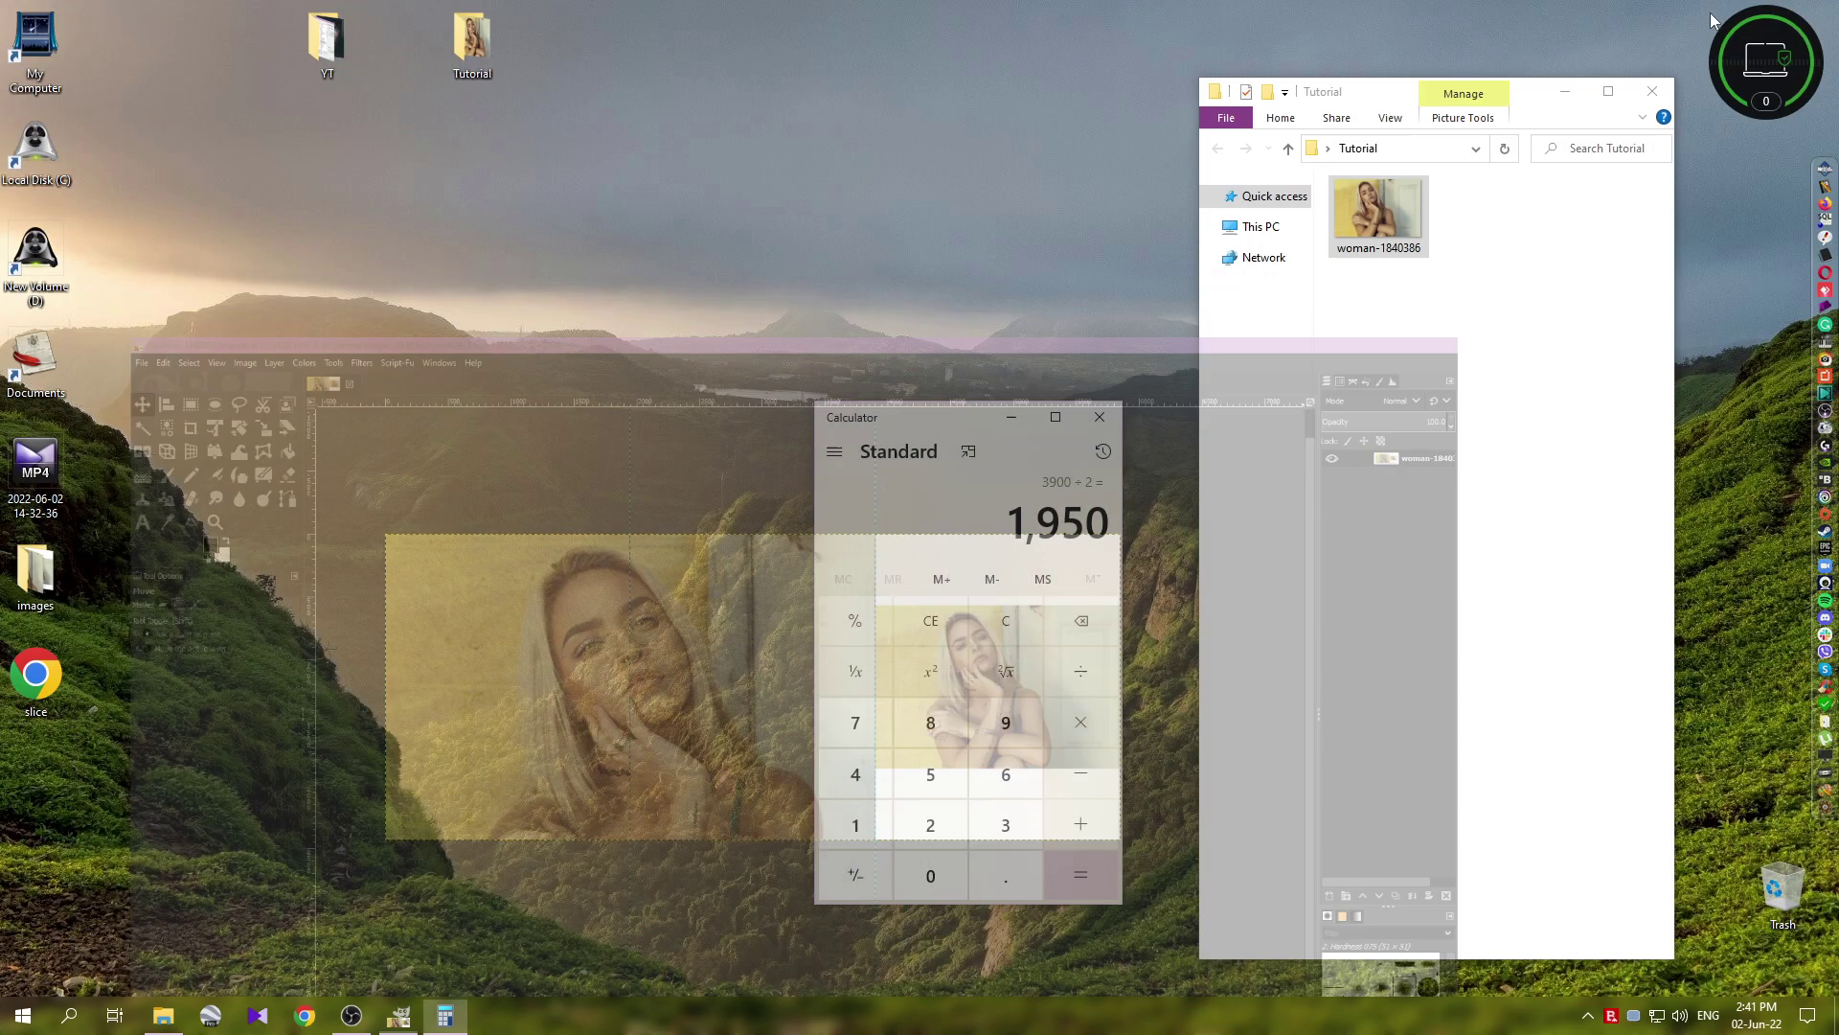
double_click(35, 575)
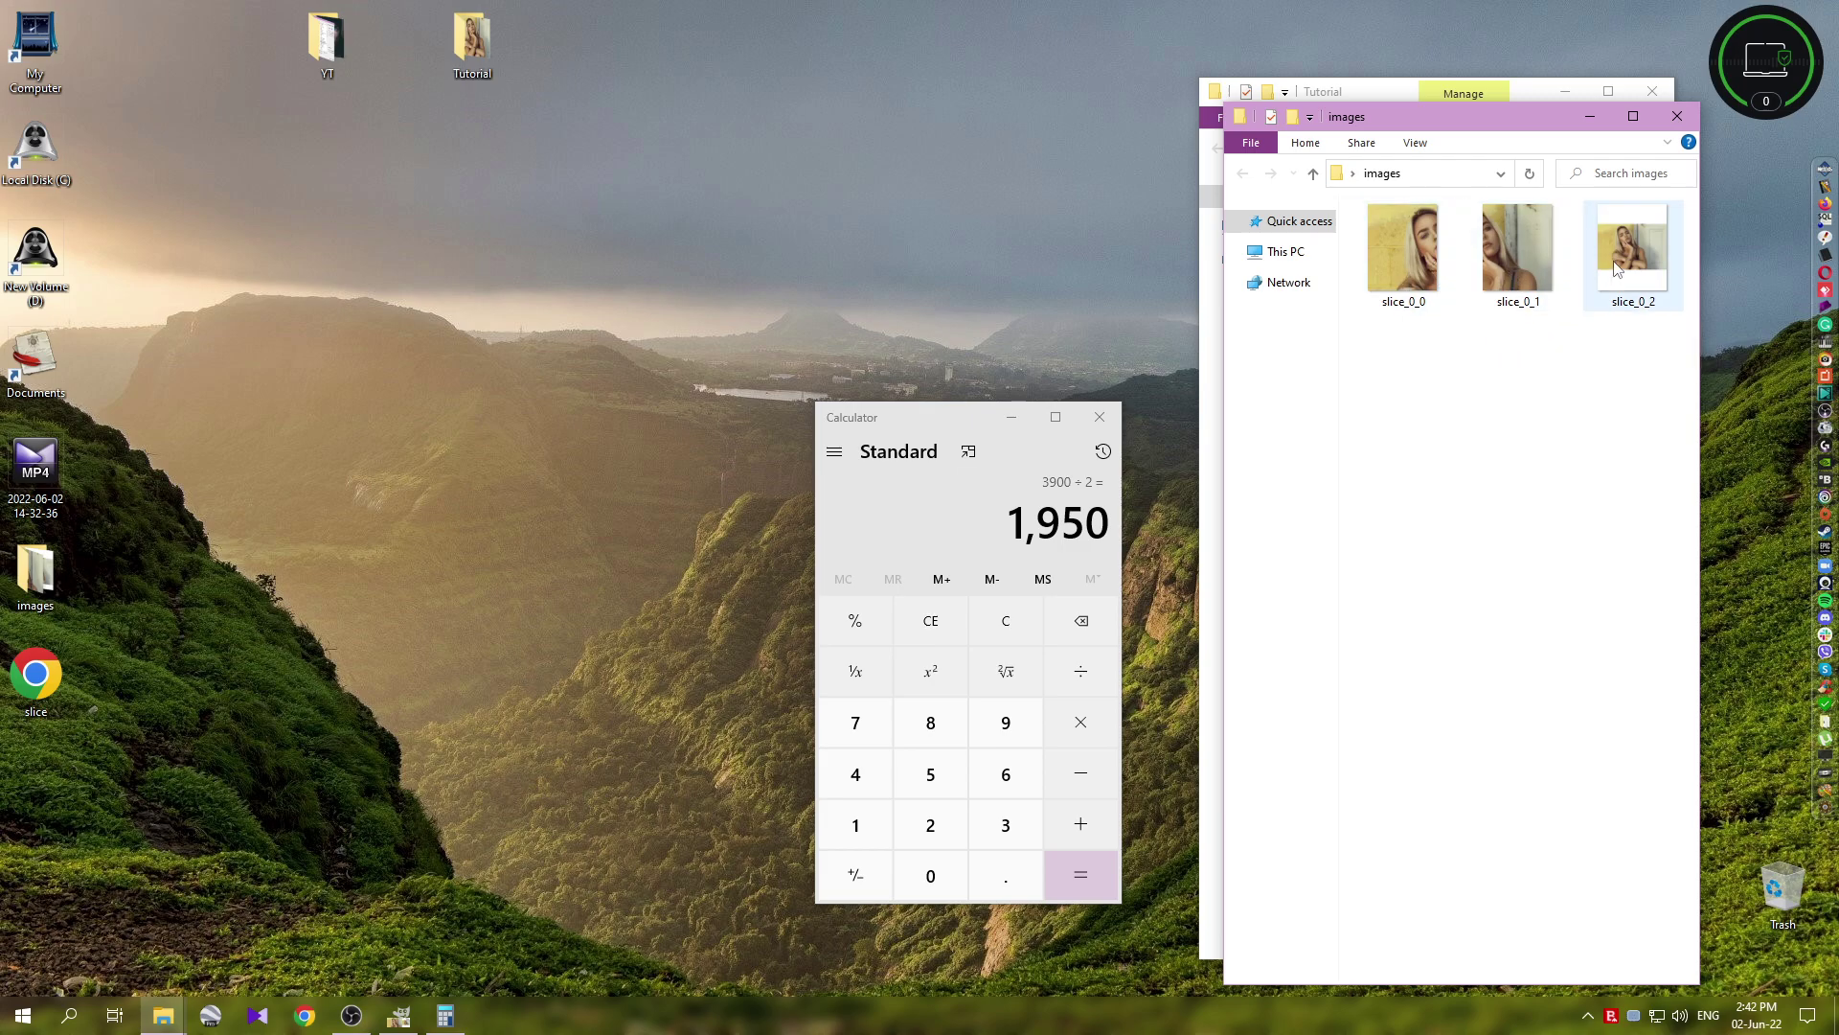
mouse_move(1405, 271)
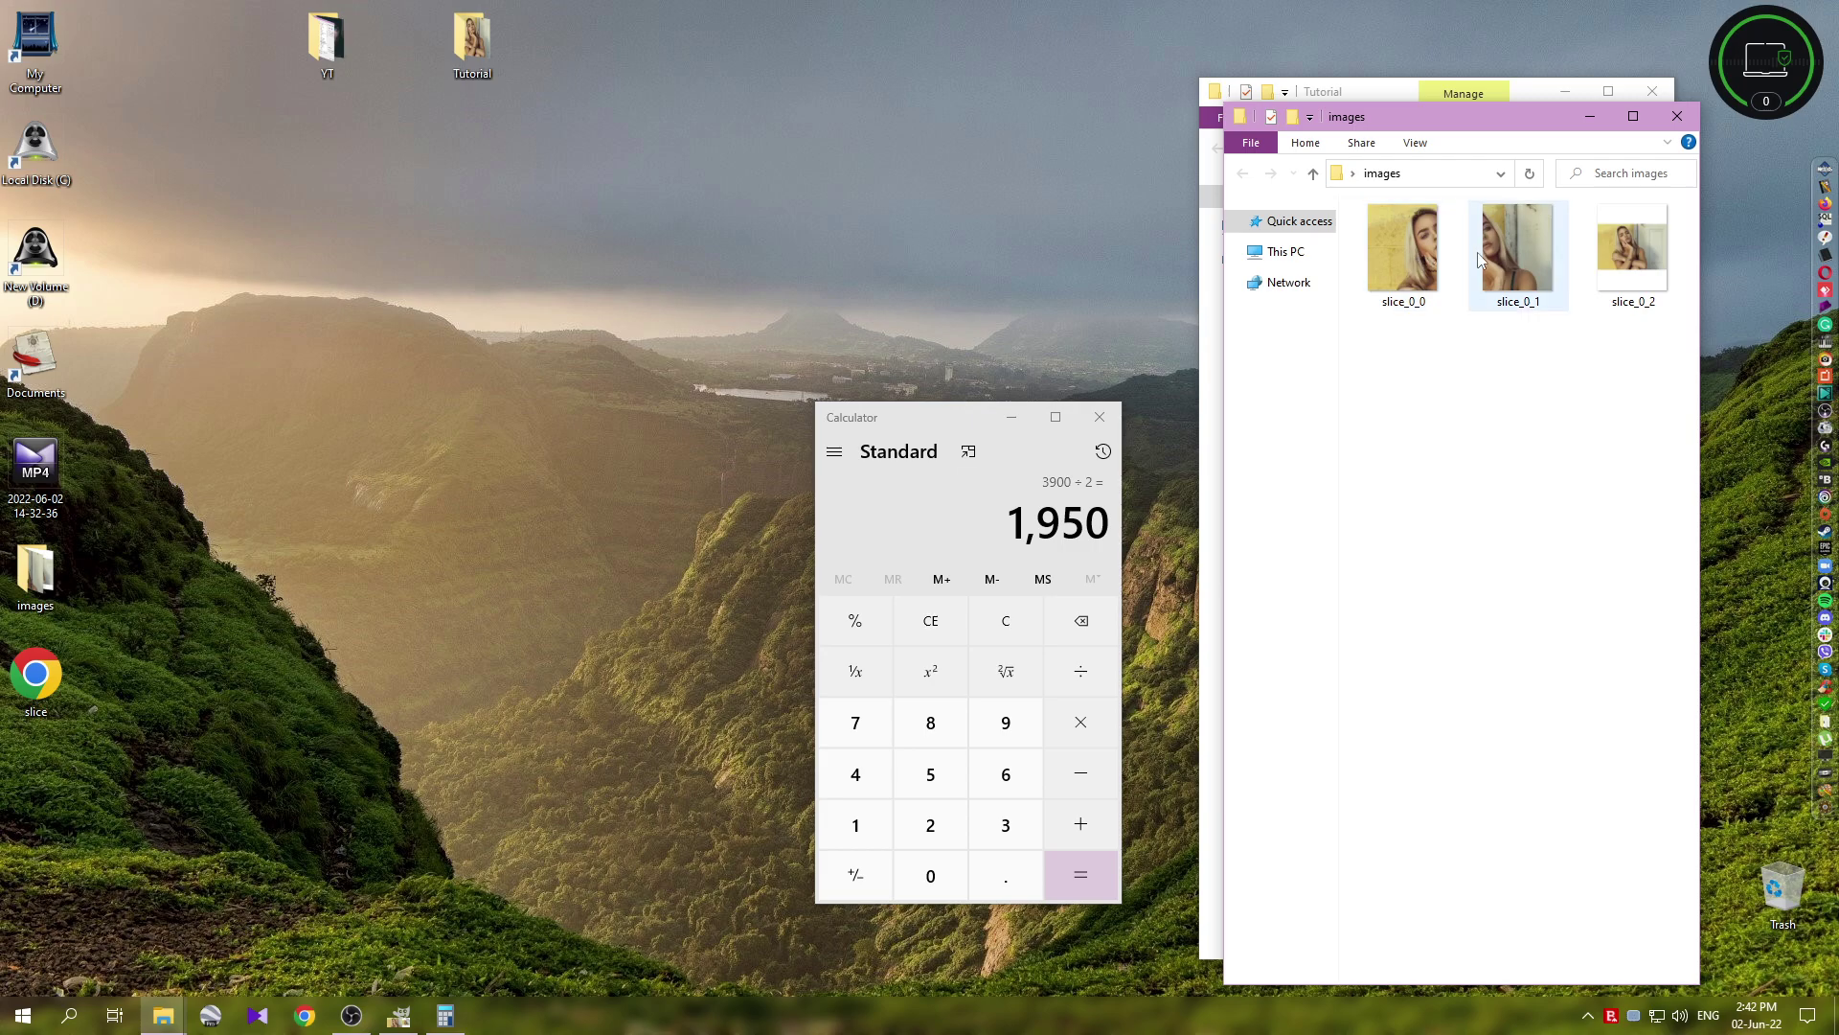
mouse_move(1523, 264)
mouse_move(1624, 280)
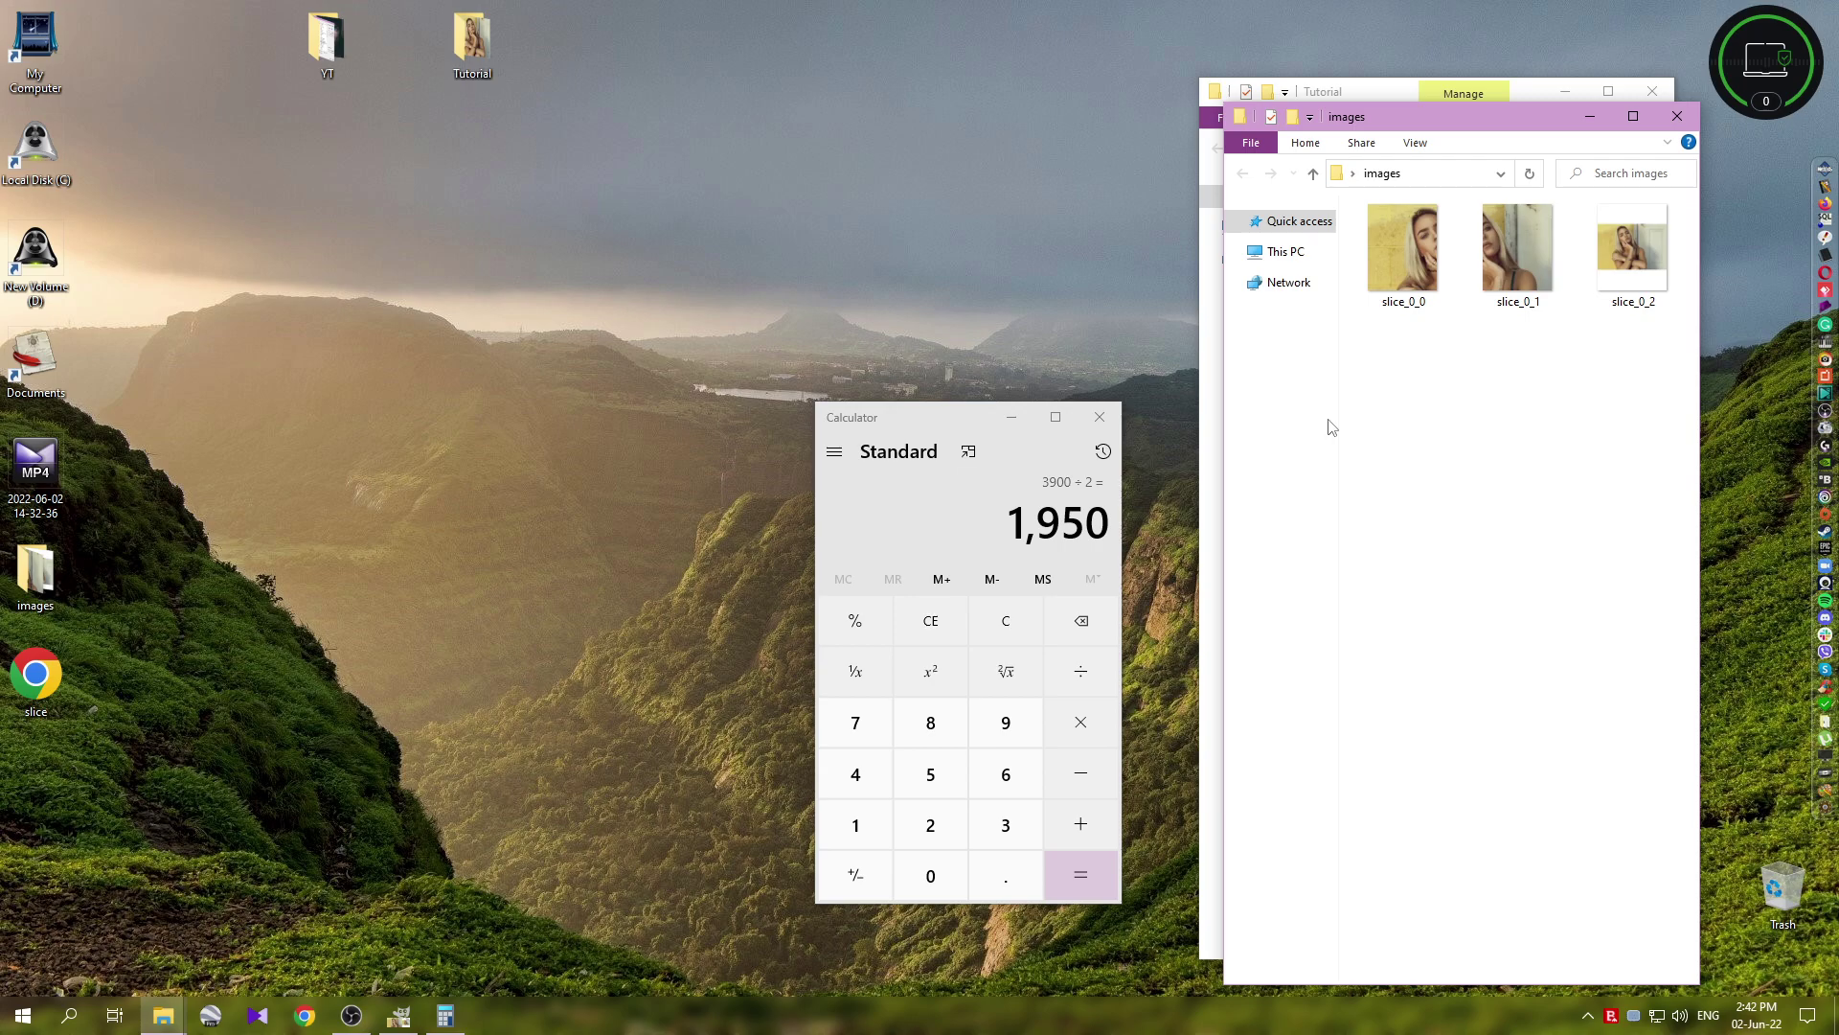
- Return to the GIMP window showing the 5850×2438 panorama with its two vertical guides
click(398, 1016)
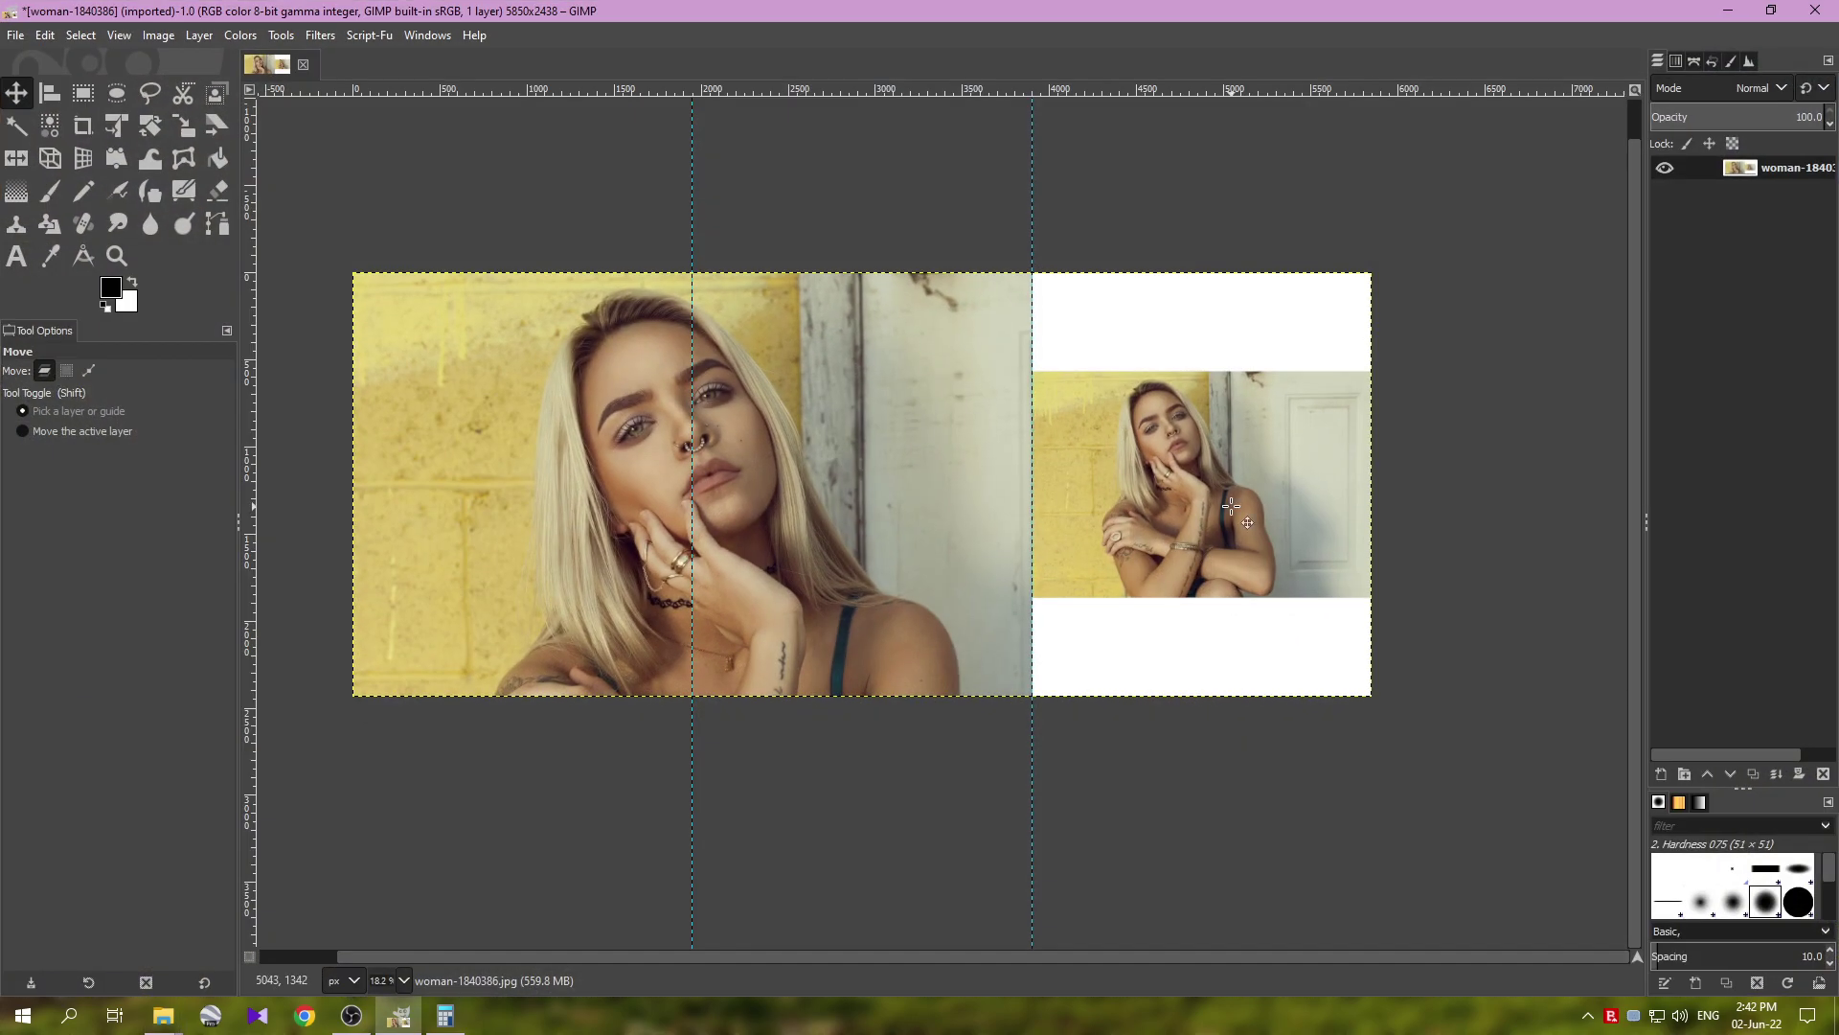